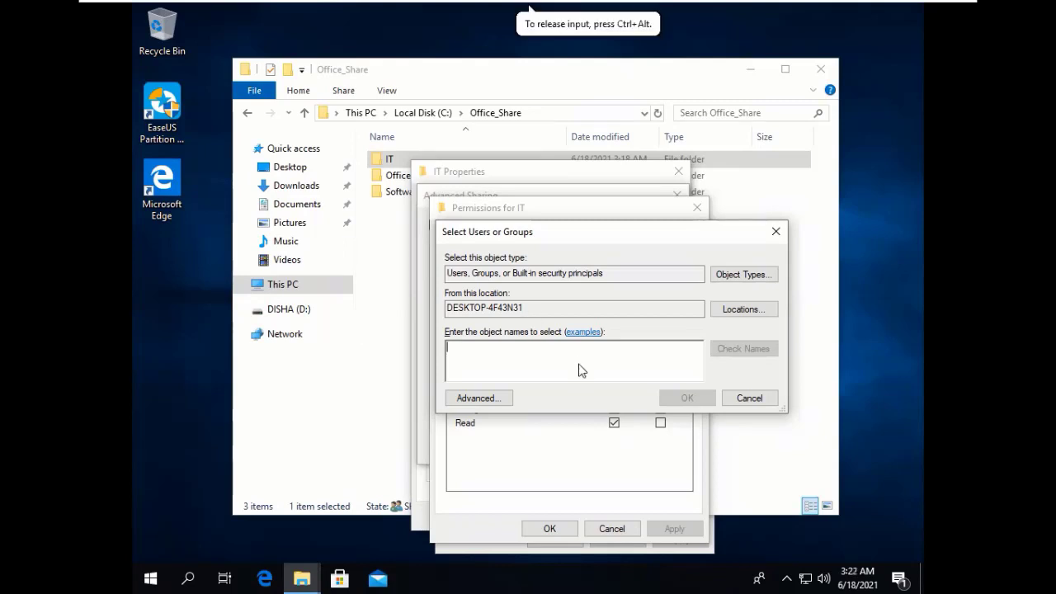
Add the IT group to the IT folder's share permissions and allow it Full Control.
left_click(487, 398)
left_click(799, 269)
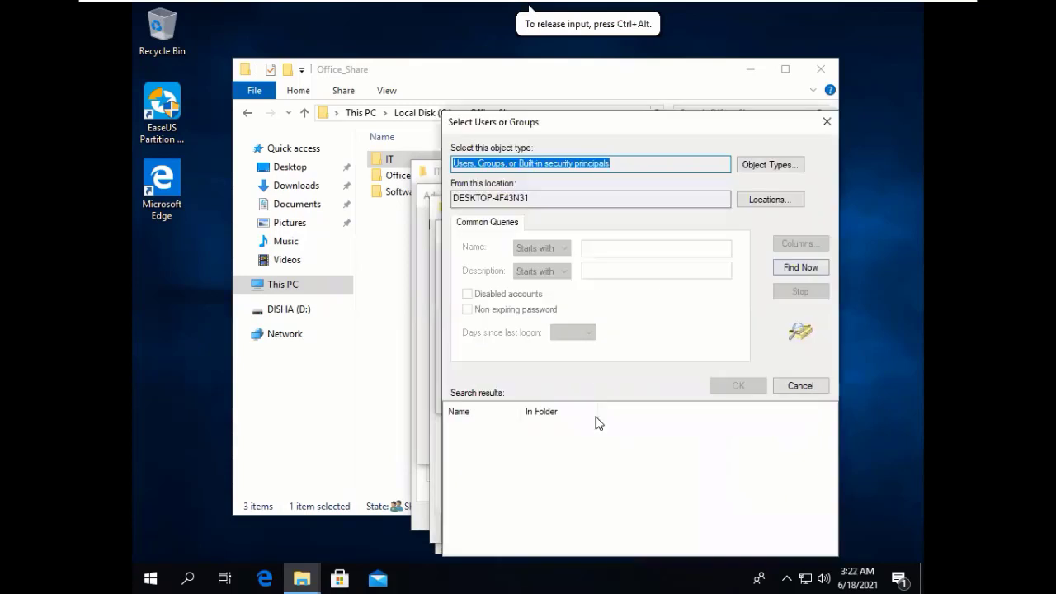
scroll(522, 491, "down", 6)
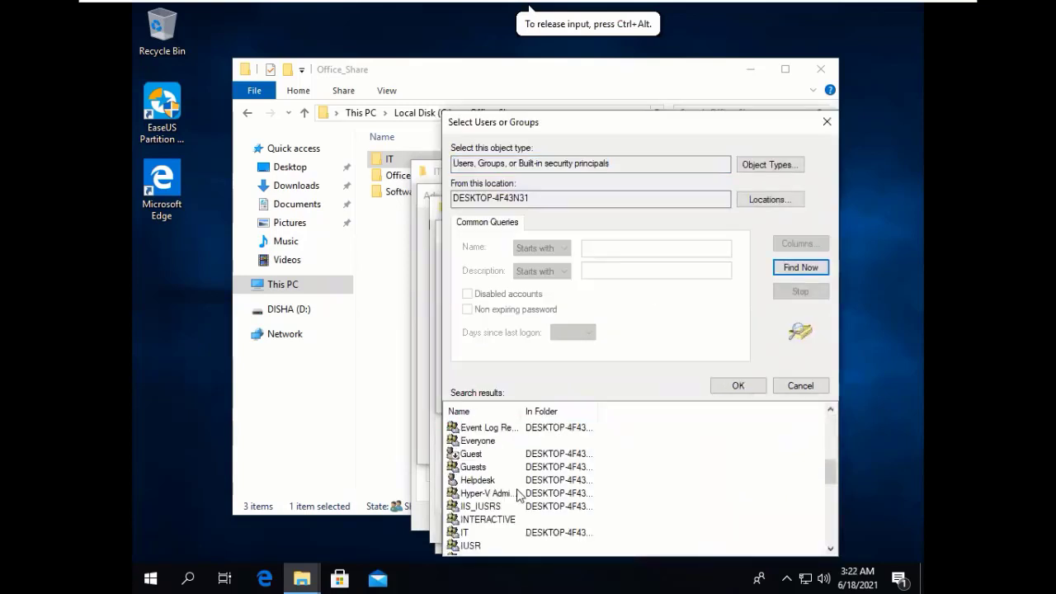
scroll(532, 485, "down", 2)
left_click(467, 453)
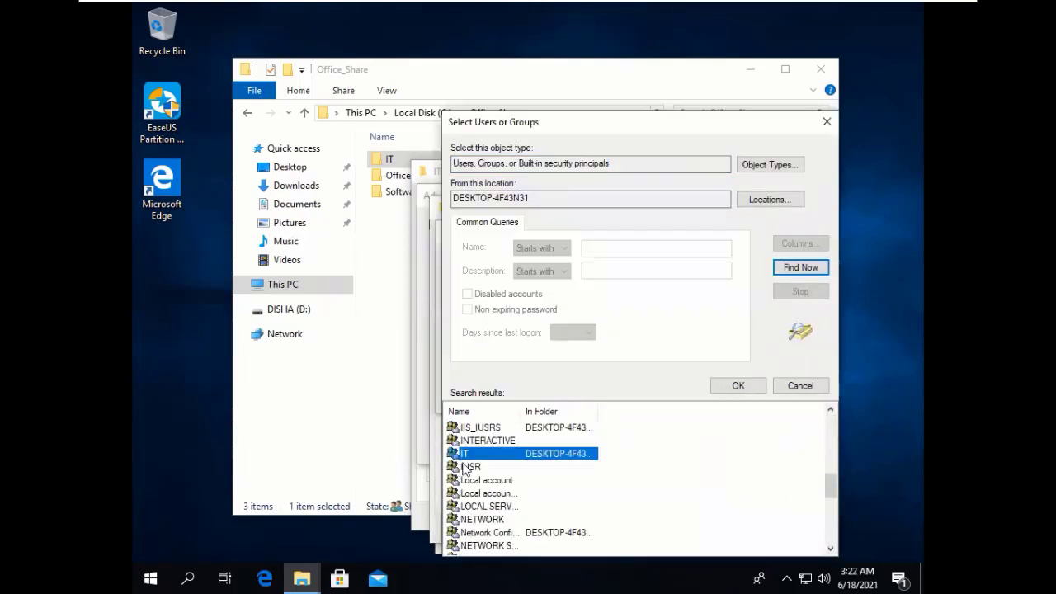
left_click(743, 386)
left_click(688, 399)
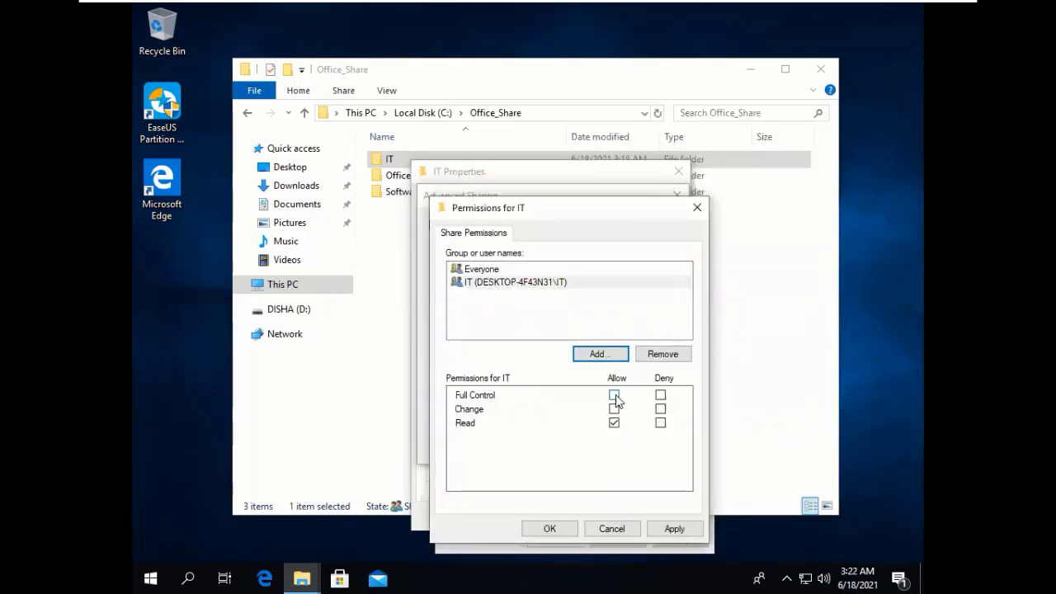
left_click(616, 398)
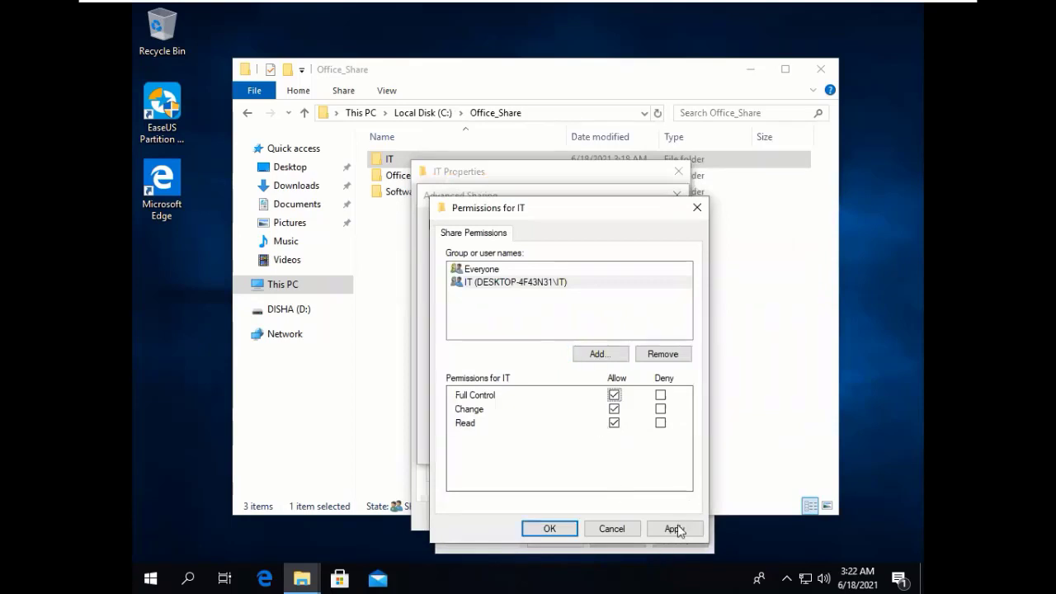
left_click(569, 530)
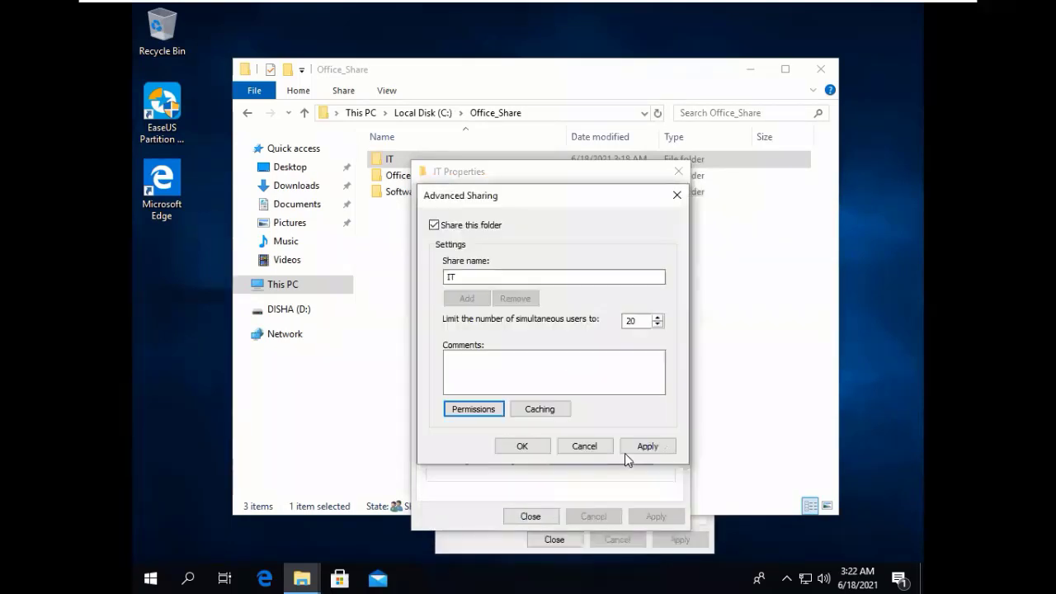
Clear Full Control, Change and Read for Everyone in the IT share permissions and save the folder's sharing settings.
left_click(474, 410)
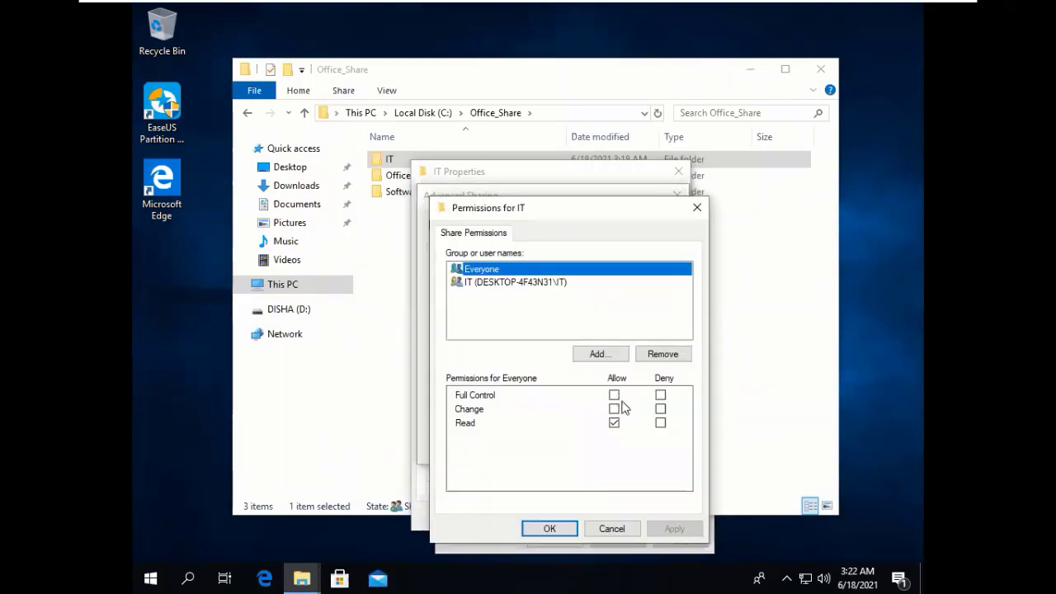
left_click(614, 395)
left_click(614, 409)
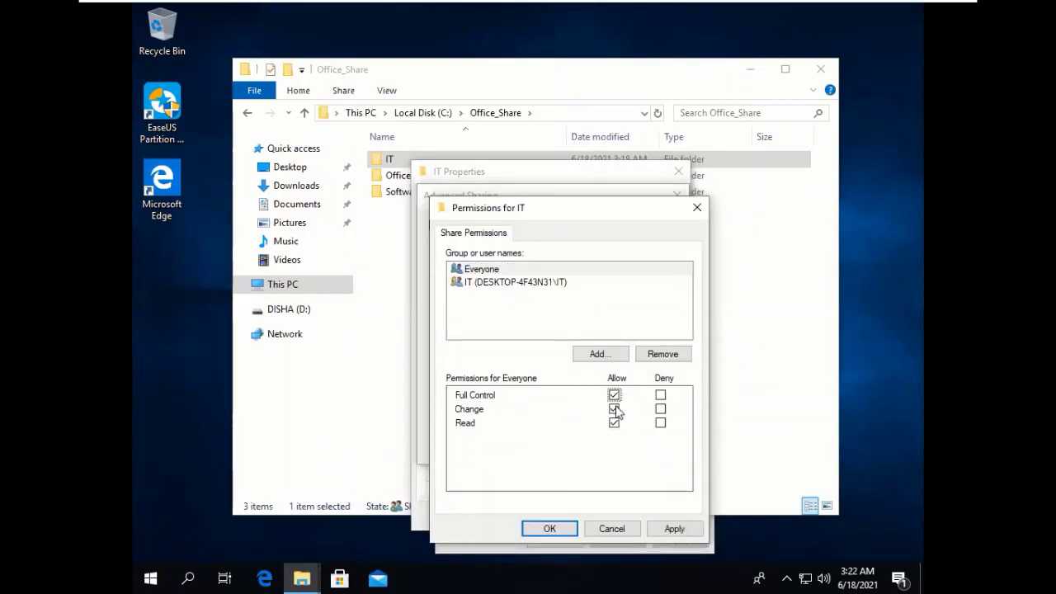
left_click(520, 283)
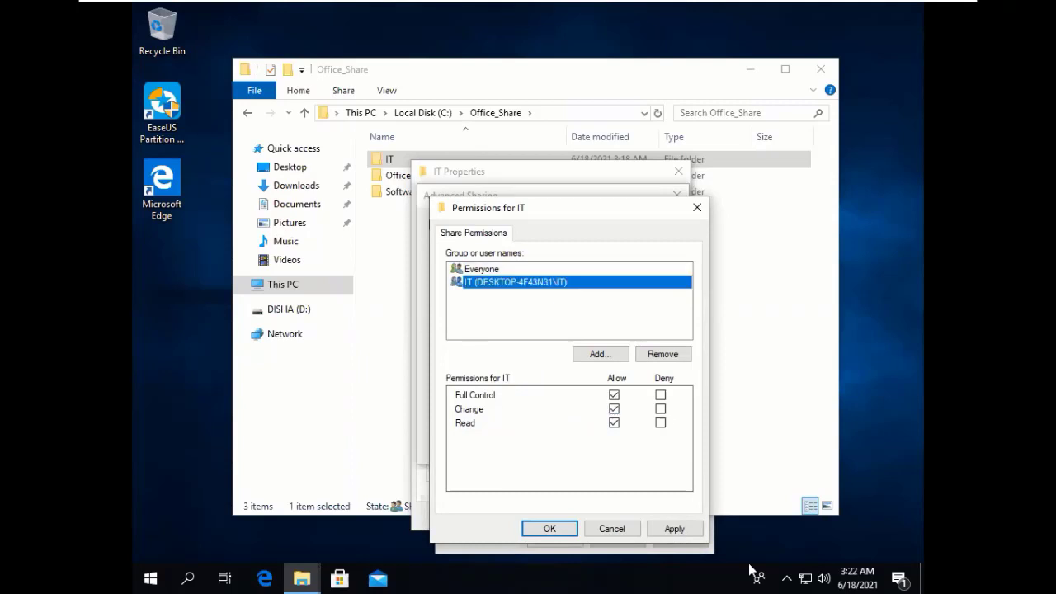
left_click(508, 269)
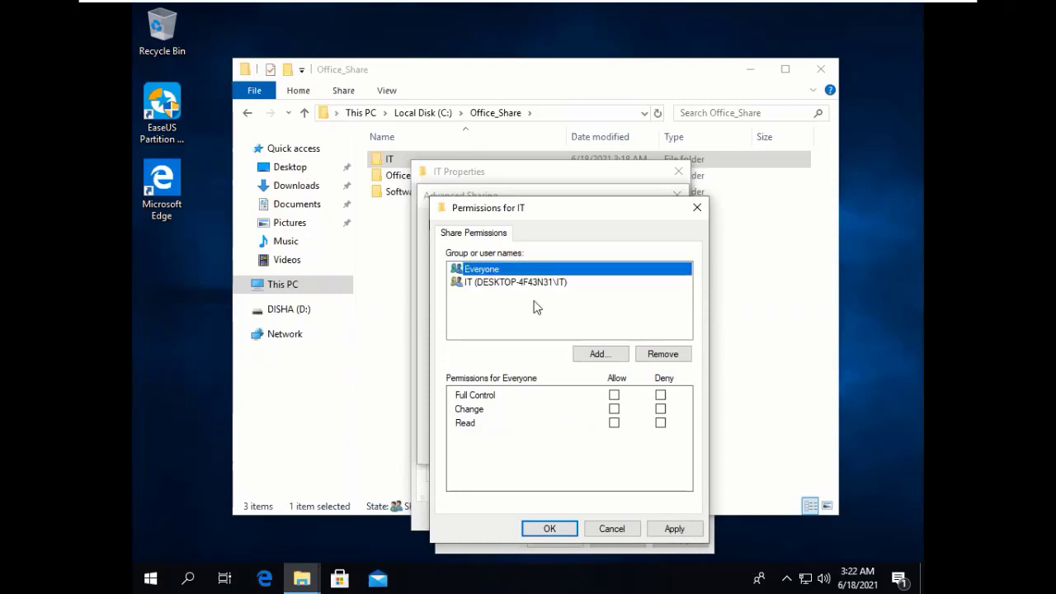
key("Down")
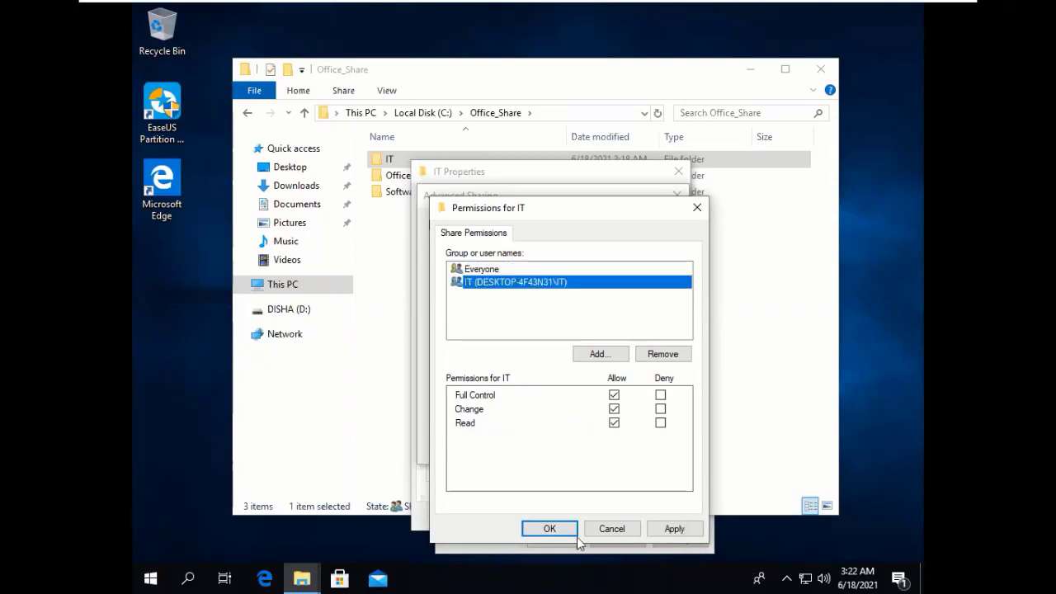
left_click(546, 528)
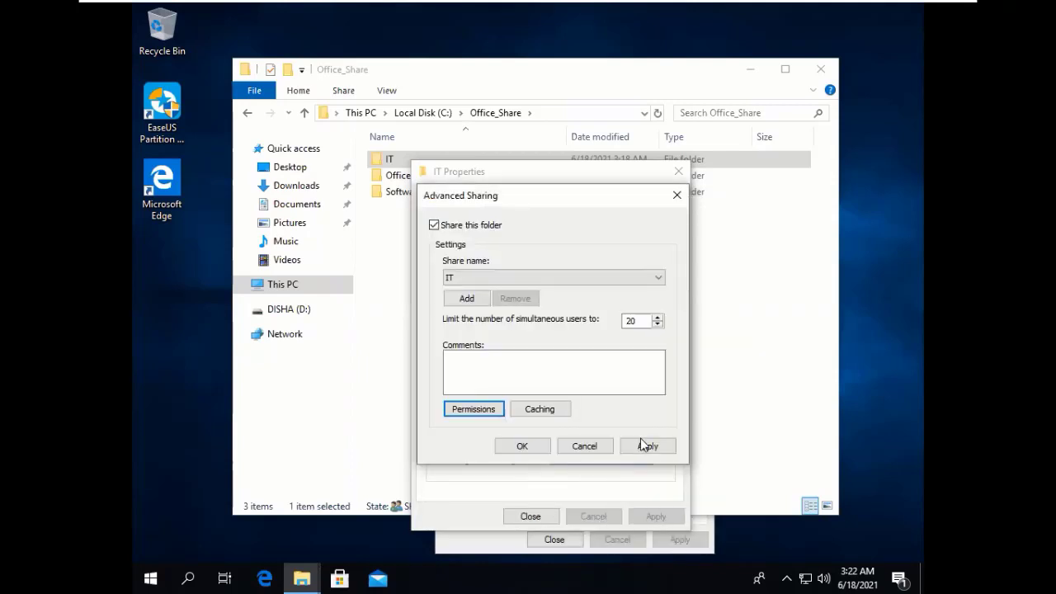
left_click(523, 447)
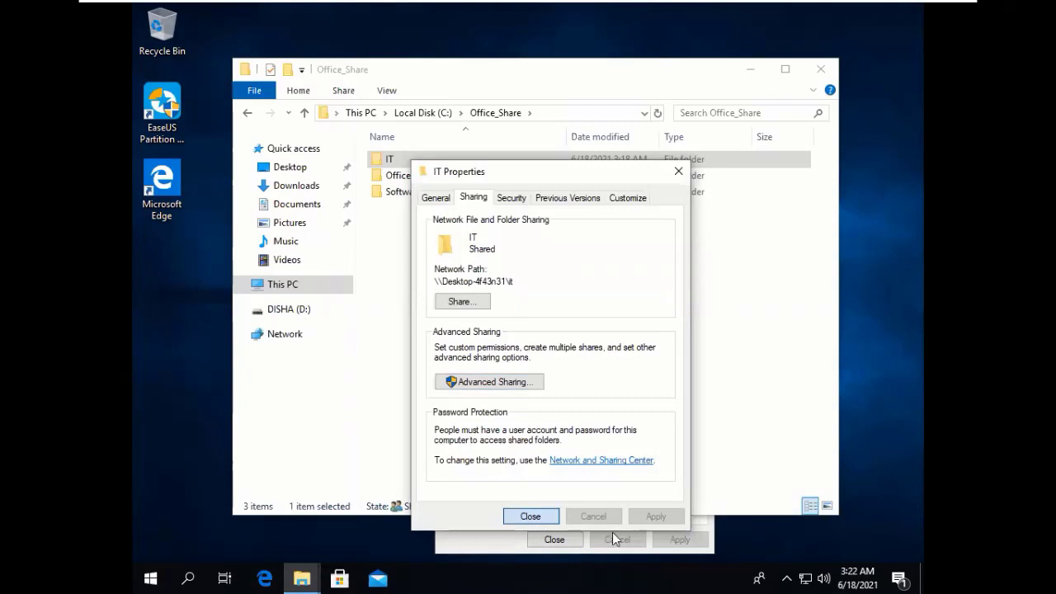
key("Return")
Check in the properties of the Office_Share folder on C: who has network access to it, without changing anything.
right_click(486, 281)
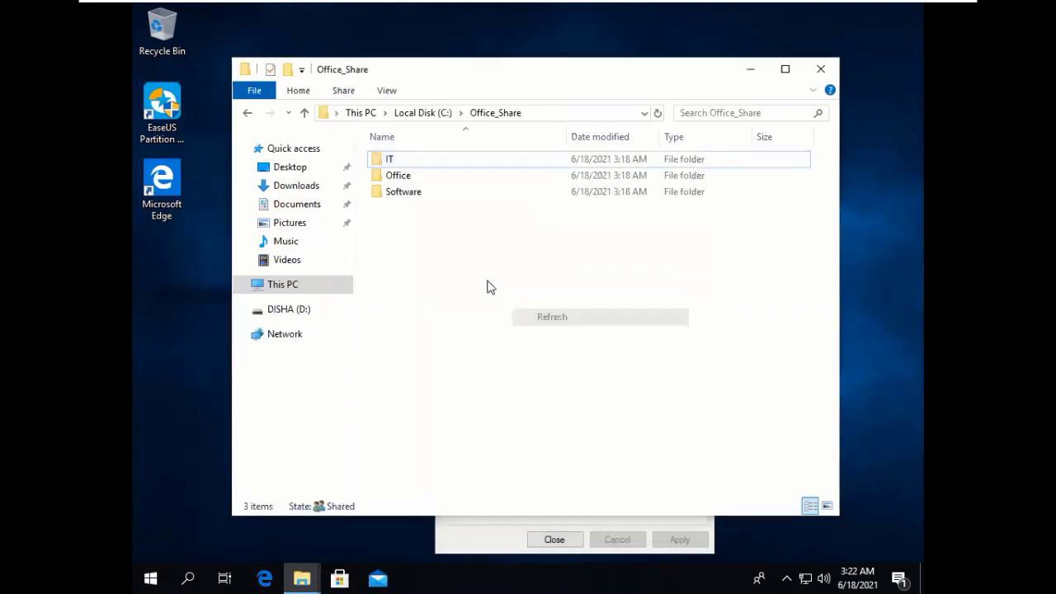
left_click(554, 338)
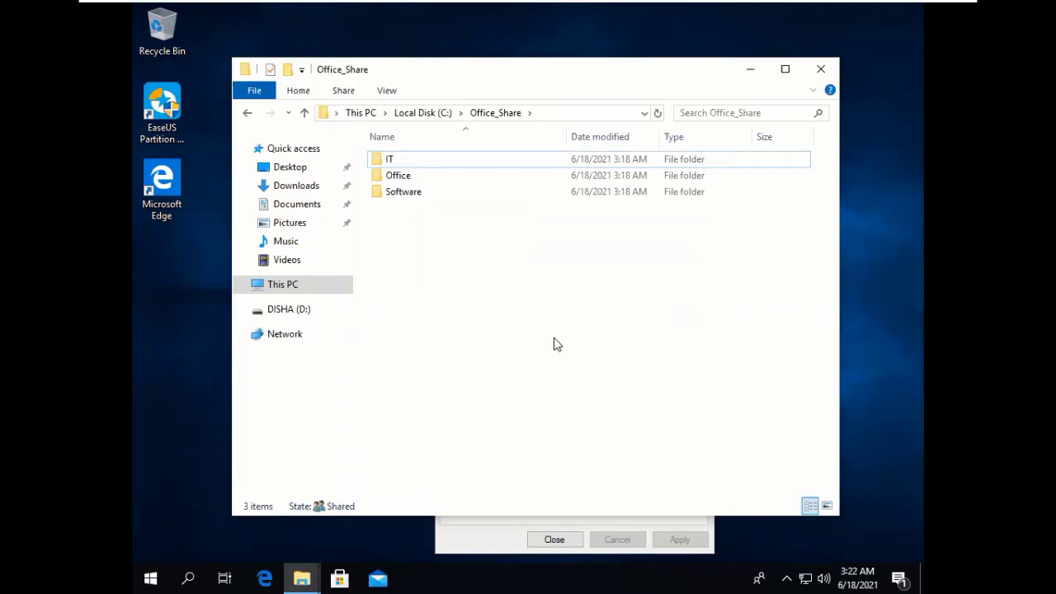
left_click(305, 116)
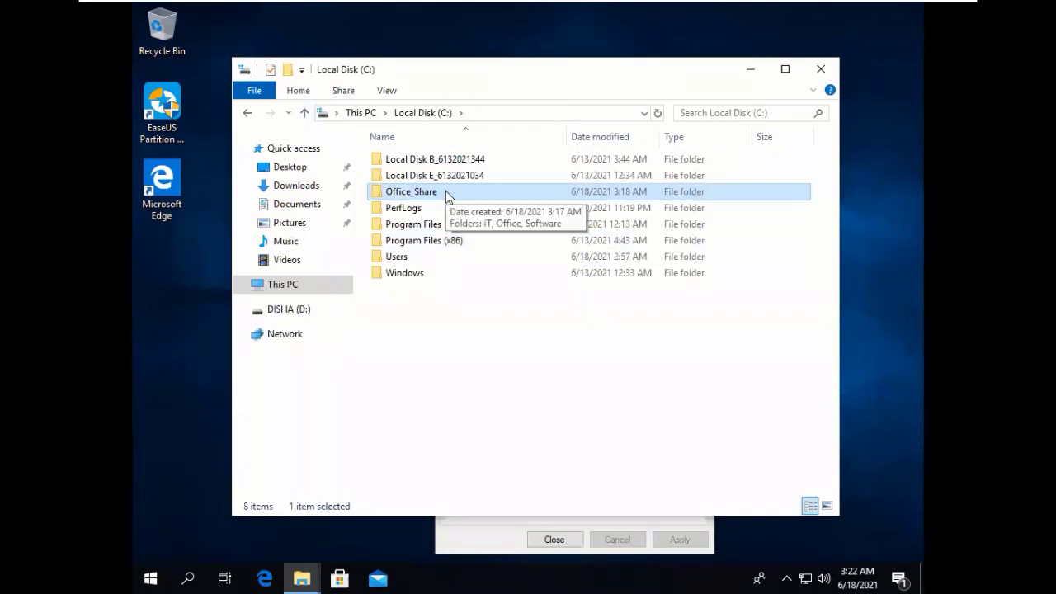
right_click(447, 197)
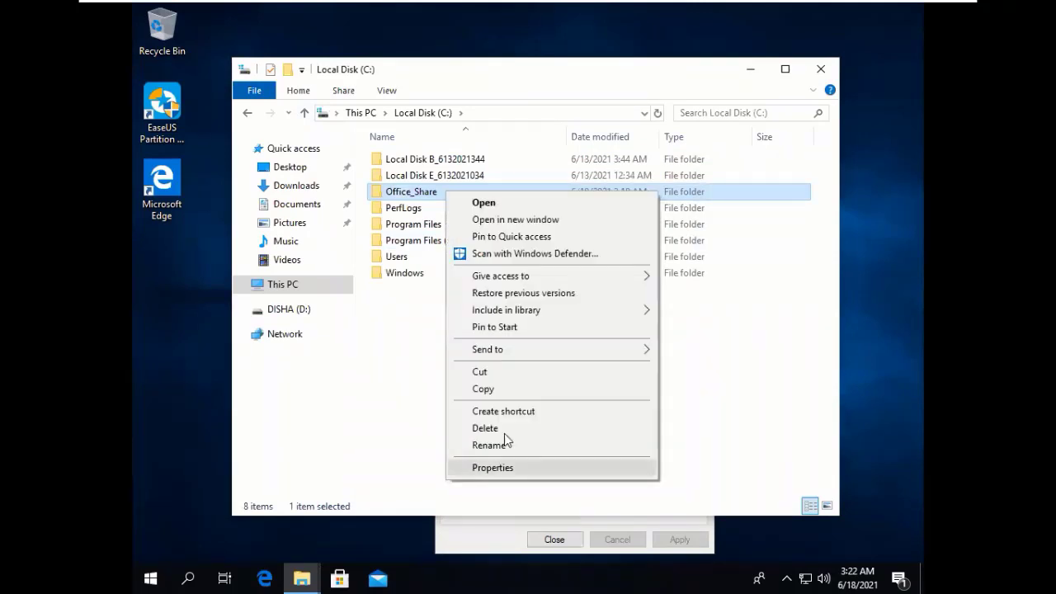
left_click(493, 468)
left_click(486, 325)
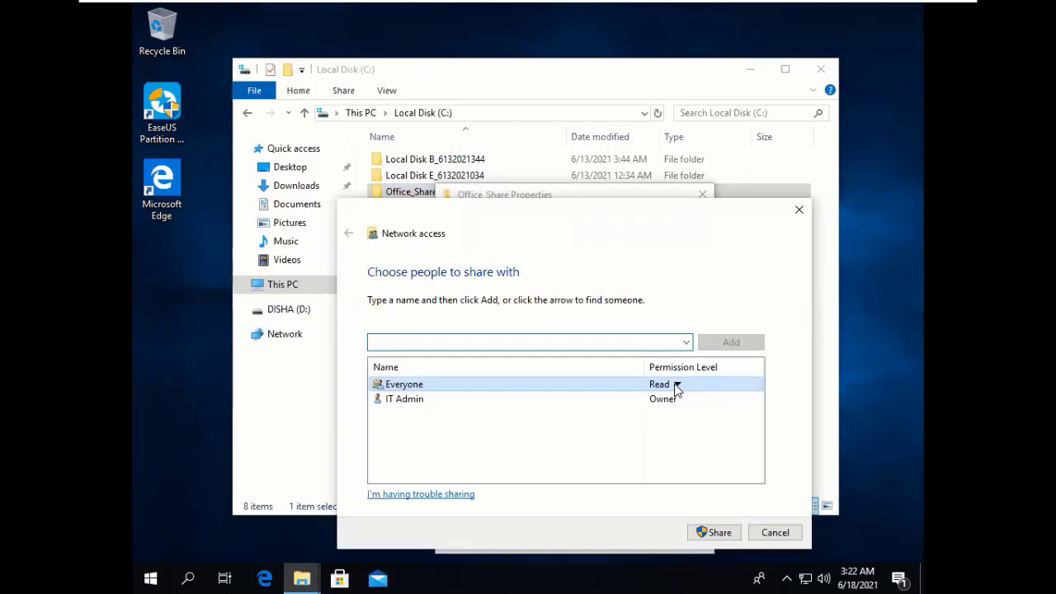
left_click(775, 533)
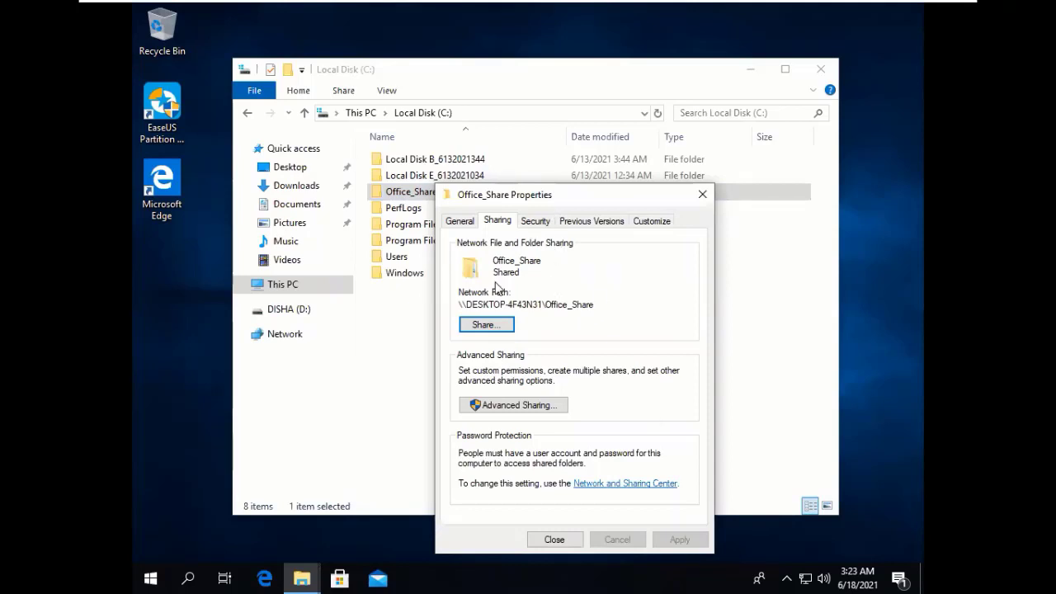
left_click(702, 196)
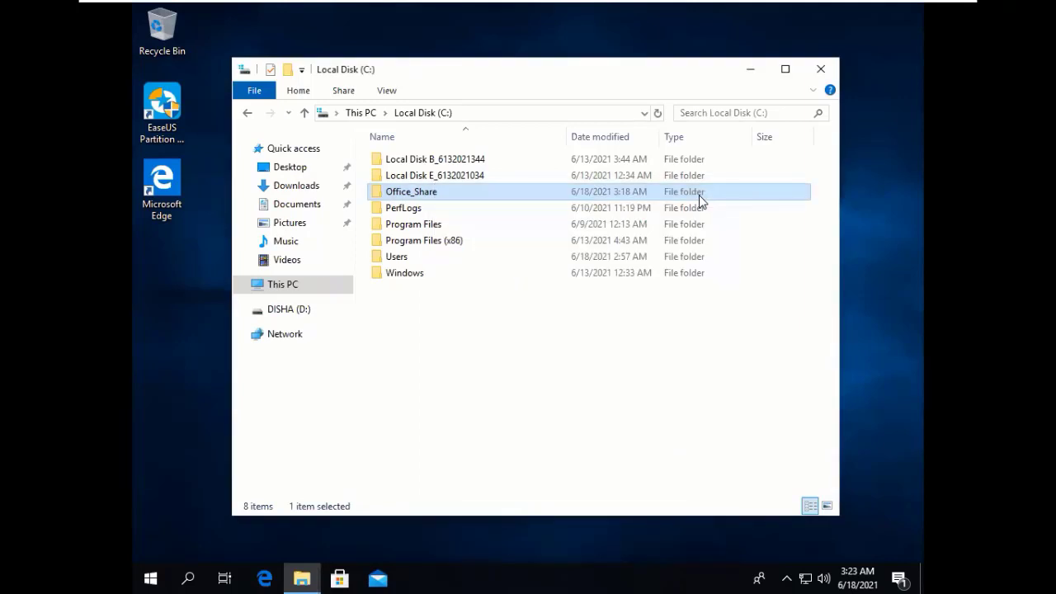
Open the network access settings of the IT folder inside Office_Share.
double_click(429, 195)
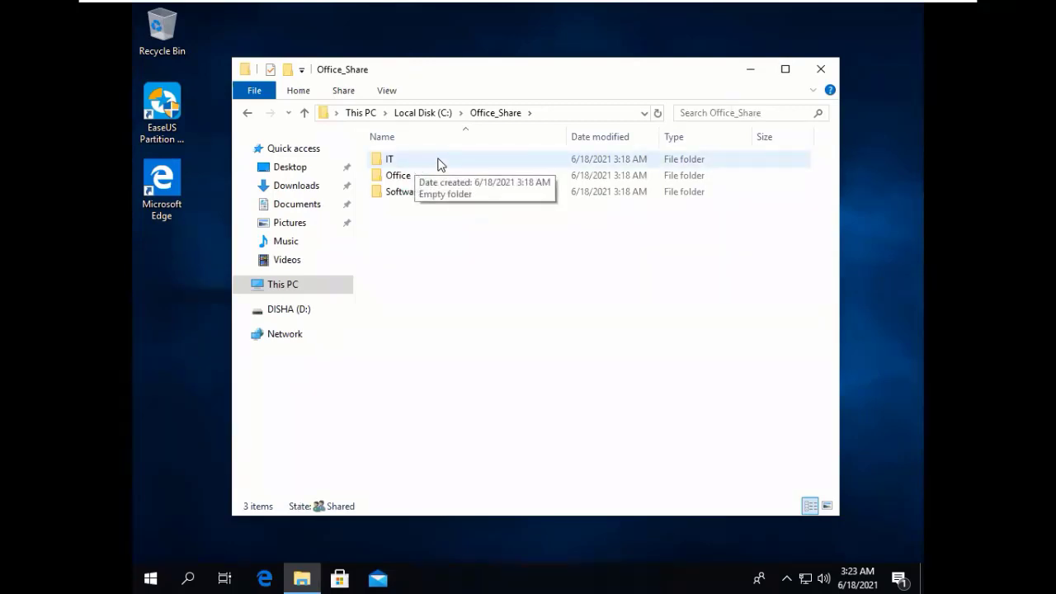
left_click(440, 164)
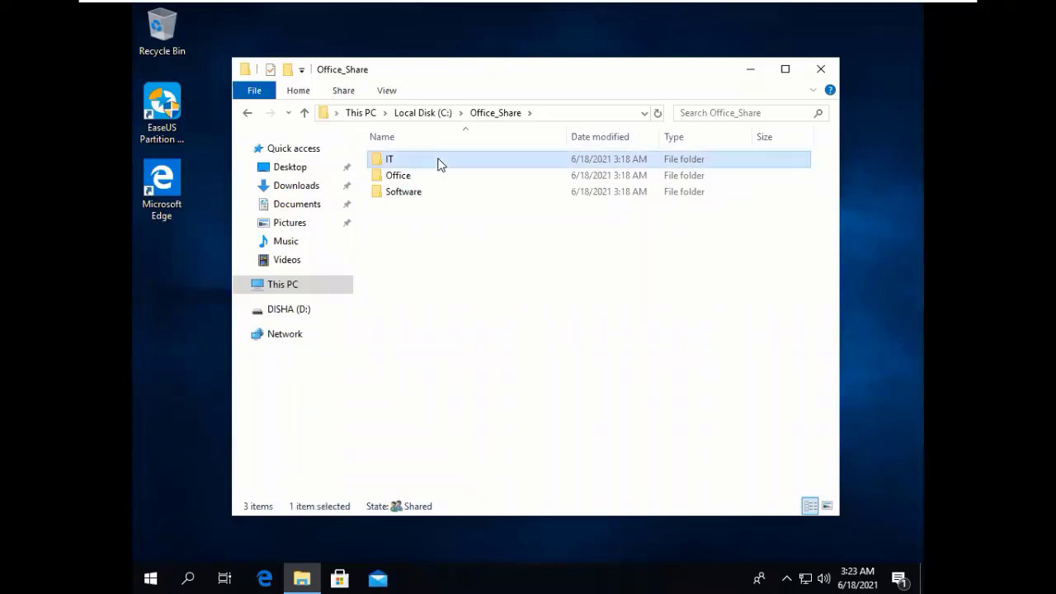
right_click(440, 164)
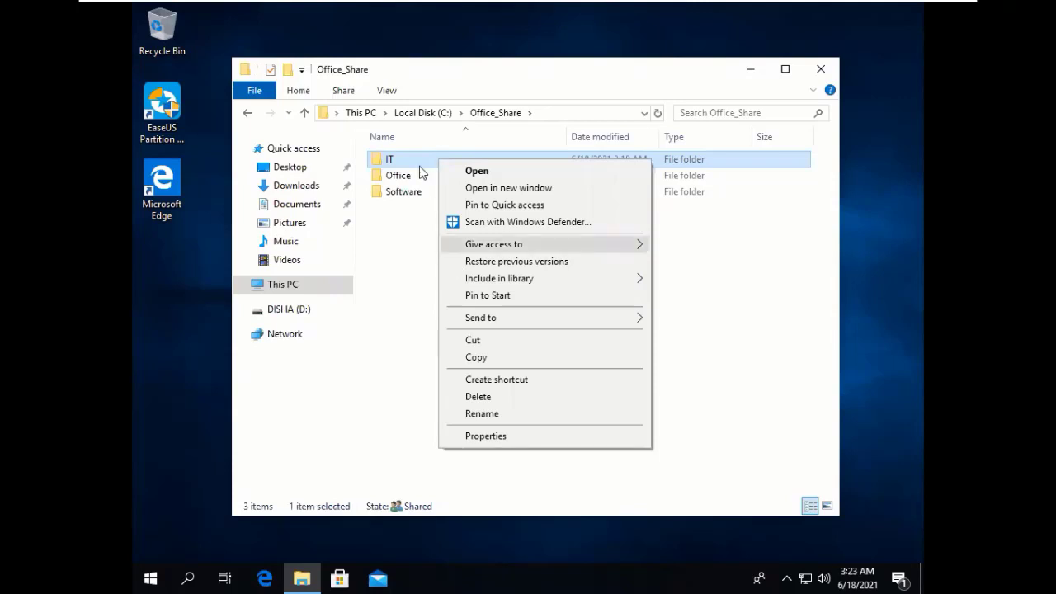
left_click(420, 162)
right_click(421, 161)
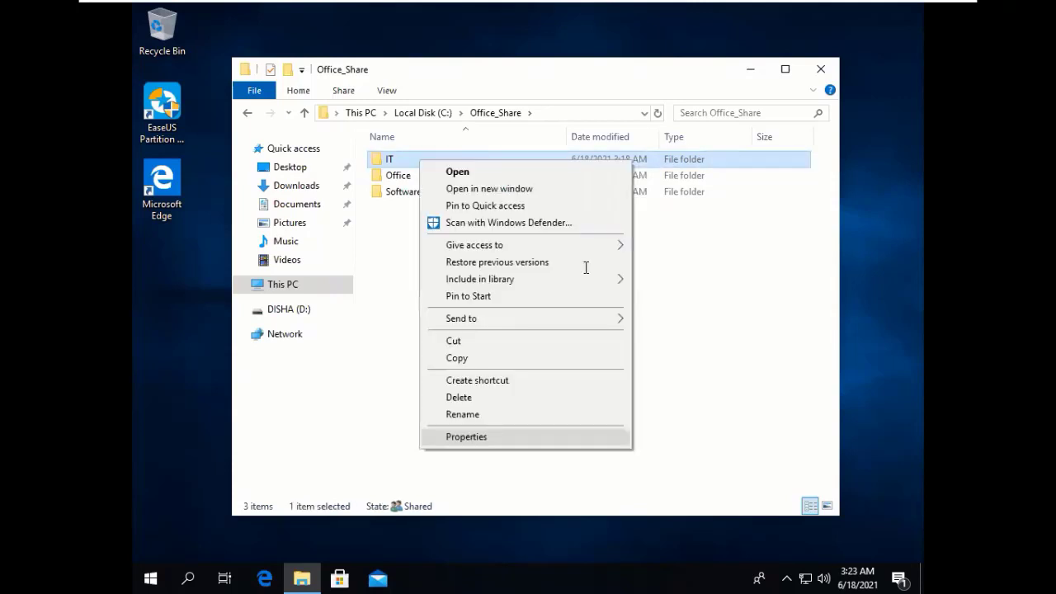
left_click(462, 435)
left_click(486, 200)
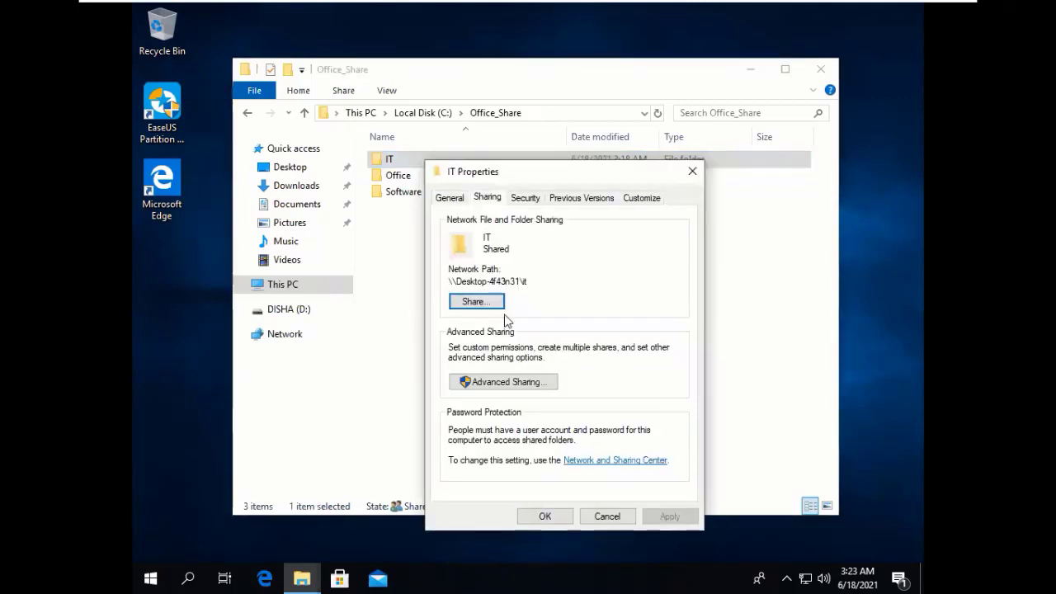
left_click(476, 301)
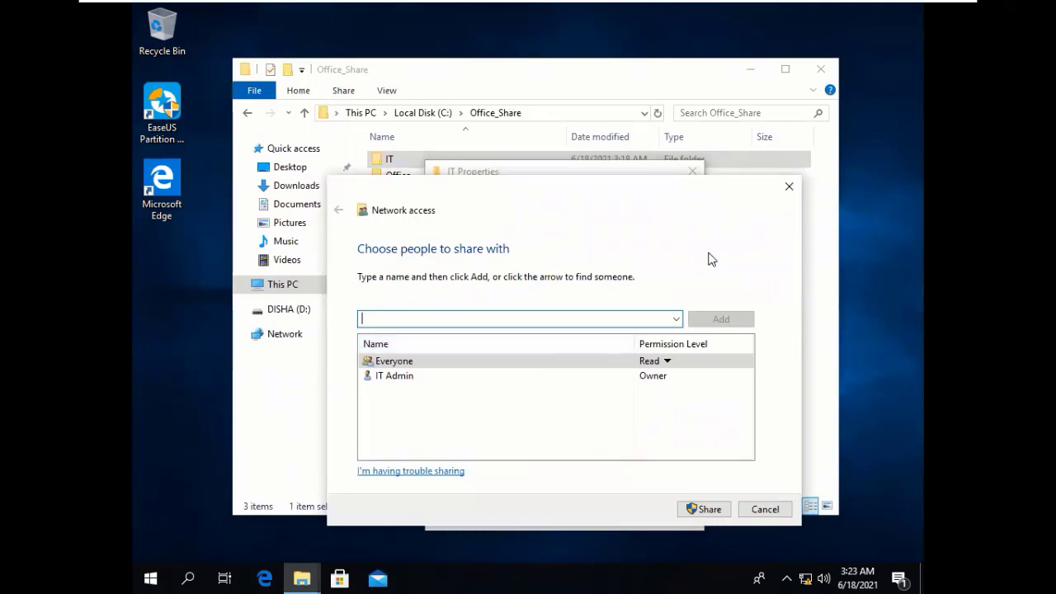
left_click(765, 509)
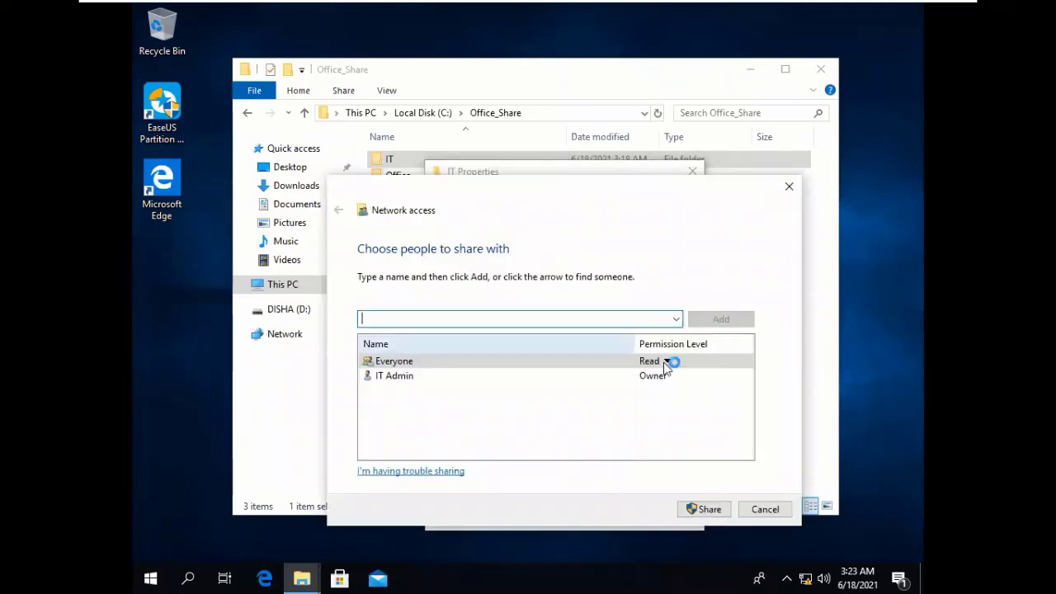
Remove Everyone from the IT folder's network access list and share the folder with the remaining owner.
left_click(667, 362)
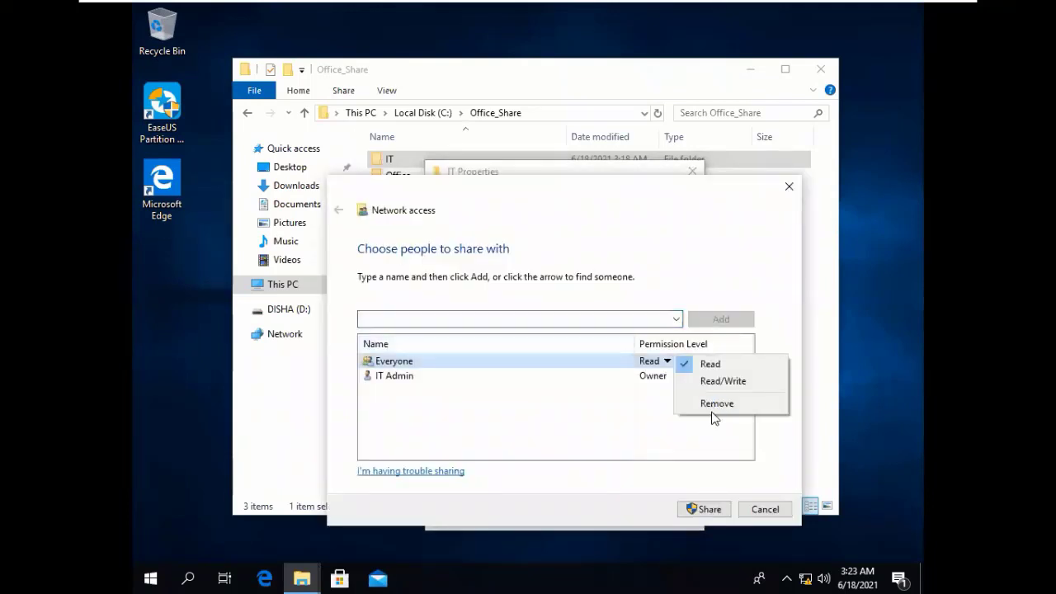
key("Up")
key("Return")
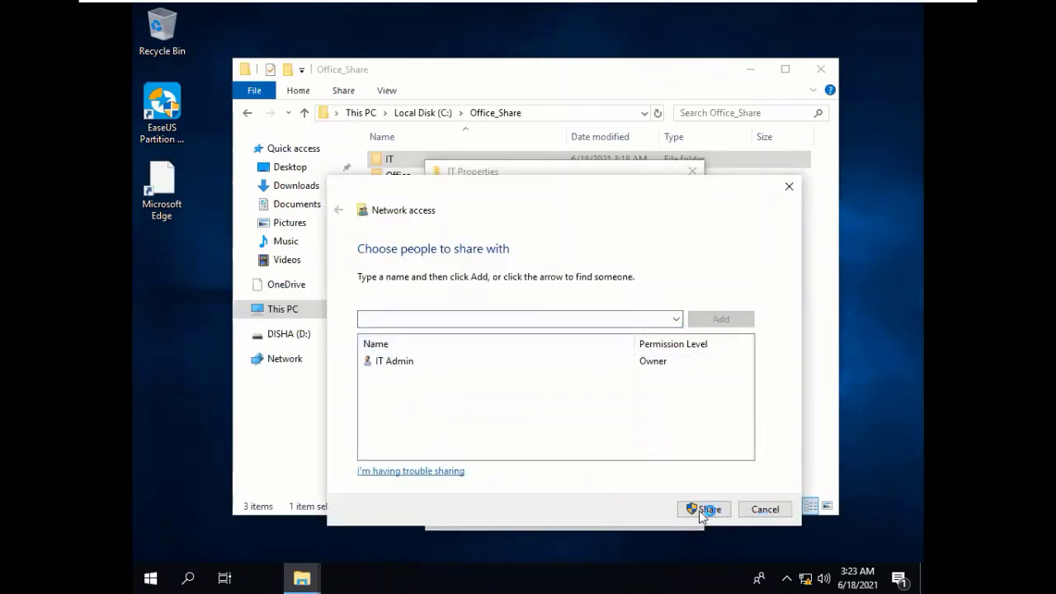
left_click(702, 509)
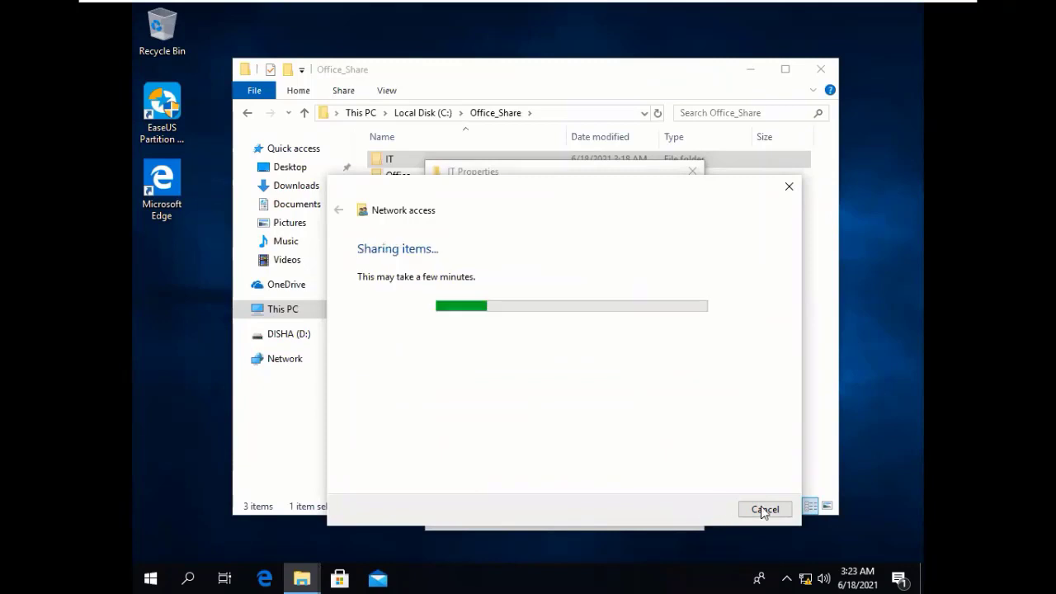
left_click(763, 509)
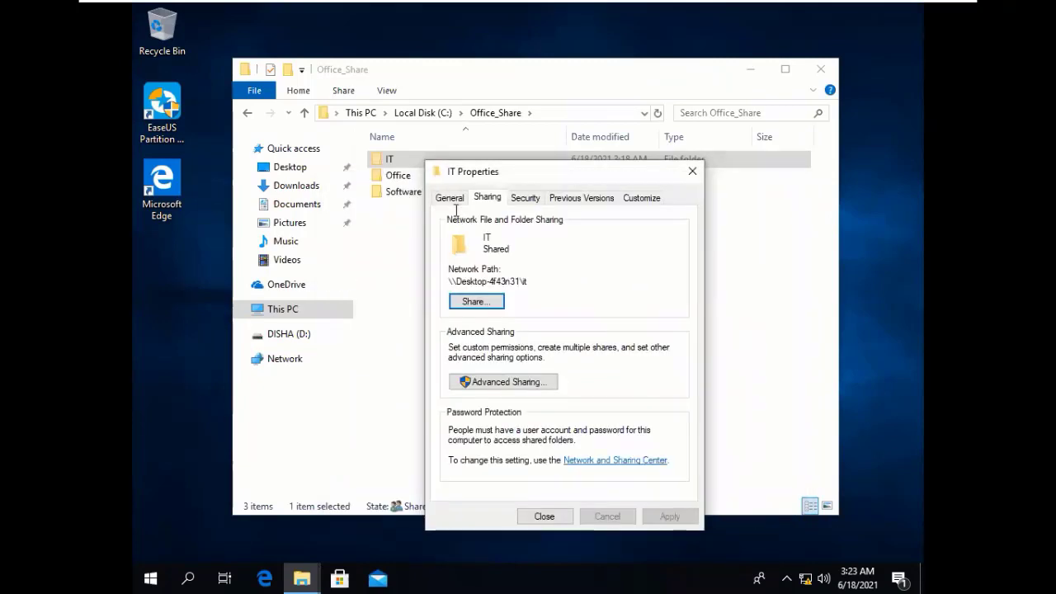
Remove Everyone from the IT folder's advanced share permissions.
left_click(512, 382)
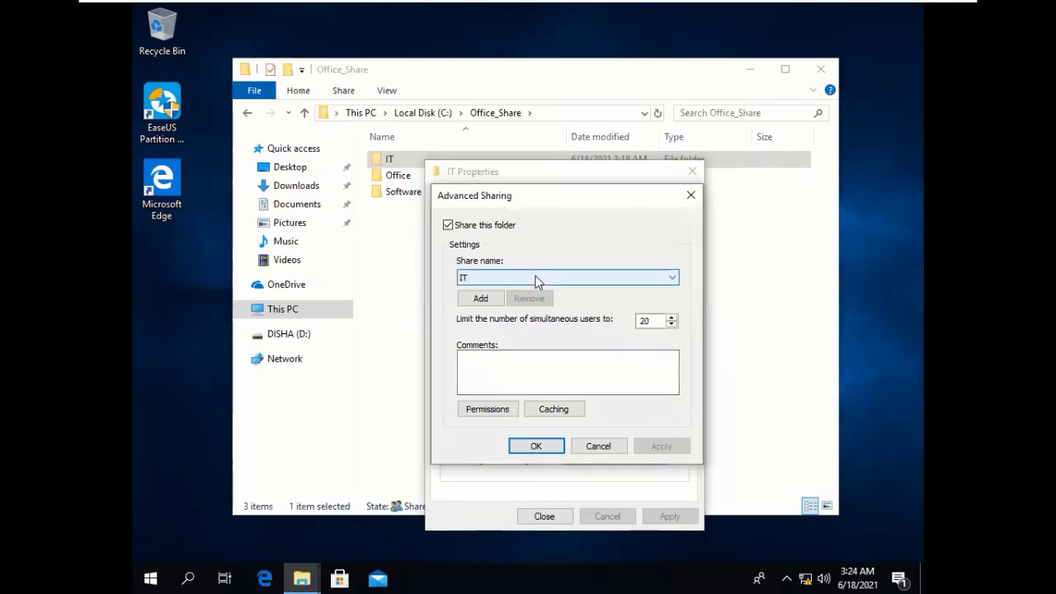
left_click(496, 408)
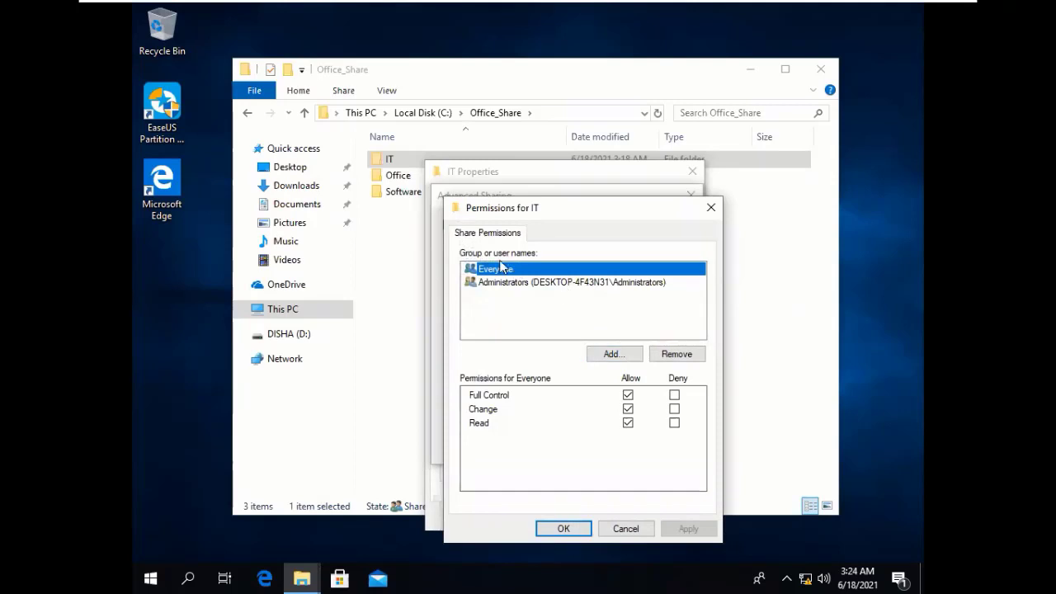
left_click(670, 359)
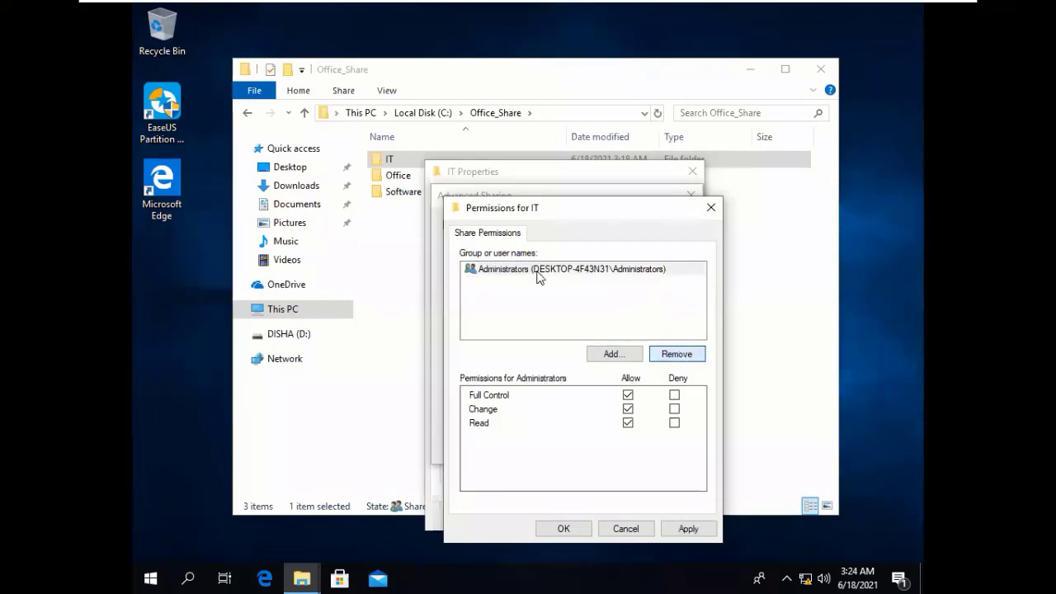
Replace Administrators with the IT group in the IT folder's advanced share permissions.
left_click(614, 354)
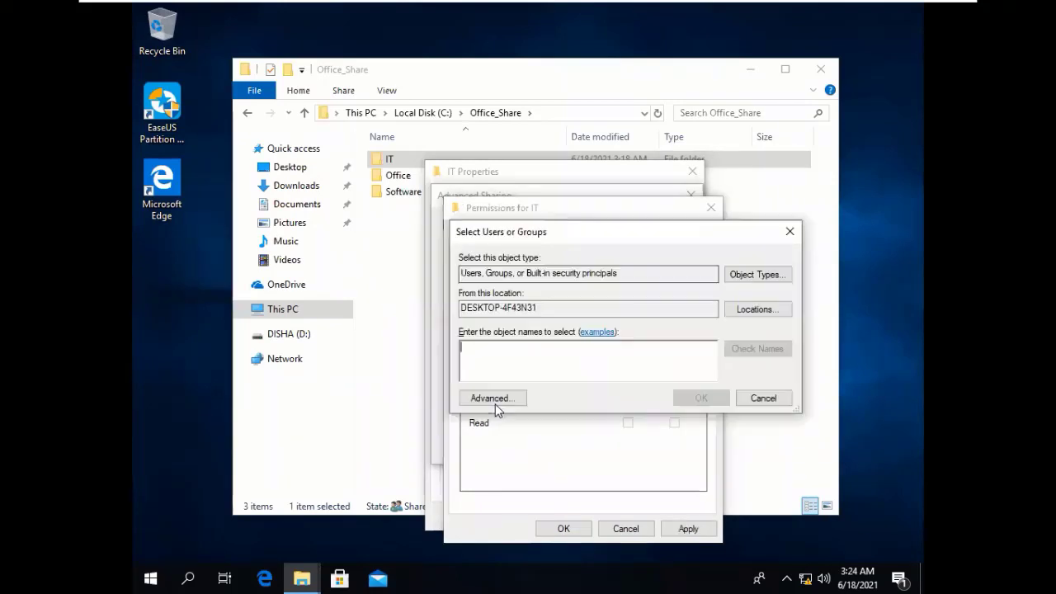
left_click(814, 267)
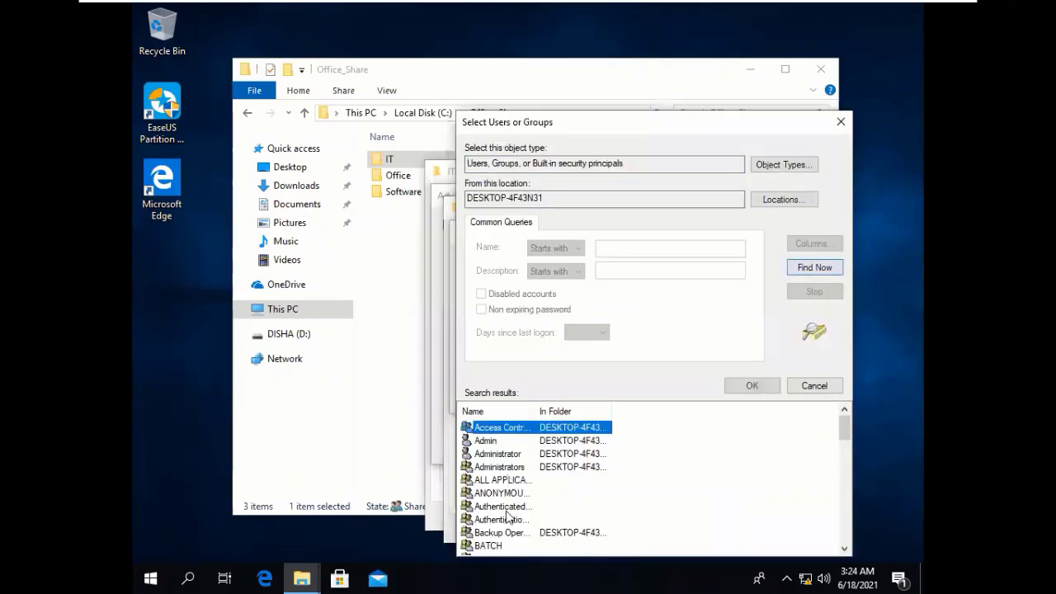
scroll(482, 532, "down", 6)
left_click(483, 532)
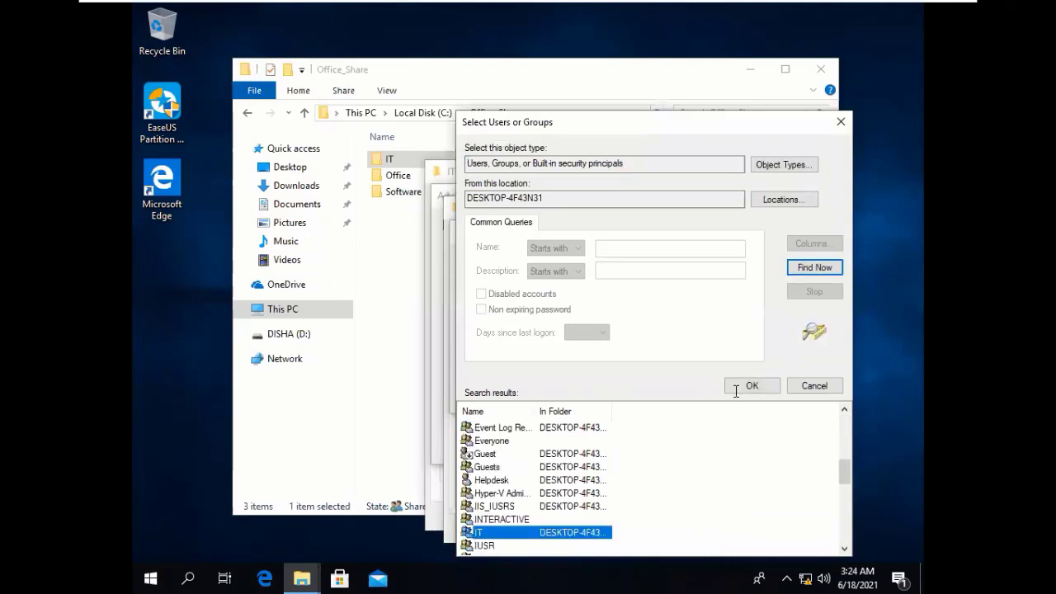
left_click(752, 386)
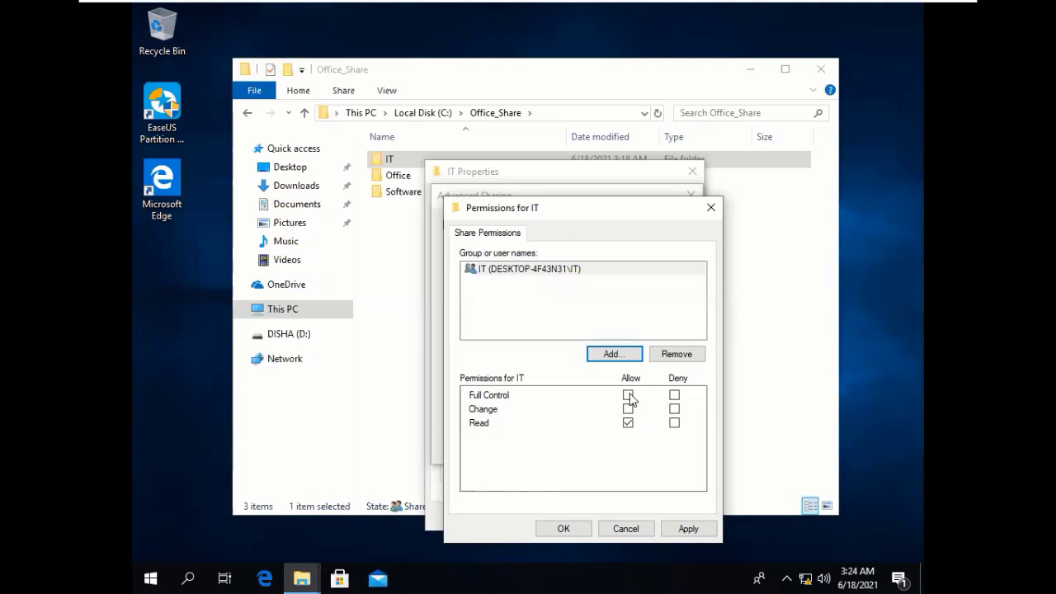
Allow the IT group Full Control on the IT share and confirm the advanced sharing settings.
left_click(628, 396)
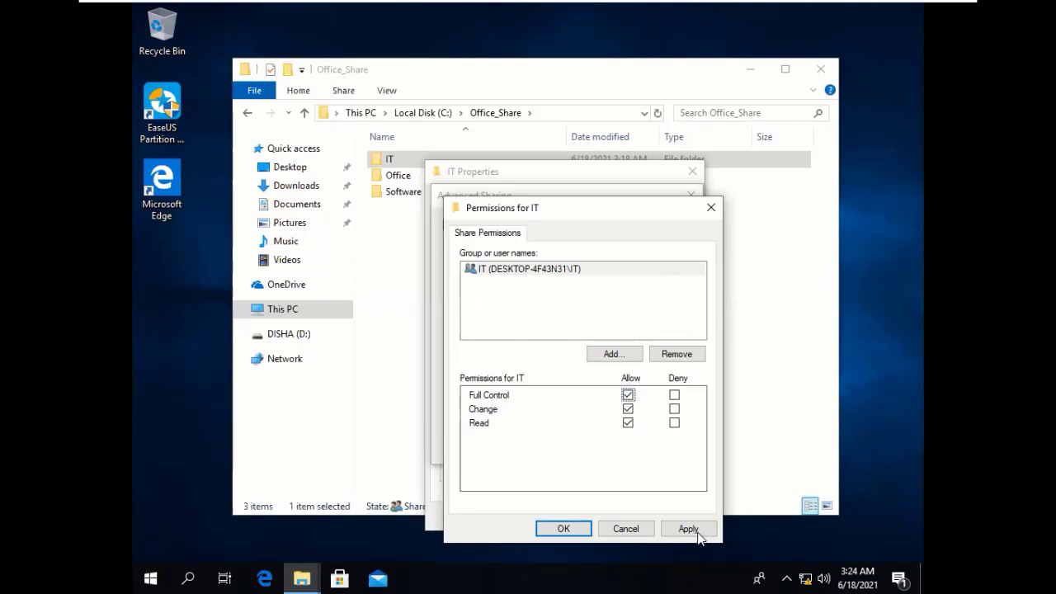
left_click(664, 529)
left_click(578, 531)
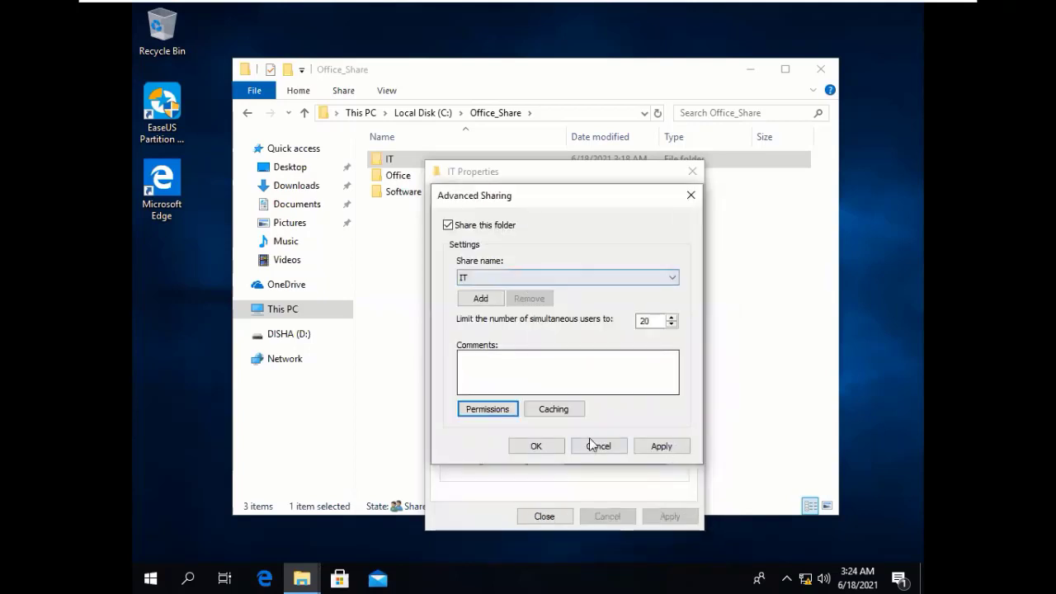
left_click(538, 446)
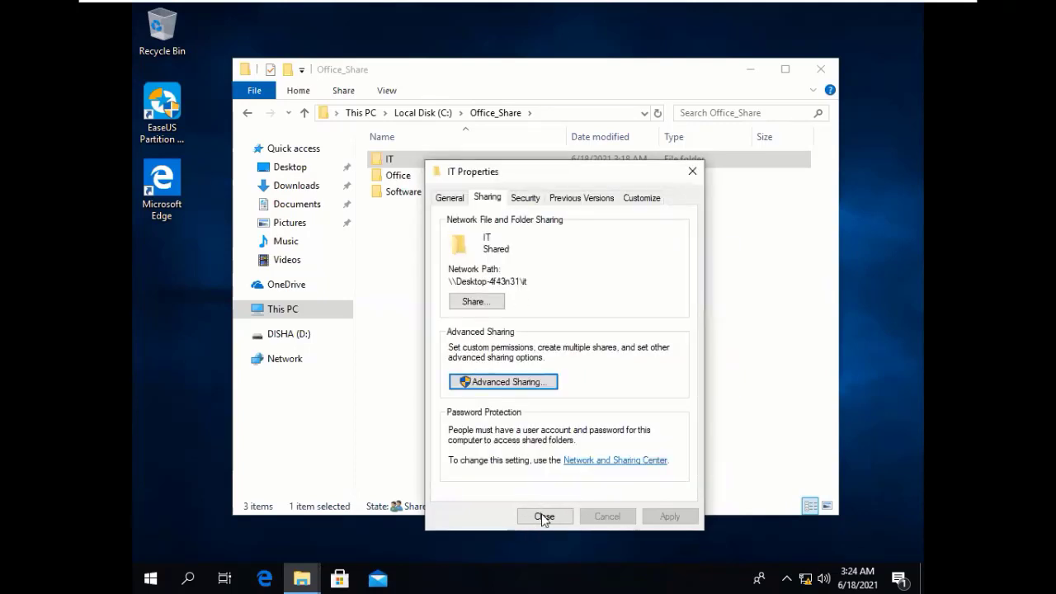
Check in the Office folder's sharing properties who has network access and at which permission level, without changing anything.
left_click(404, 181)
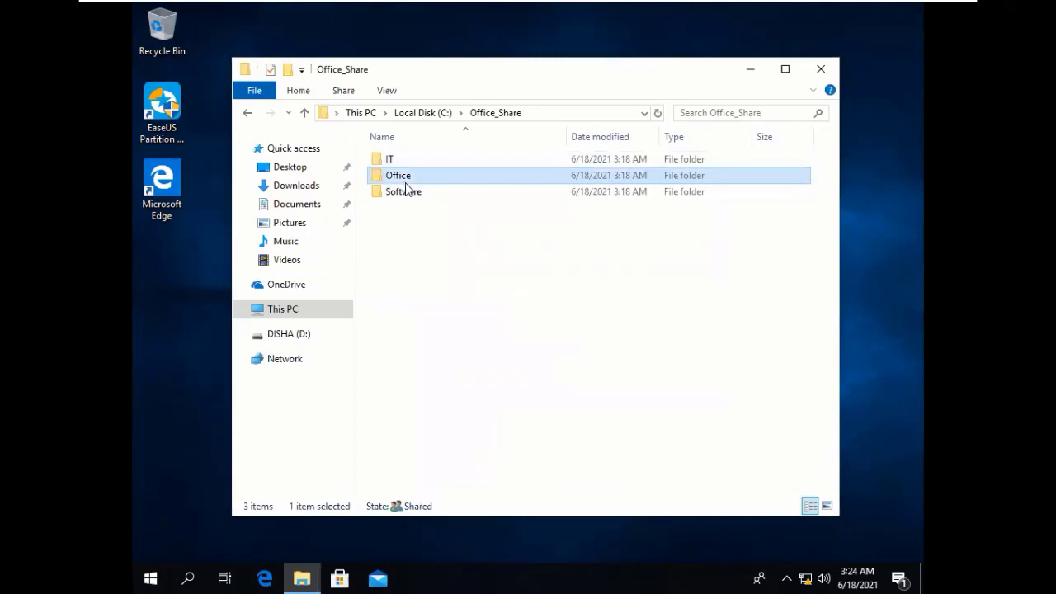
key("shift+F10")
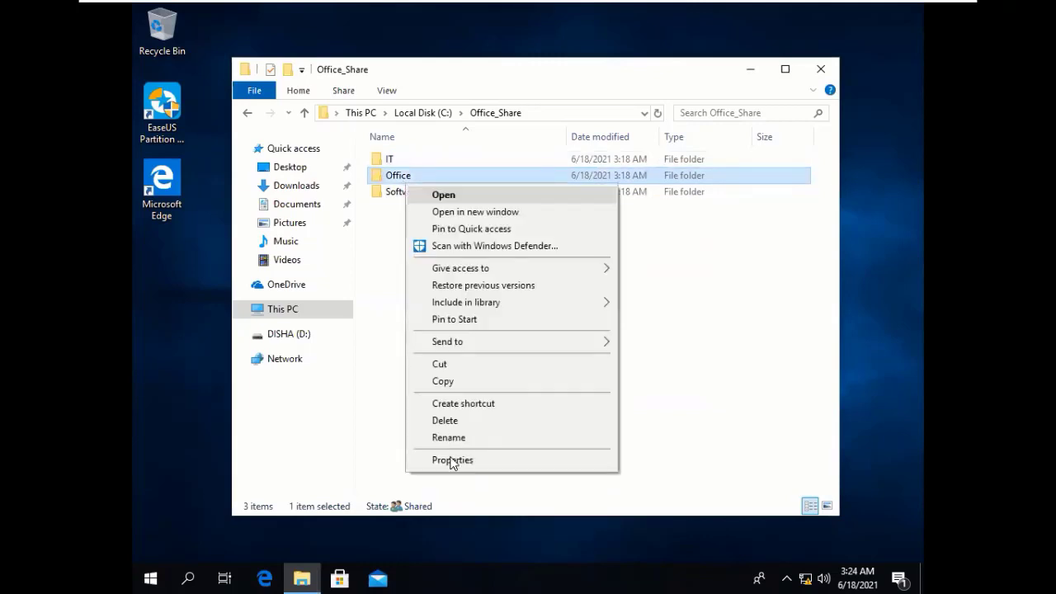
key("r")
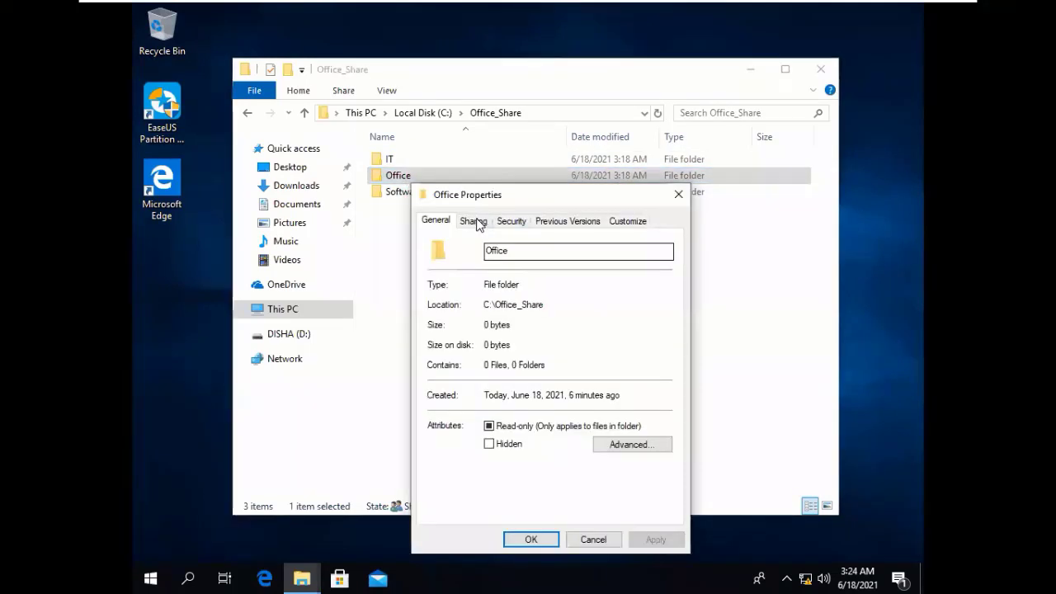
key("ctrl+Tab")
left_click(532, 410)
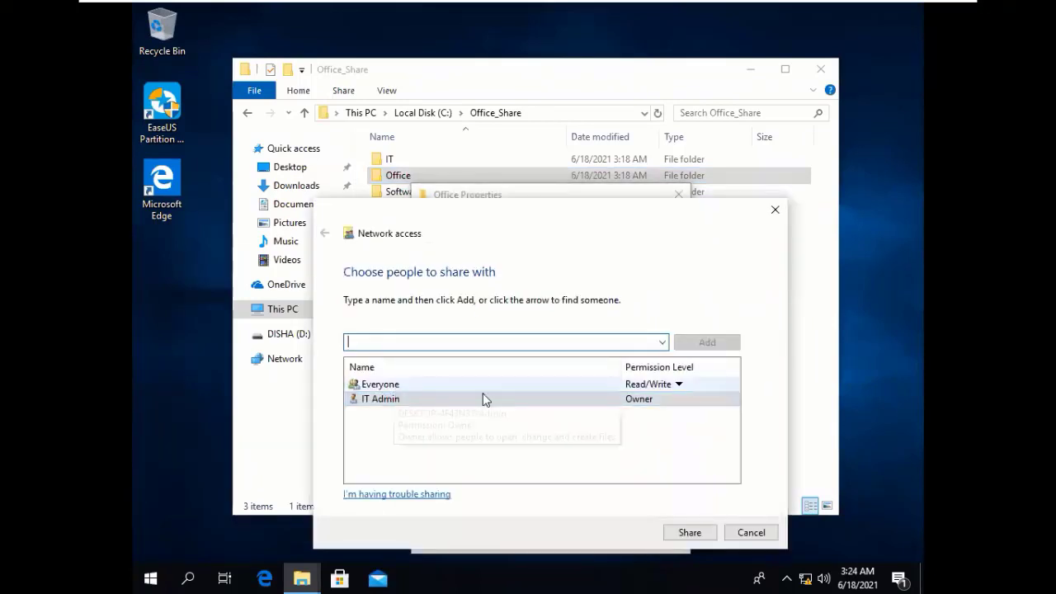
left_click(679, 384)
left_click(715, 404)
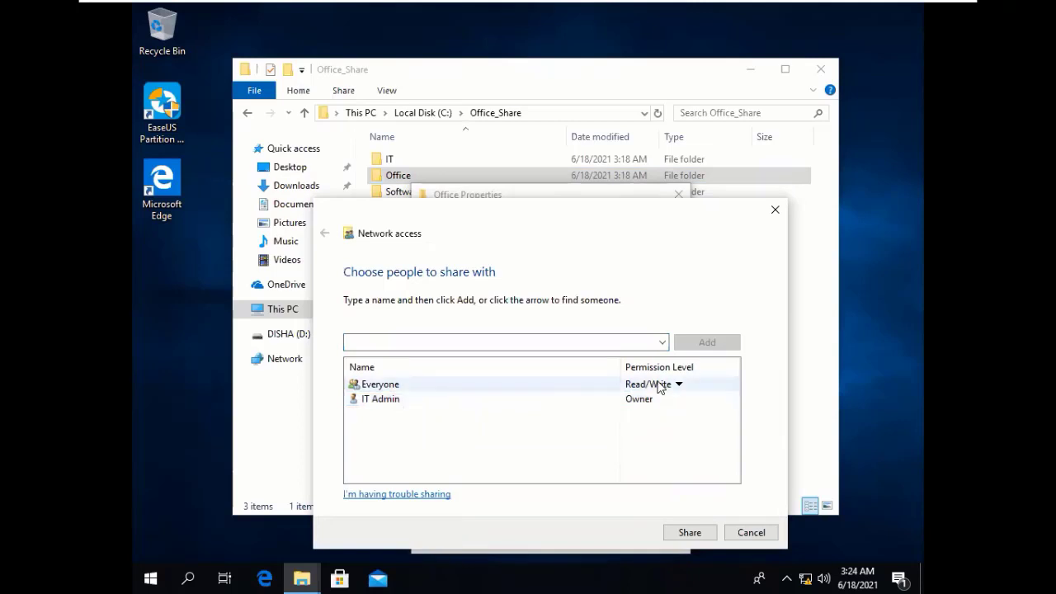
left_click(750, 534)
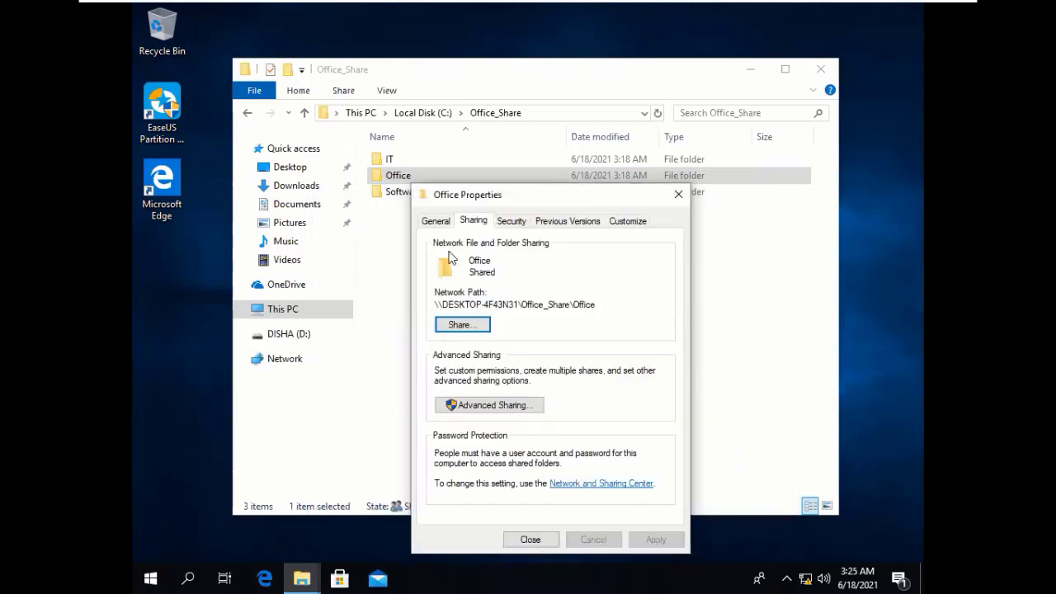
Open the network access settings of the Software folder inside Office_Share.
double_click(424, 191)
right_click(424, 191)
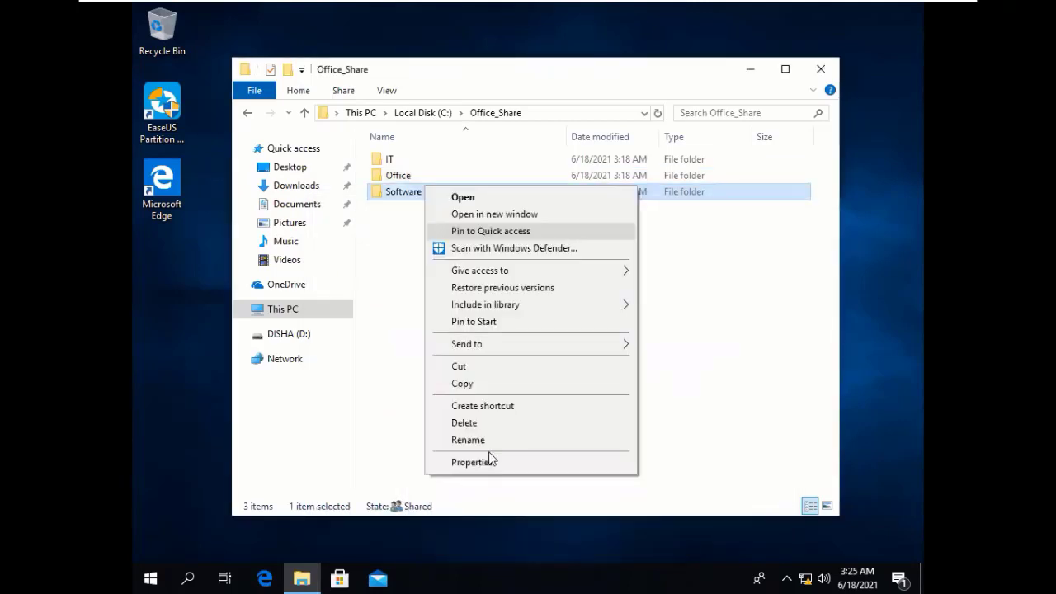
left_click(490, 461)
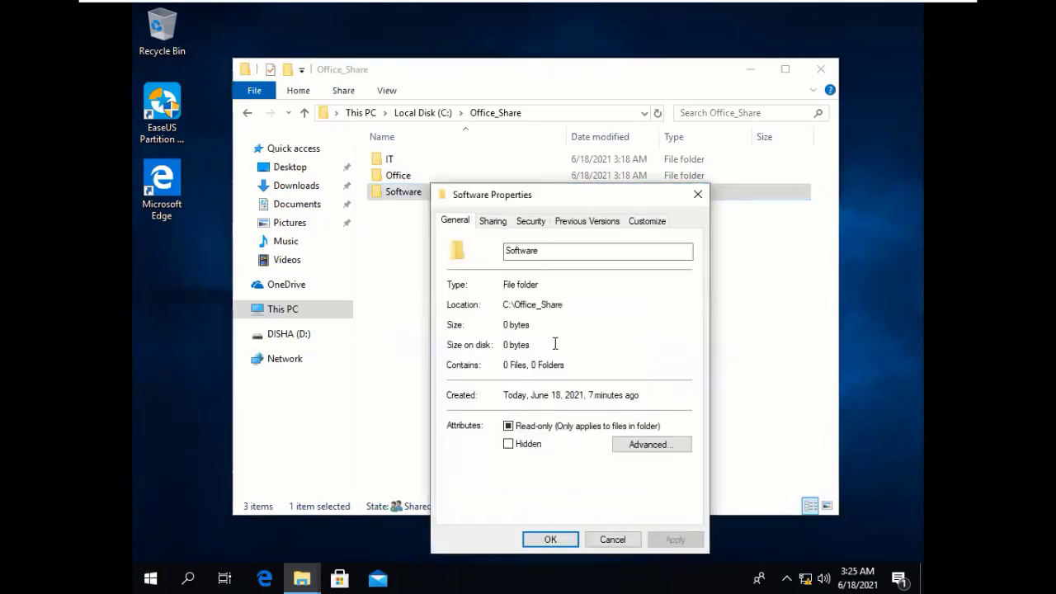
left_click(499, 221)
left_click(482, 325)
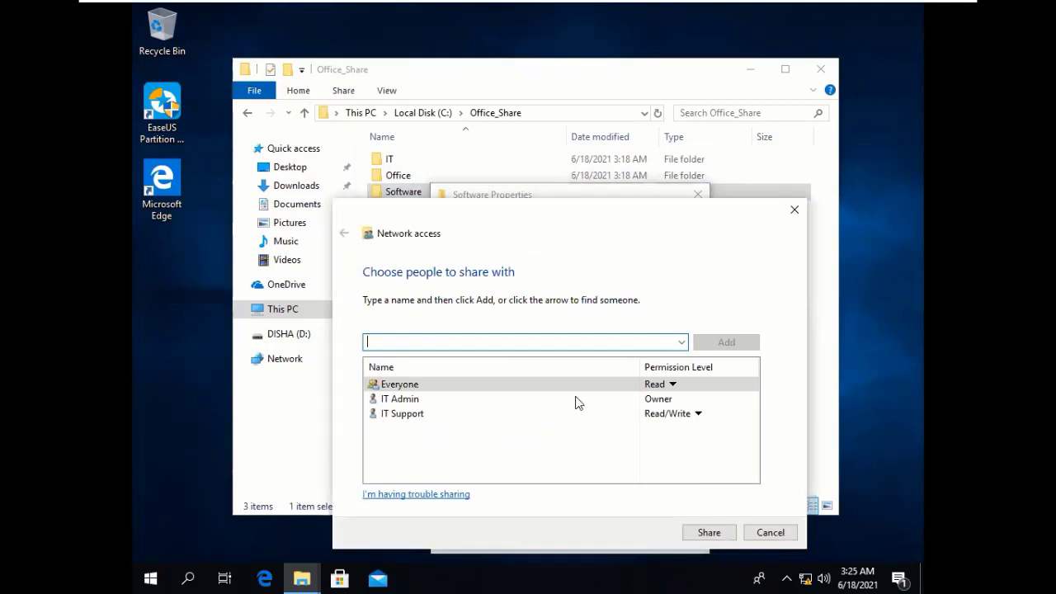
Remove Everyone from the Software folder's network access list and share the folder with the remaining users.
left_click(673, 385)
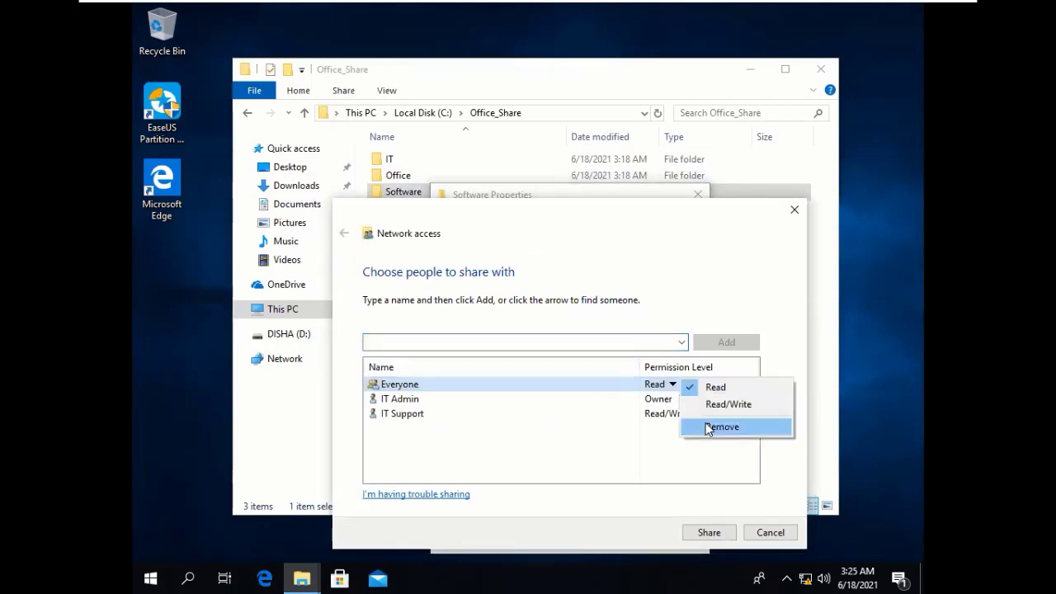
left_click(709, 428)
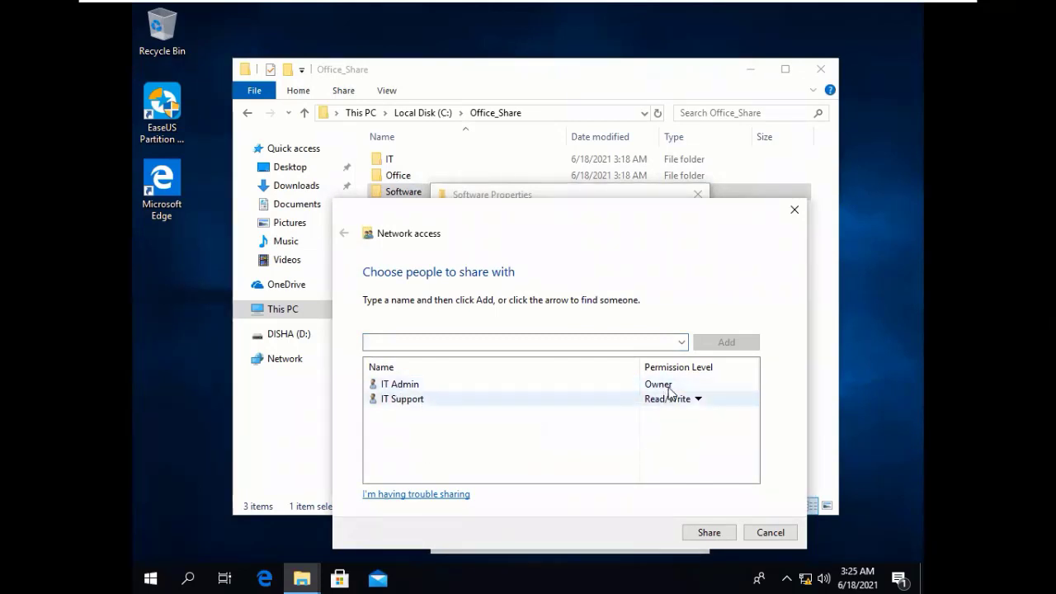
left_click(709, 532)
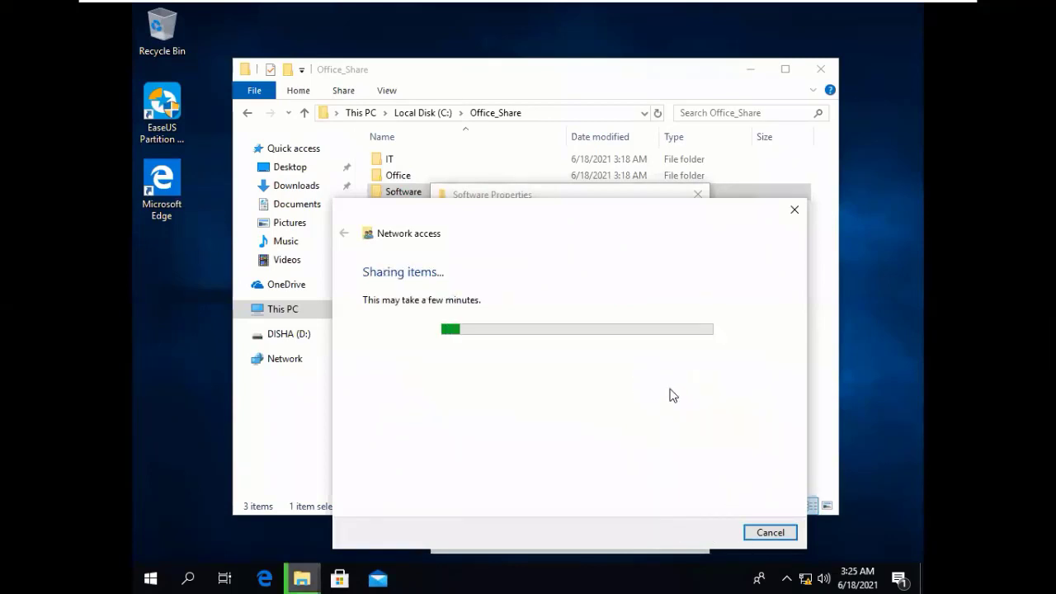
left_click(772, 533)
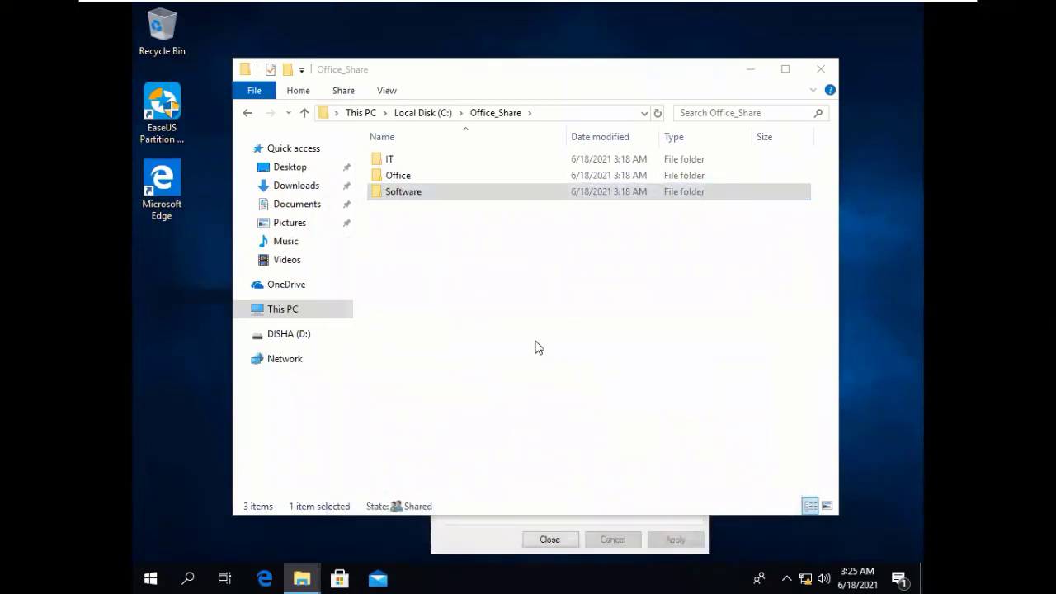
right_click(539, 342)
left_click(591, 407)
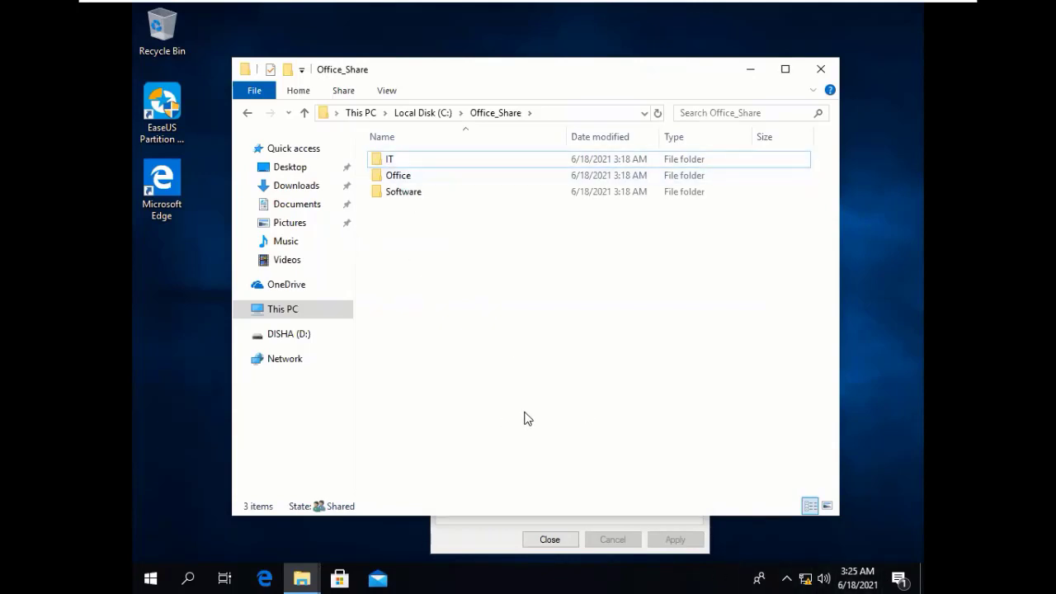
Annotate the screen below the folder list with an upright outlined rectangle and a filled red rectangle beside it, joined by a freehand line.
left_click(162, 112)
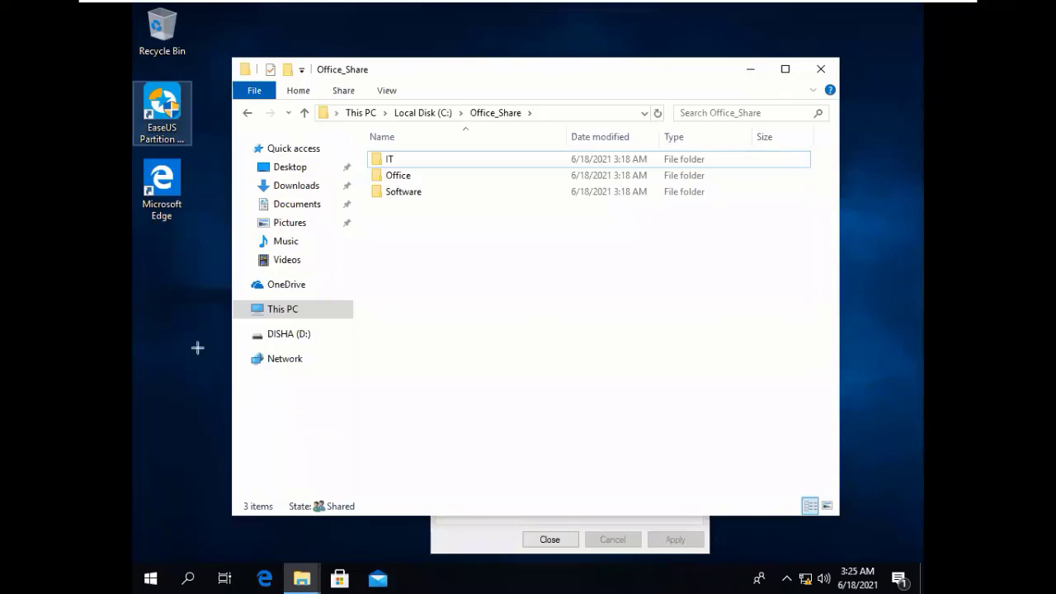
left_click_drag(405, 302, 446, 387)
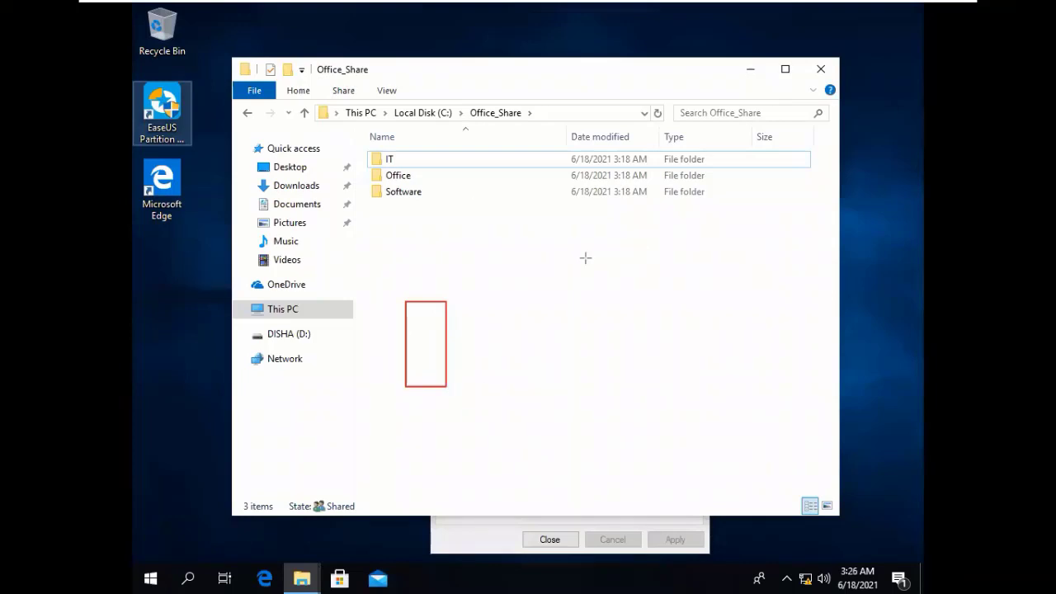
left_click_drag(526, 332, 599, 352)
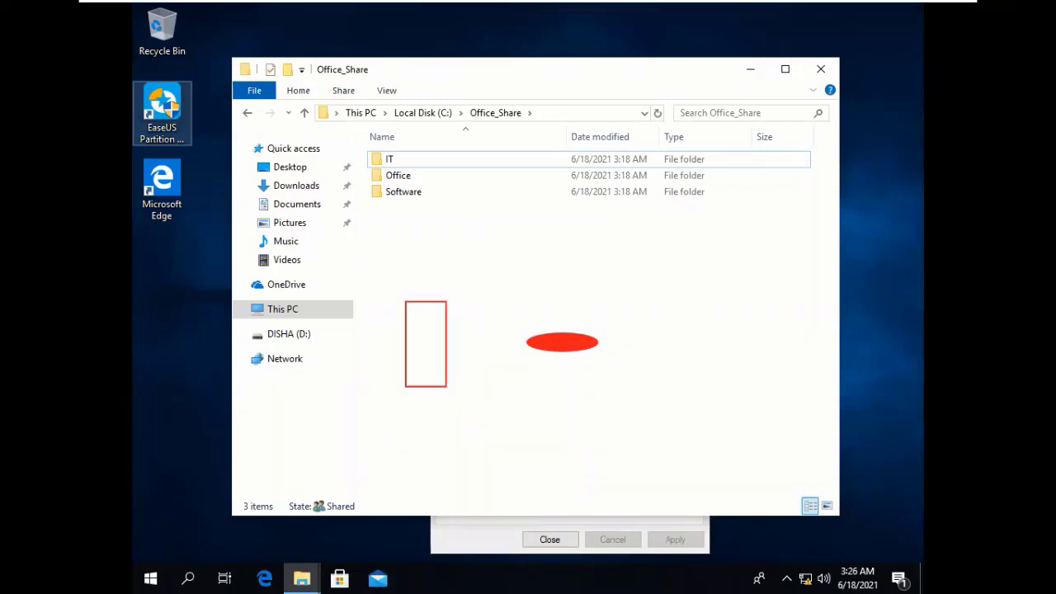
key("ctrl+z")
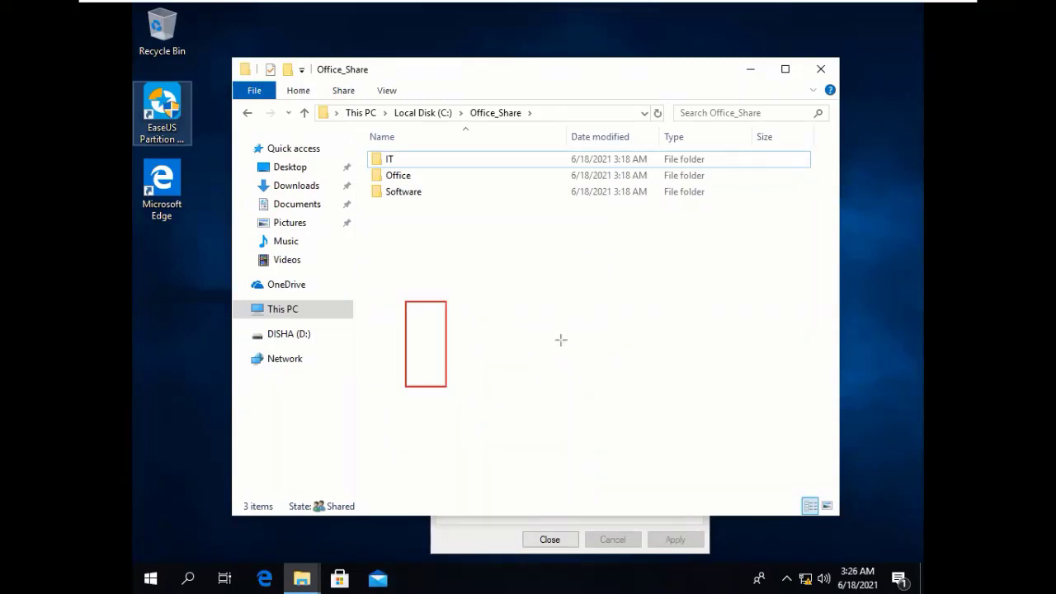
left_click_drag(536, 323, 615, 350)
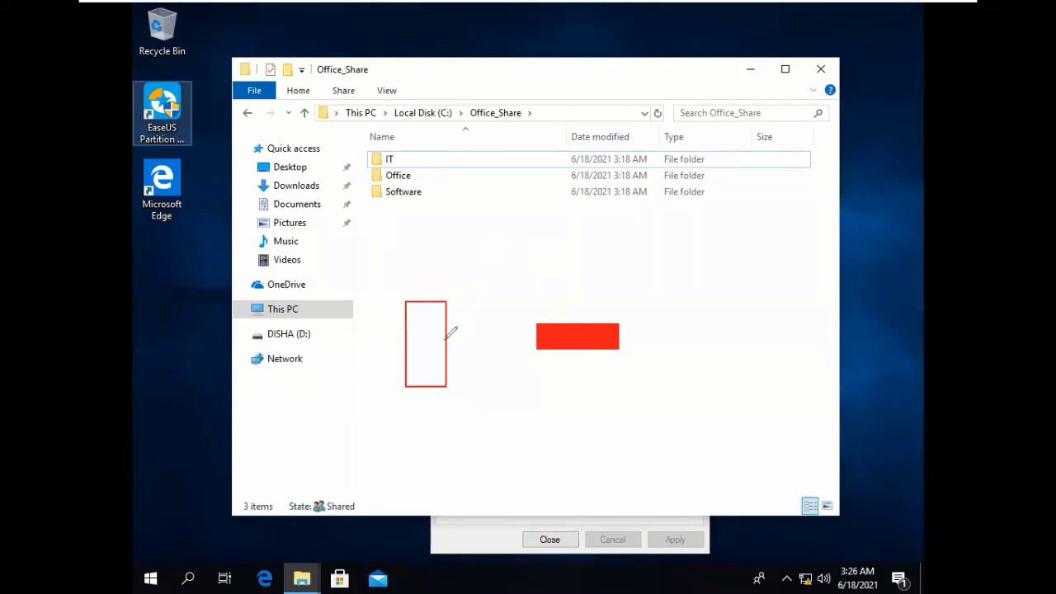
left_click_drag(449, 339, 538, 340)
Sketch three computers, one above another, beside the filled red rectangle and connect each to it with a freehand line.
mouse_move(688, 251)
left_mouse_down()
mouse_move(734, 293)
mouse_move(731, 391)
mouse_move(744, 458)
mouse_move(716, 472)
mouse_move(742, 476)
left_mouse_up()
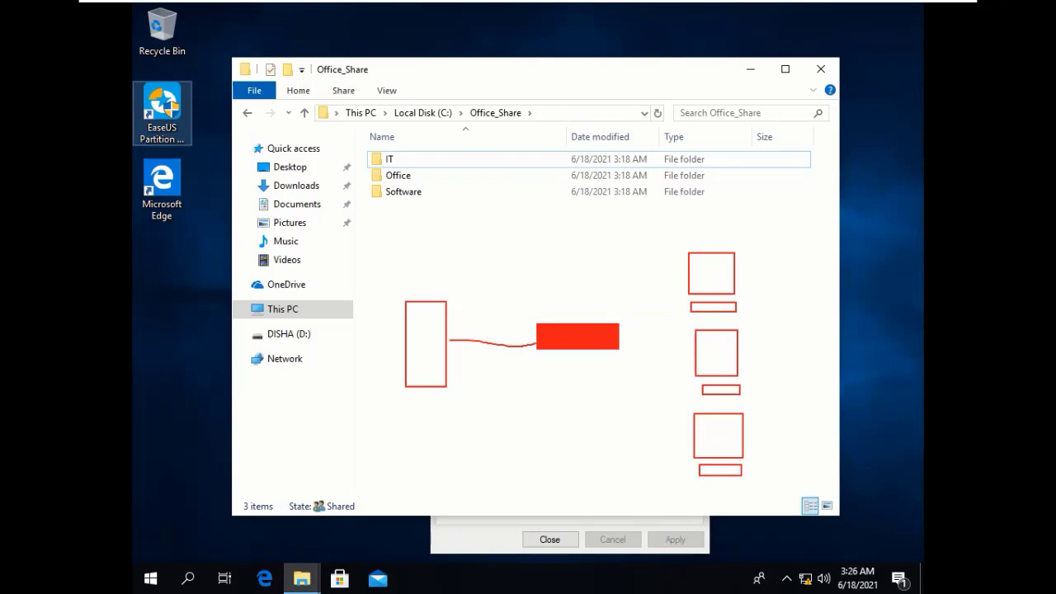
left_click_drag(621, 338, 688, 286)
left_click_drag(623, 346, 698, 361)
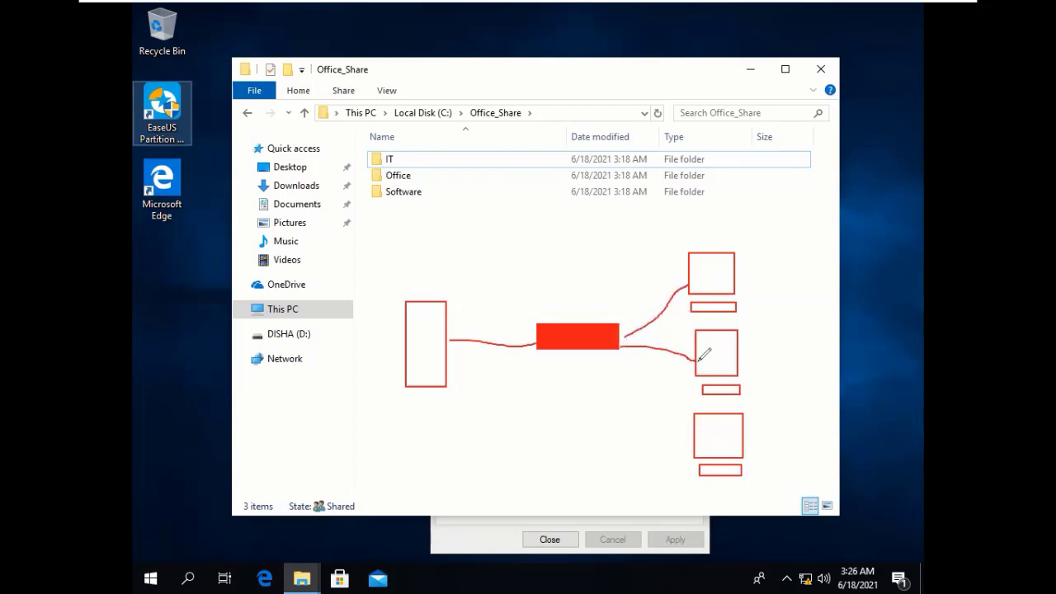
left_click_drag(608, 352, 697, 458)
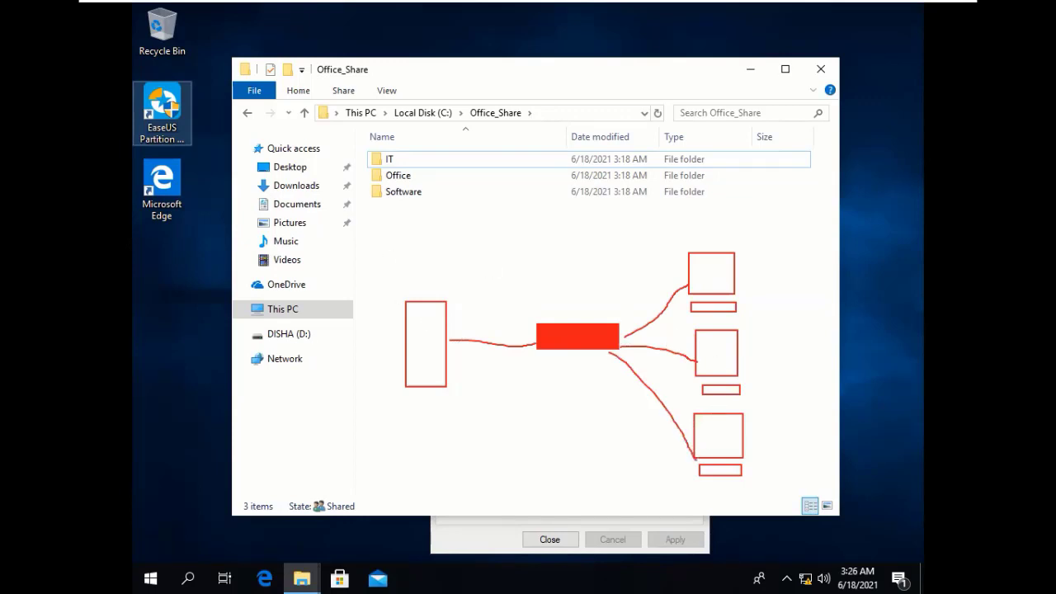
Label the upright outlined rectangle "Admin PC" and place the text just beneath it.
left_click(392, 411)
type("Admin PC")
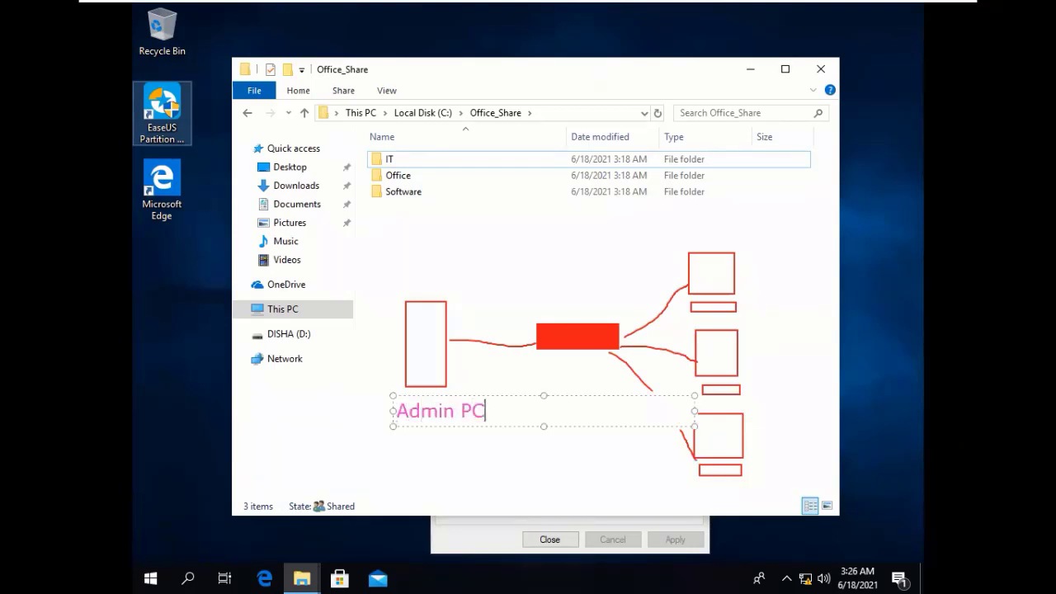
key("Return")
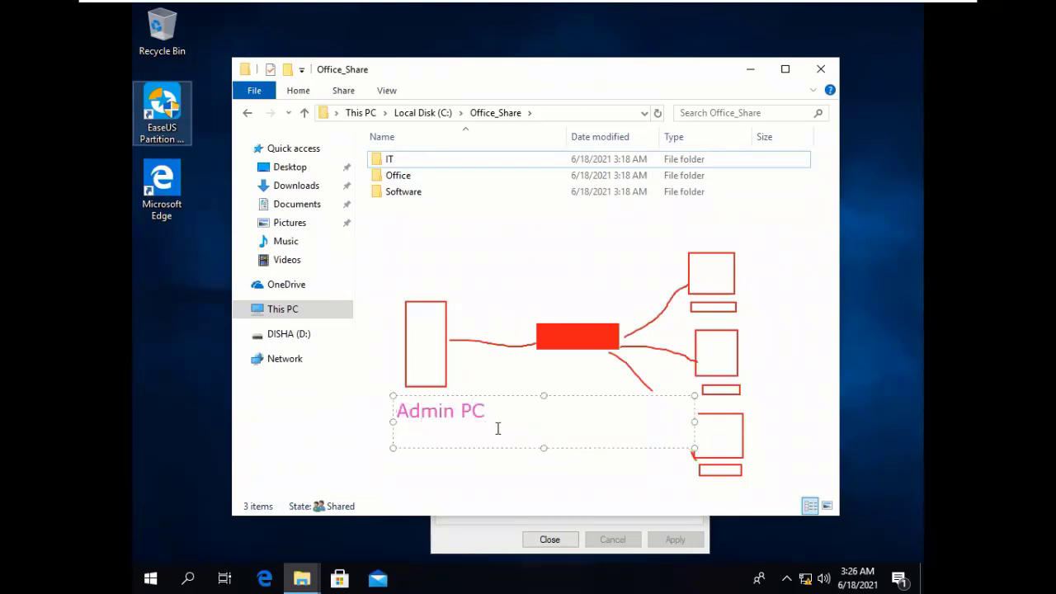
left_click_drag(483, 448, 459, 445)
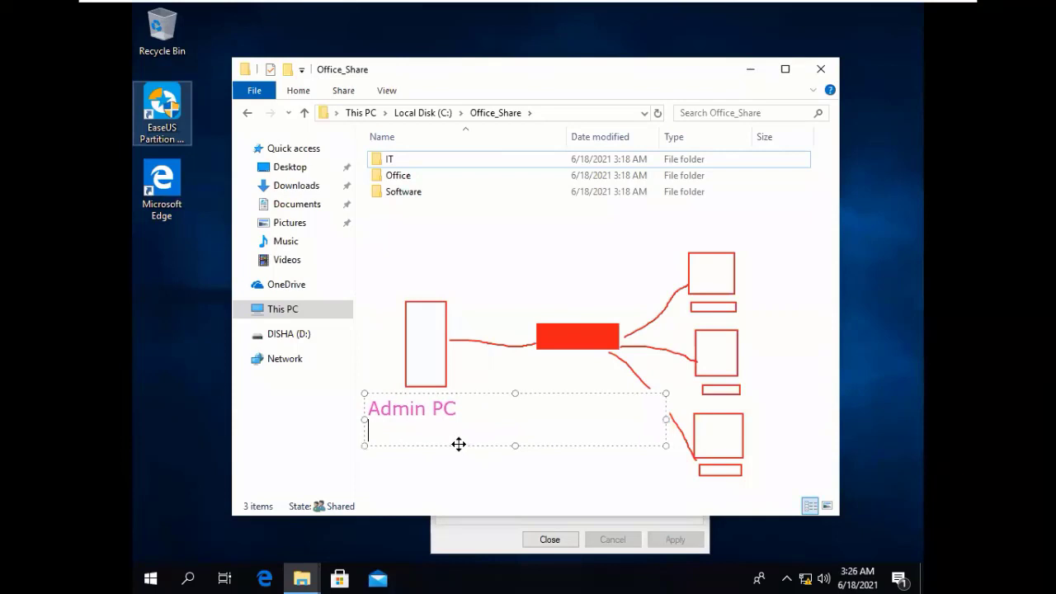
Label the three sketched computers from top to bottom "User PC1", "User PC2" and "User PC3".
left_click(753, 276)
left_click(743, 275)
type("User PC1")
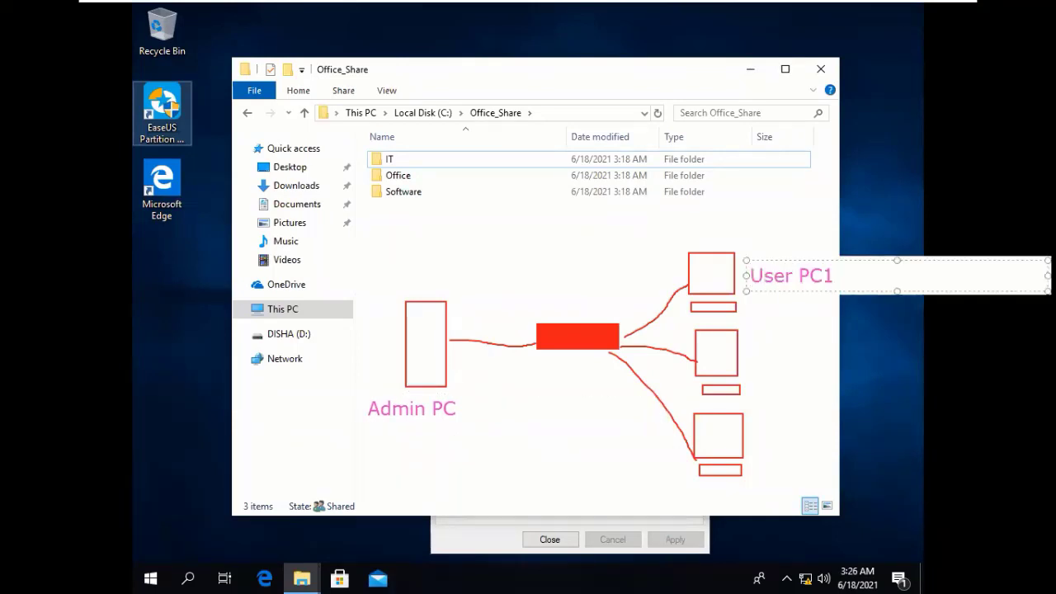
key("Return")
key("Return")
key("Return")
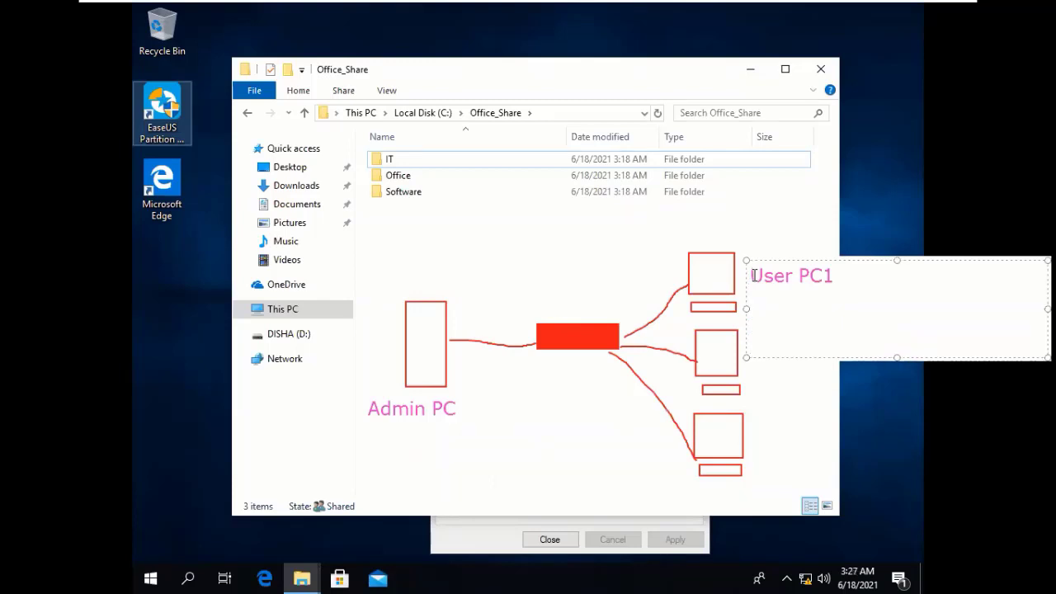
type("User PC2")
key("Return")
key("Return")
key("Return")
type("User PC3")
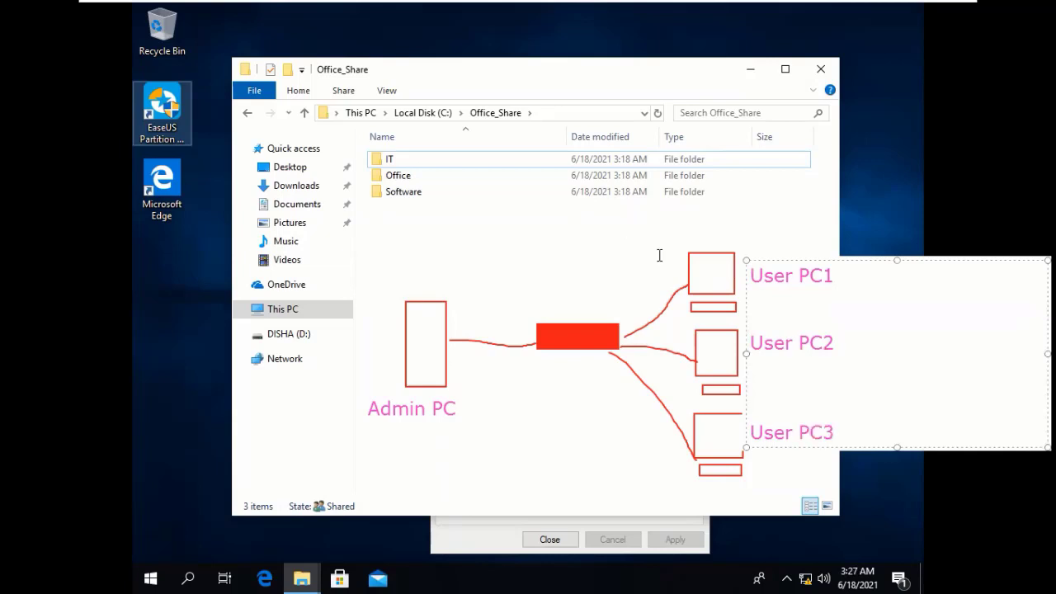
Outline the IT, Office and Software folders with a red rectangle and draw small rectangles inside the Admin PC shape.
left_click(530, 444)
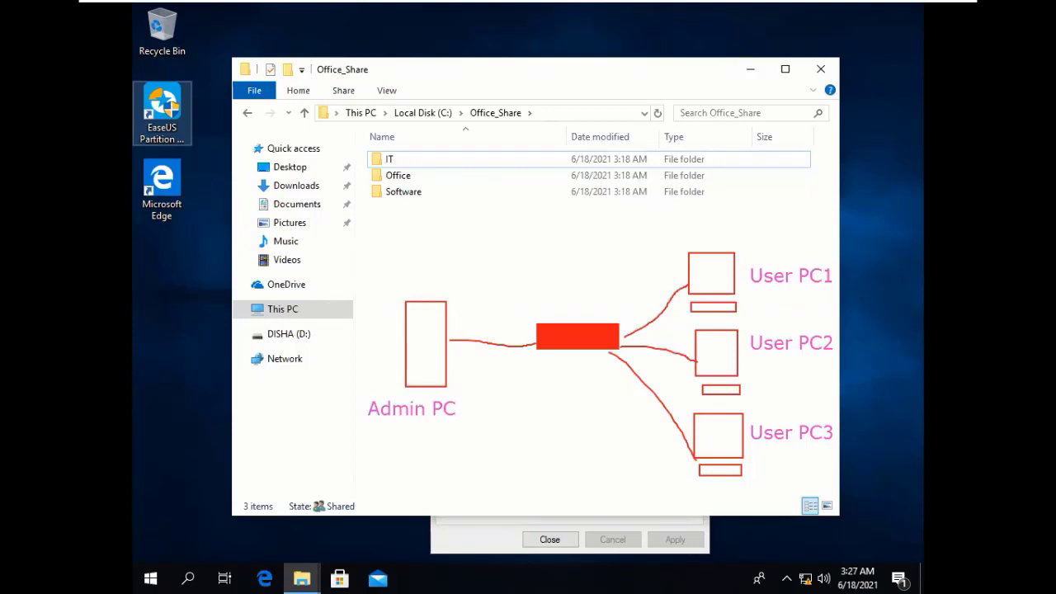
mouse_move(361, 141)
left_mouse_down()
mouse_move(462, 223)
mouse_move(448, 204)
left_mouse_up()
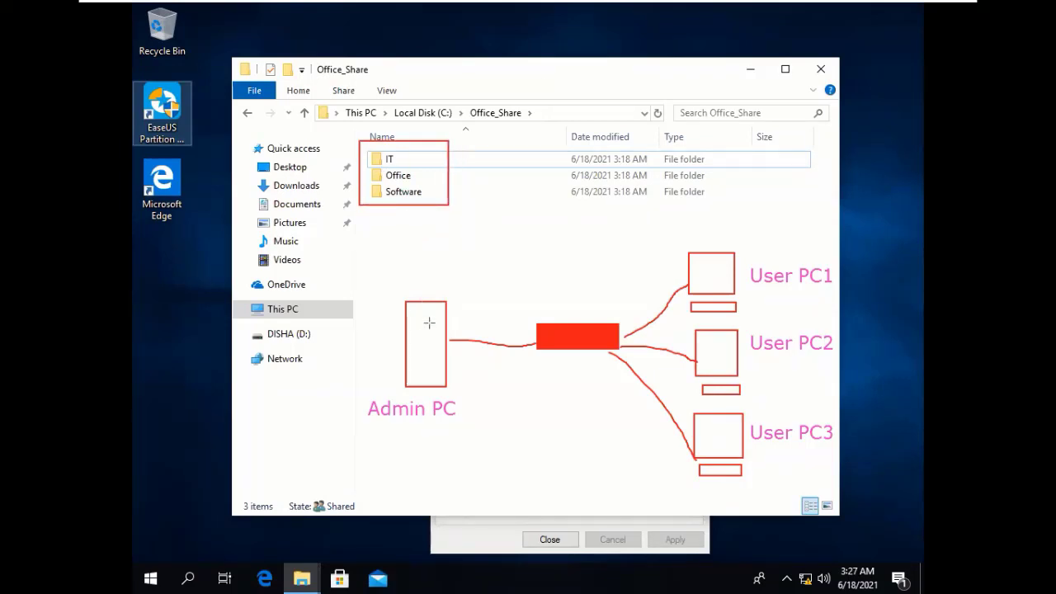
mouse_move(412, 325)
left_mouse_down()
mouse_move(431, 333)
mouse_move(431, 370)
left_mouse_up()
Open the network adapter list from the network settings and bring up the status of the Ethernet0 connection.
right_click(809, 575)
left_click(812, 563)
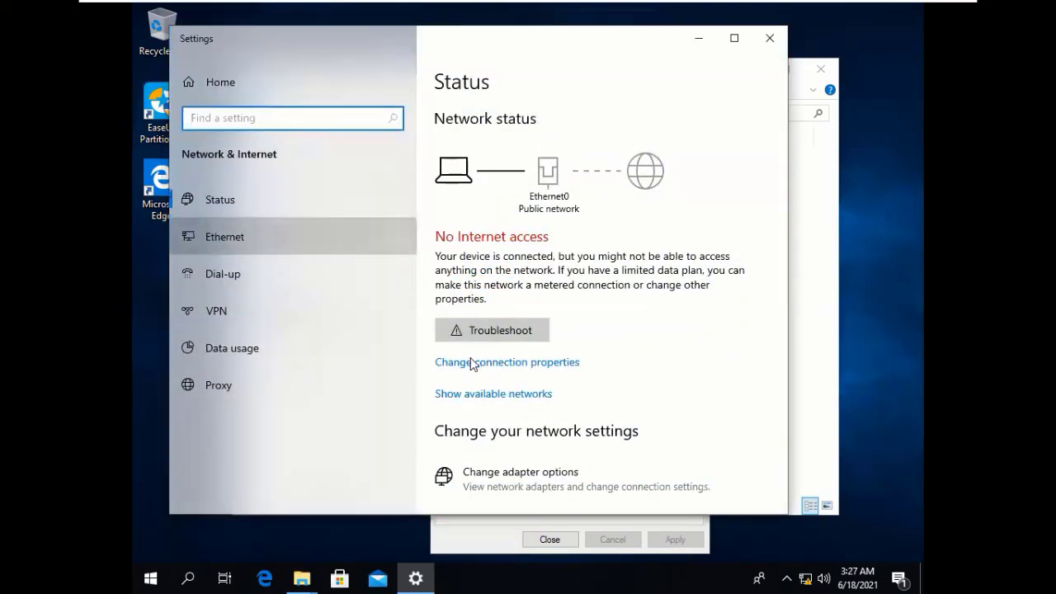
left_click(474, 366)
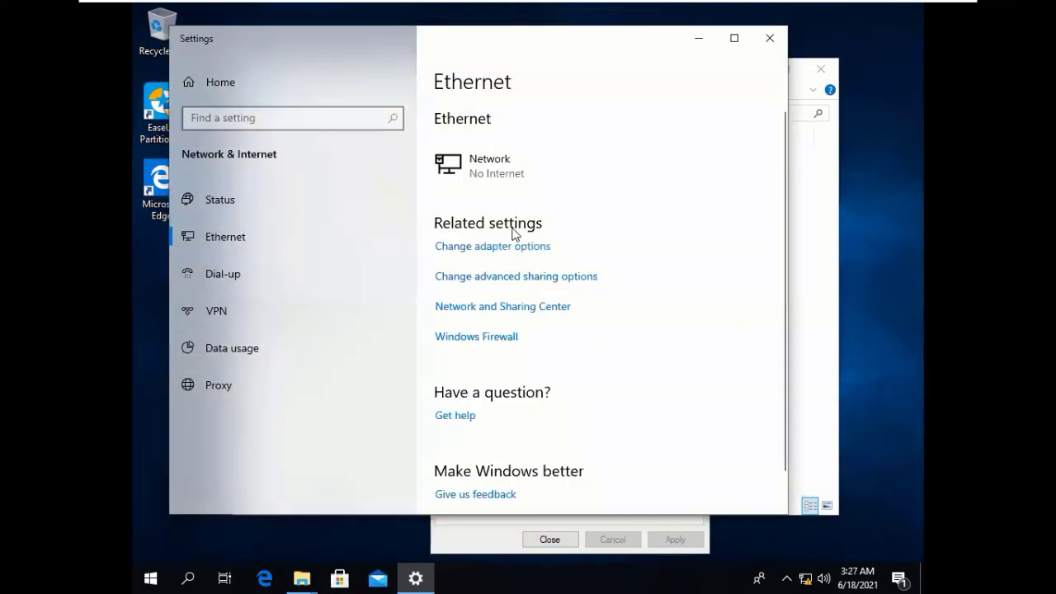
left_click(478, 223)
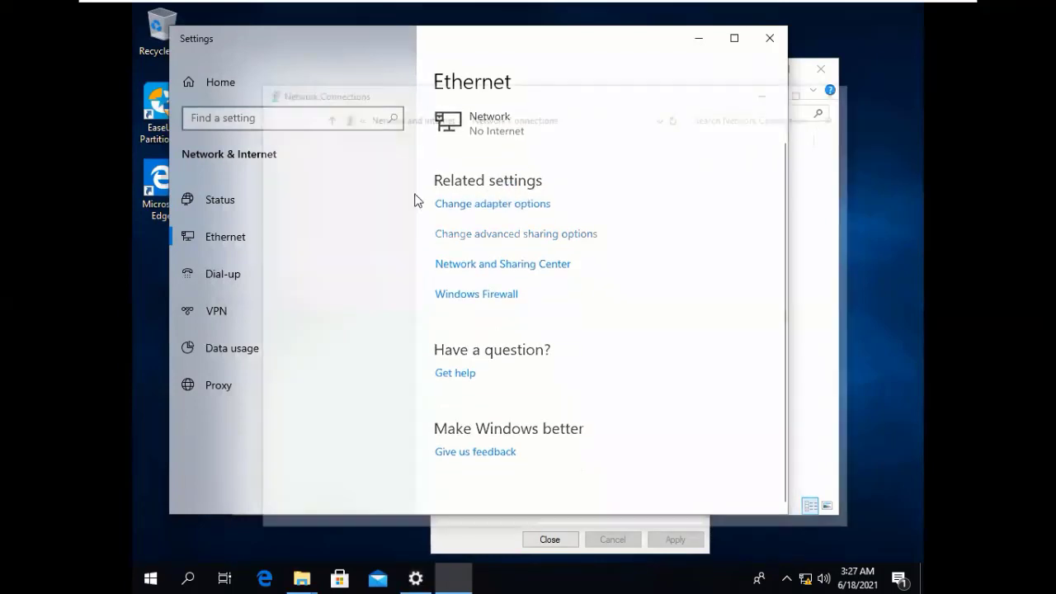
key("Down")
key("Return")
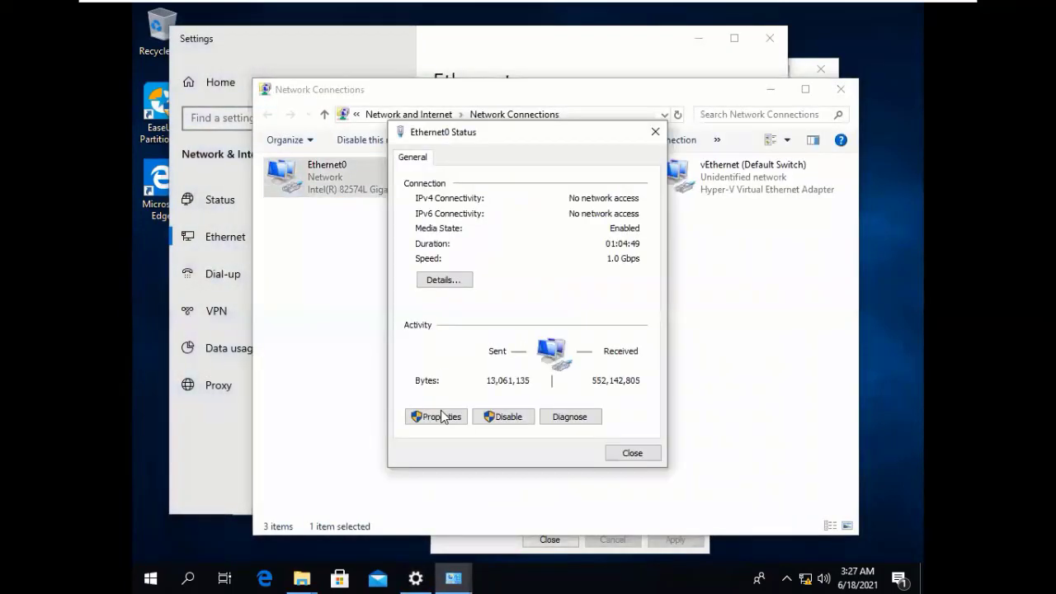
Check how Ethernet0 gets its Internet Protocol Version 4 (TCP/IPv4) address, leaving the settings as they are and closing the adapter dialogs.
key("Return")
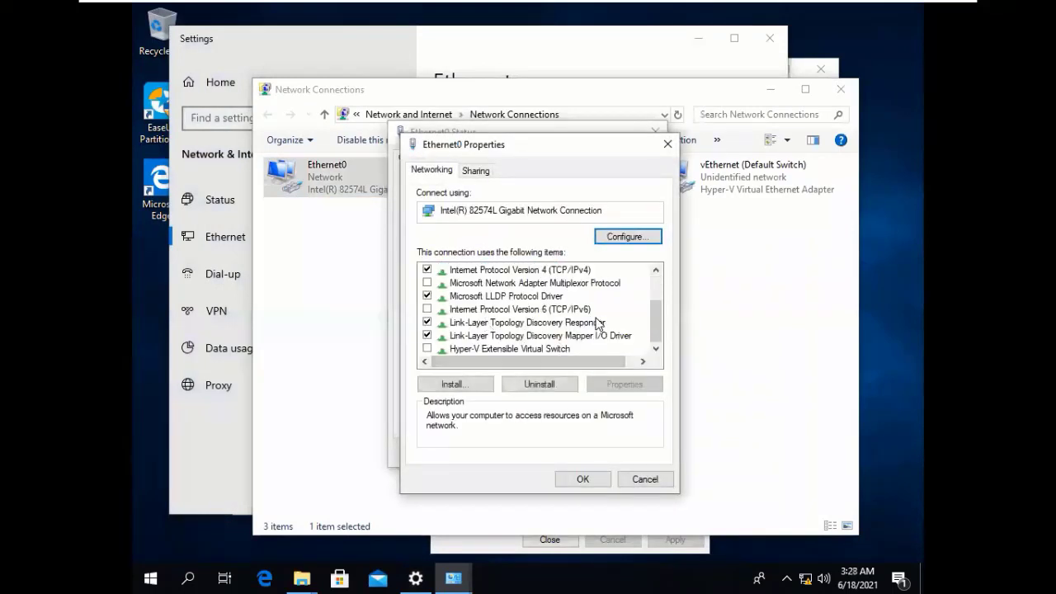
left_click(581, 283)
left_click(569, 270)
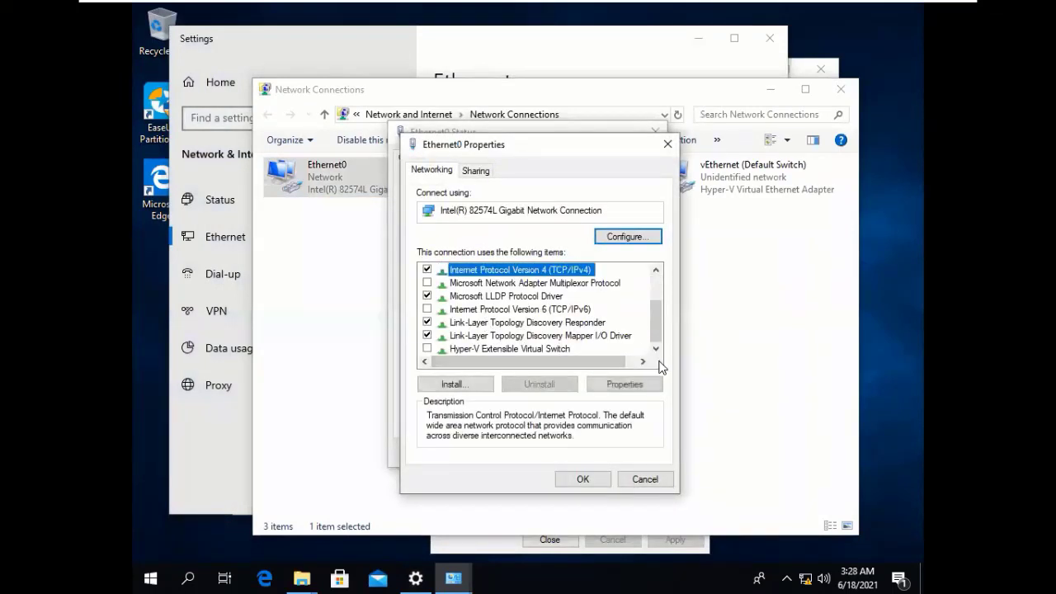
left_click(634, 388)
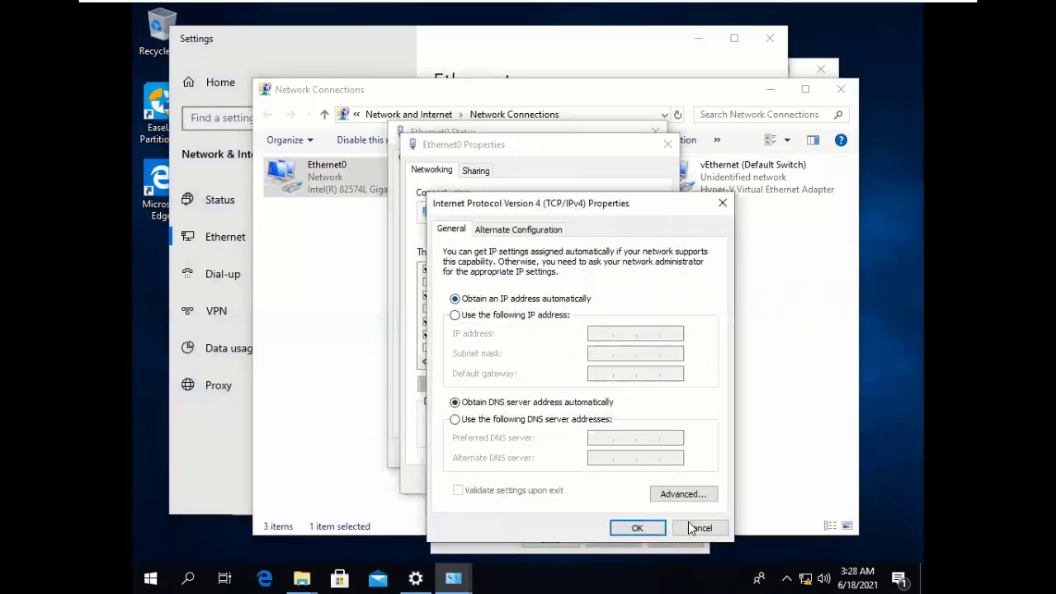
left_click(684, 522)
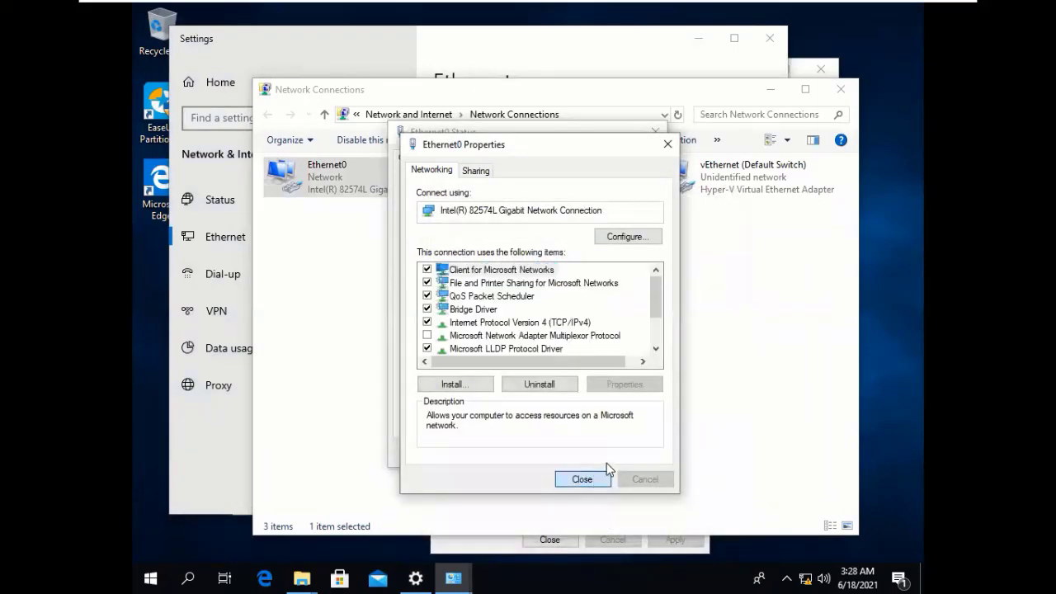
left_click(602, 477)
left_click(632, 453)
Examine the network connection details of Ethernet0 and close its status dialogs.
right_click(388, 193)
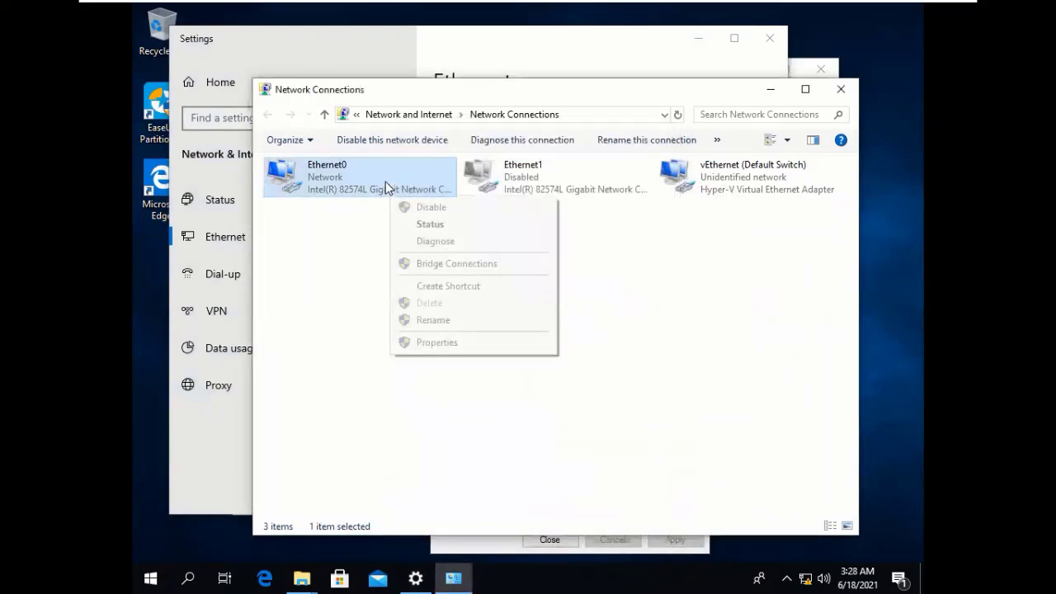
left_click(440, 214)
left_click(436, 278)
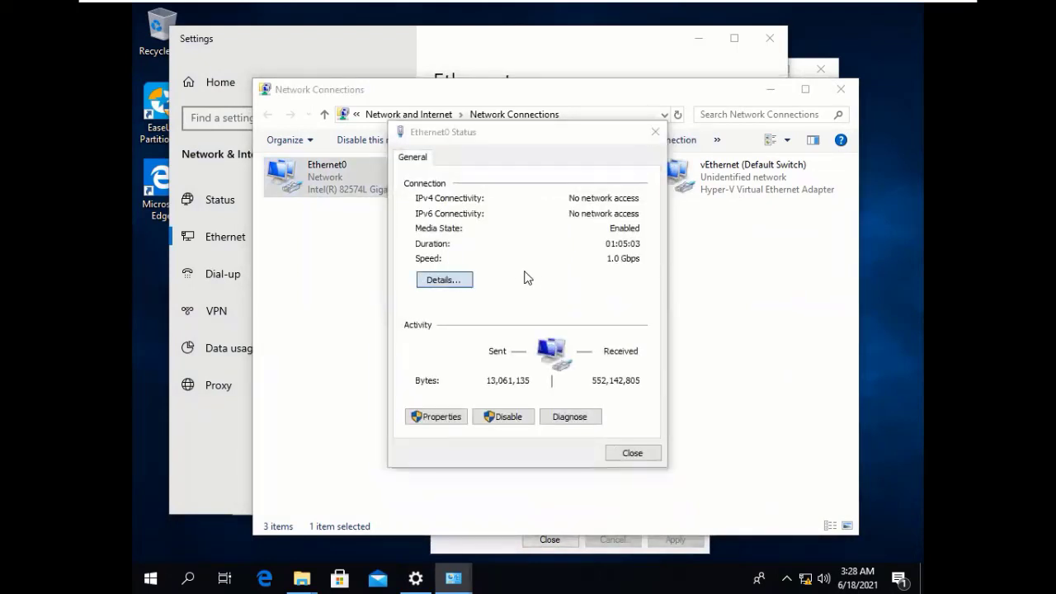
left_click(633, 461)
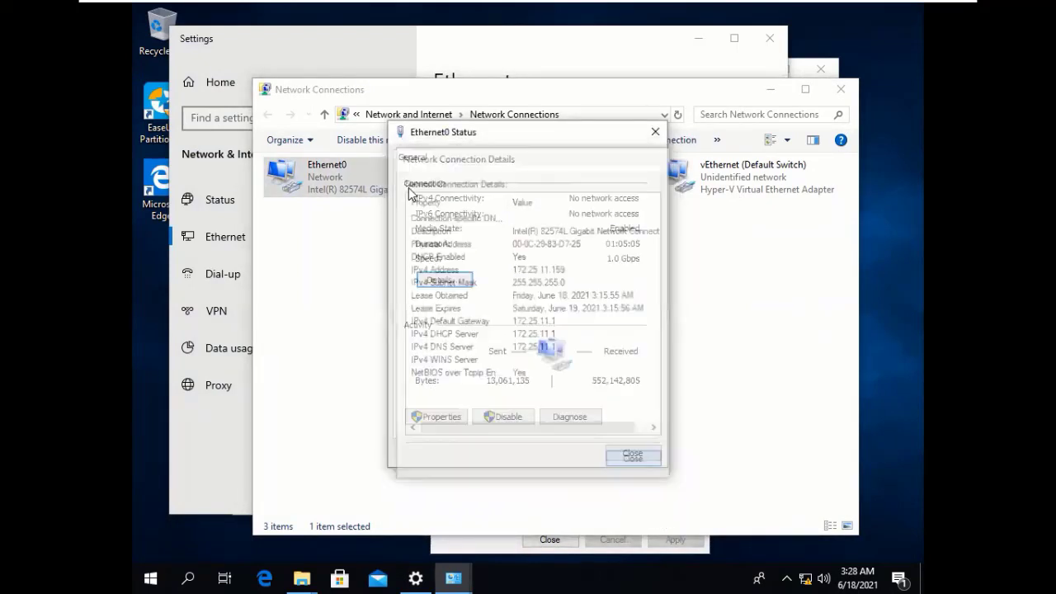
left_click(612, 450)
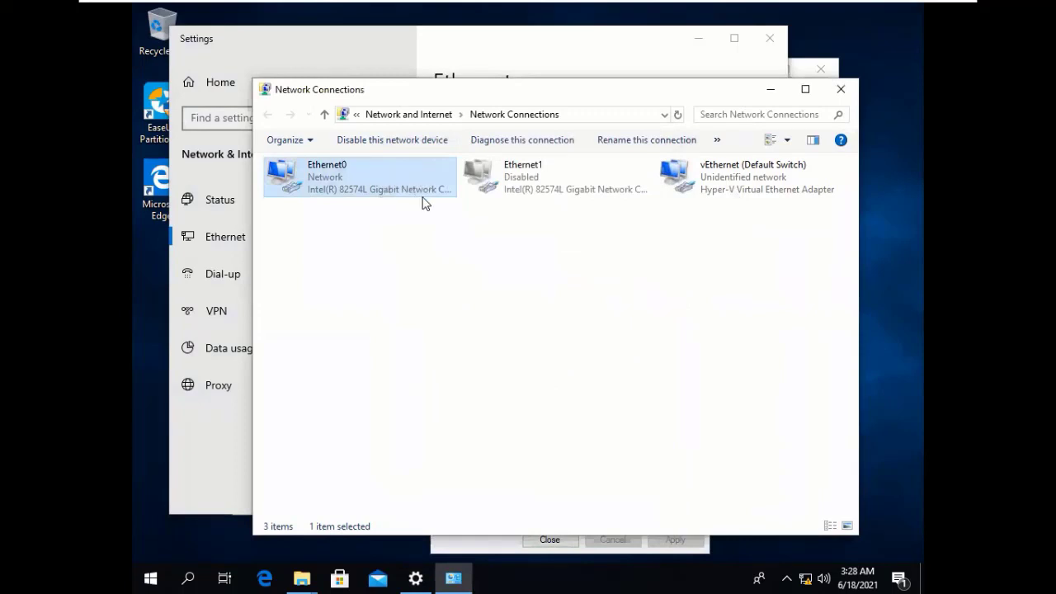
Disable the Ethernet0 adapter and enable it again to renew its network connection.
key("shift+F10")
left_click(425, 192)
right_click(392, 175)
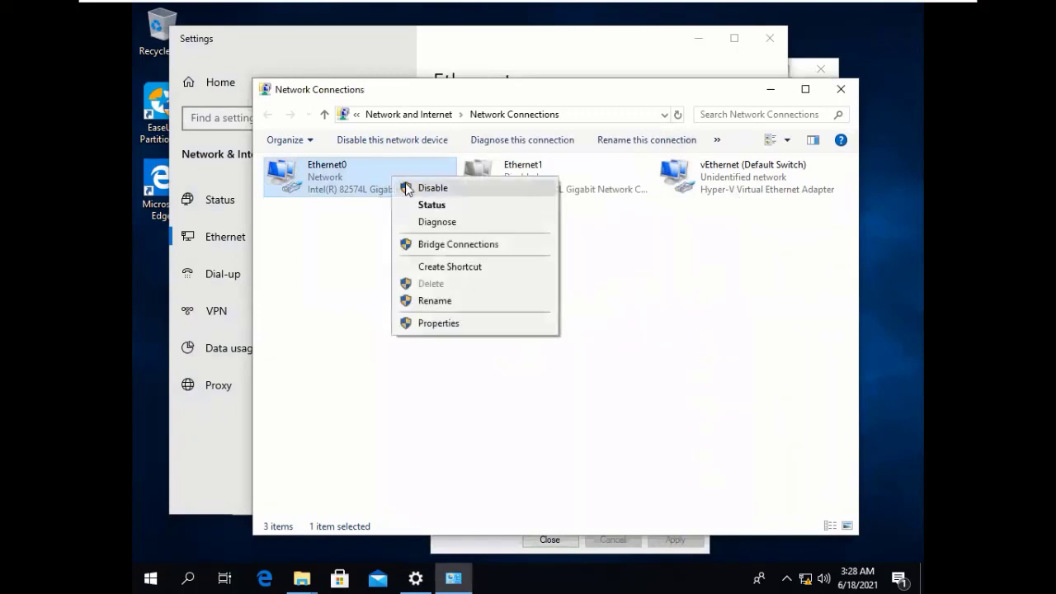
left_click(355, 209)
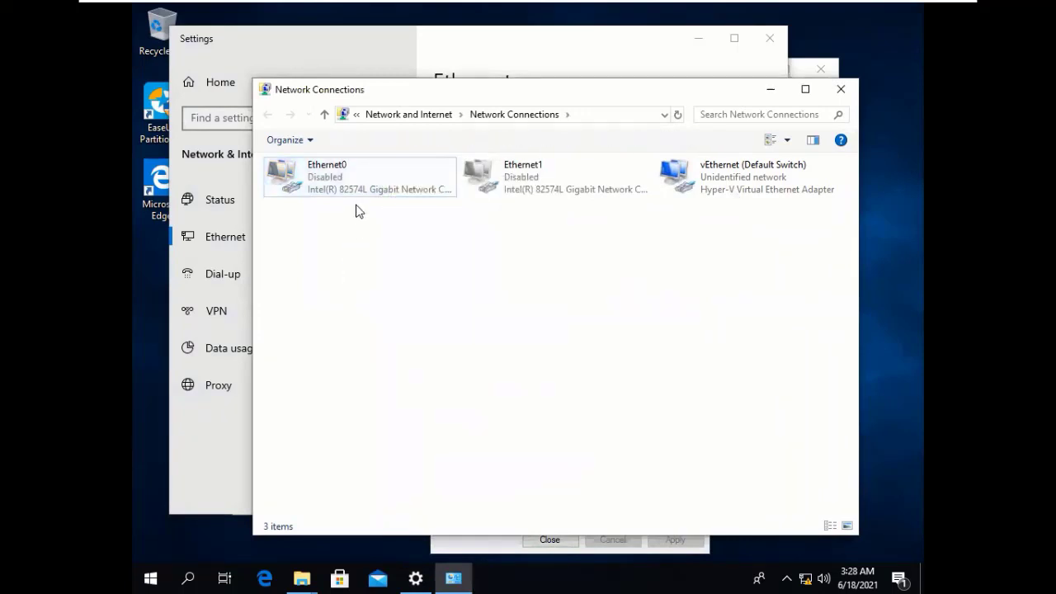
left_click(367, 184)
right_click(366, 185)
left_click(431, 193)
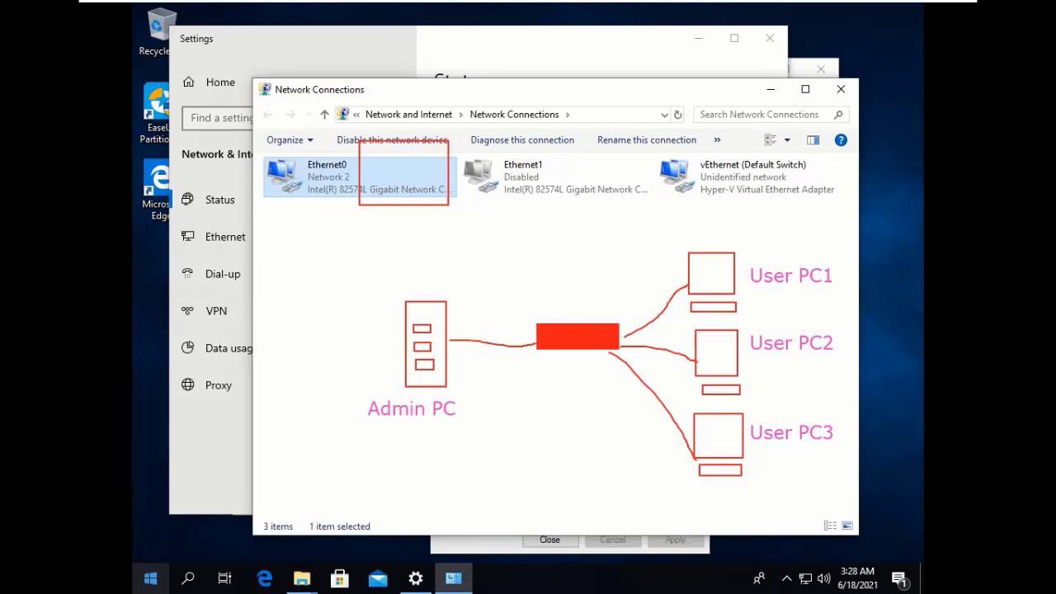
Check the IPv4 address in Ethernet0's connection details and close the Network Connections and Settings windows.
key("Escape")
left_click(617, 262)
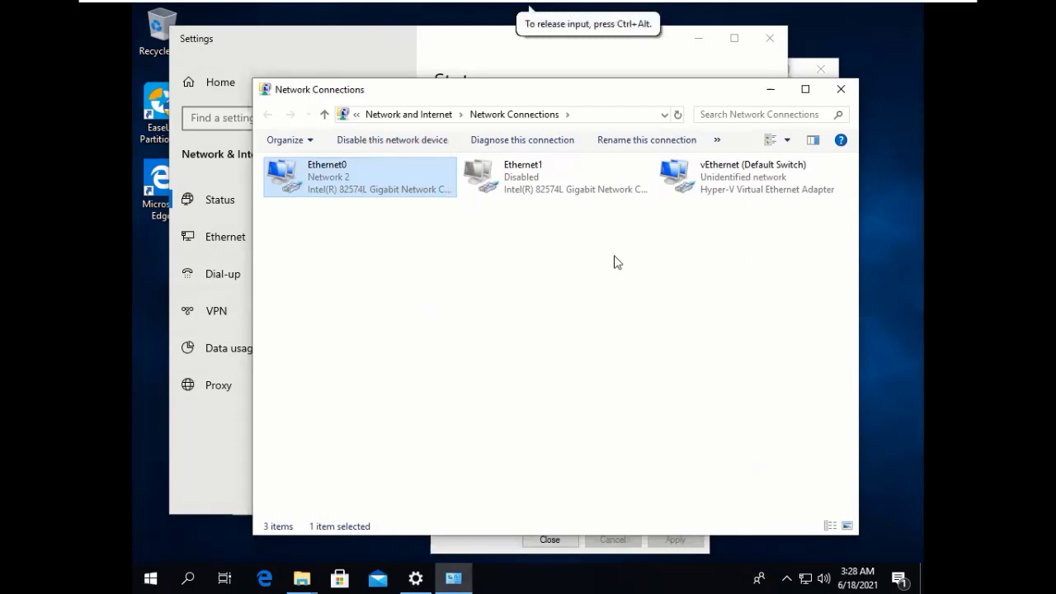
left_click(578, 293)
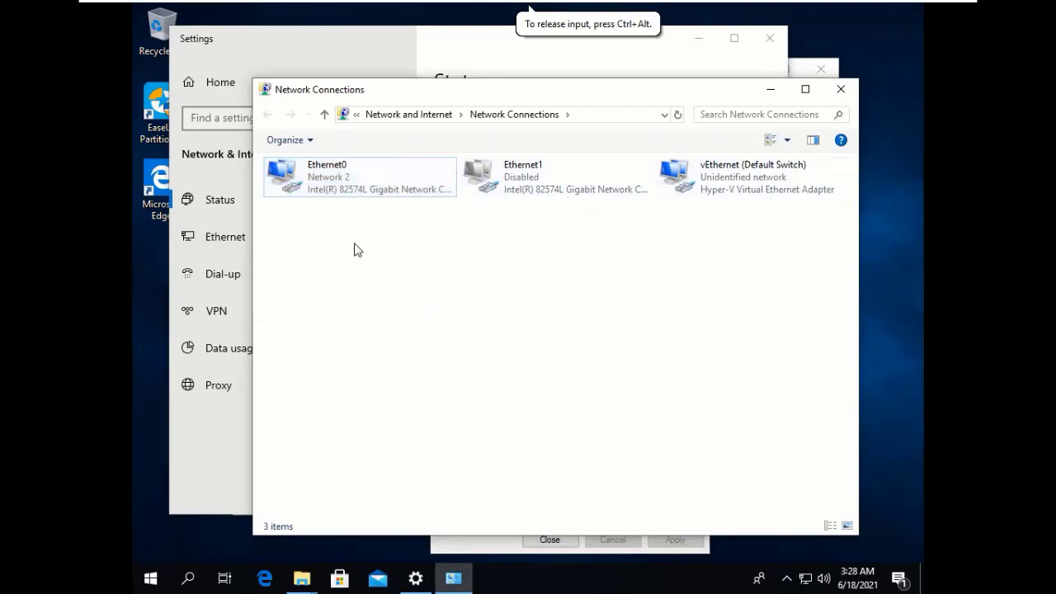
double_click(363, 170)
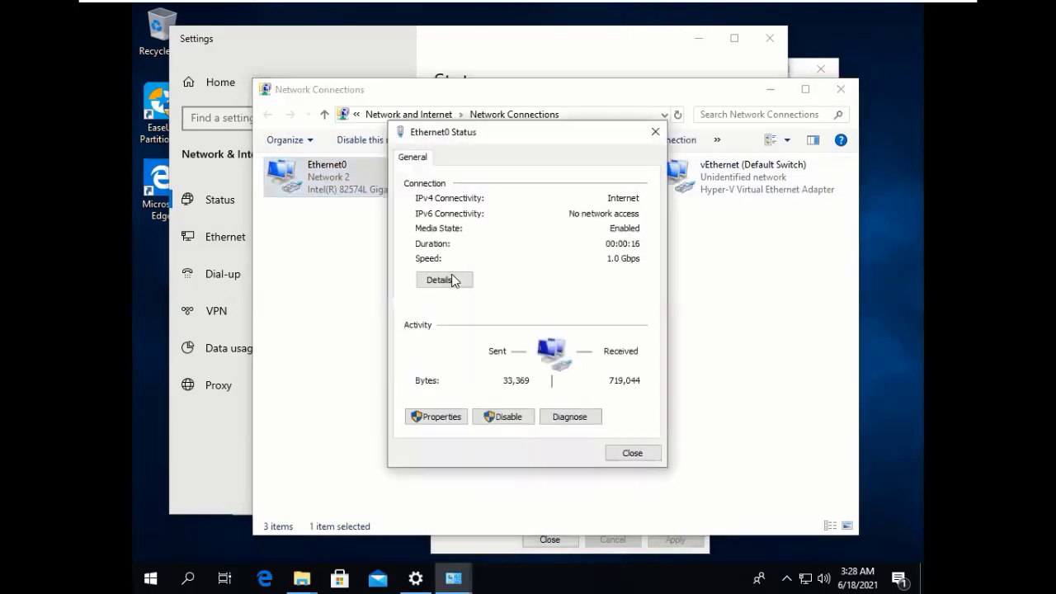
left_click(449, 283)
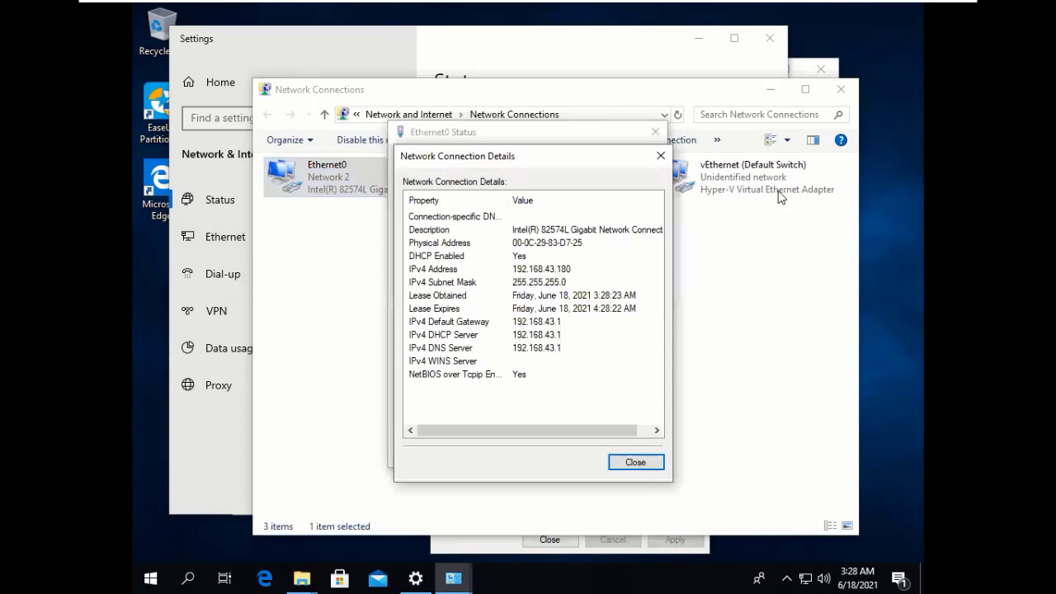
left_click(642, 464)
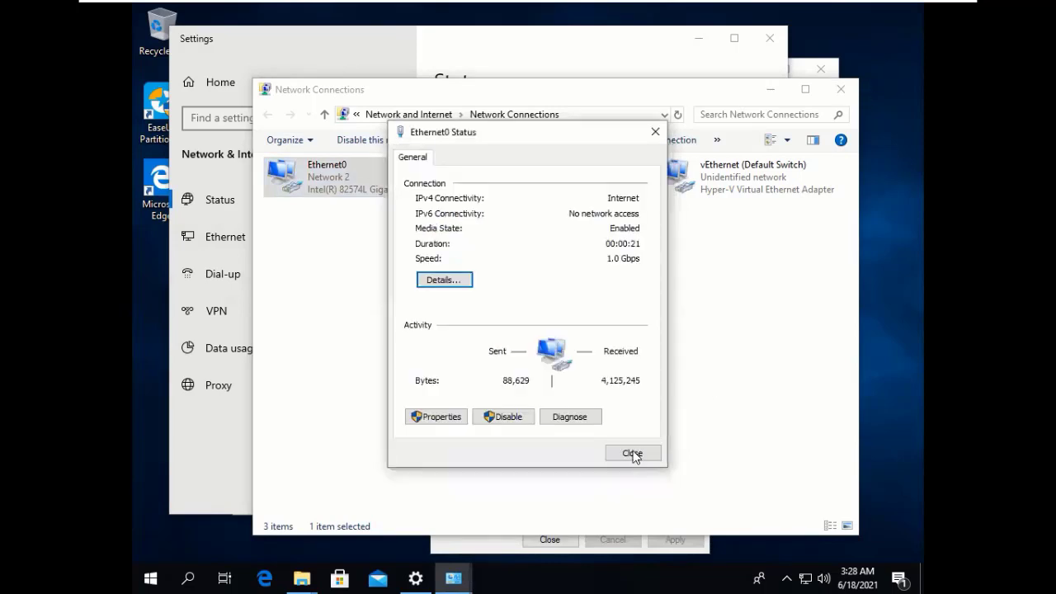
left_click(848, 94)
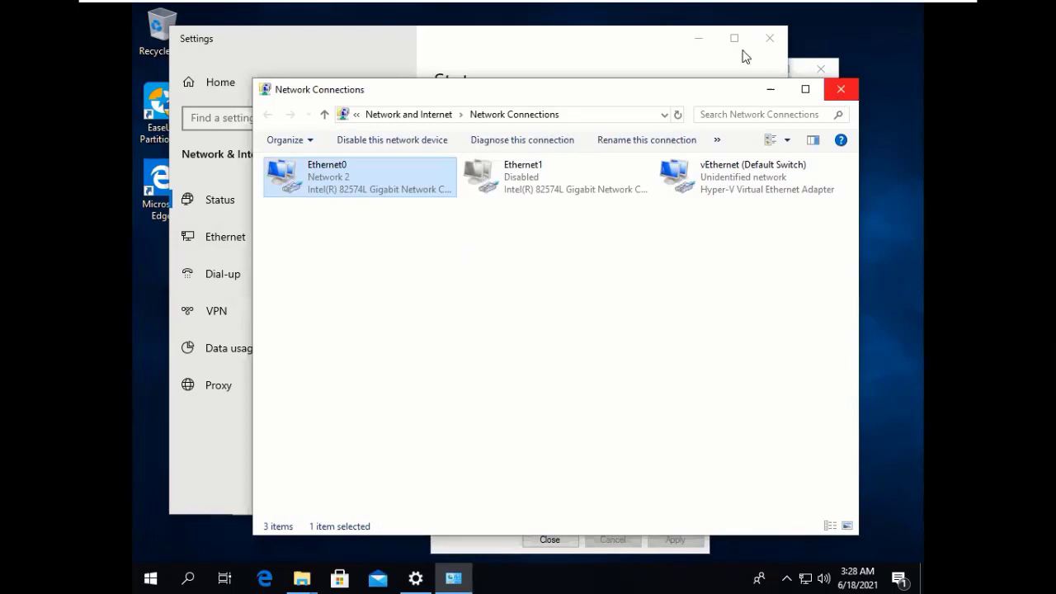
key("alt+F4")
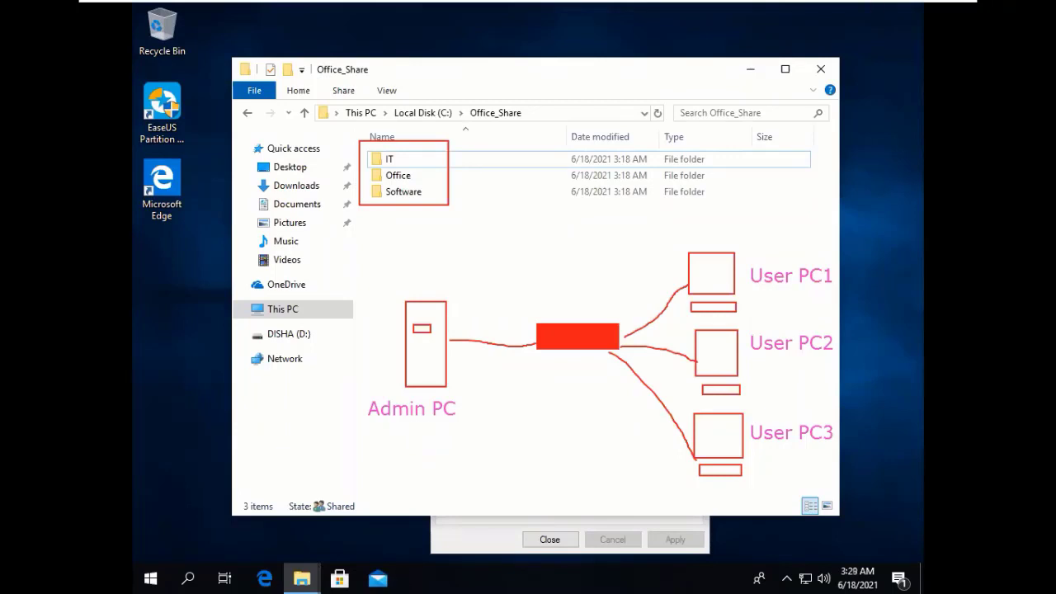
Minimize the Win10Pro virtual machine and open a blank Notepad window on the host computer.
mouse_move(916, 13)
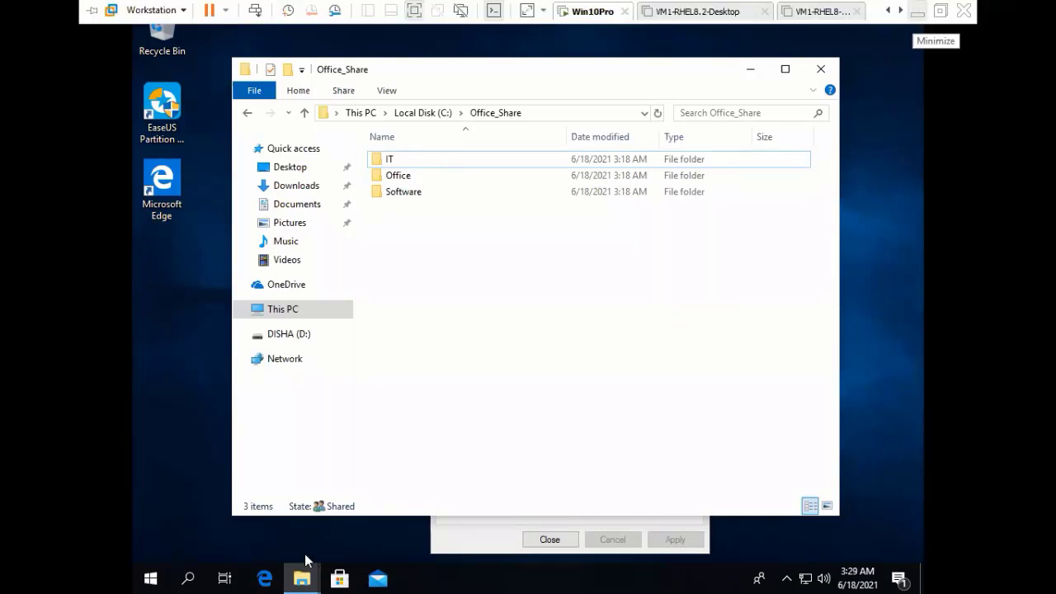
left_click(916, 13)
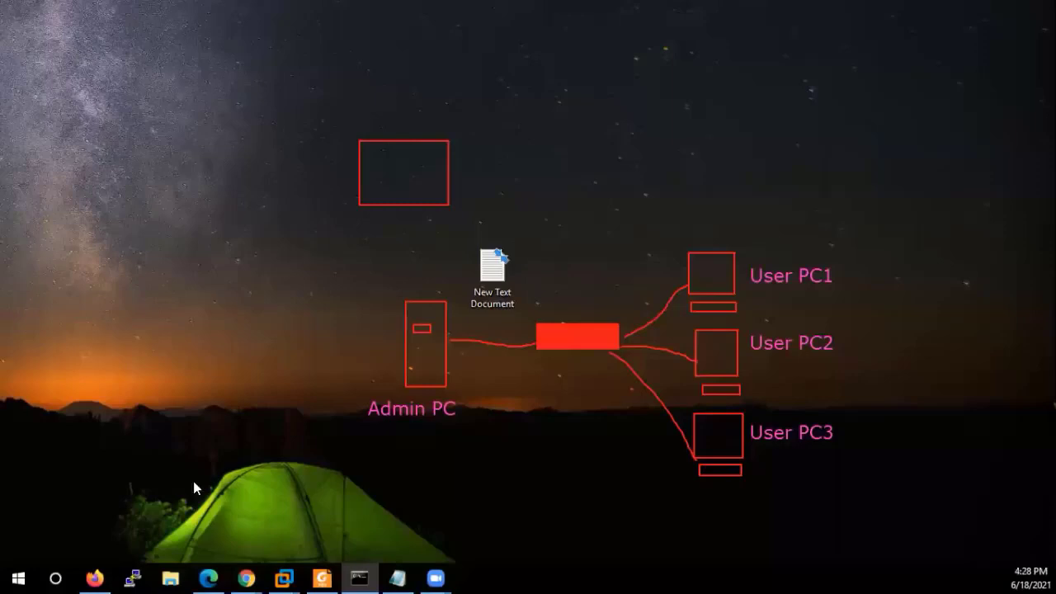
left_click(70, 566)
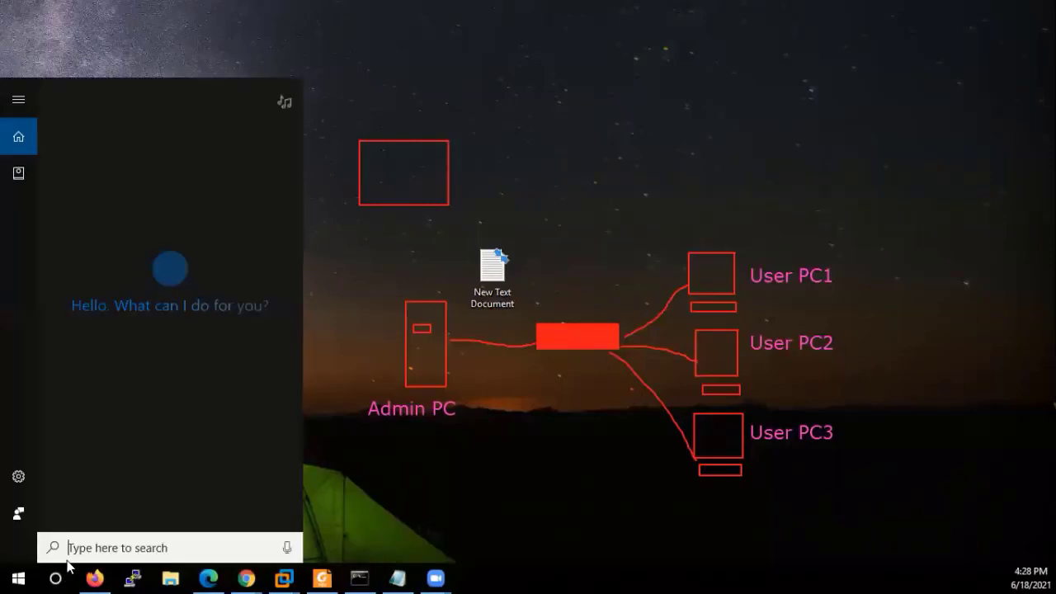
type("text")
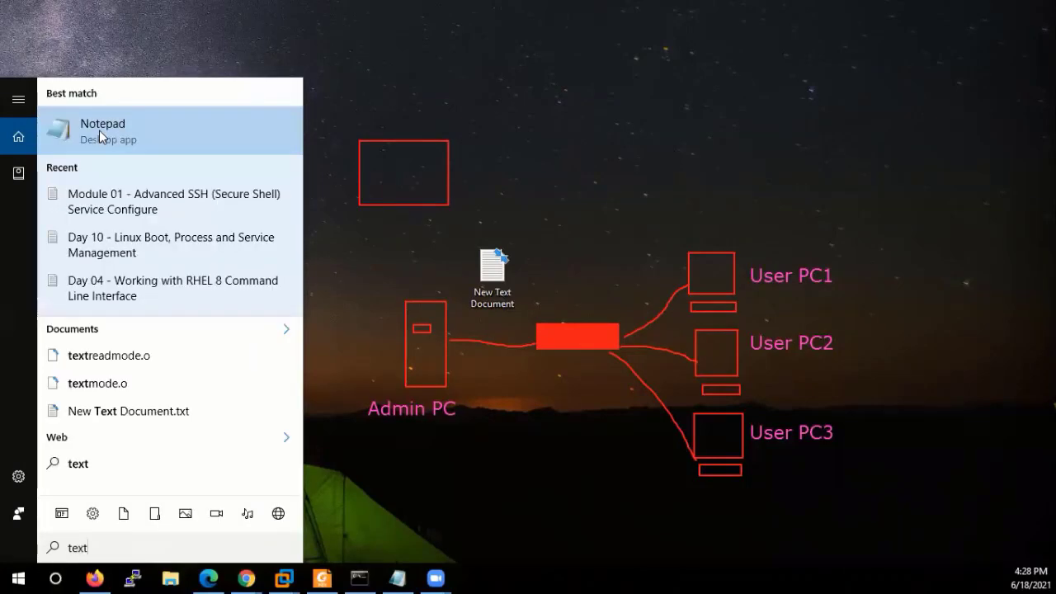
left_click(243, 114)
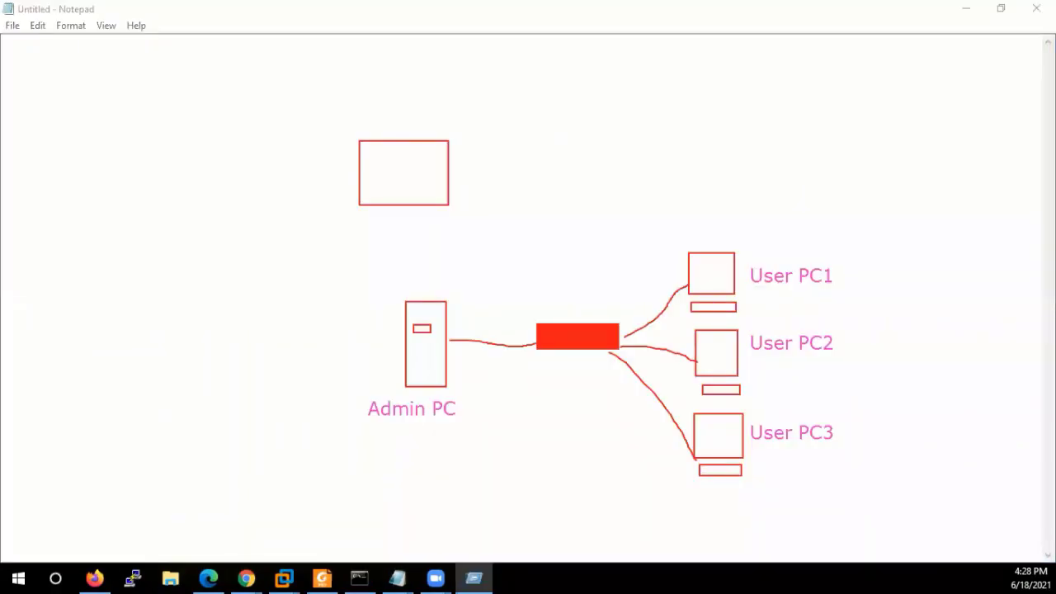
key("super+r")
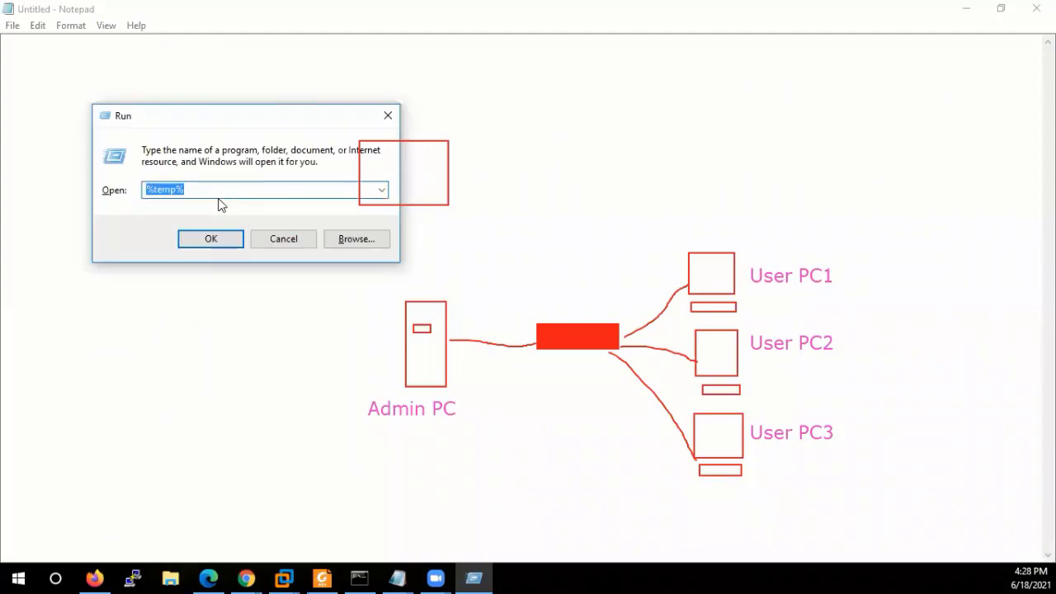
type("\\\\")
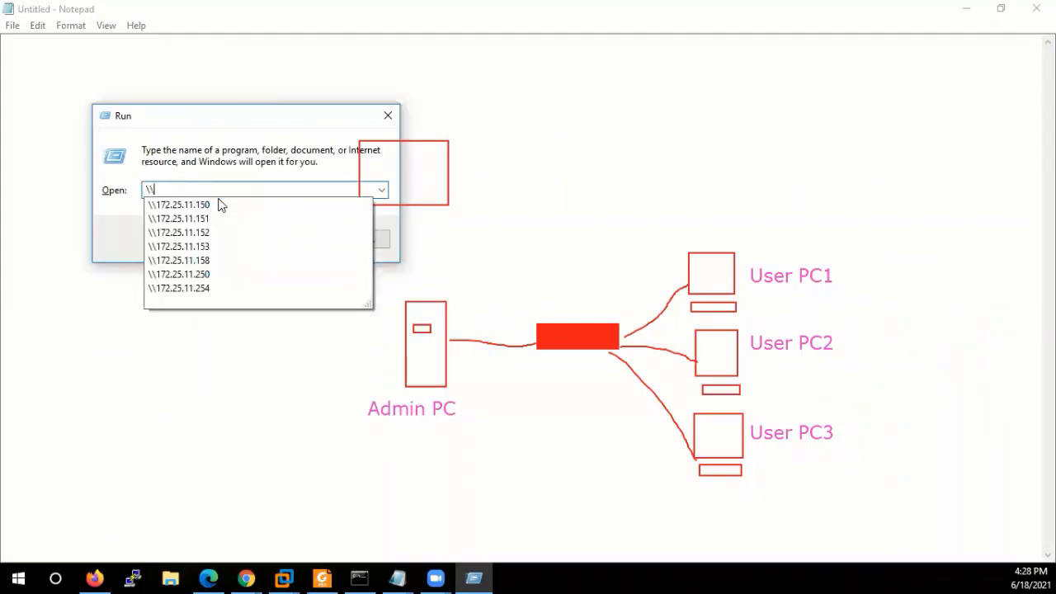
type("192")
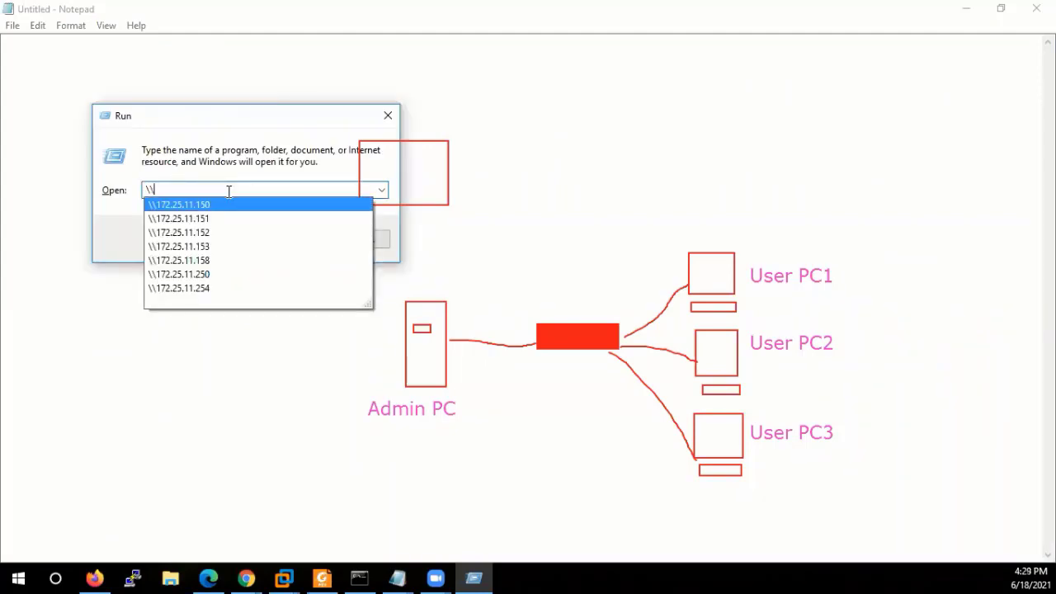
type(".")
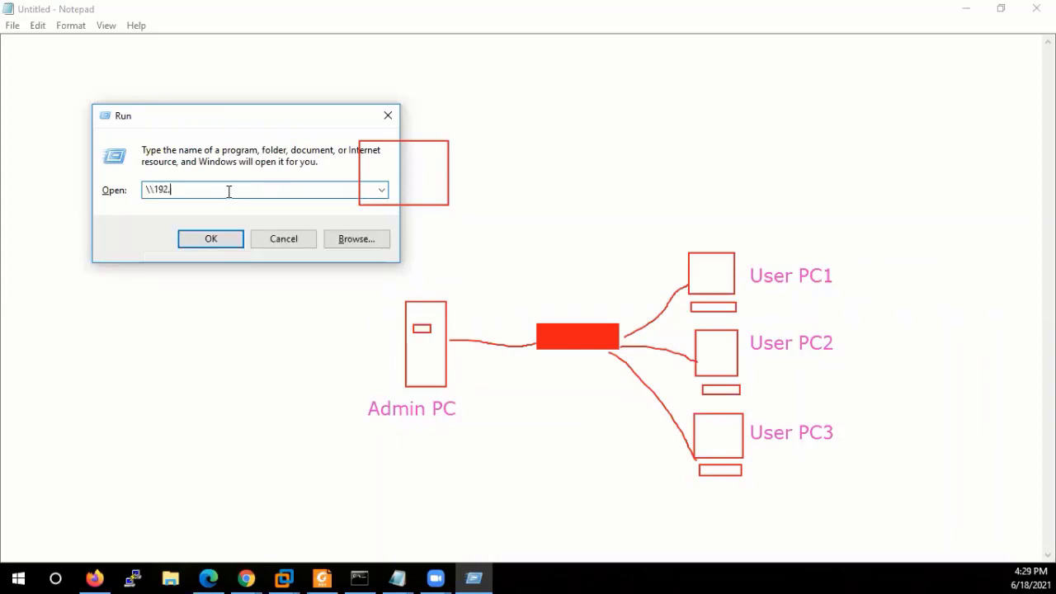
key("BackSpace")
key("BackSpace")
key("BackSpace")
key("BackSpace")
key("BackSpace")
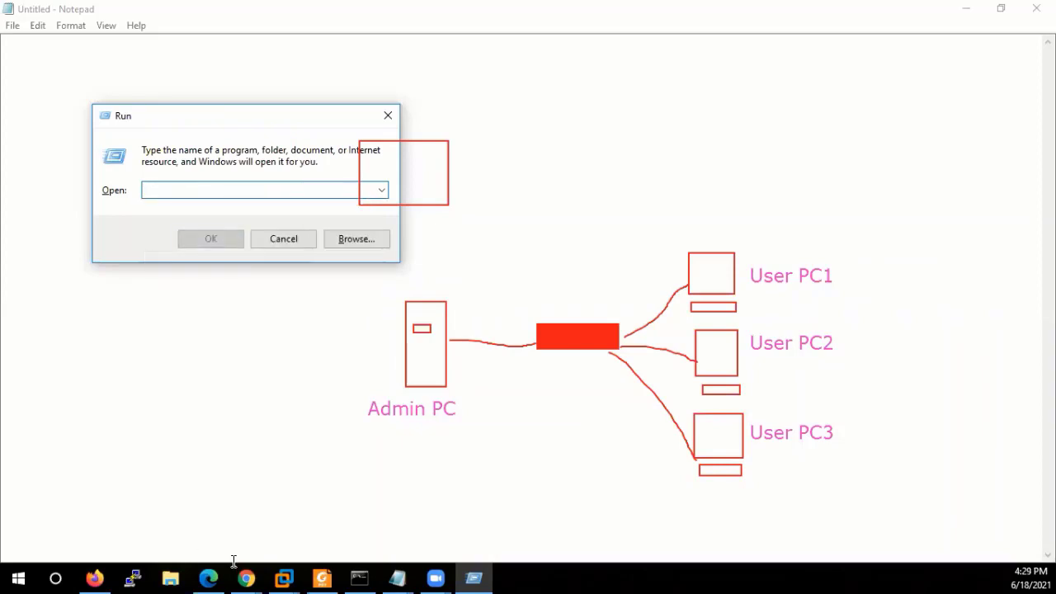
Ping 192.168.43.180 from the host's Command Prompt and put the console window away.
left_click(359, 578)
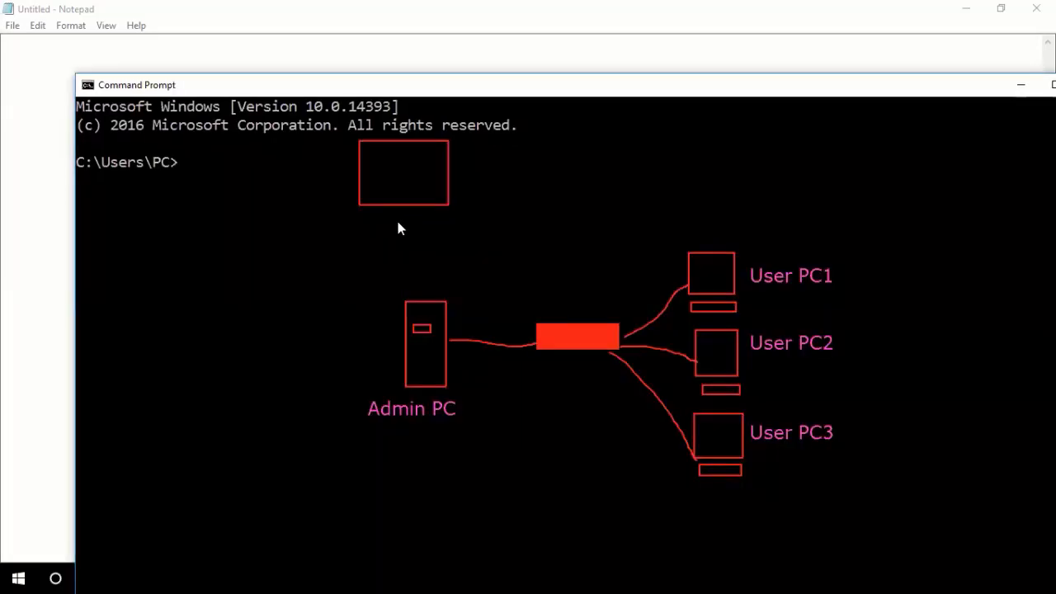
type("ping 19")
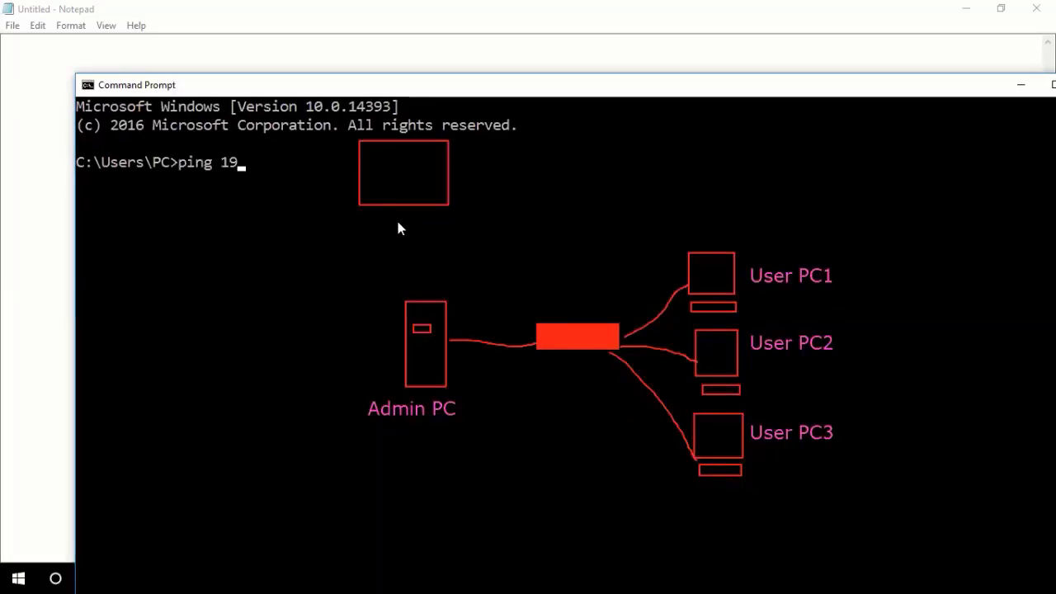
type("2.168.43.180")
key("Return")
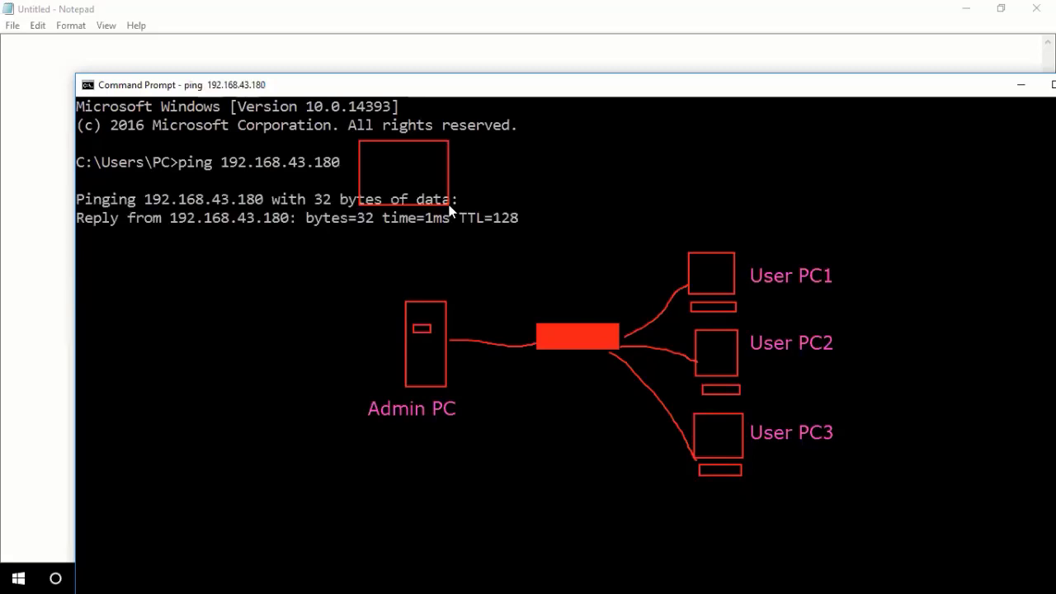
left_click(153, 563)
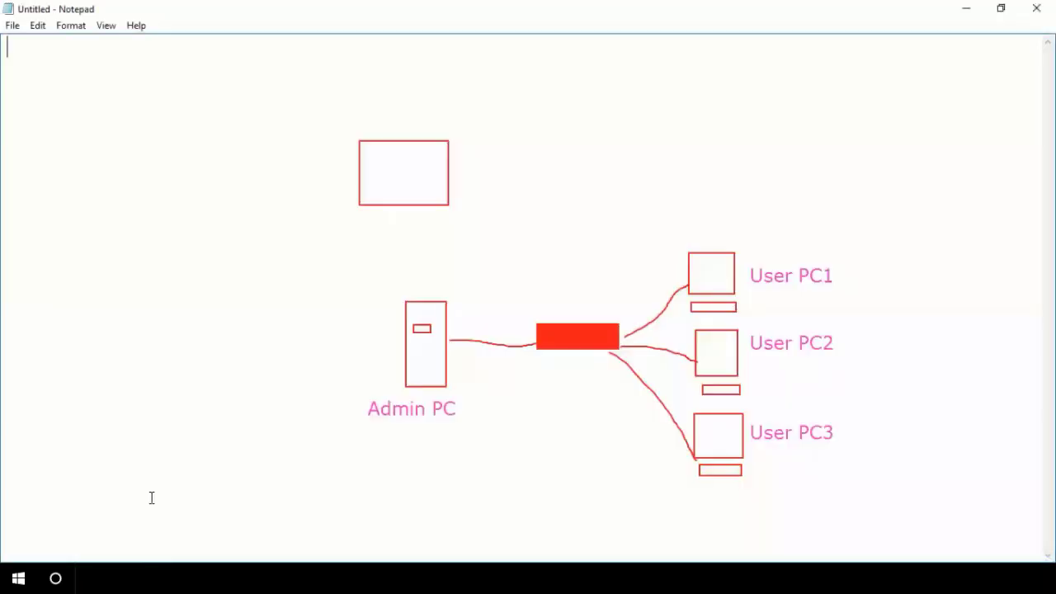
Open the network location \\192.168.43.180 through the Run dialog.
key("super+r")
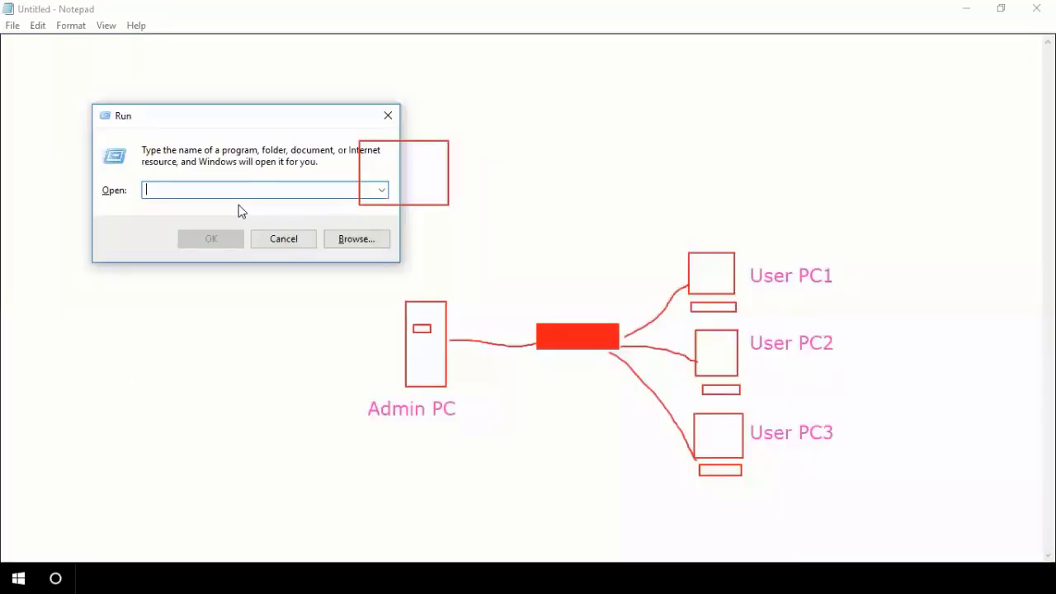
type("\\\\")
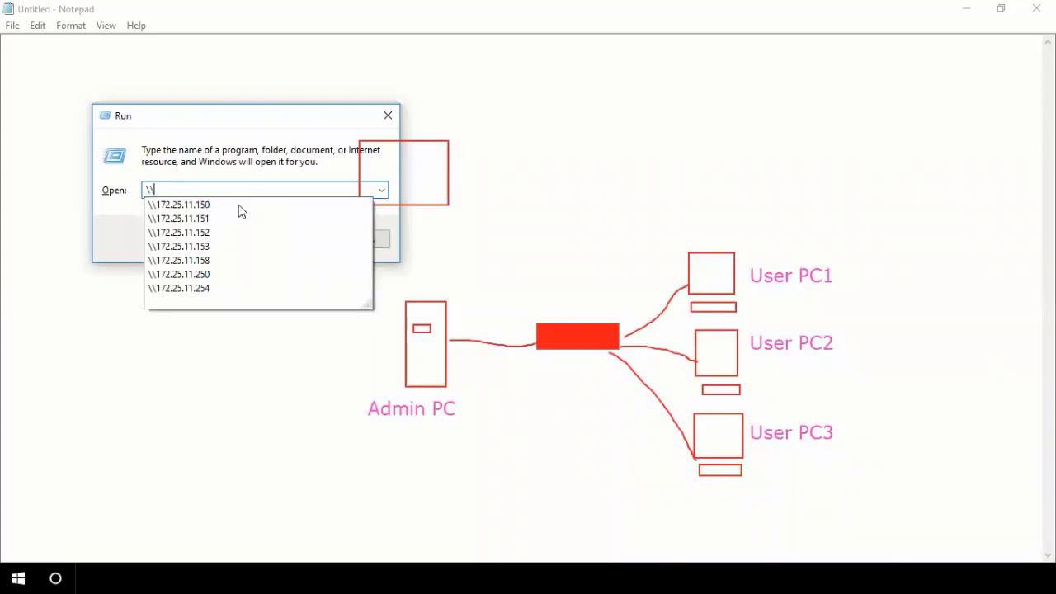
type("192.168.")
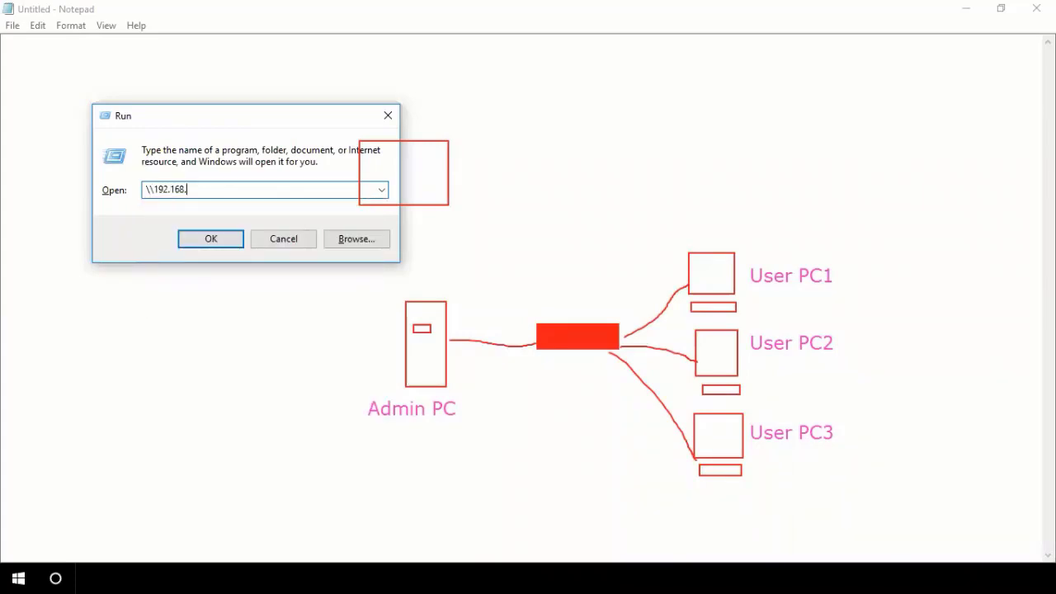
type("4.")
key("BackSpace")
type("3.180")
key("Return")
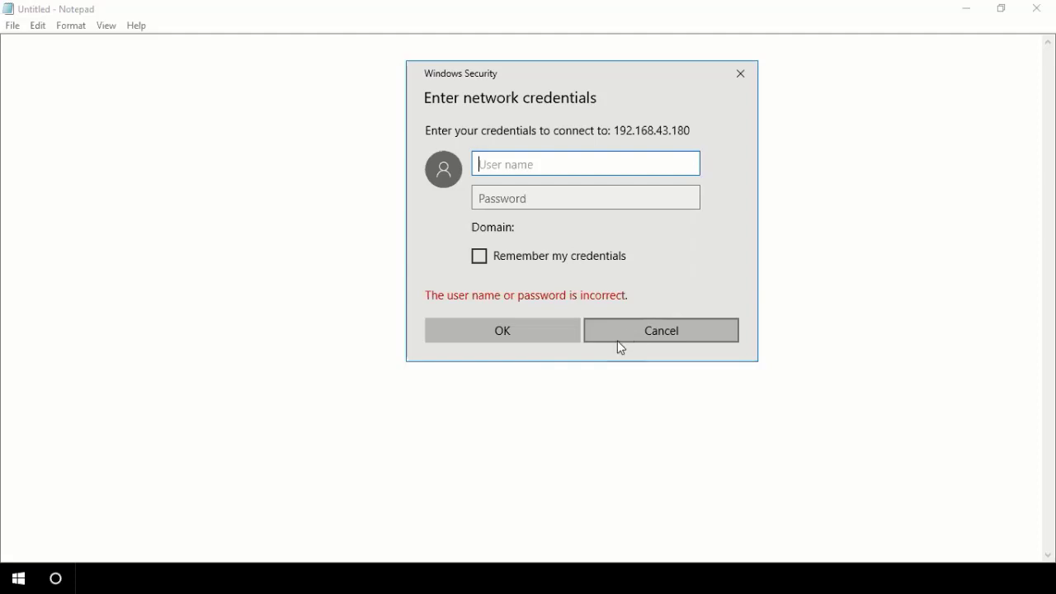
Move the network credentials dialog clear of the diagram and submit the user name helpdesk with the account password.
left_click_drag(587, 86, 712, 101)
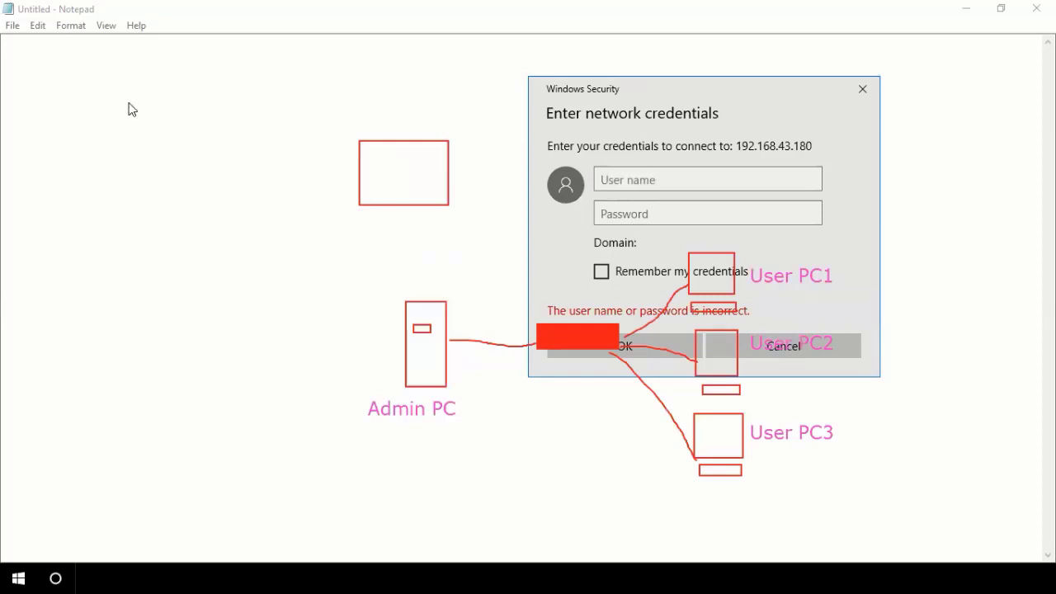
left_click(147, 176)
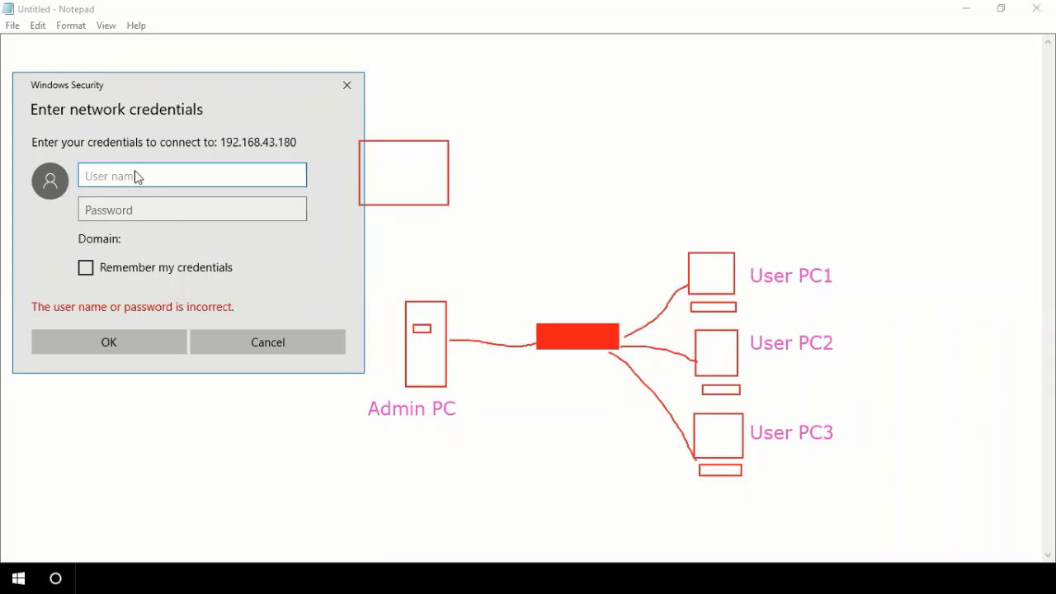
type("hes")
type("pde")
type("sk")
key("Tab")
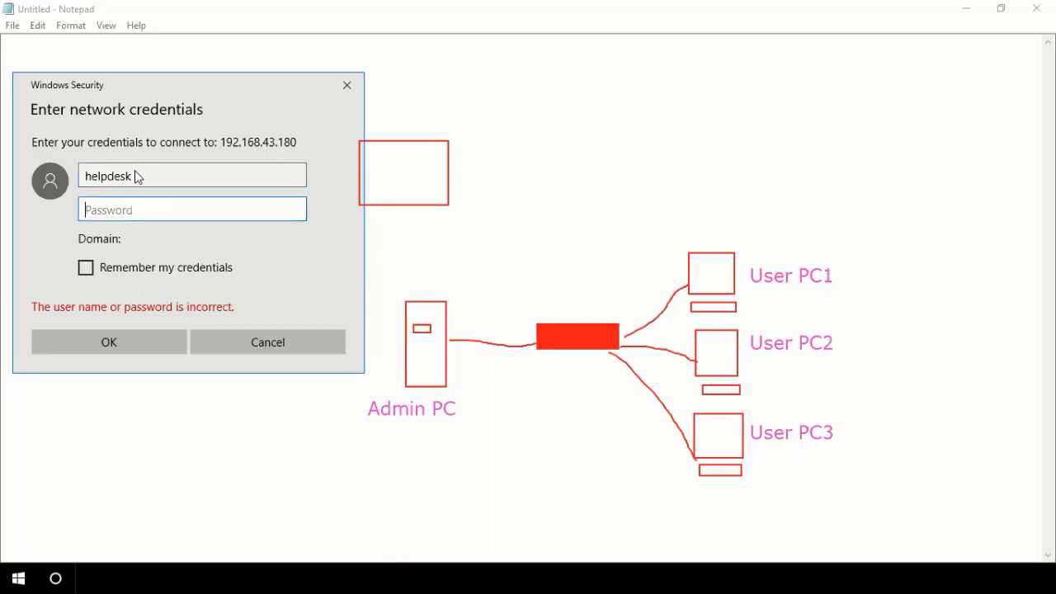
type("•••••••••")
left_click(140, 351)
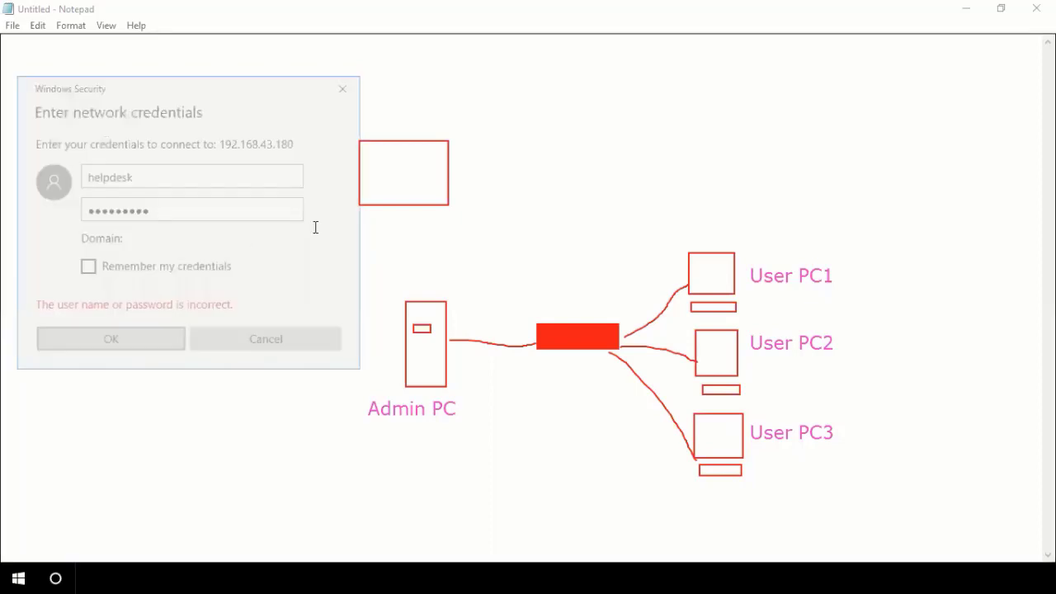
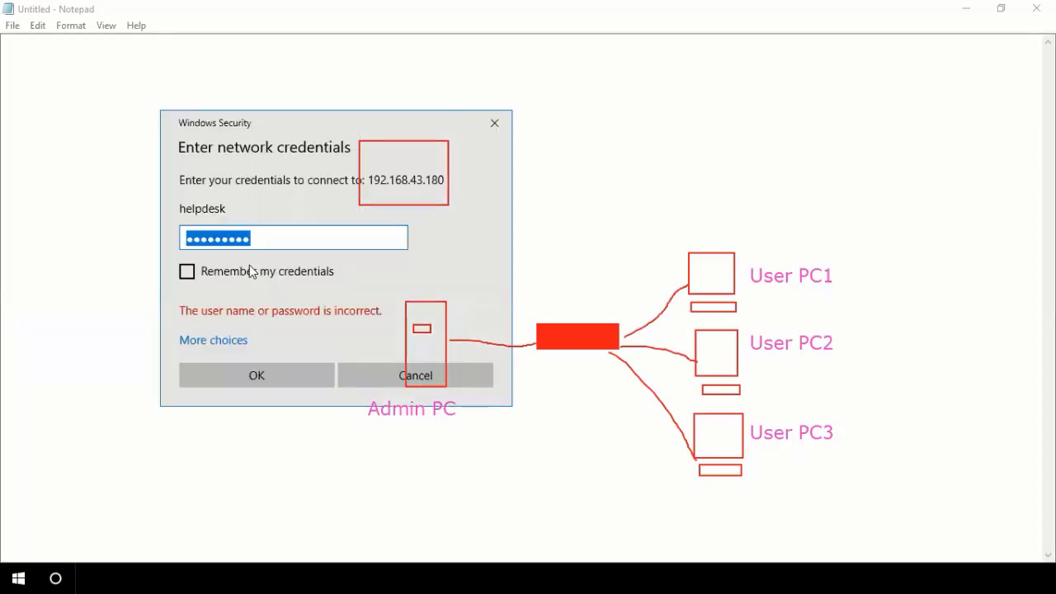
Re-enter the helpdesk account password and submit it to connect to 192.168.43.180.
type("••••")
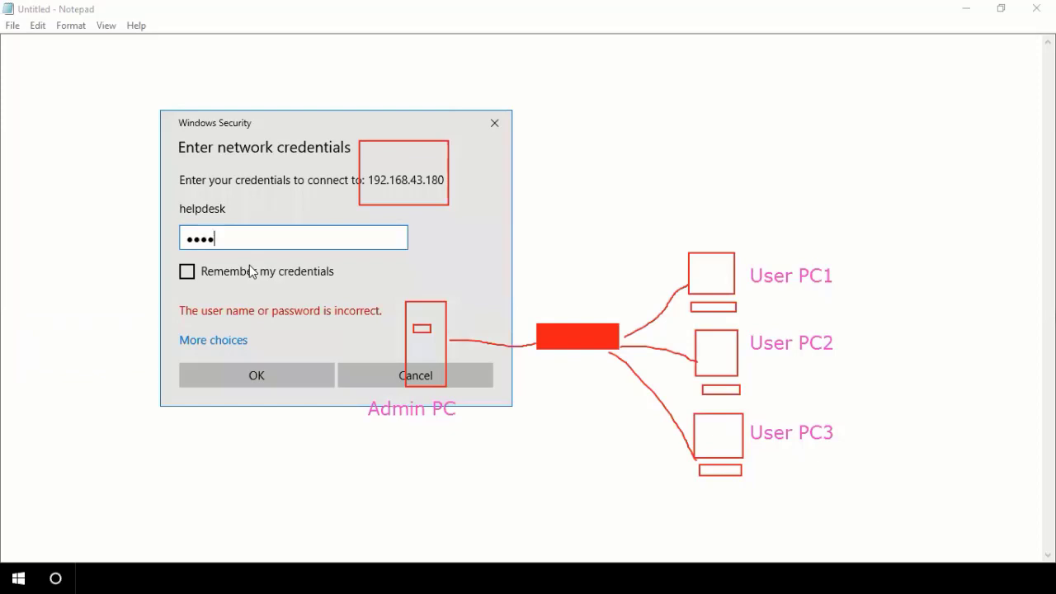
type("•••••")
key("Return")
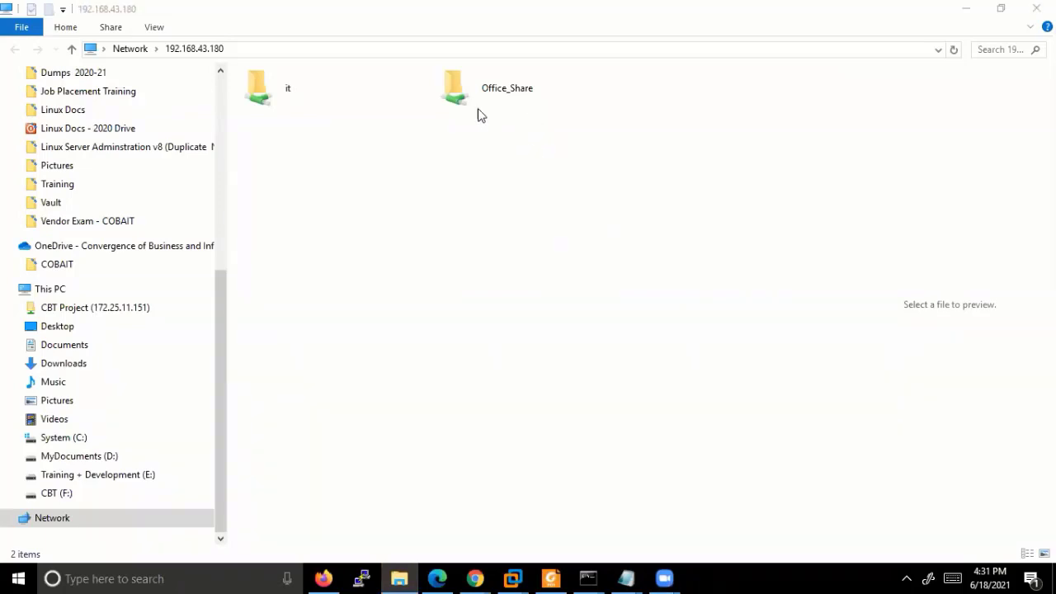
Open the Office_Share network folder, refresh its contents twice, and return to the 192.168.43.180 share list.
double_click(528, 105)
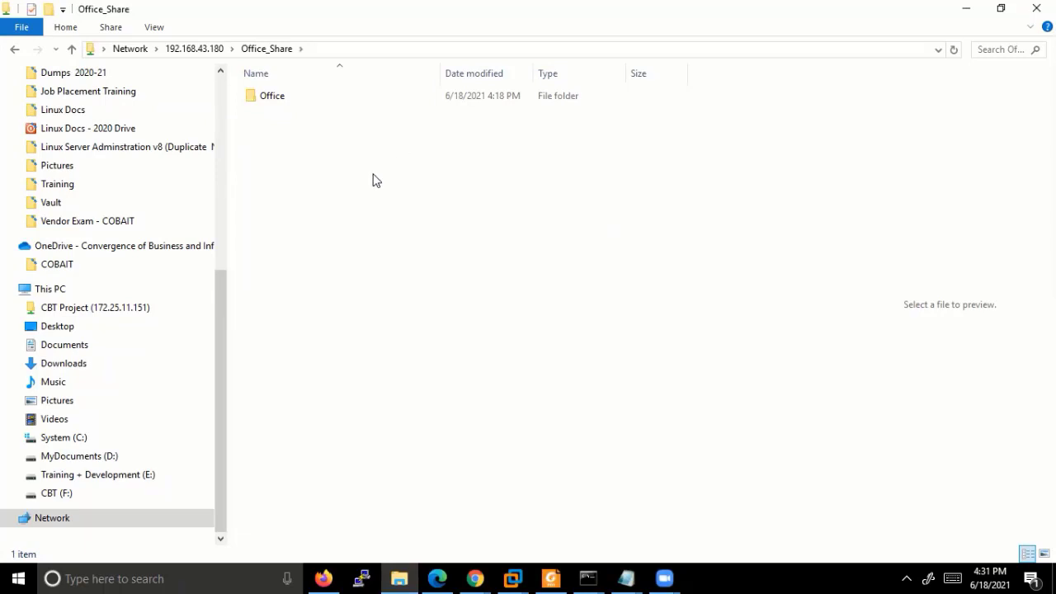
right_click(373, 173)
left_click(429, 237)
right_click(401, 189)
left_click(451, 251)
left_click(206, 49)
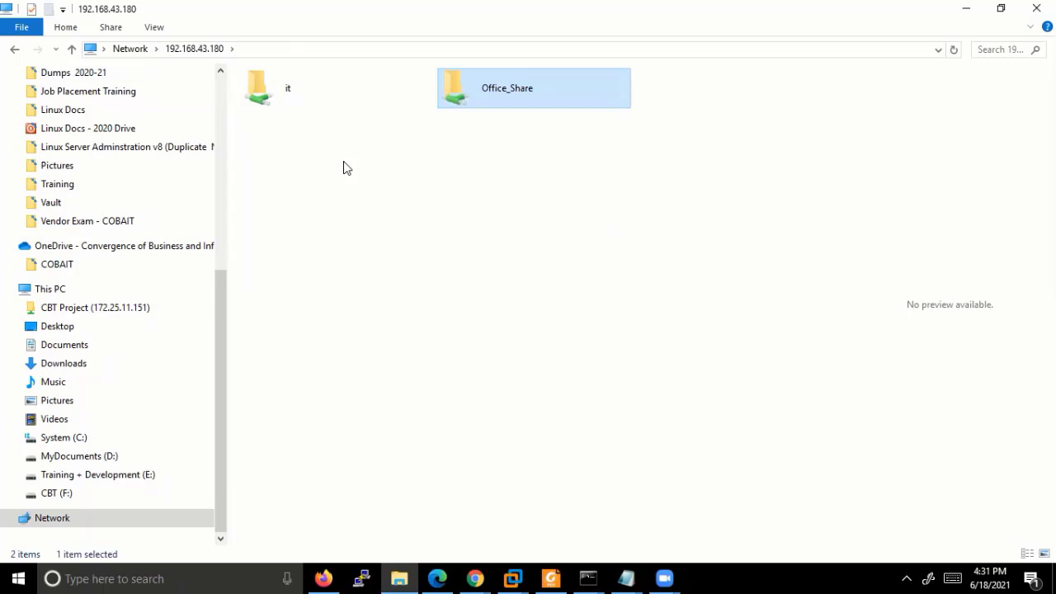
Create a WinRAR ZIP archive named Test in the Office folder inside Office_Share.
double_click(533, 103)
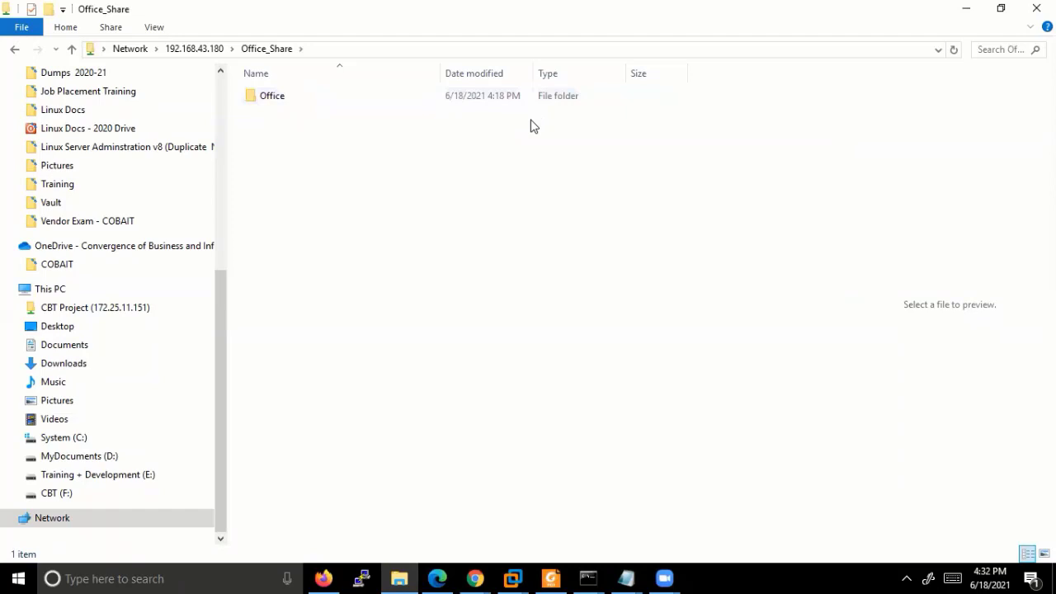
double_click(291, 98)
right_click(328, 214)
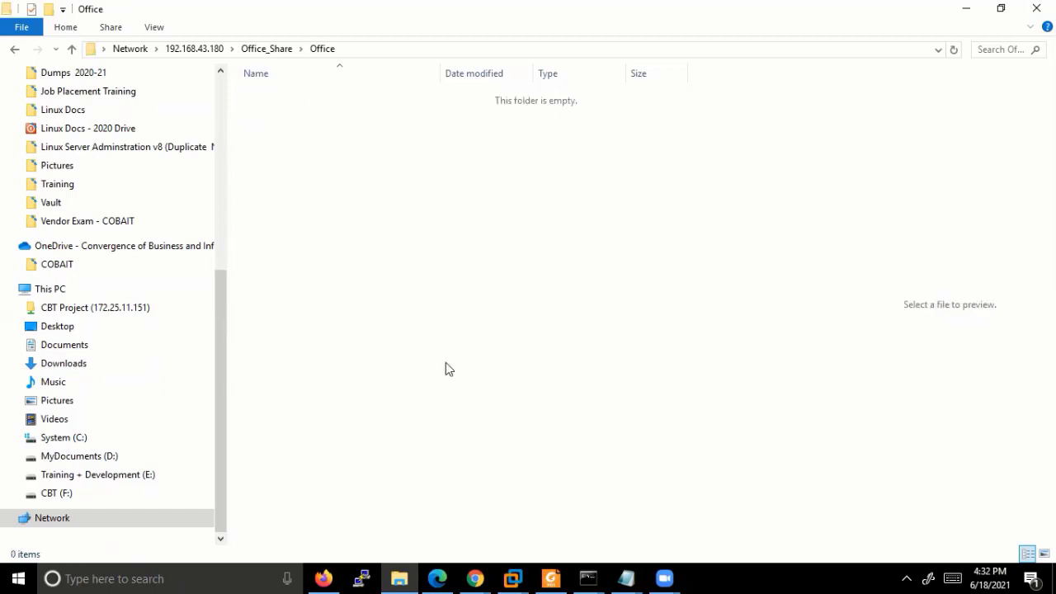
mouse_move(455, 411)
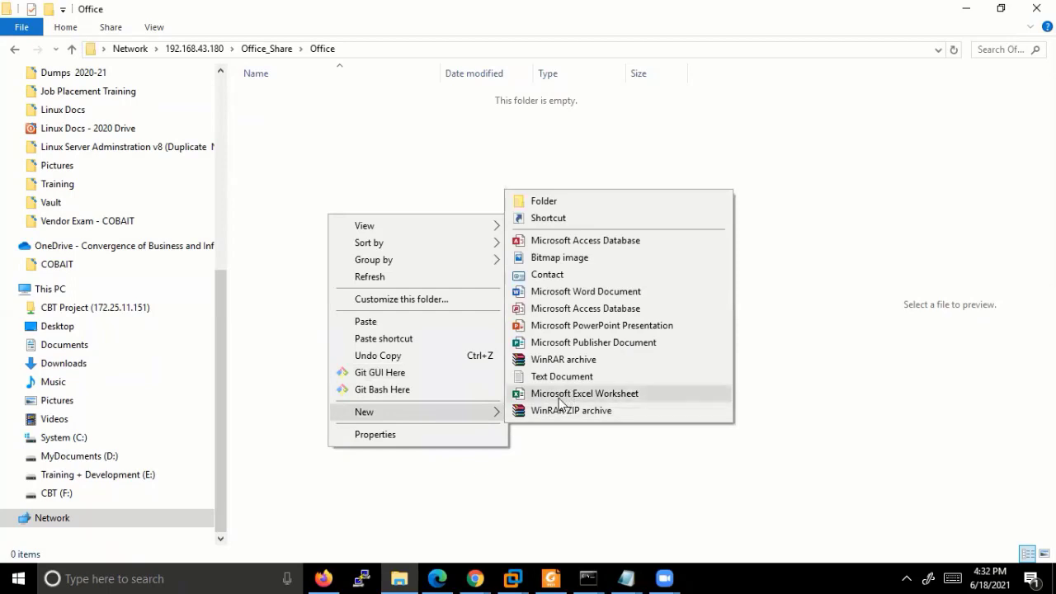
left_click(561, 411)
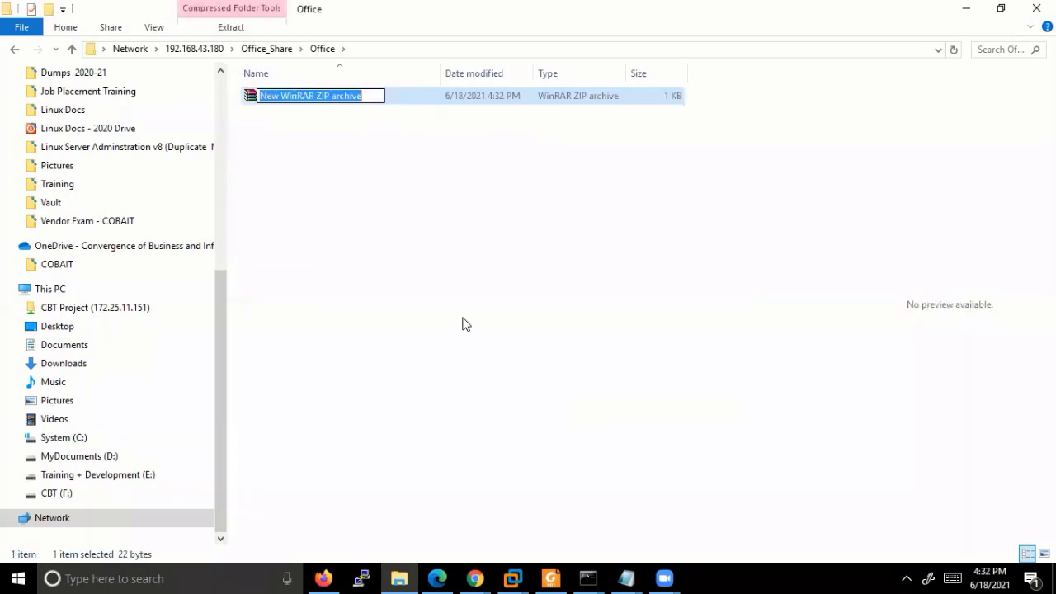
type("T")
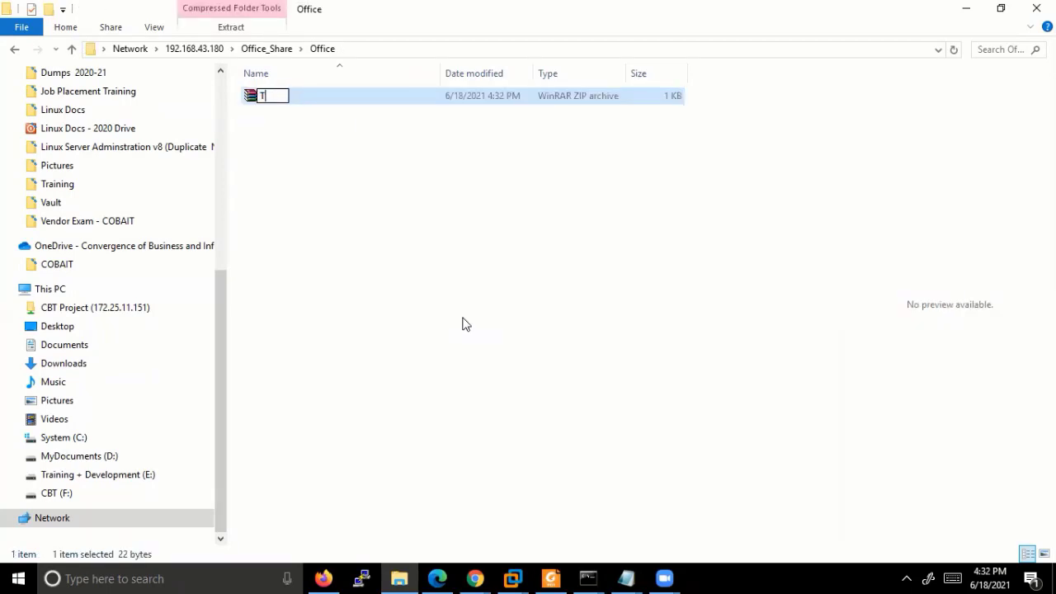
type("est")
key("Return")
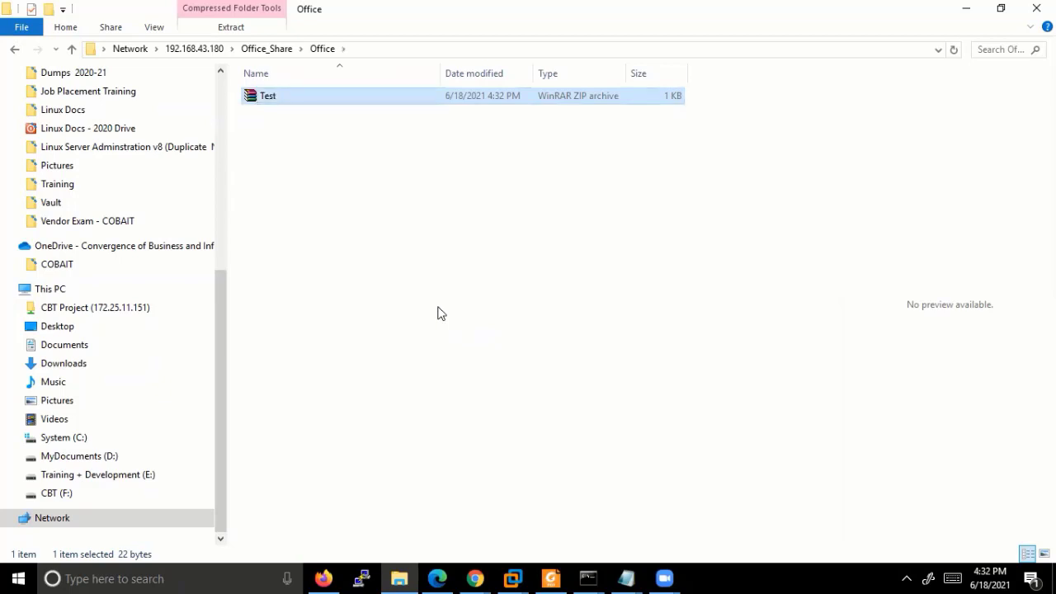
Return to the 192.168.43.180 share list and repeatedly try to open the it share, dismissing the error dialogs.
left_click(275, 52)
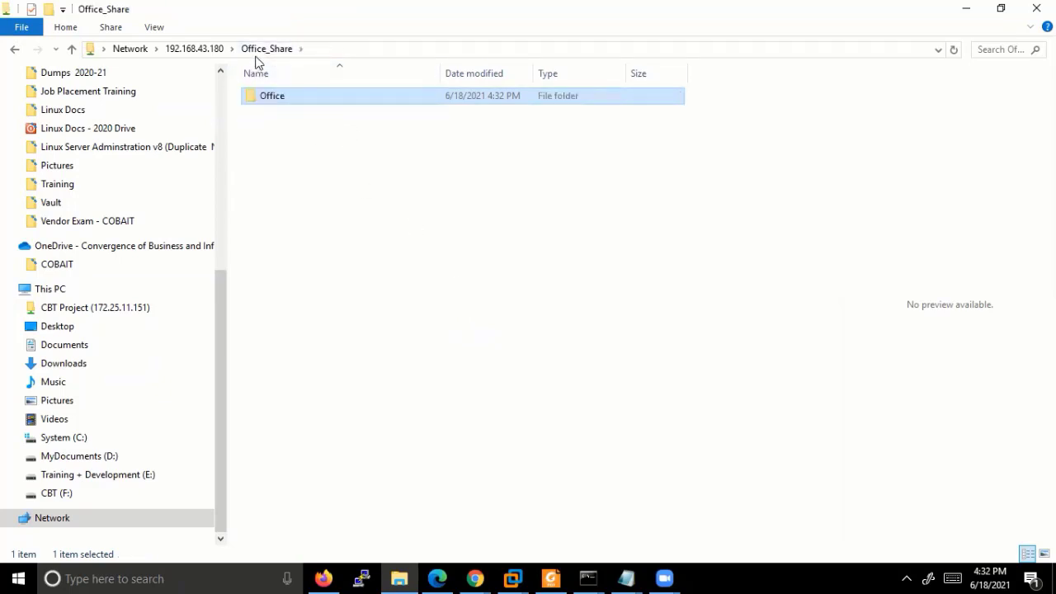
left_click(202, 51)
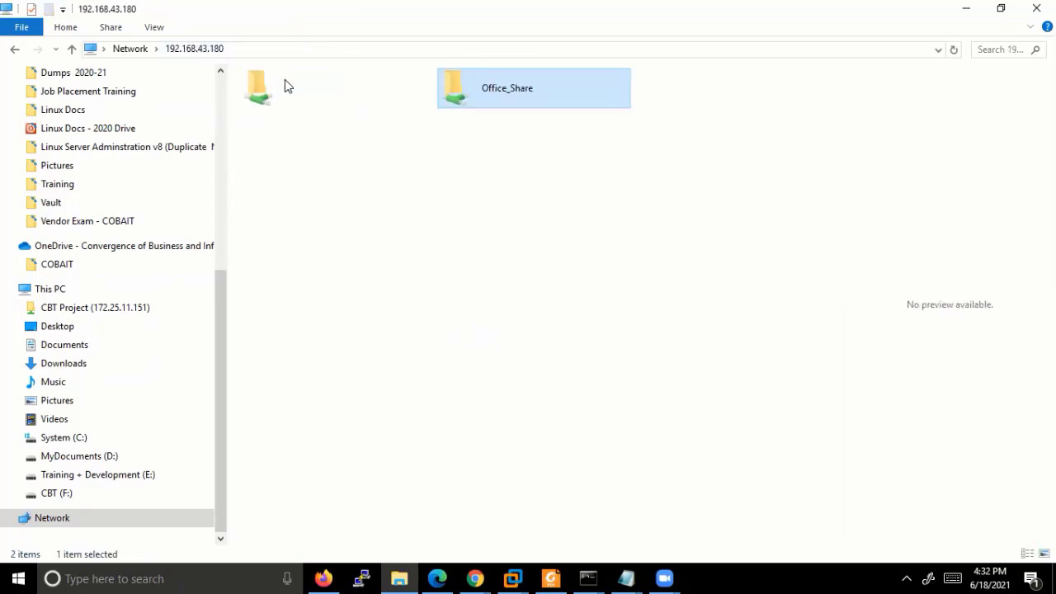
double_click(285, 83)
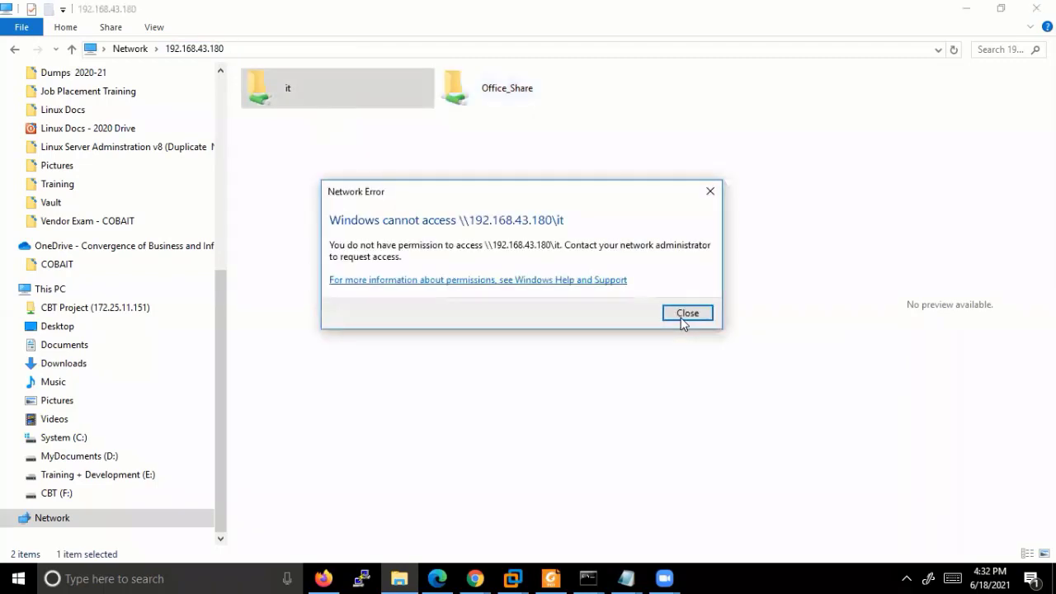
double_click(339, 87)
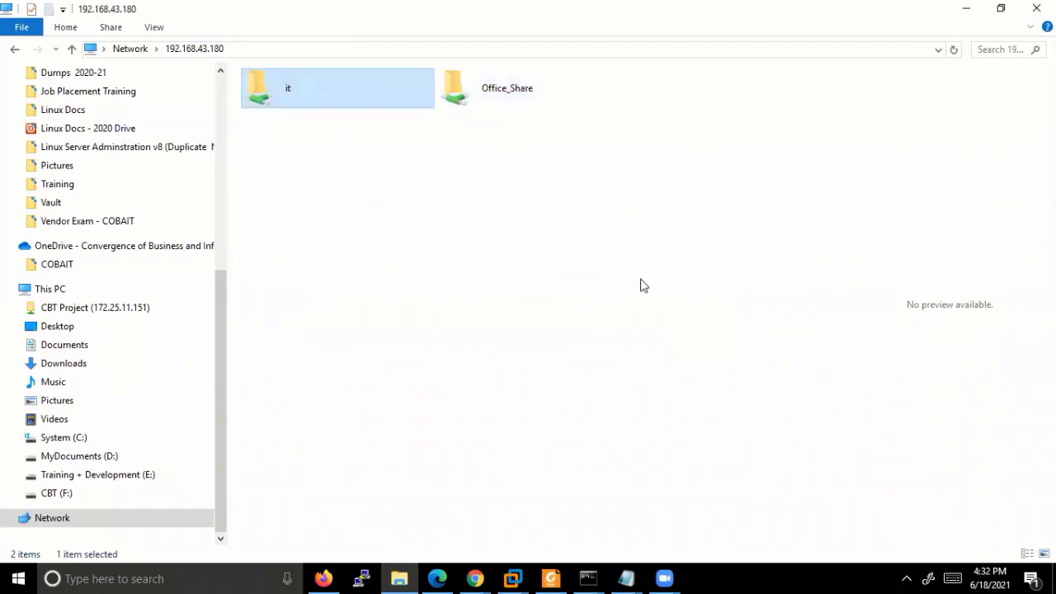
left_click(665, 313)
double_click(335, 100)
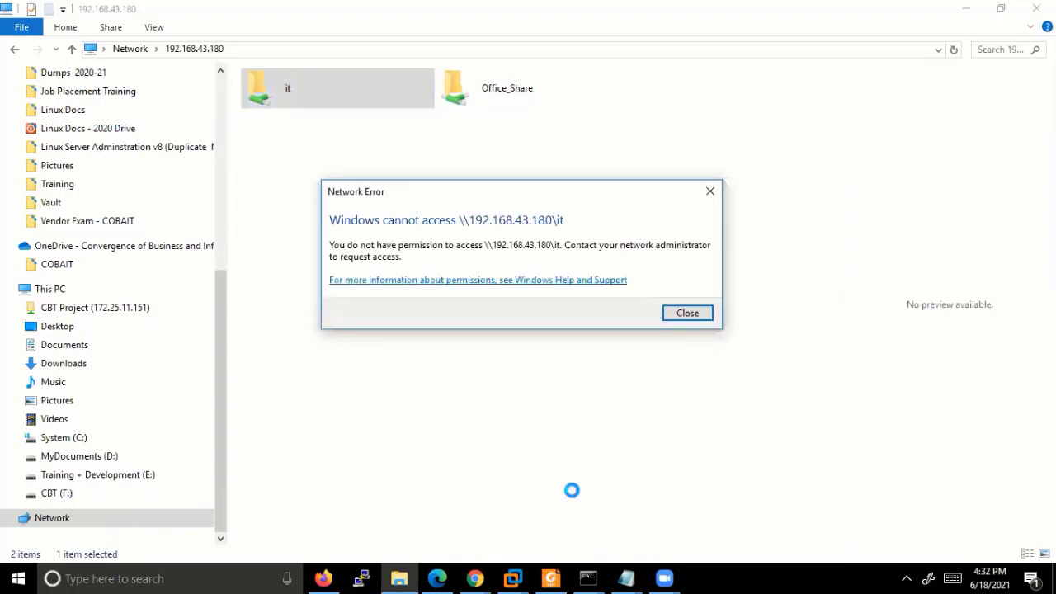
left_click(688, 313)
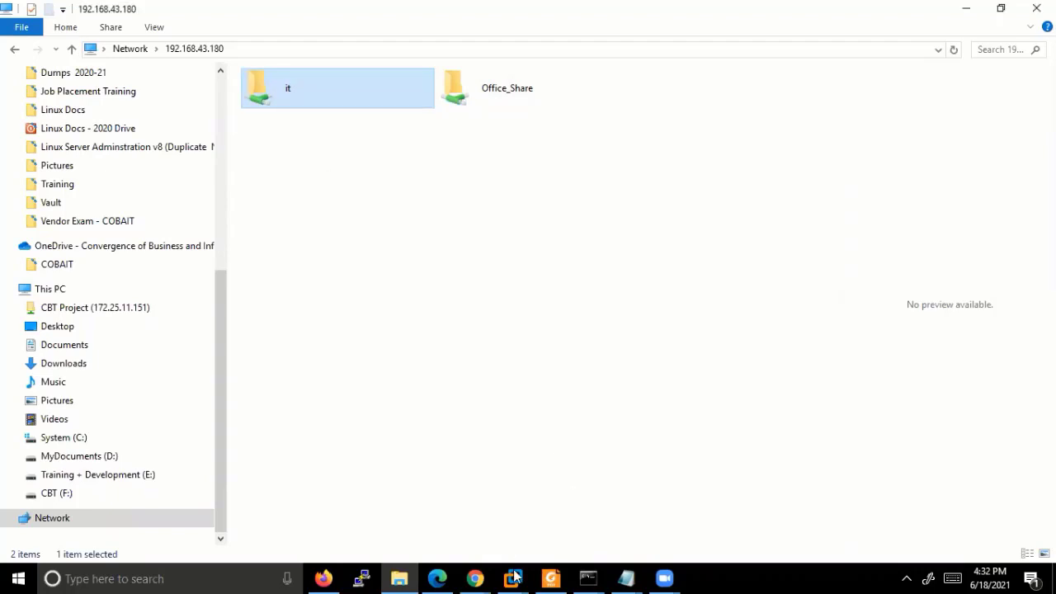
Switch to the Win10Pro virtual machine in VMware Workstation and hide the virtual machine library.
mouse_move(514, 576)
left_click(244, 477)
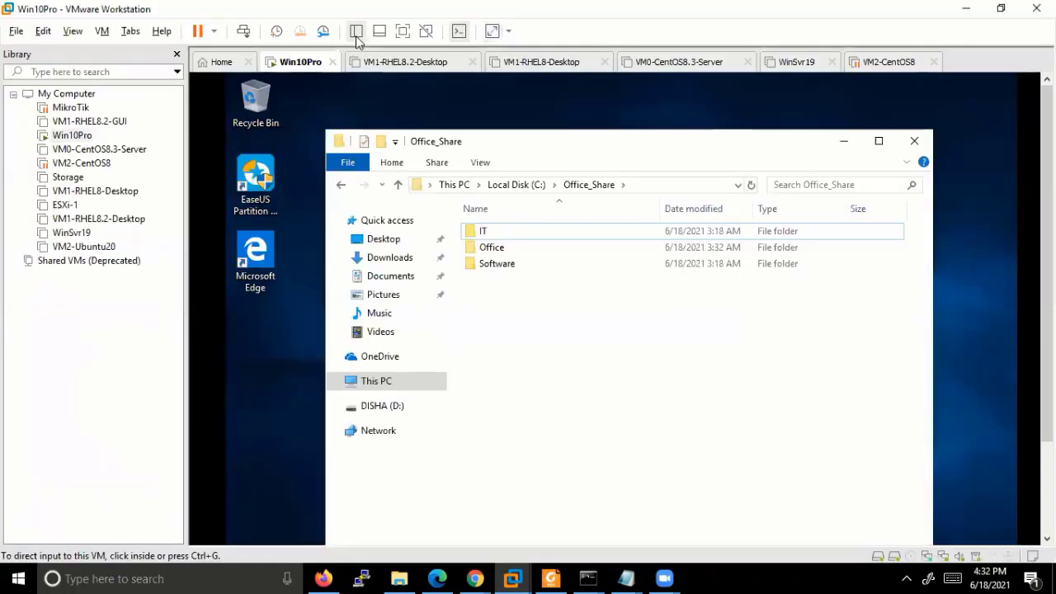
left_click(356, 36)
Examine the IT folder's sharing properties and the IT Admin account's security permissions.
left_click(424, 232)
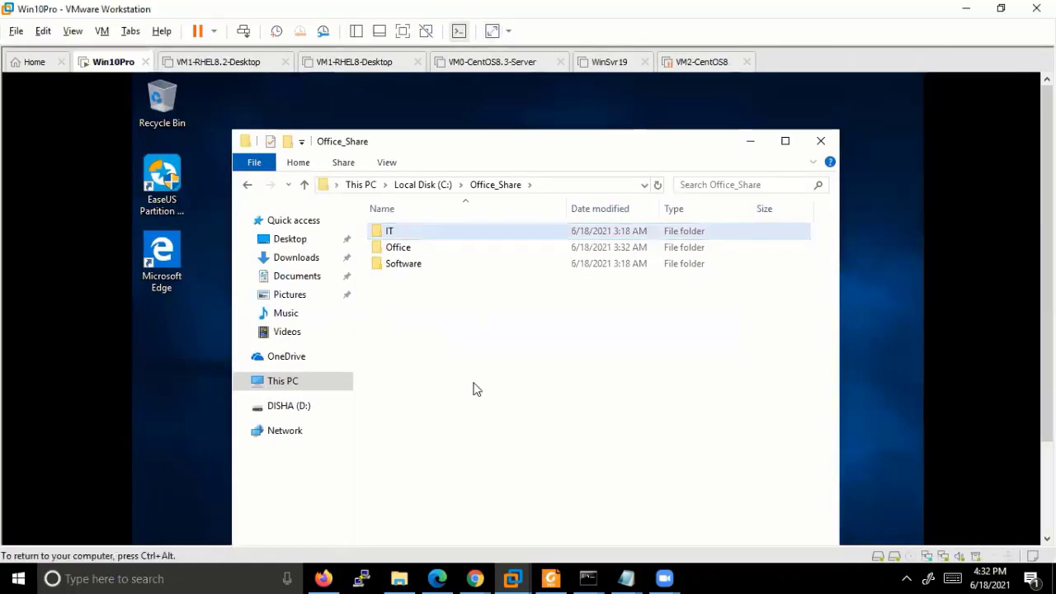
right_click(420, 231)
left_click(462, 501)
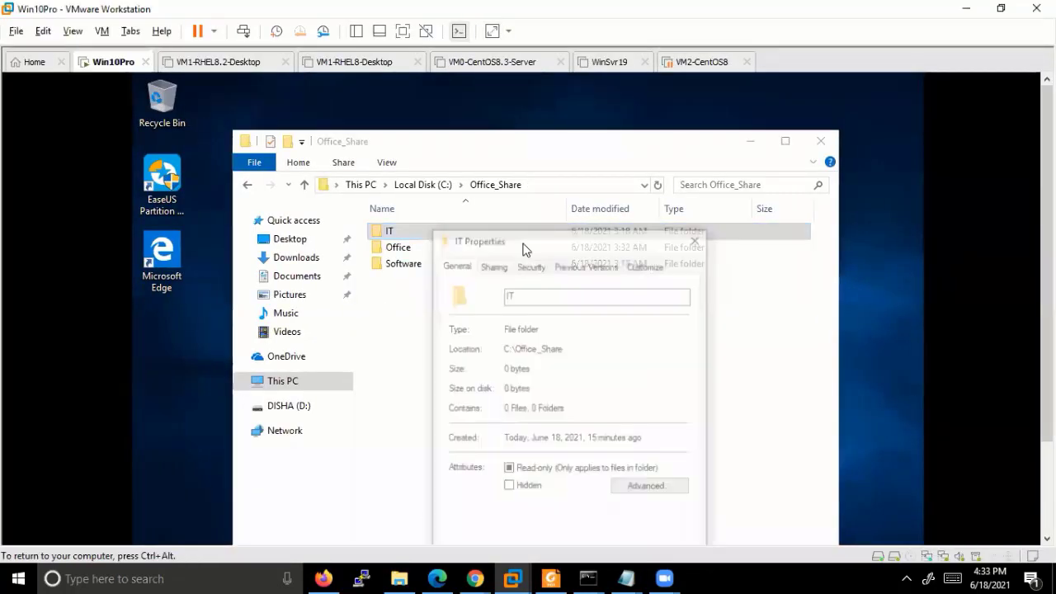
left_click(448, 170)
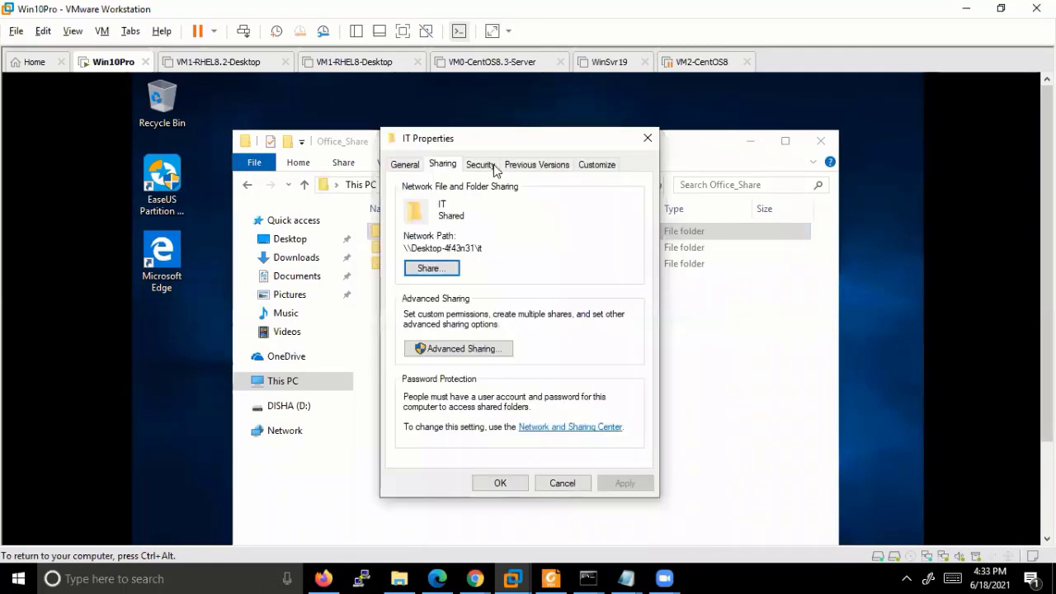
left_click(482, 165)
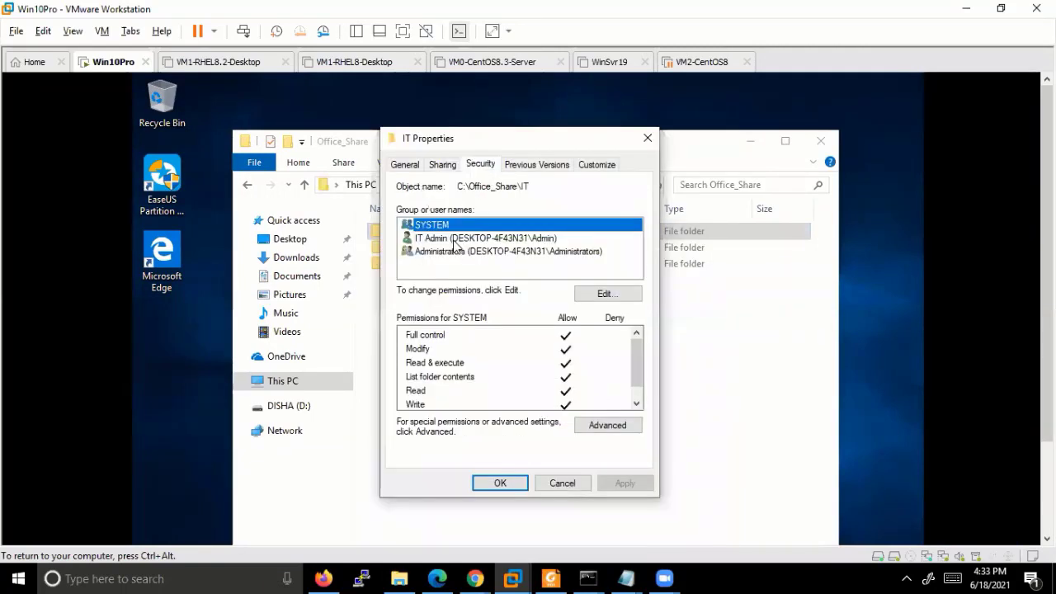
left_click(555, 239)
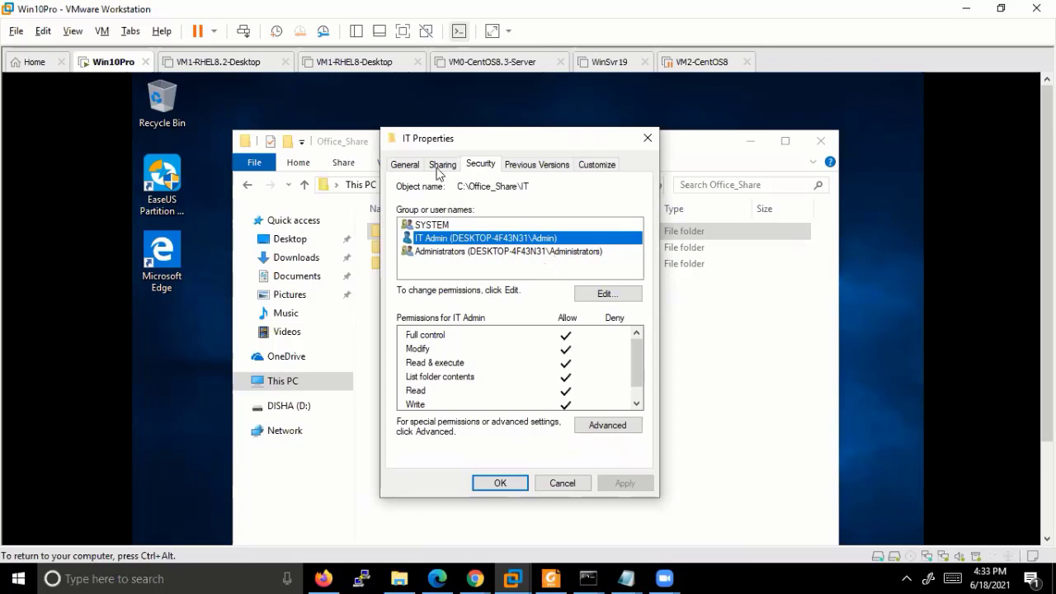
Examine the people the IT folder is shared with and the IT share's advanced sharing permissions.
left_click(442, 164)
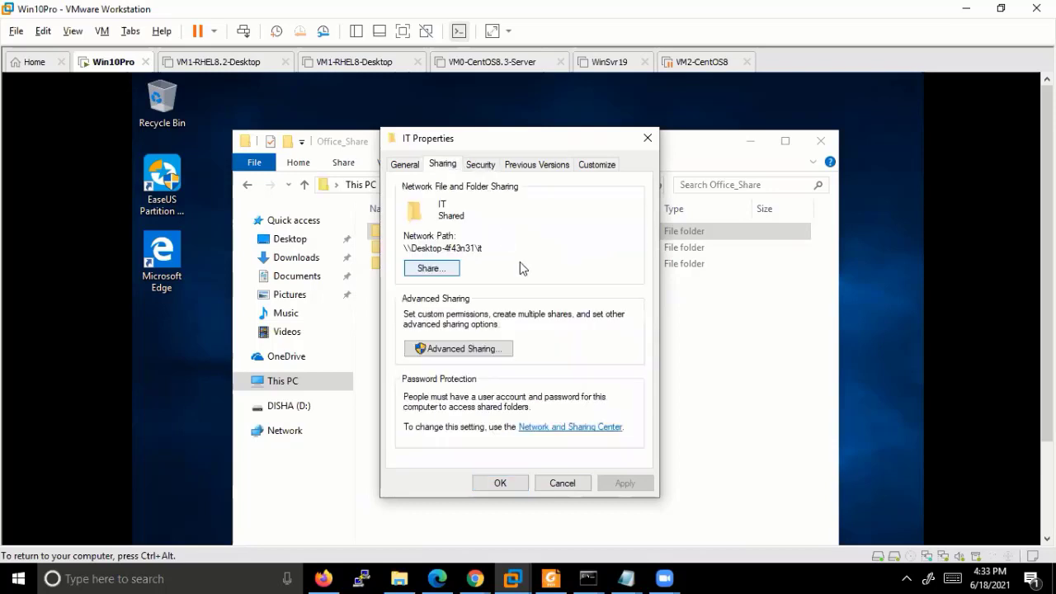
left_click(434, 268)
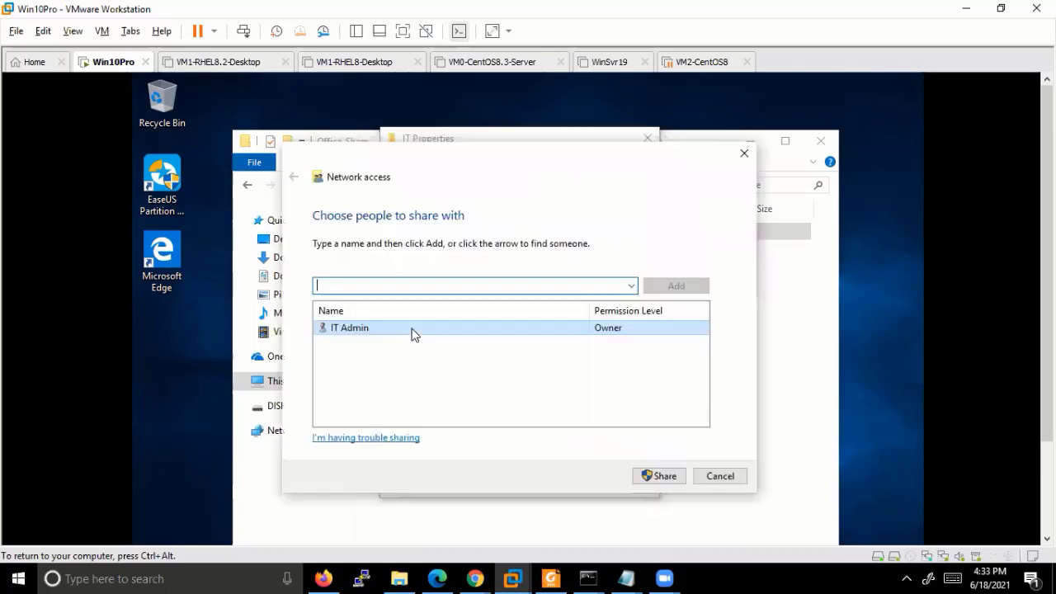
left_click(716, 478)
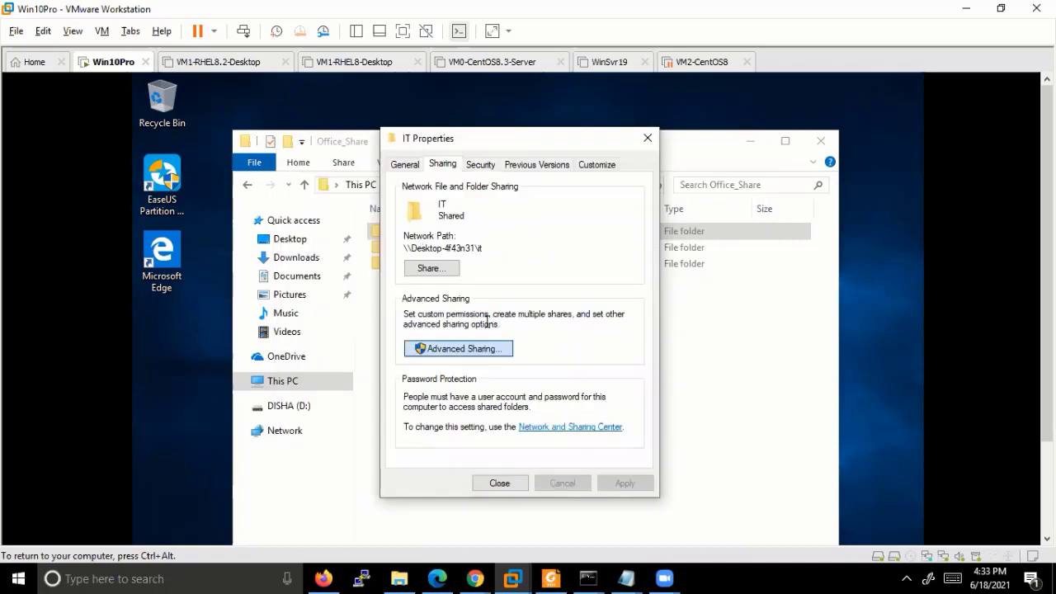
key("Return")
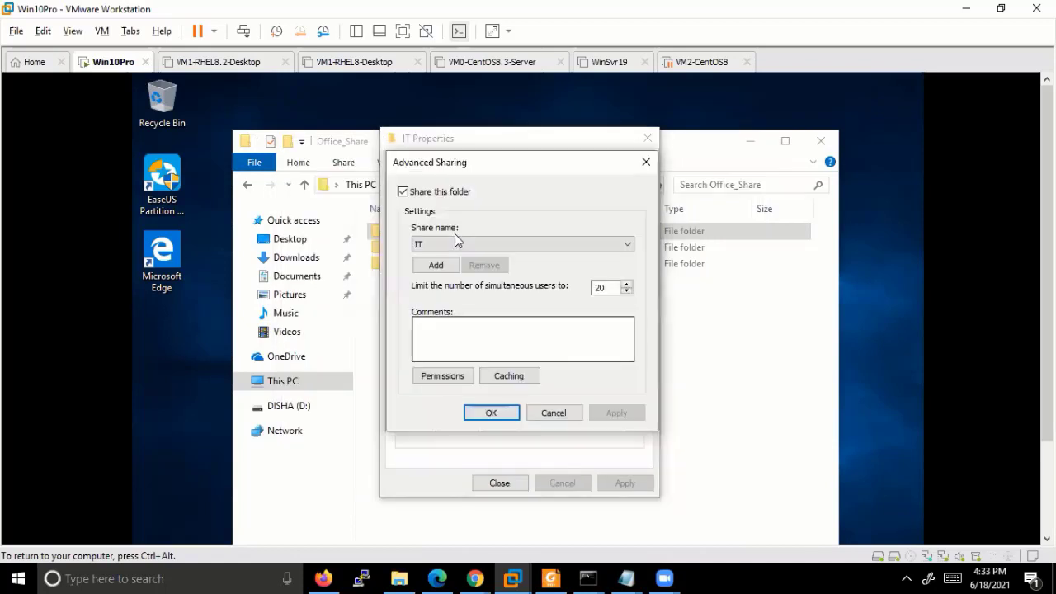
left_click(447, 378)
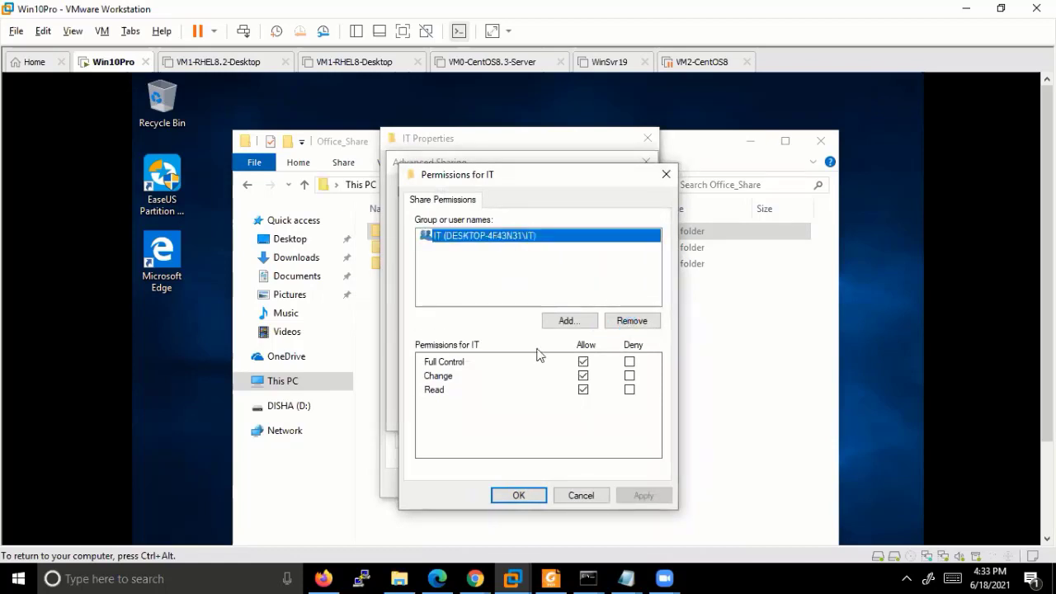
Remove the IT group from the IT share's permissions and add it again from the accounts found on DESKTOP-4F43N31.
left_click(631, 320)
left_click(570, 320)
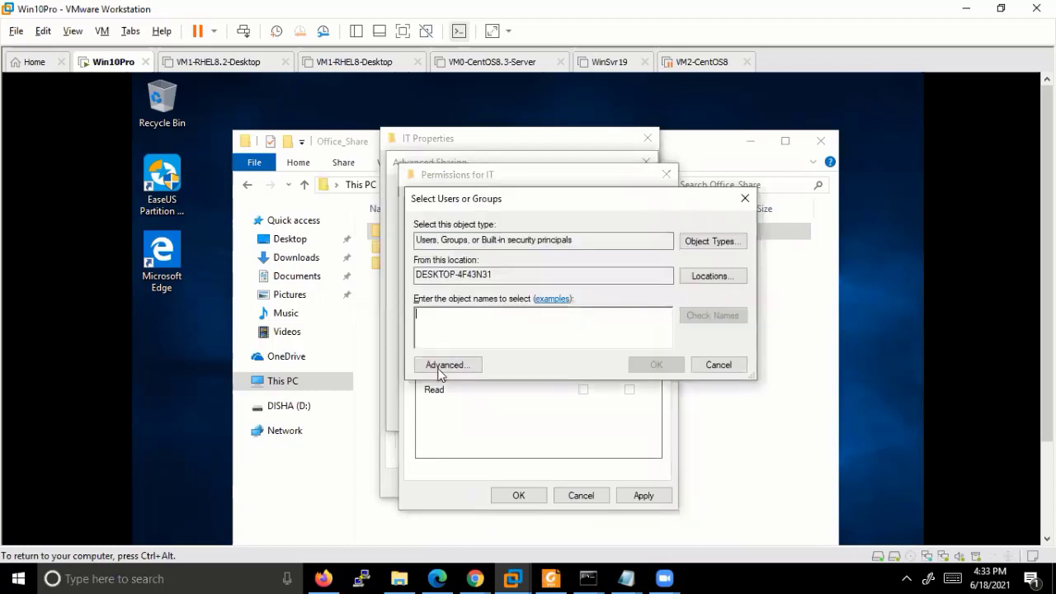
left_click(444, 364)
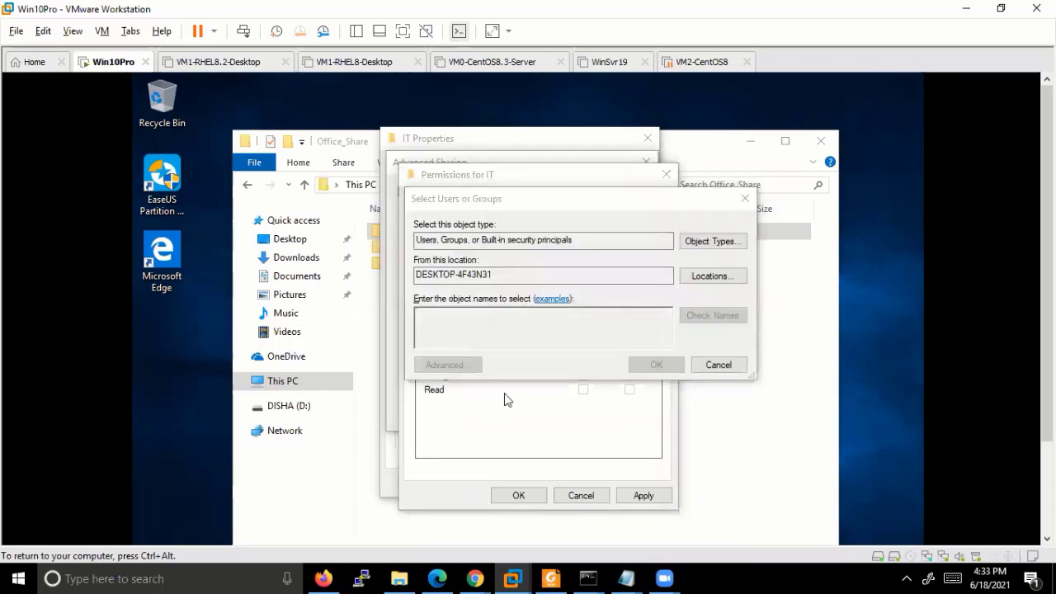
key("Return")
left_click_drag(551, 203, 532, 103)
scroll(417, 512, "down", 6)
left_click(420, 507)
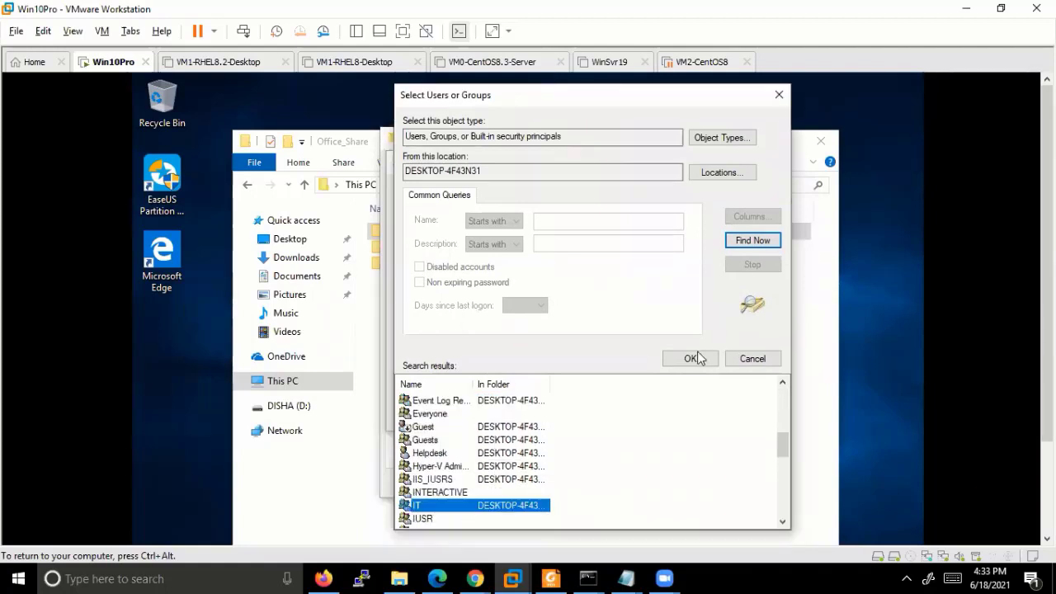
key("Return")
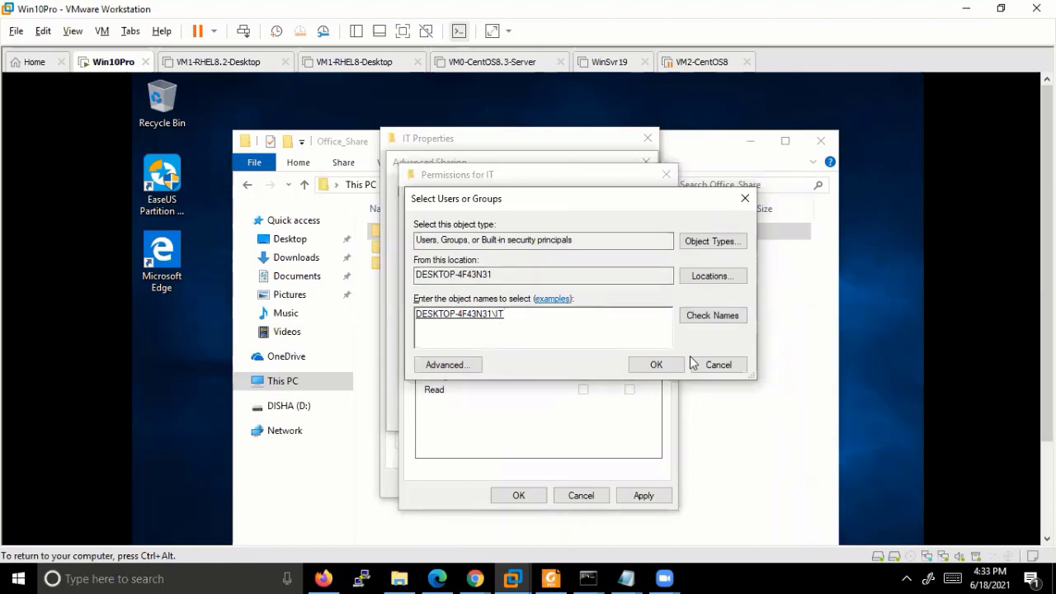
key("Return")
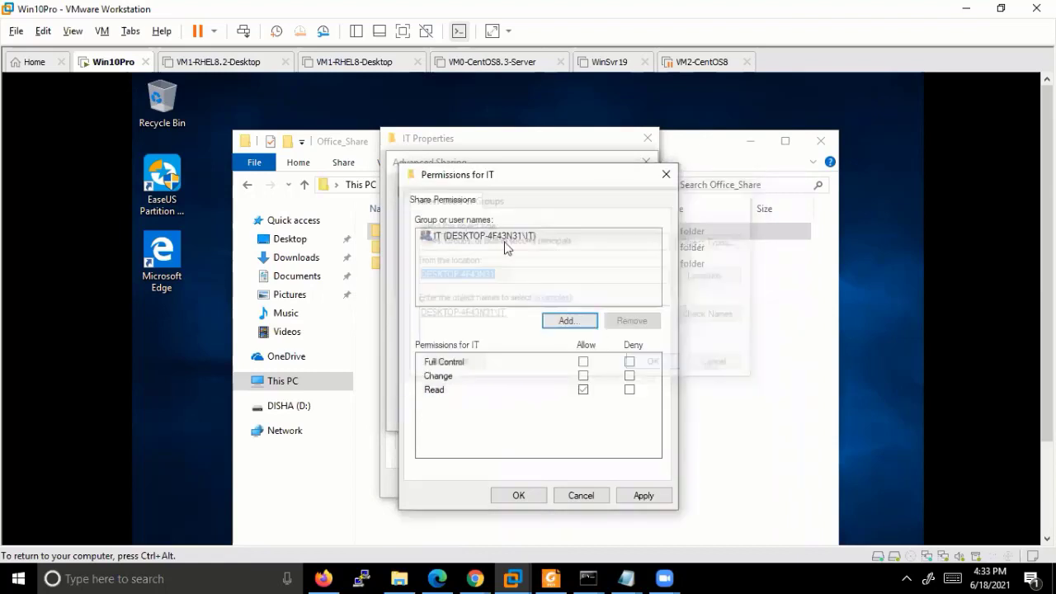
Allow the IT group Full Control on the IT share, apply it, and accept the advanced sharing settings.
left_click(584, 362)
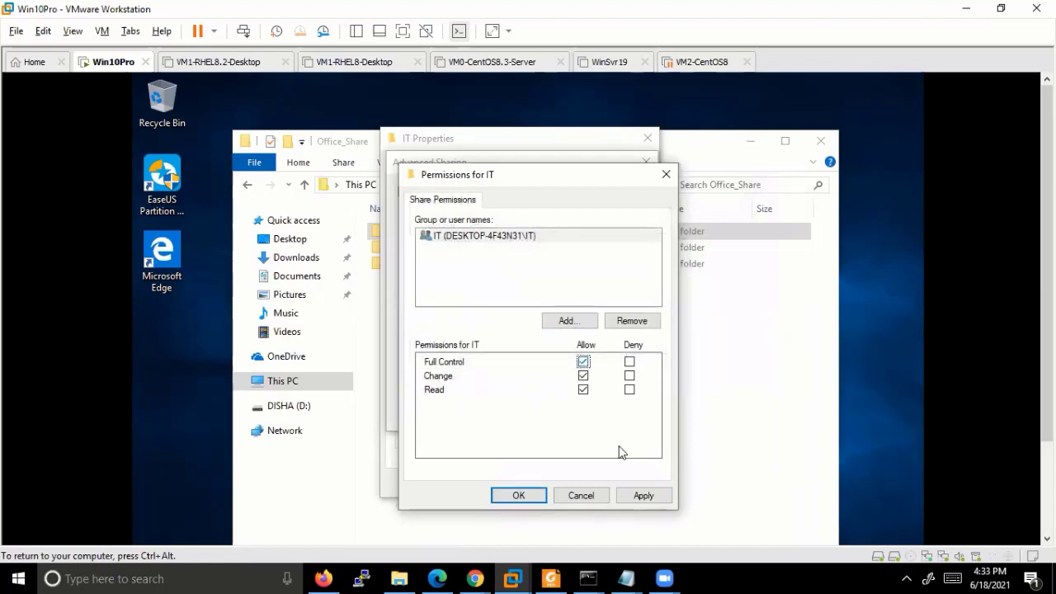
left_click(642, 499)
key("Return")
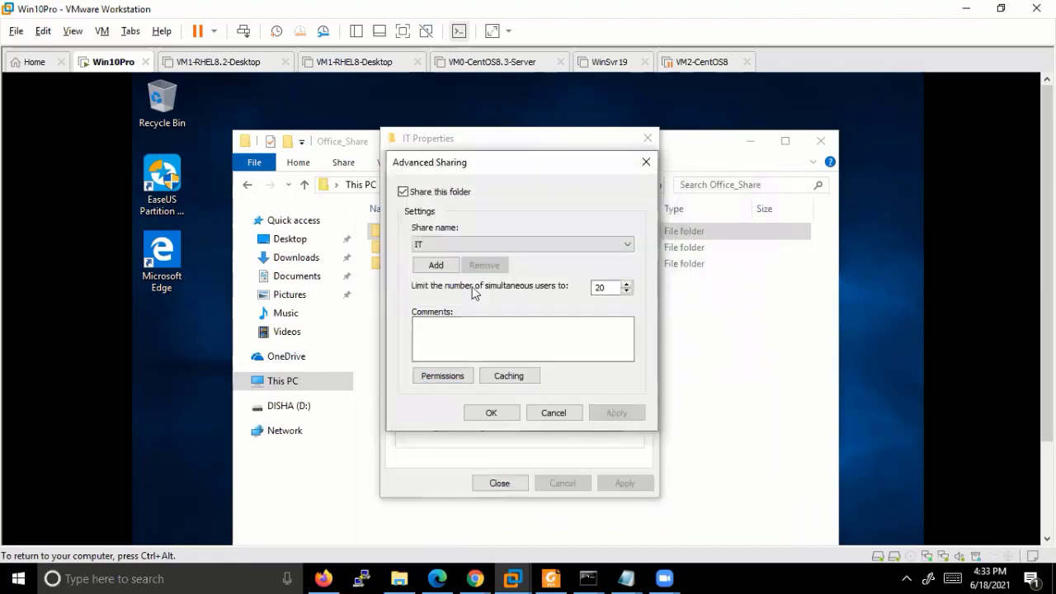
key("Return")
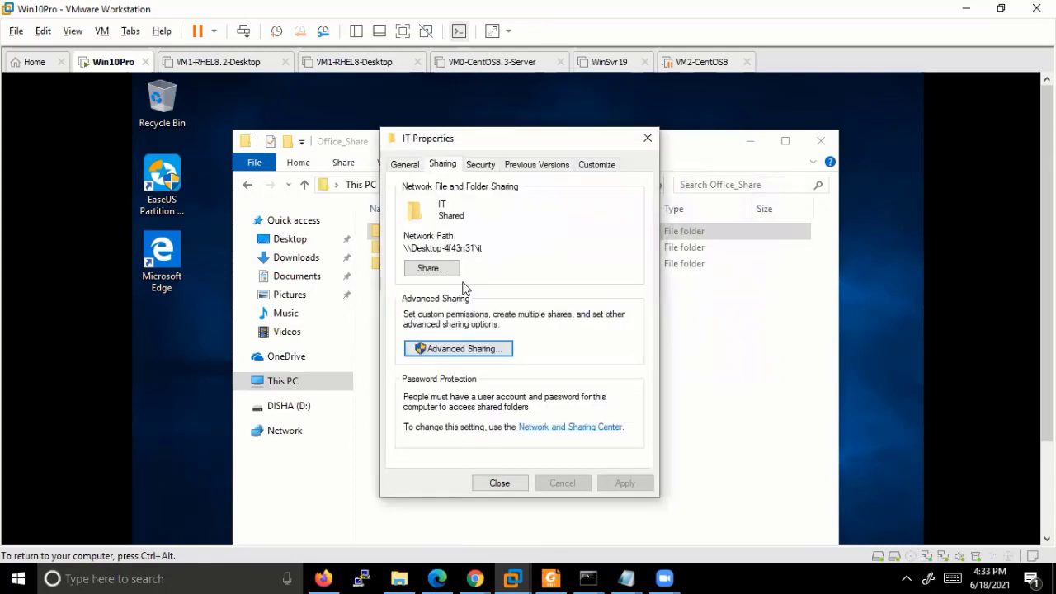
Open the IT folder's security permissions for editing and review the Administrators and IT Admin entries.
key("ctrl+Tab")
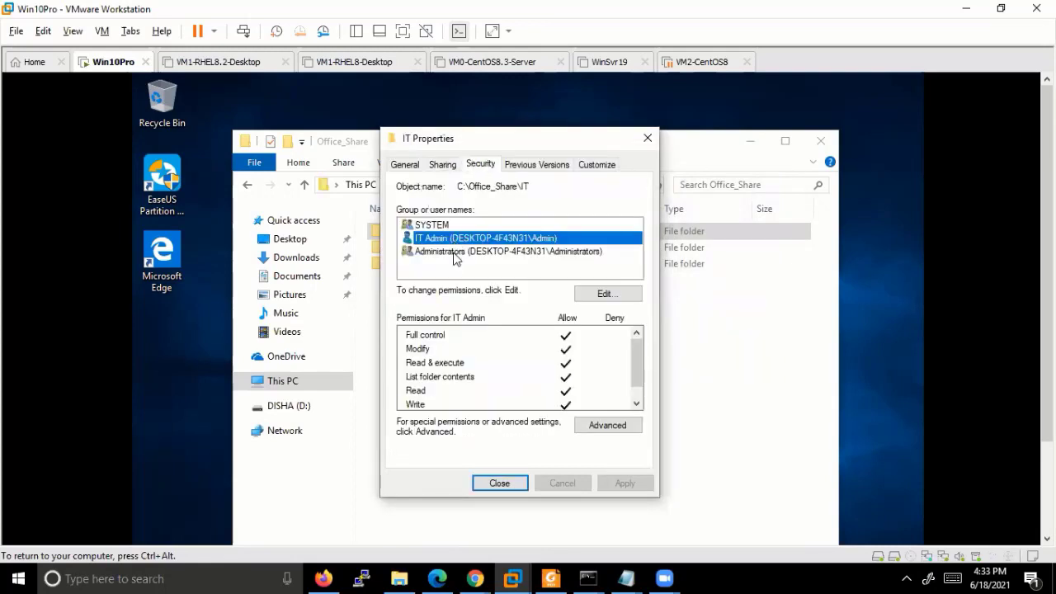
left_click(603, 294)
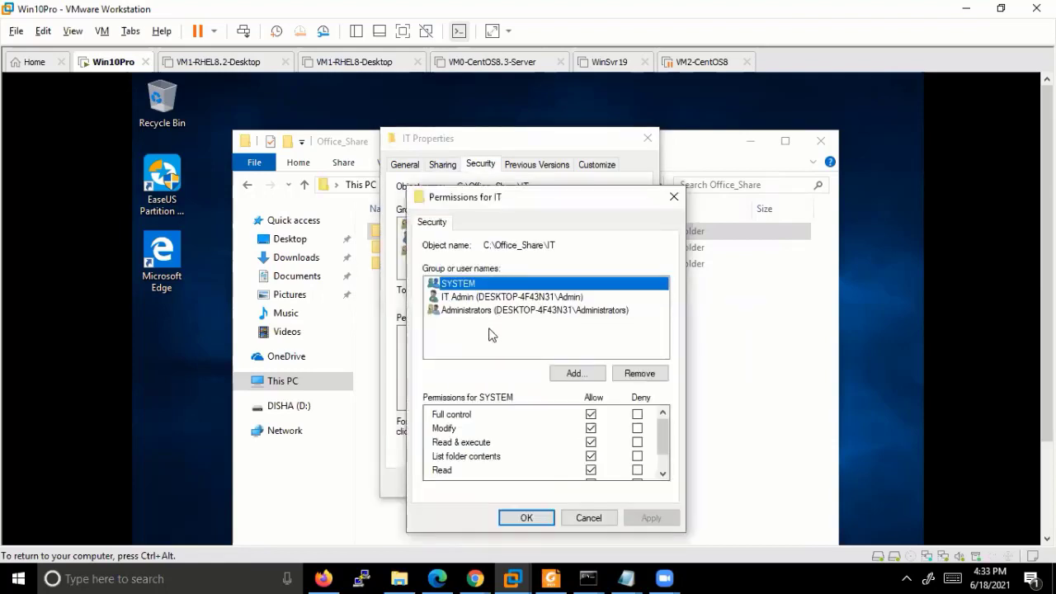
left_click(495, 310)
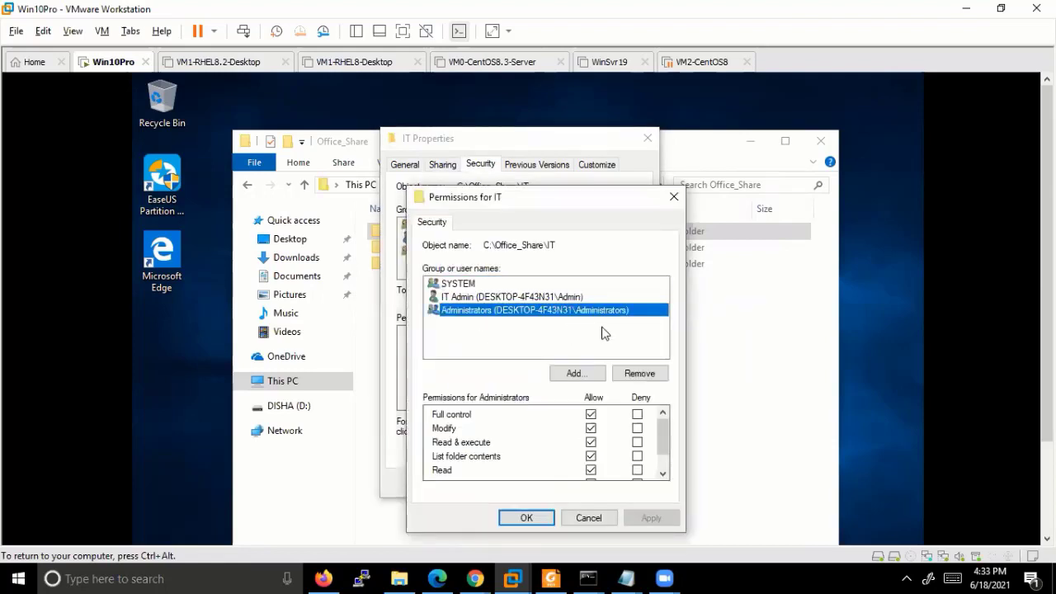
left_click(524, 298)
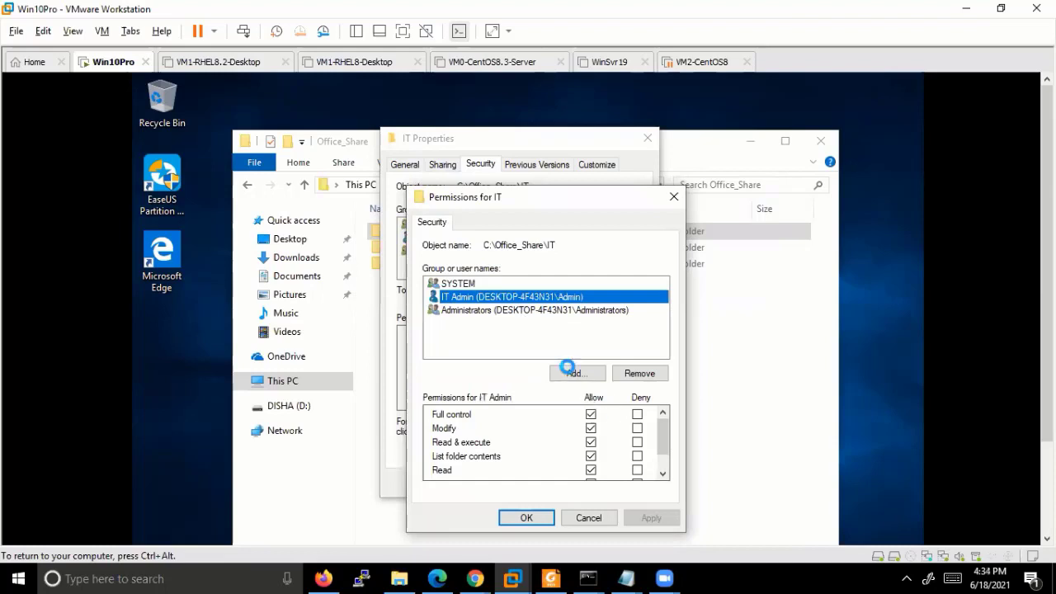
Find the IT group among the DESKTOP-4F43N31 accounts and add it to the IT folder's security permissions.
key("Down")
key("alt+d")
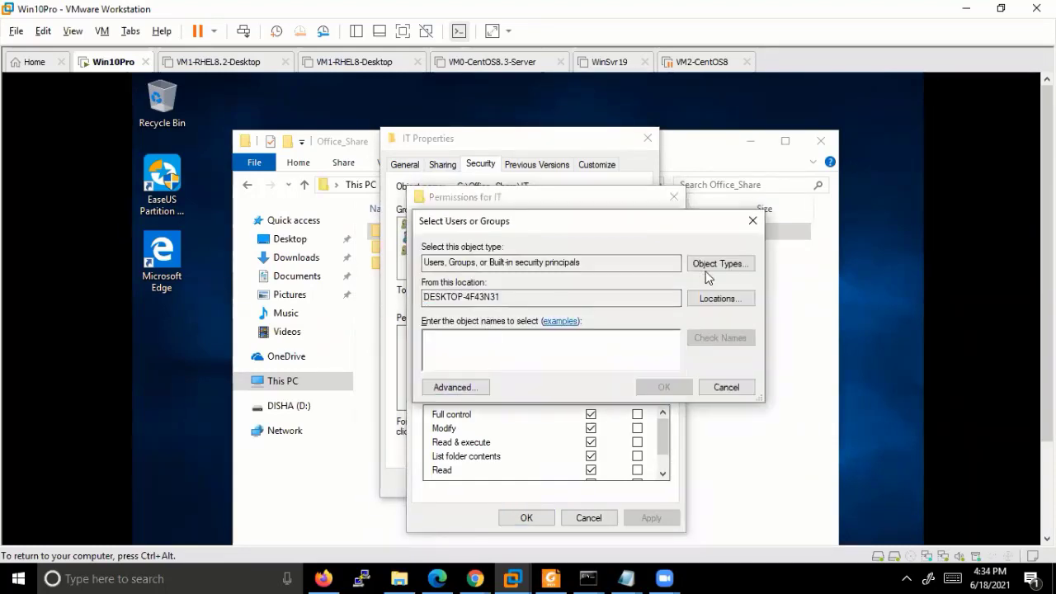
key("alt+a")
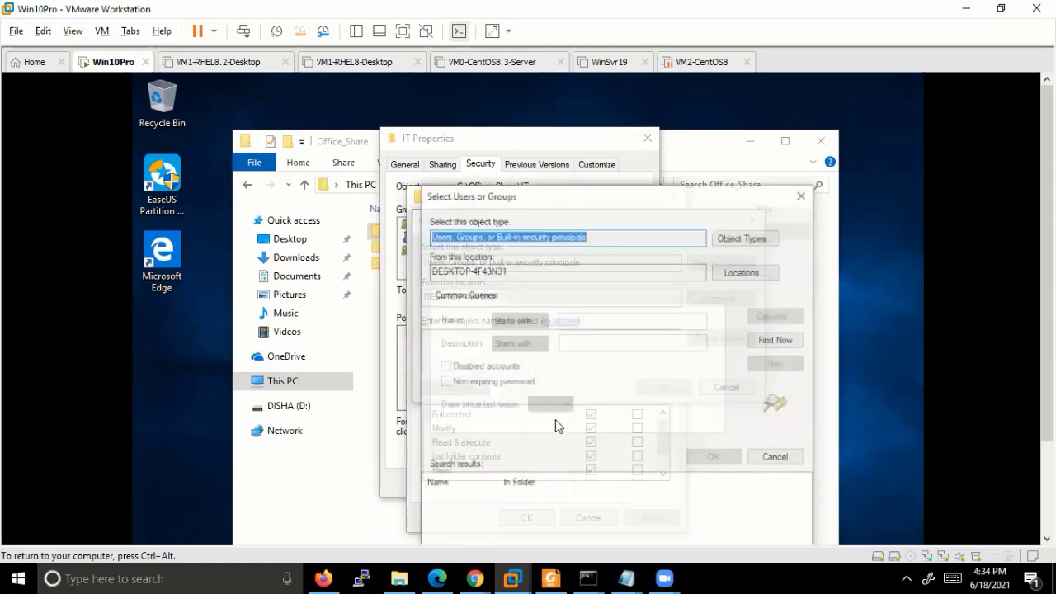
key("alt+n")
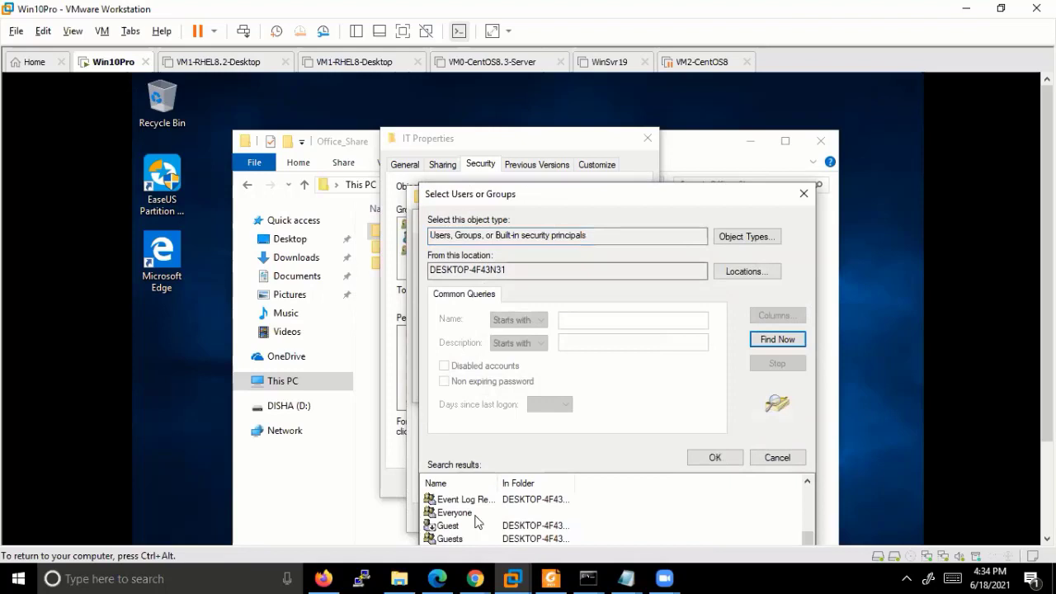
scroll(474, 520, "down", 3)
scroll(460, 490, "up", 4)
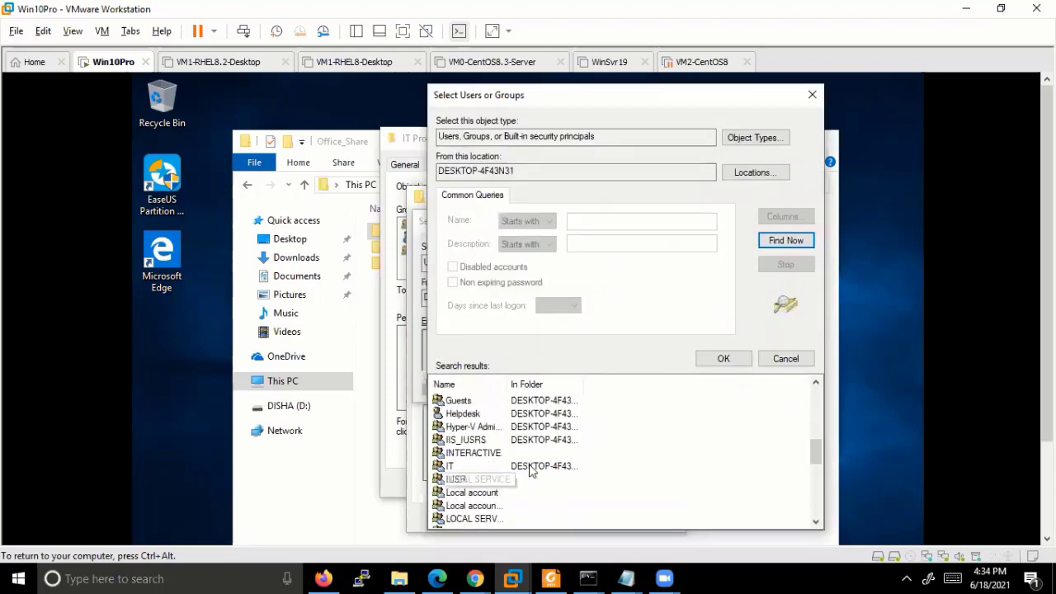
left_click(546, 467)
scroll(547, 466, "down", 6)
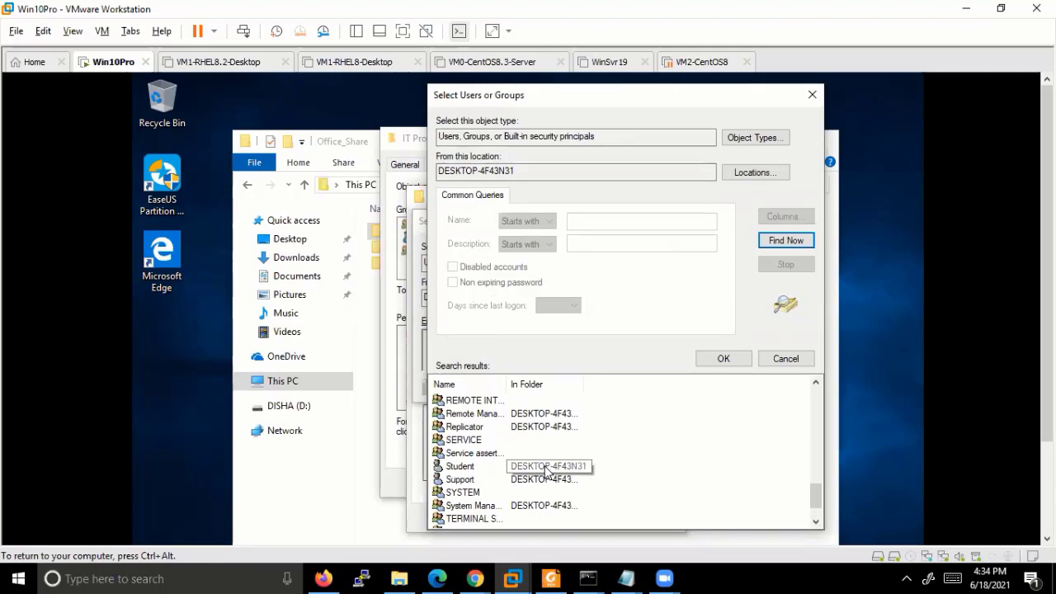
scroll(545, 468, "up", 3)
scroll(464, 472, "up", 3)
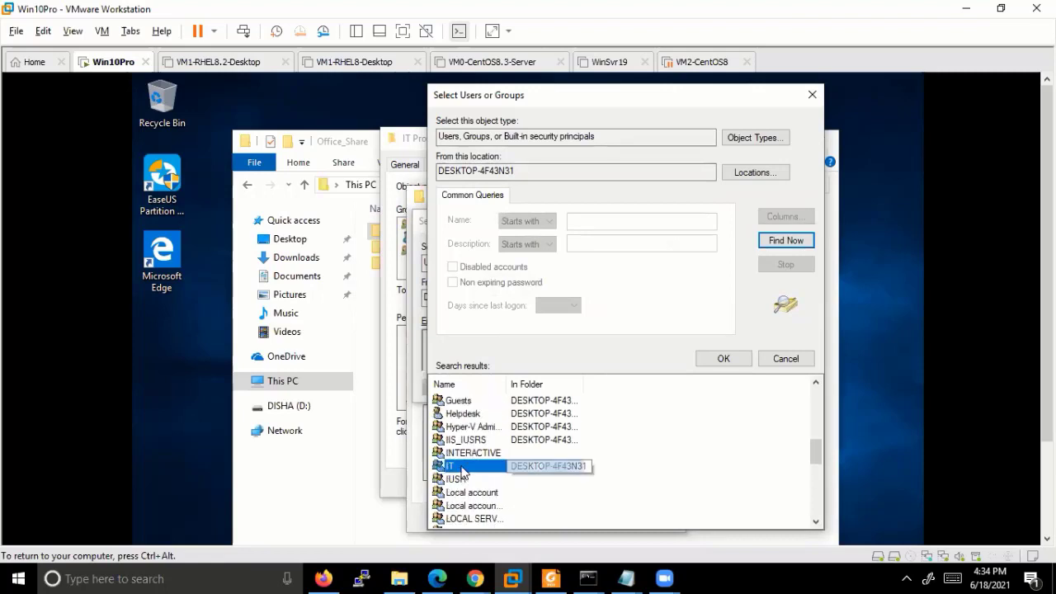
left_click(722, 359)
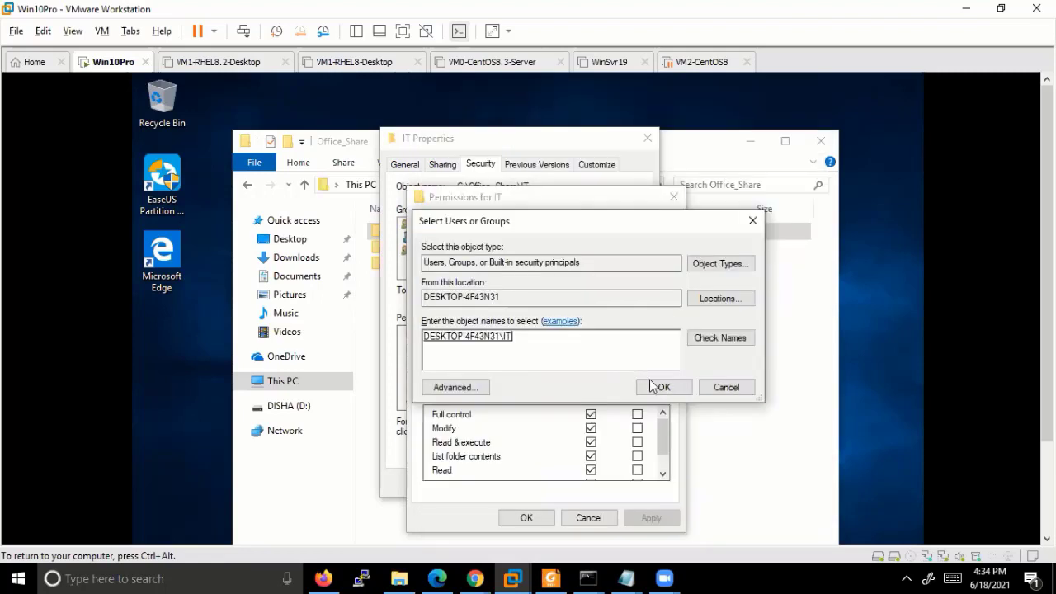
left_click(660, 387)
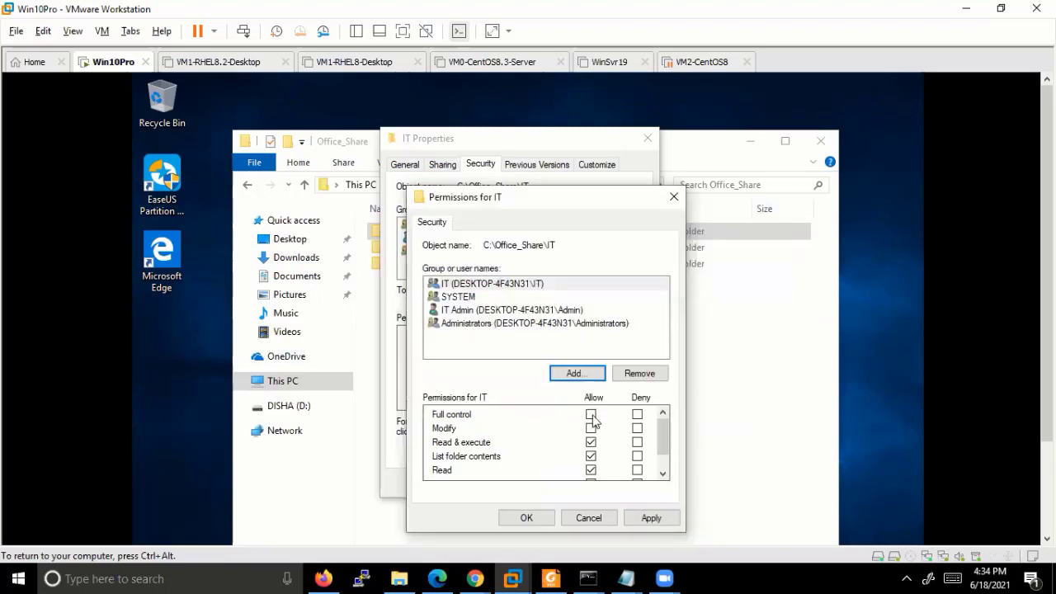
Allow the IT group Full control in the IT folder's security permissions, apply the change, and close the folder's properties.
left_click(600, 476)
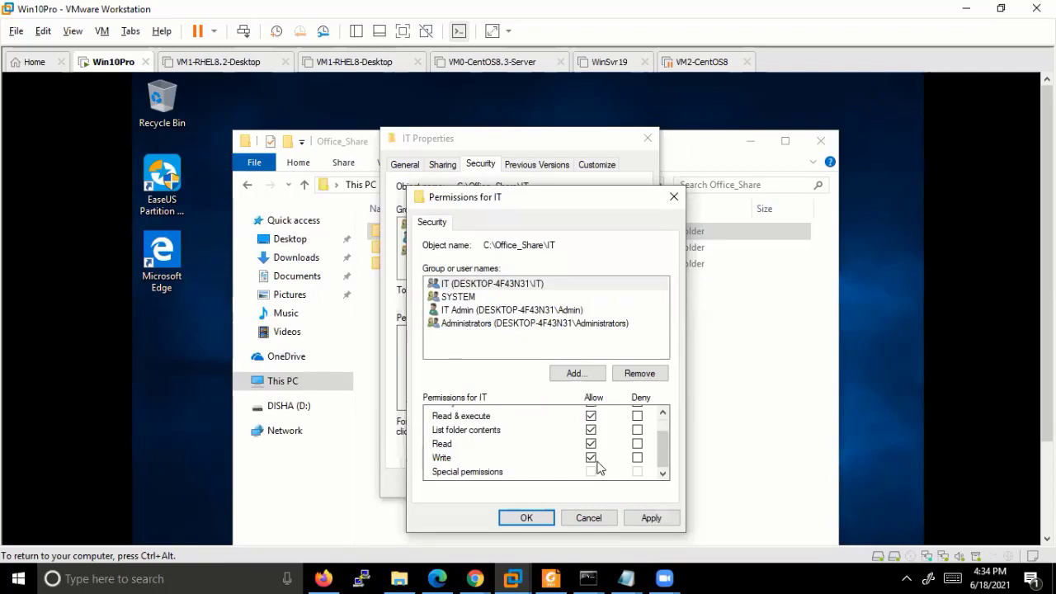
scroll(586, 425, "up", 1)
left_click(584, 416)
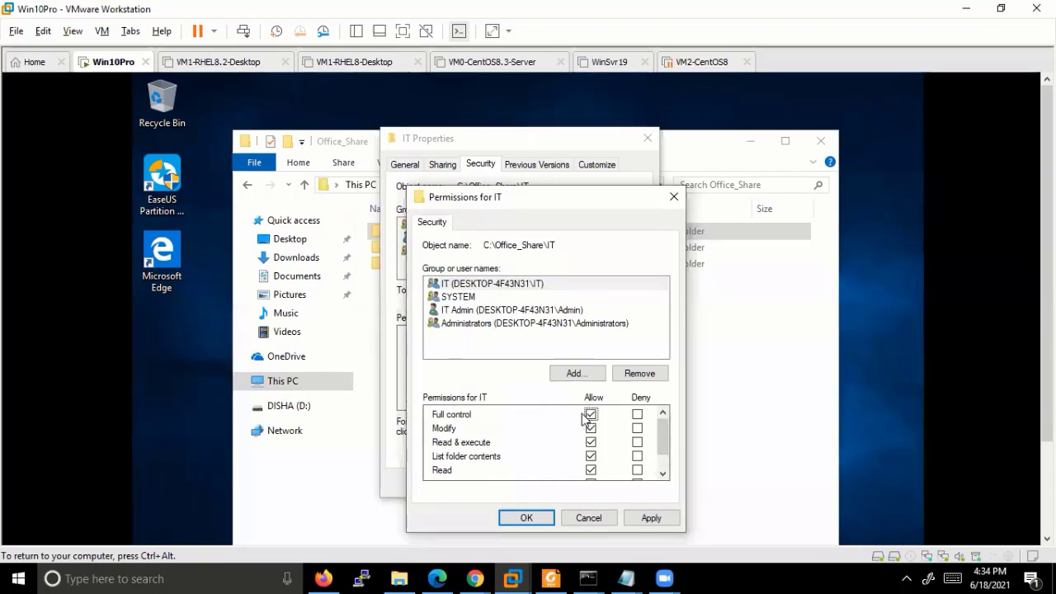
left_click(586, 415)
scroll(578, 466, "down", 1)
left_click(651, 517)
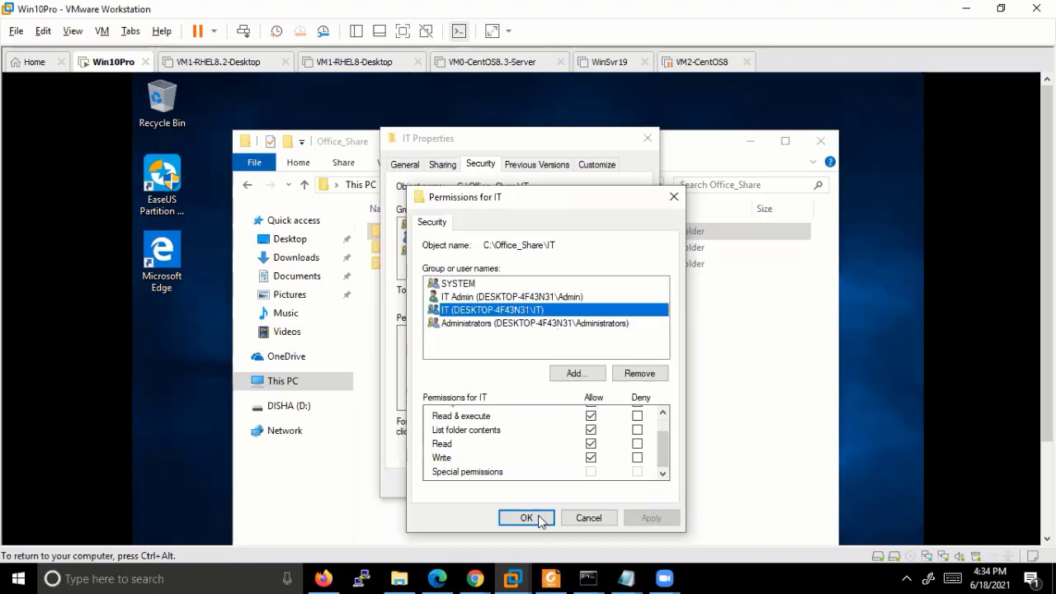
key("Return")
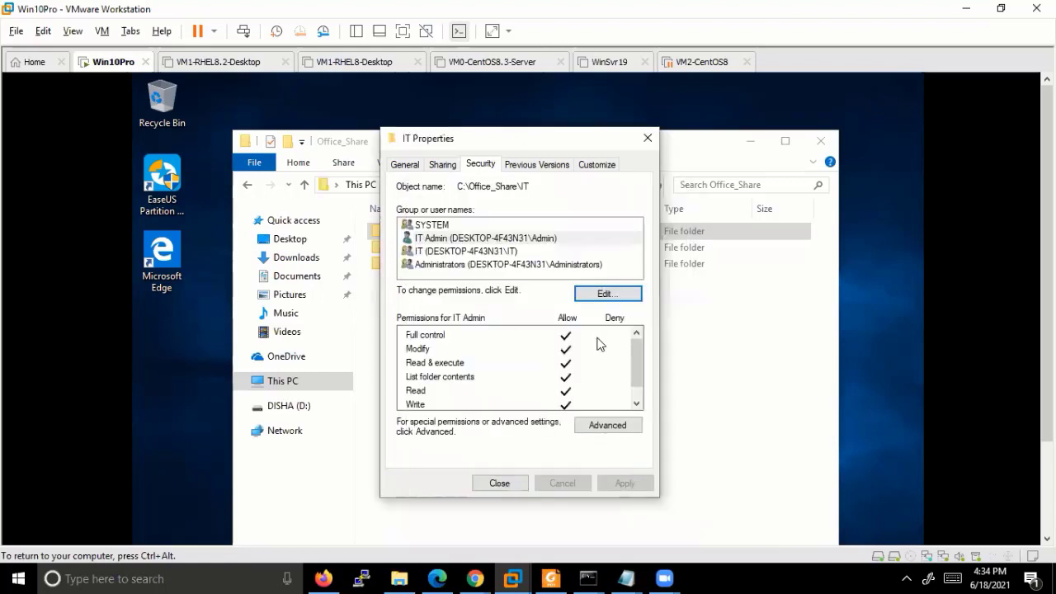
scroll(599, 346, "down", 1)
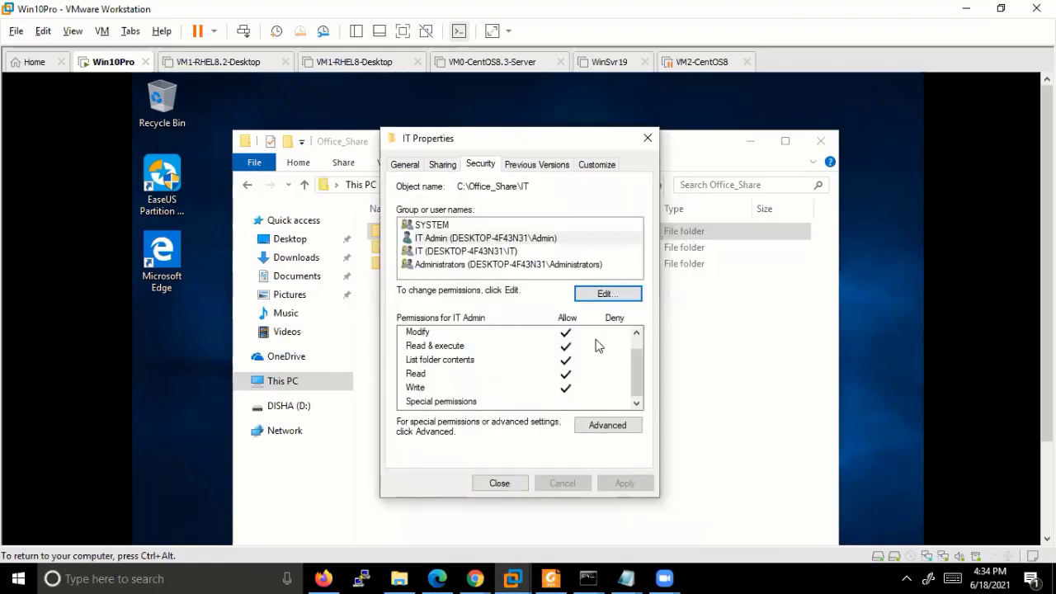
left_click(500, 482)
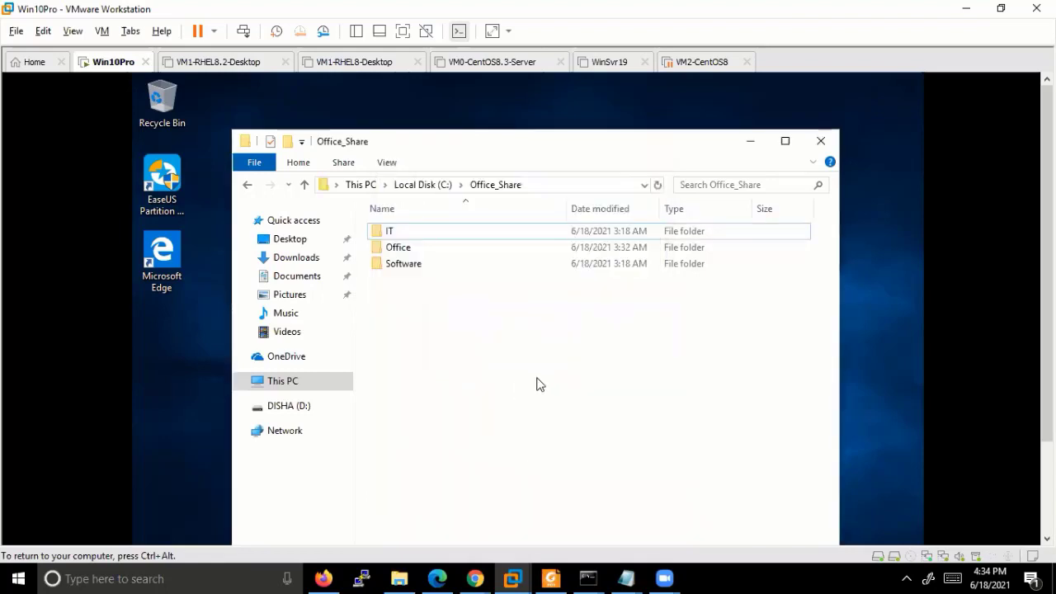
Switch to the host's File Explorer, refresh the 192.168.43.180 share list, and open the IT folder inside Office_Share.
left_click(518, 578)
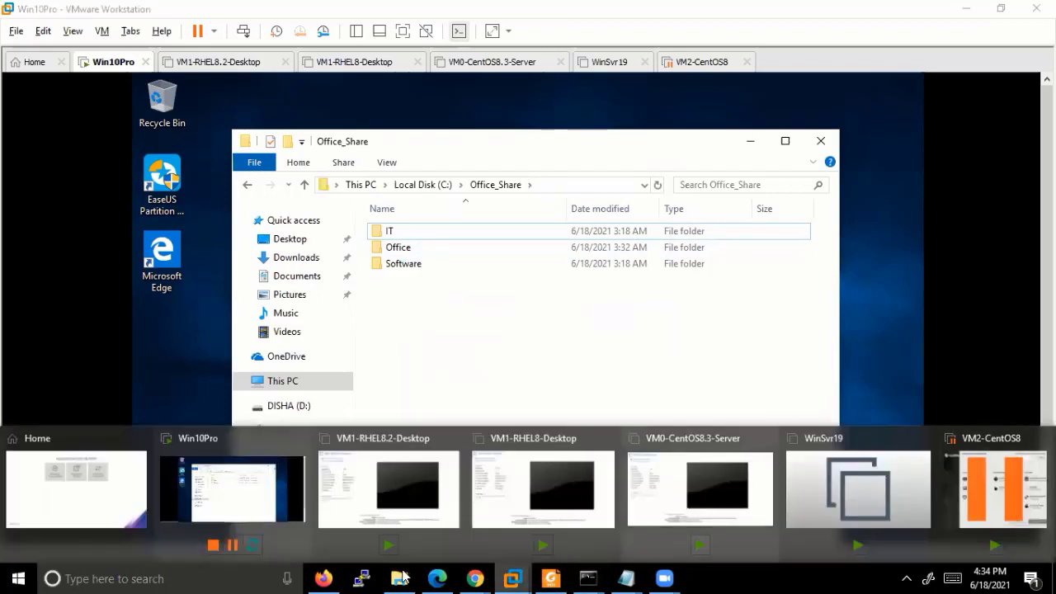
right_click(485, 243)
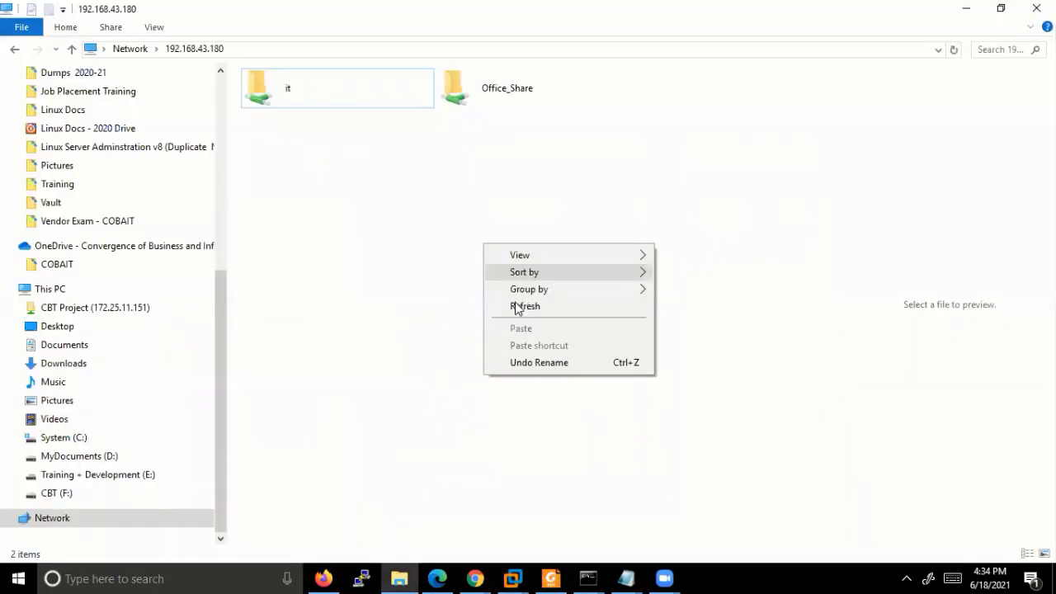
left_click(514, 306)
double_click(506, 93)
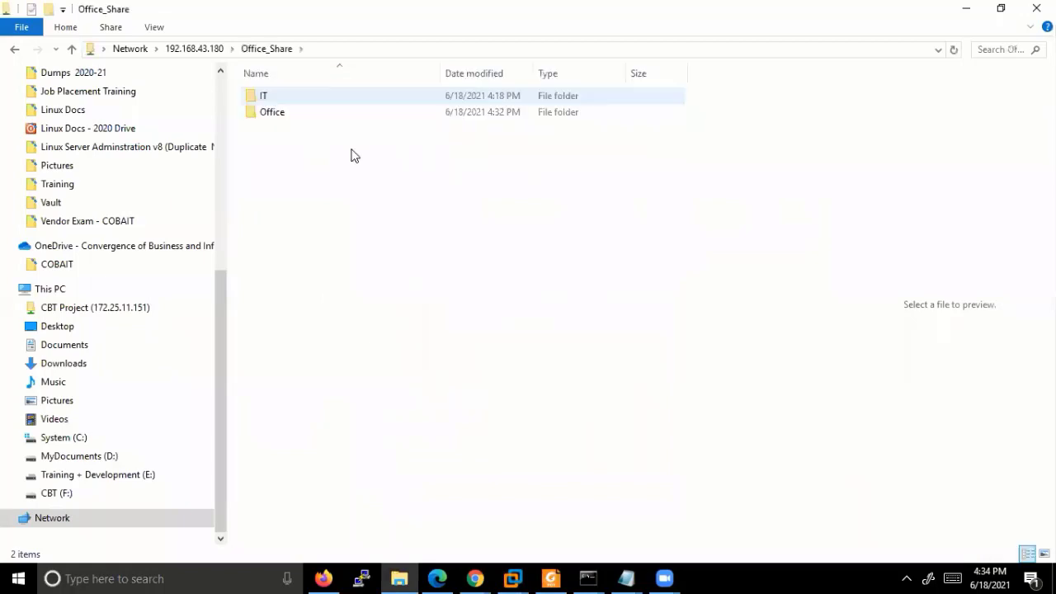
double_click(281, 97)
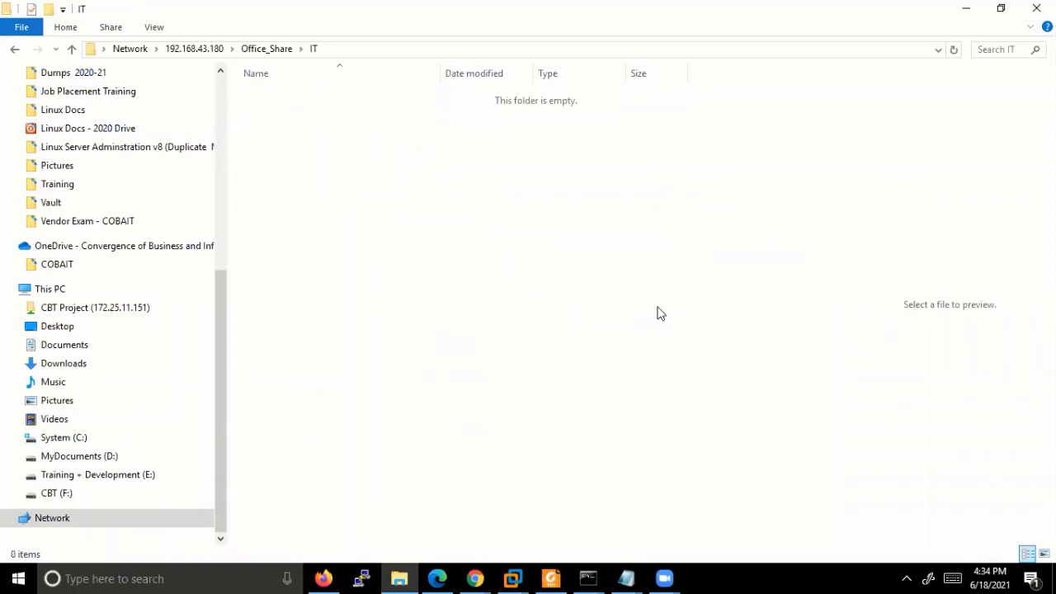
Create a new folder named "IT Admin" inside the shared IT folder.
right_click(656, 282)
key("w")
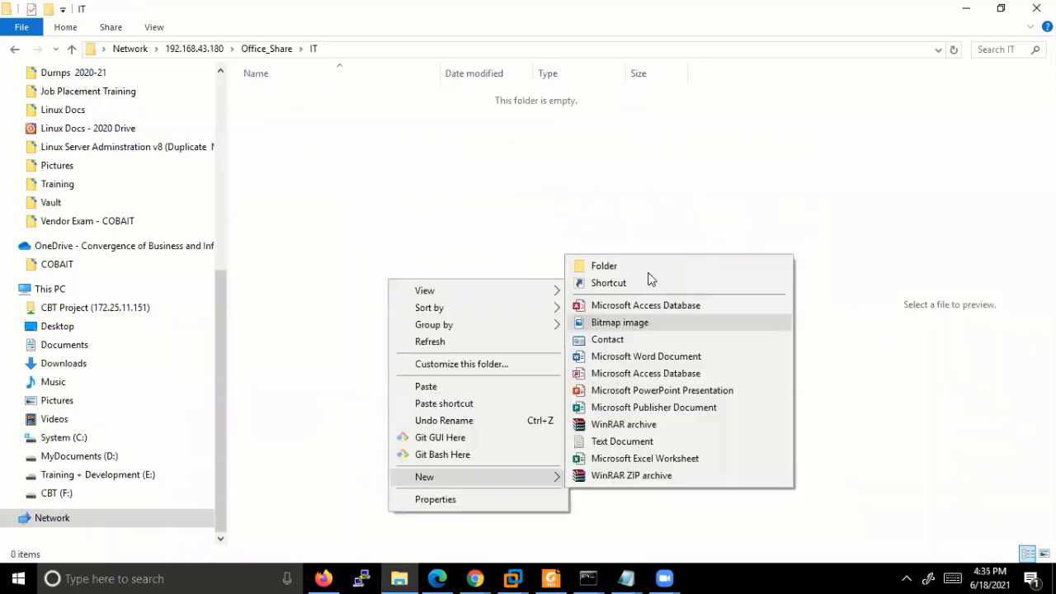
key("f")
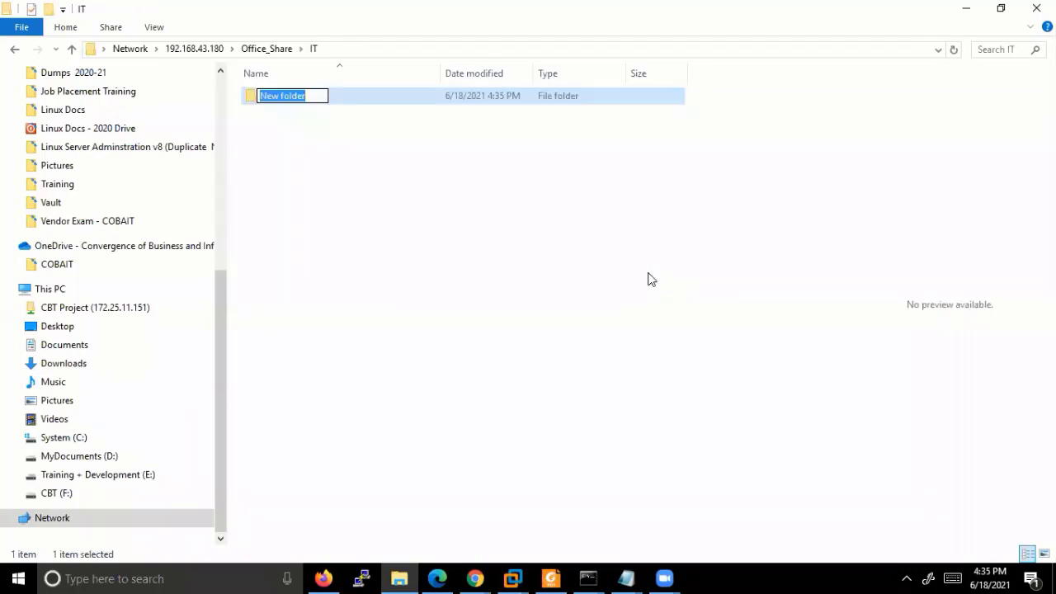
type("Helep")
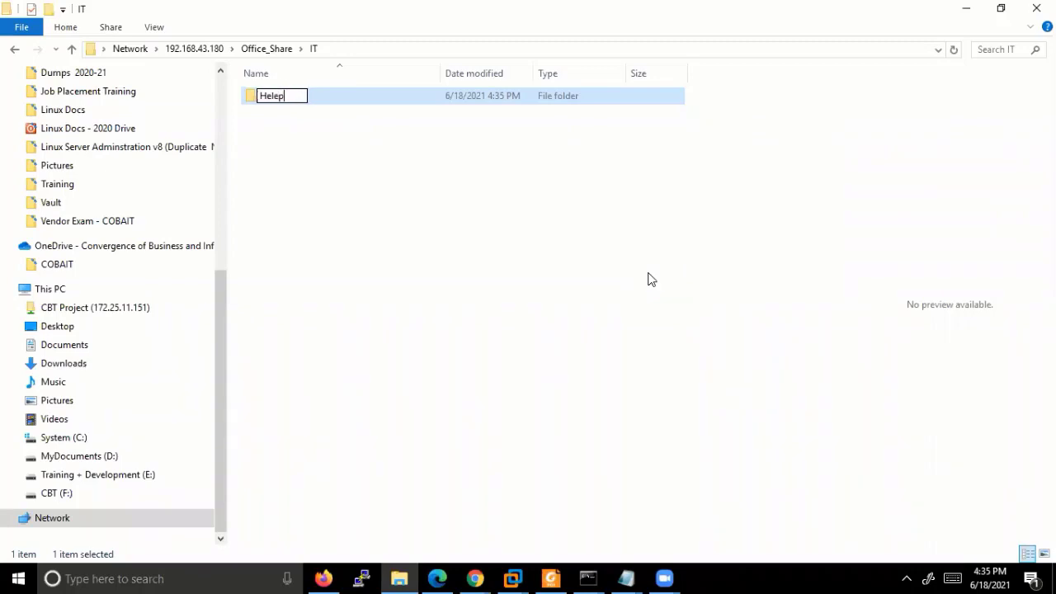
key("BackSpace")
key("BackSpace")
key("BackSpace")
key("BackSpace")
key("BackSpace")
type("IT Admin")
key("Return")
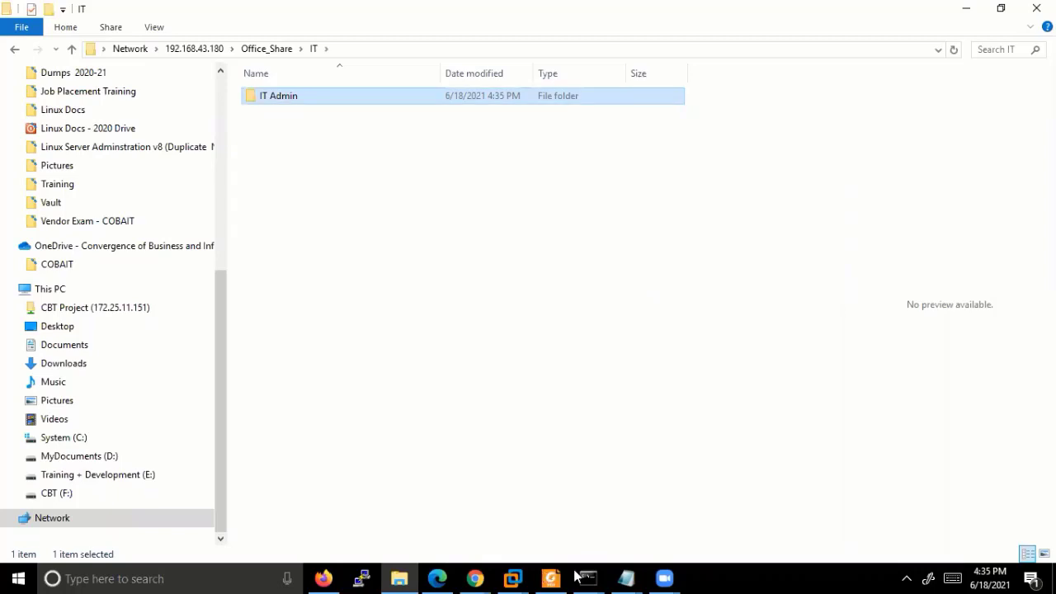
Switch to Foxit Reader and highlight the whole Lab 21 row, "Share File and Directories on Windows Operating Systems", in the lab list.
left_click(551, 578)
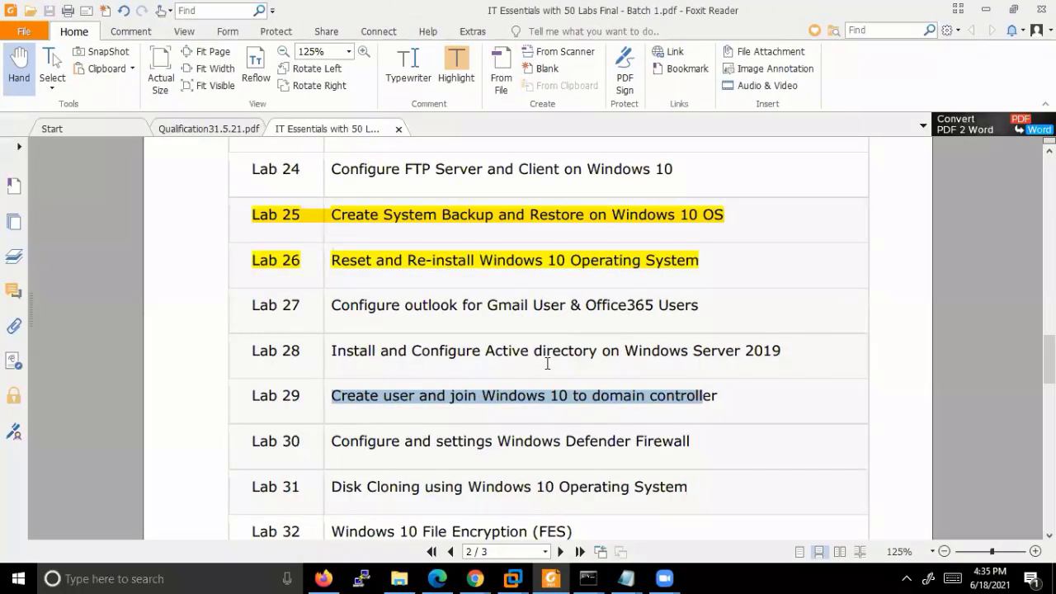
scroll(547, 363, "up", 3)
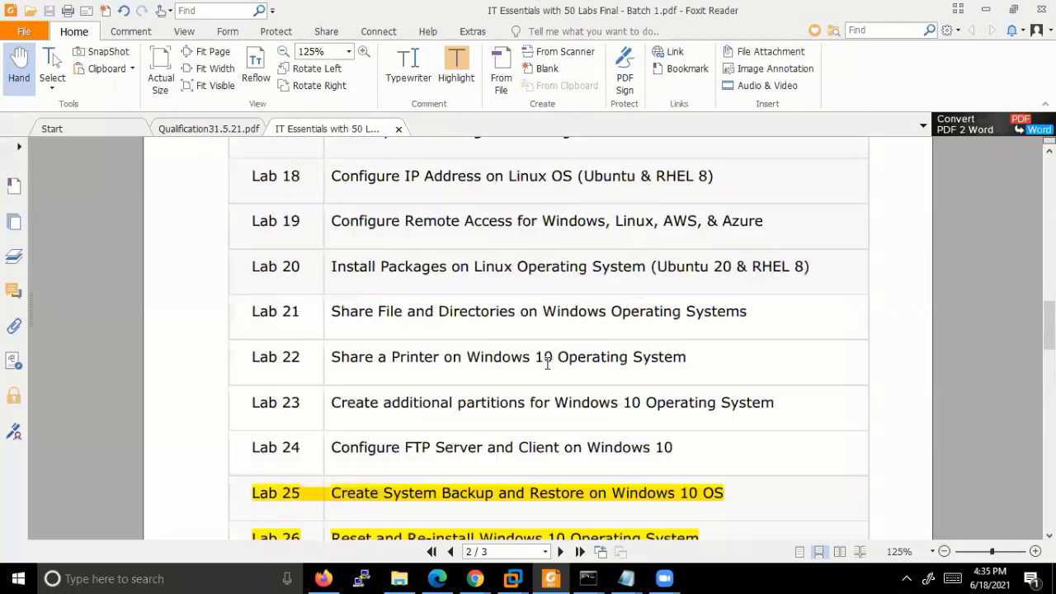
triple_click(430, 311)
right_click(456, 353)
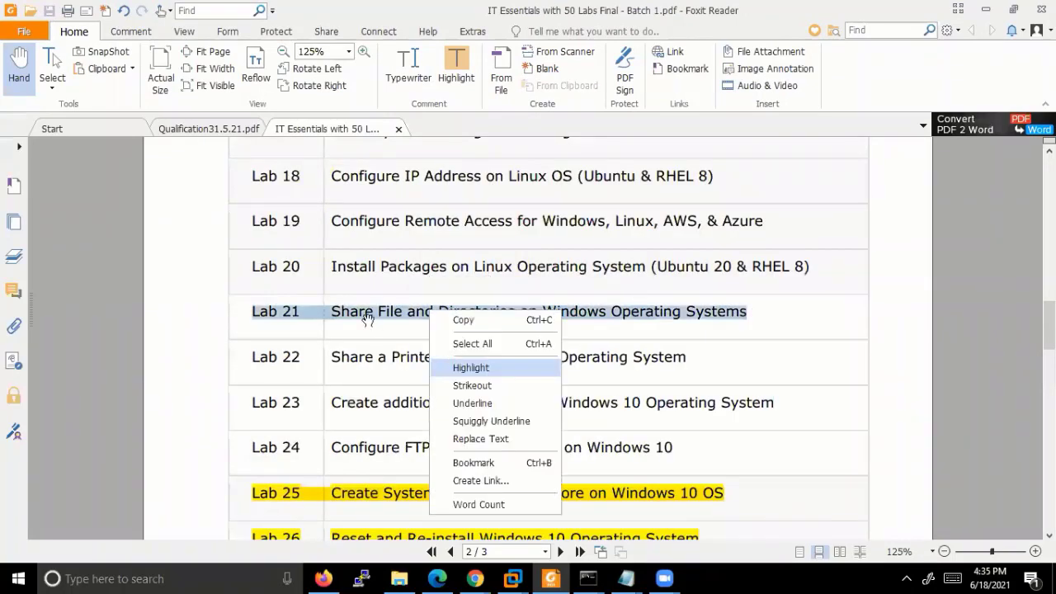
left_click(369, 318)
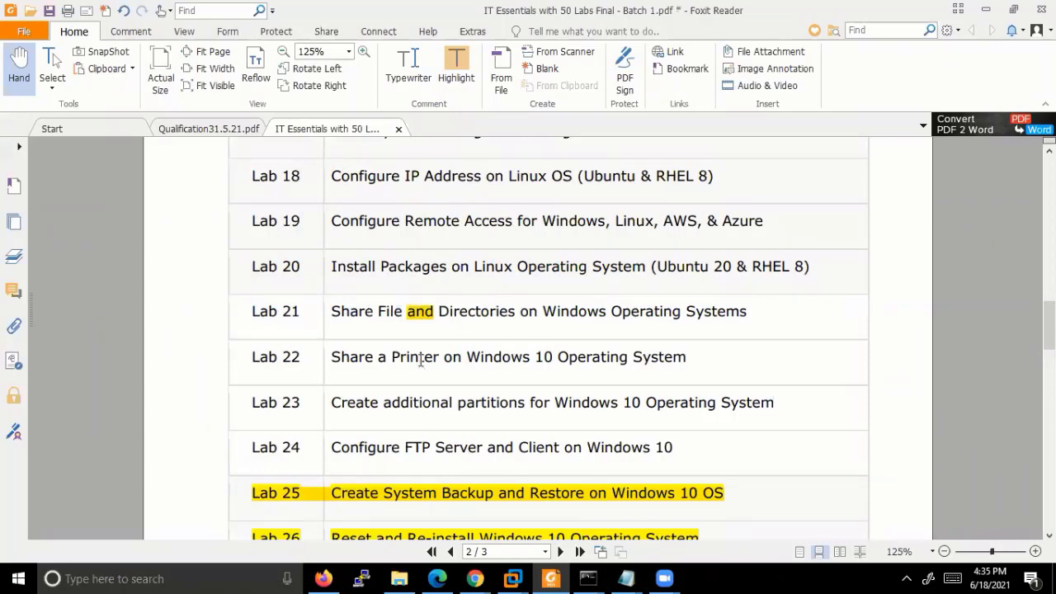
triple_click(369, 312)
right_click(369, 308)
key("Down")
key("Down")
key("Down")
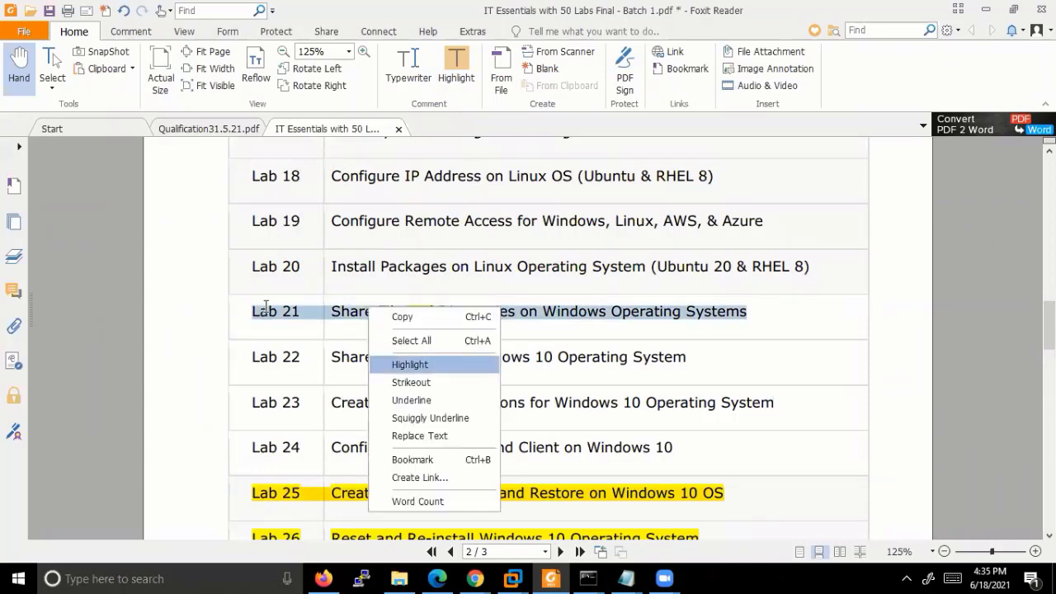
key("Return")
triple_click(266, 312)
right_click(266, 312)
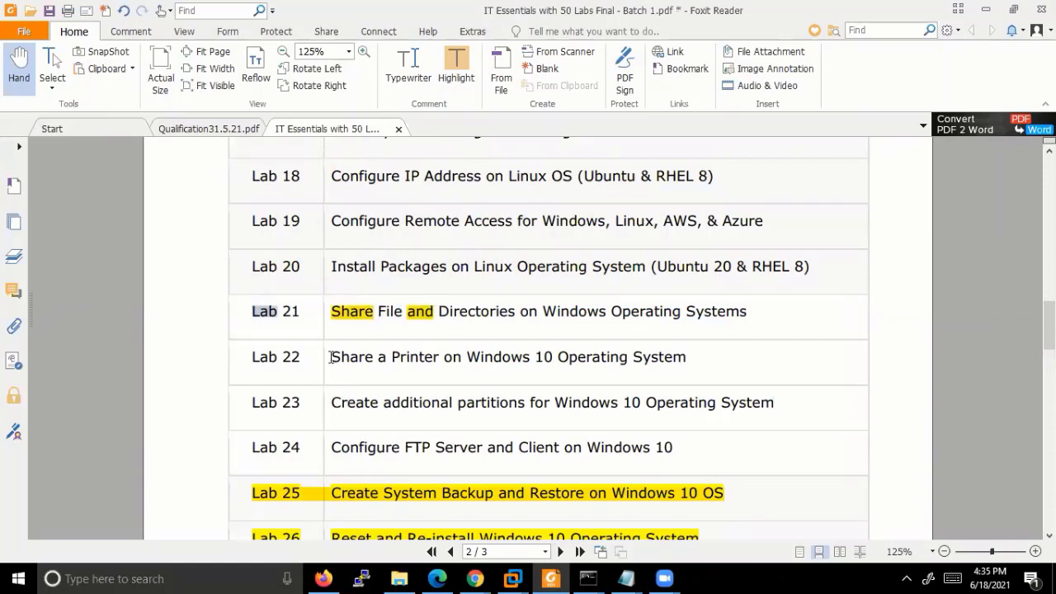
left_click(329, 360)
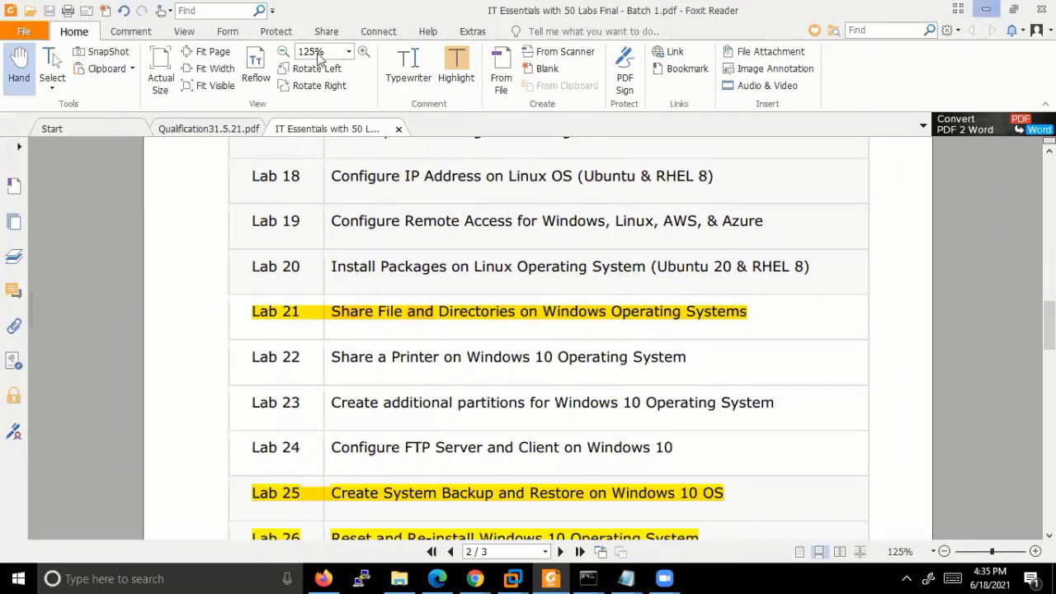
Return to the host's File Explorer and go up from the IT folder to the 192.168.43.180 share list.
key("super+Down")
key("alt+Up")
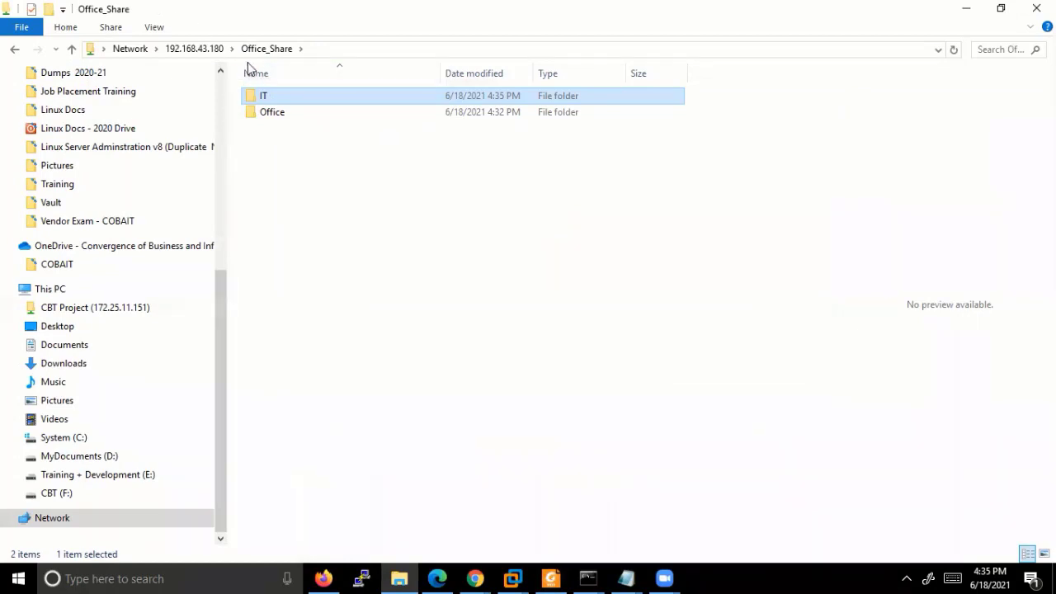
key("alt+Up")
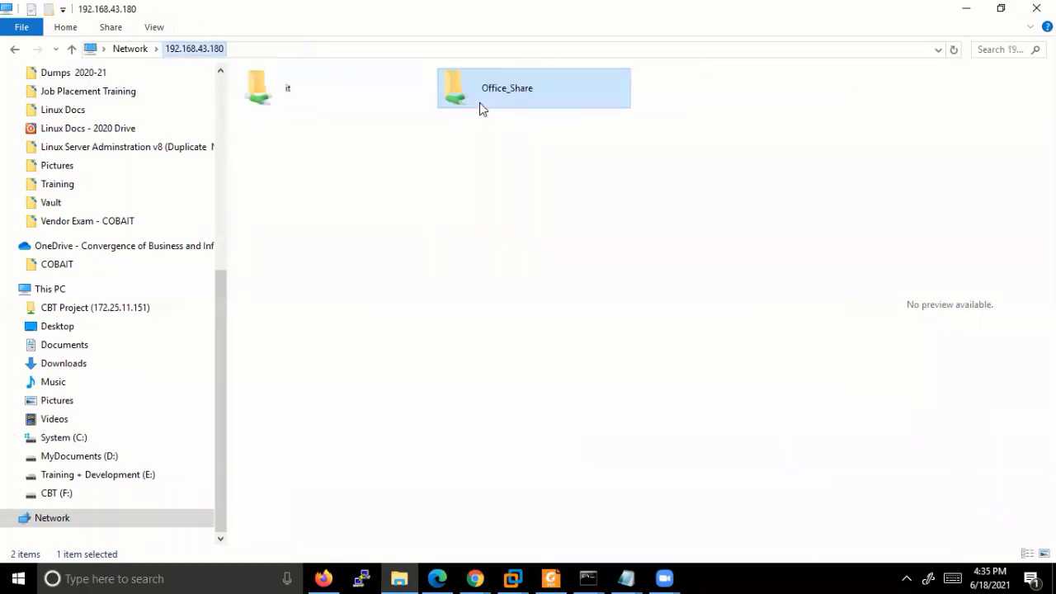
Switch to the Win10Pro virtual machine in VMware and go from Office_Share up to This PC.
left_click(521, 575)
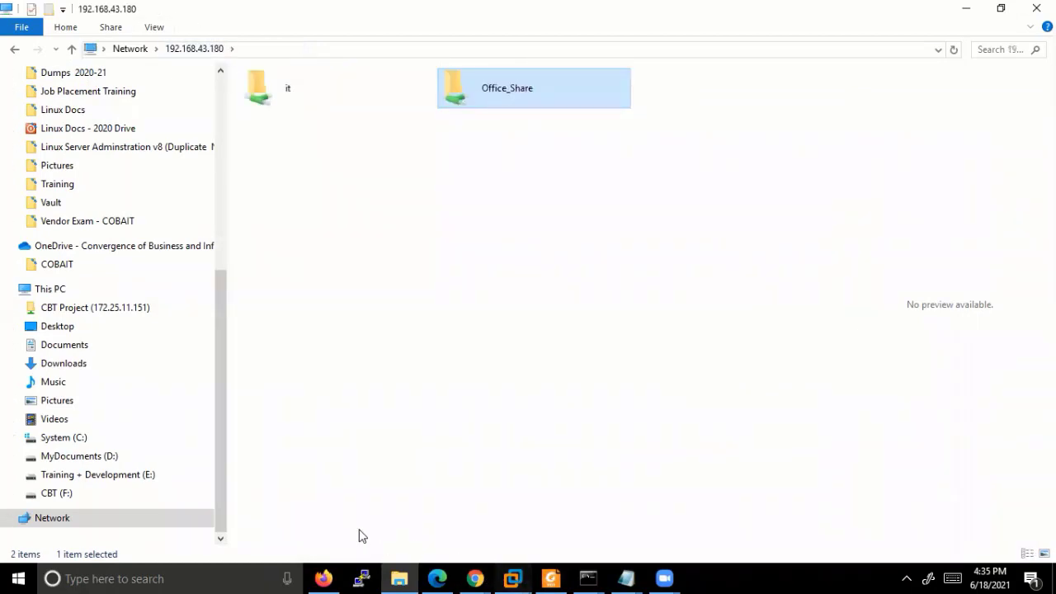
left_click(232, 489)
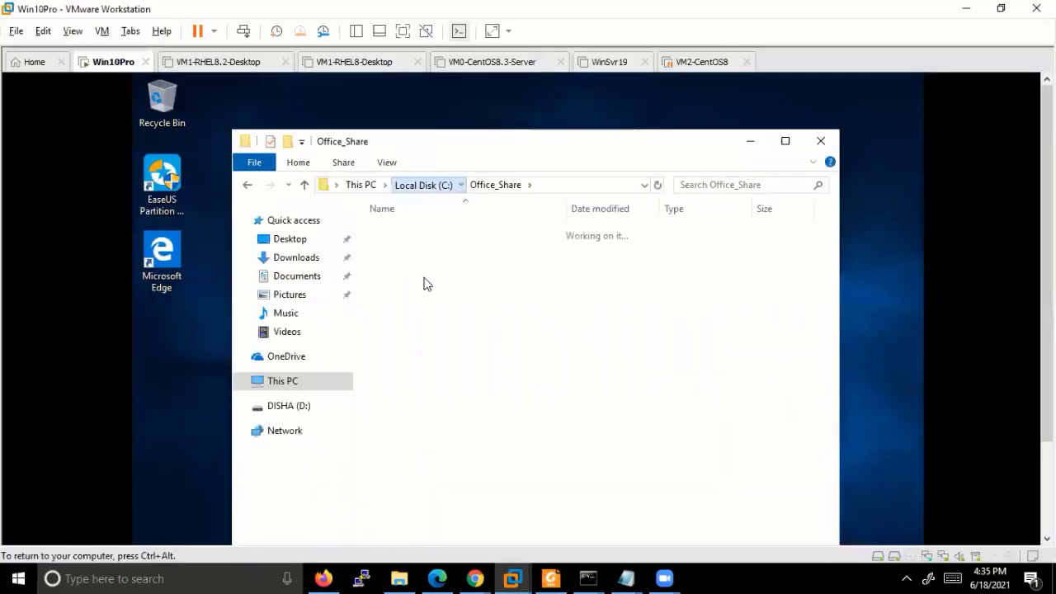
key("alt+Up")
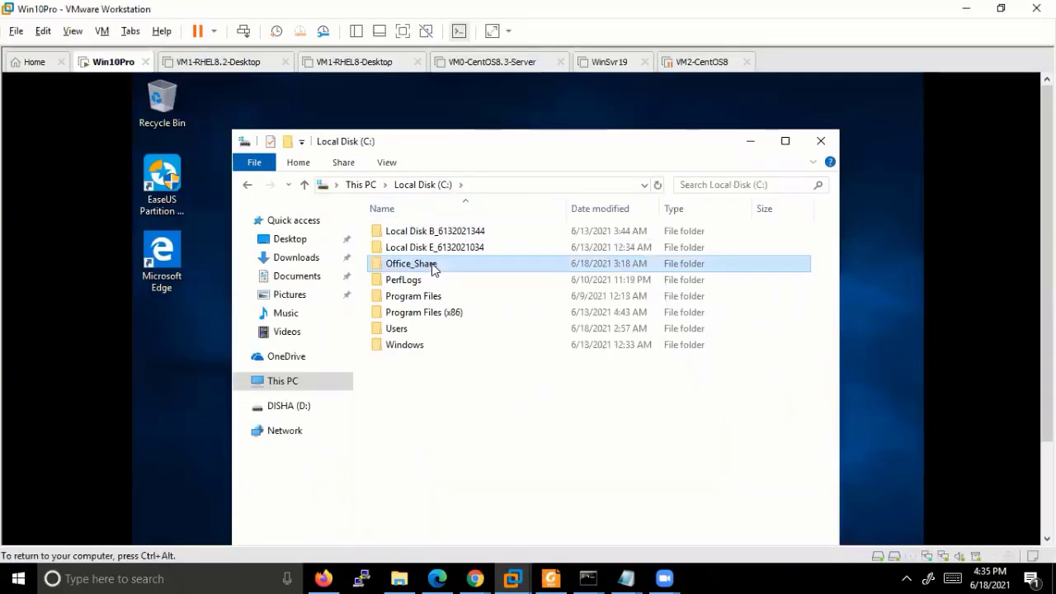
left_click(299, 386)
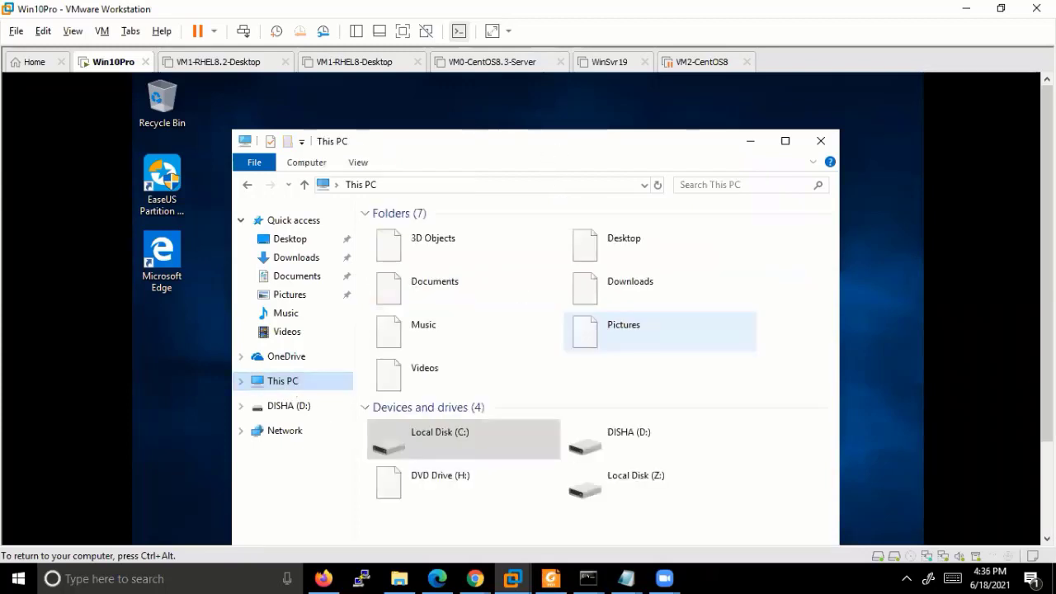
Review the sharing settings of Local Disk (Z:) and close its properties.
left_click_drag(531, 152, 450, 97)
left_click(603, 417)
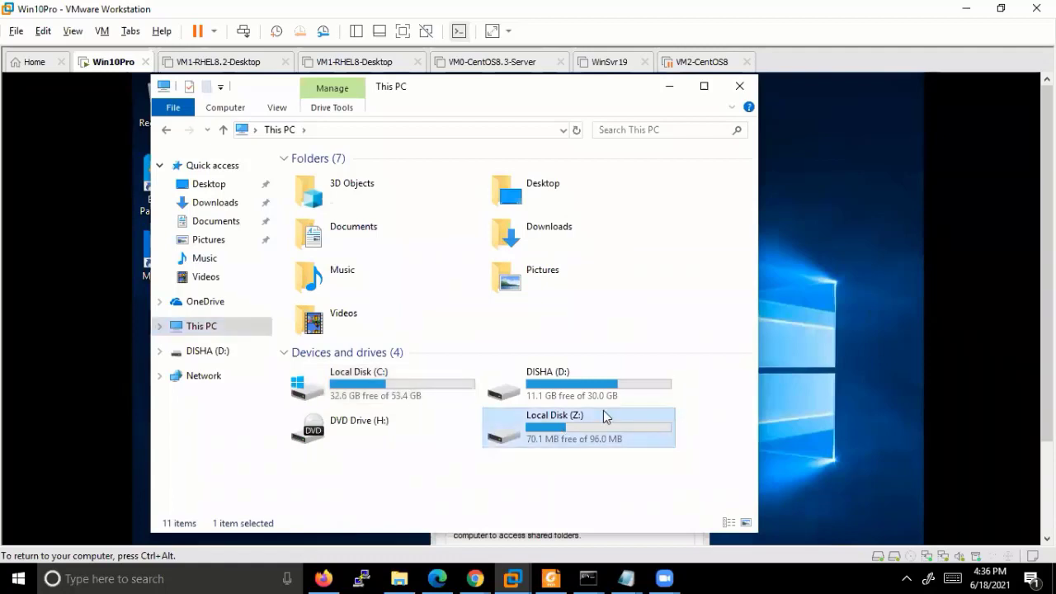
key("shift+F10")
left_click(615, 415)
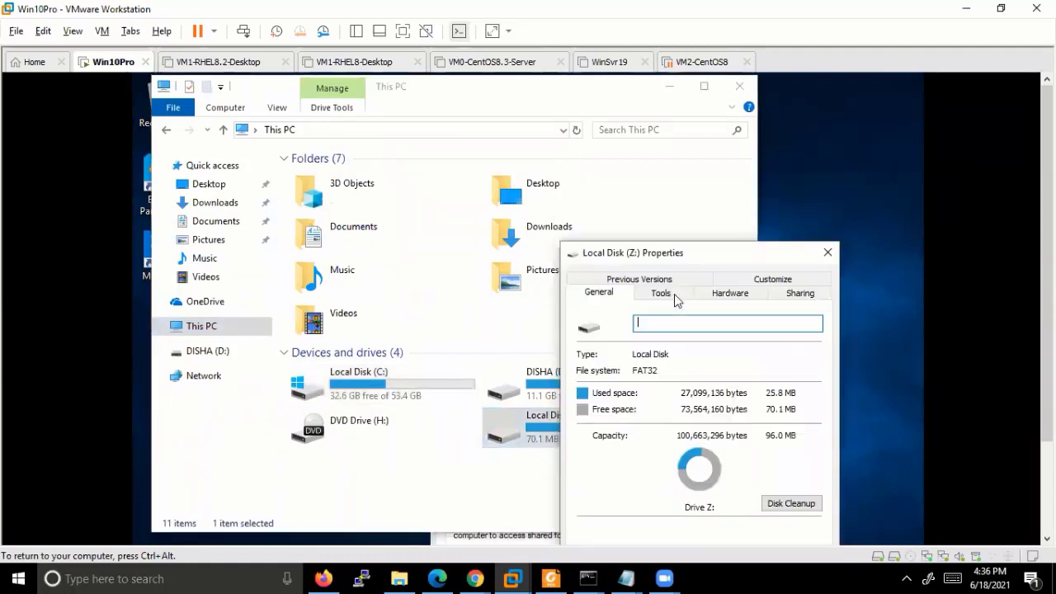
left_click(801, 296)
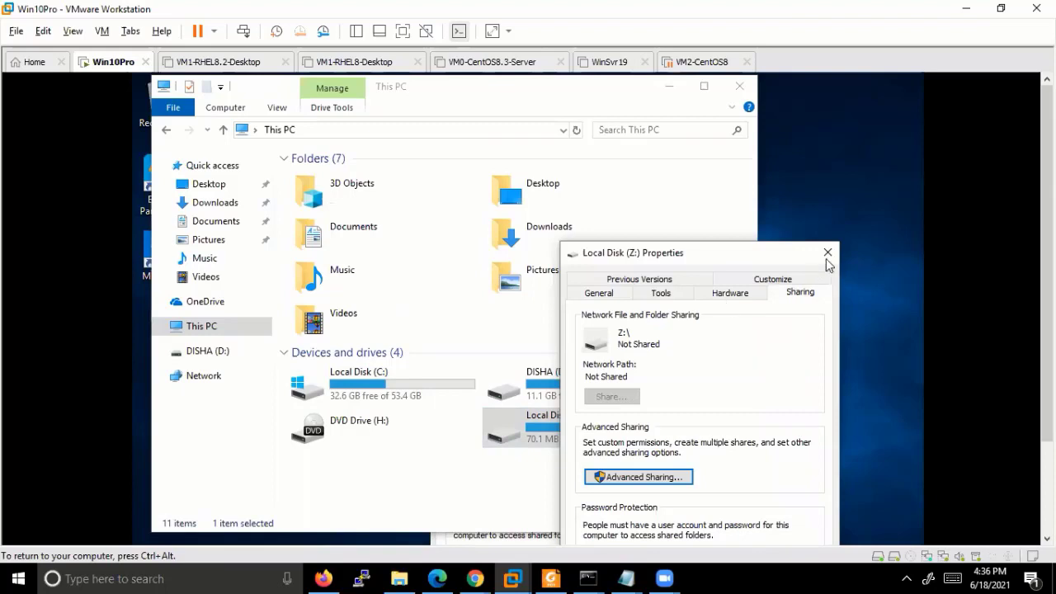
key("Escape")
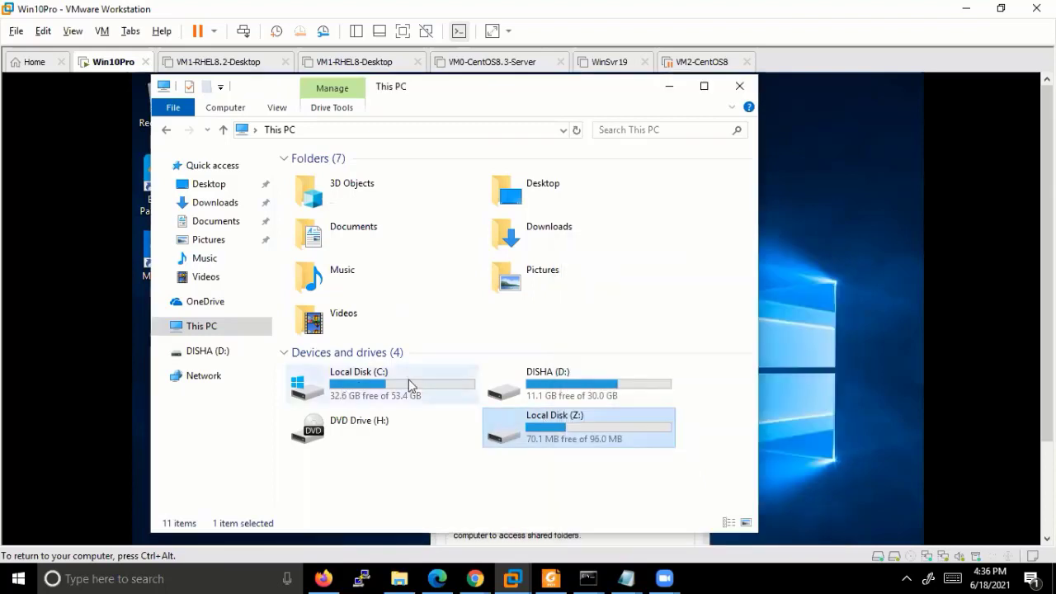
Open Local Disk (C:) and select the Office_Share folder.
double_click(363, 381)
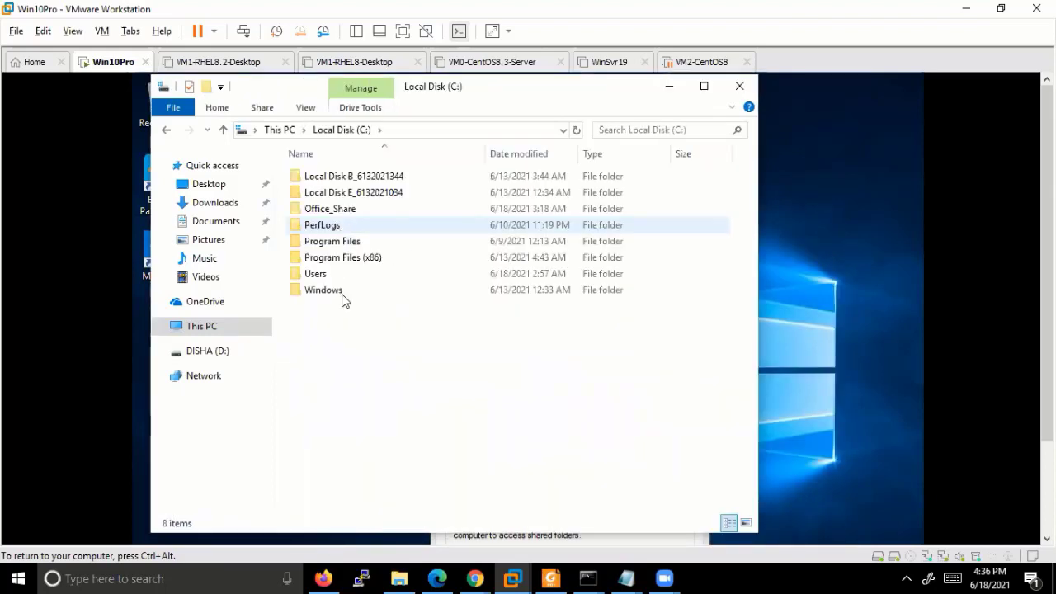
key("u")
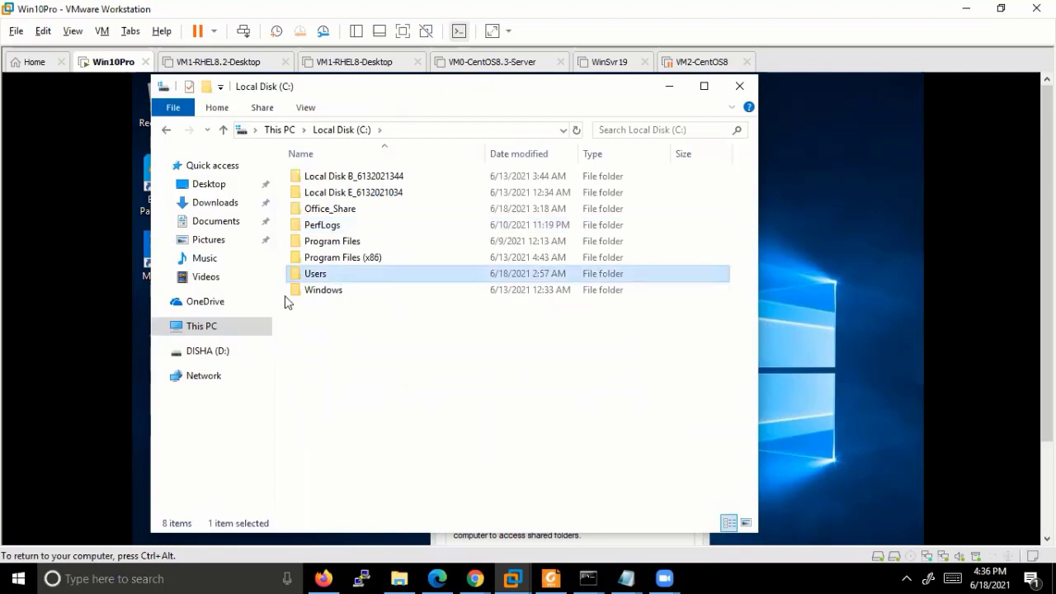
key("o")
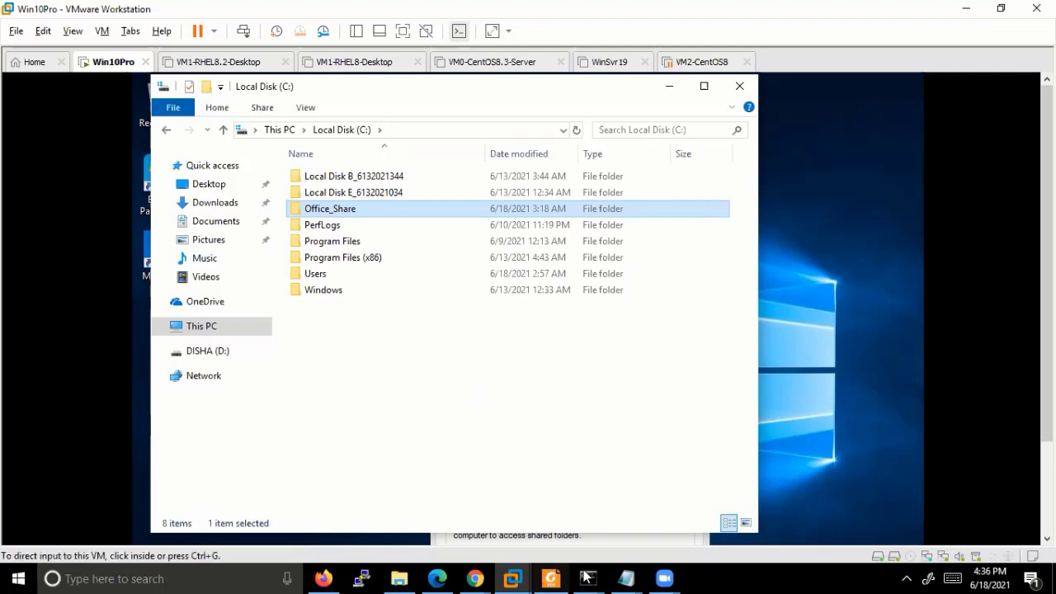
mouse_move(589, 578)
left_click(517, 549)
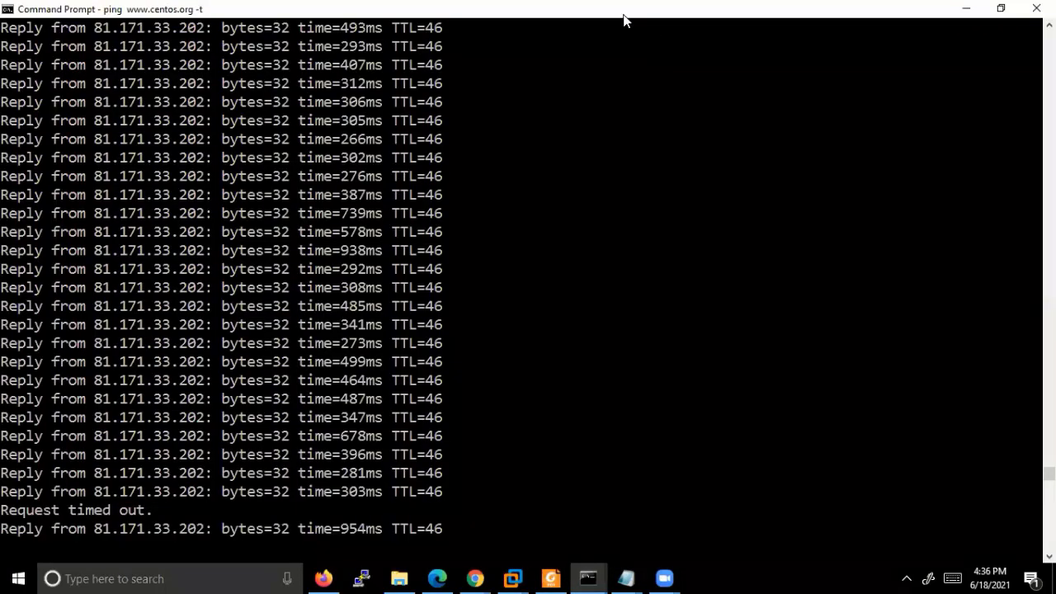
key("alt+Tab")
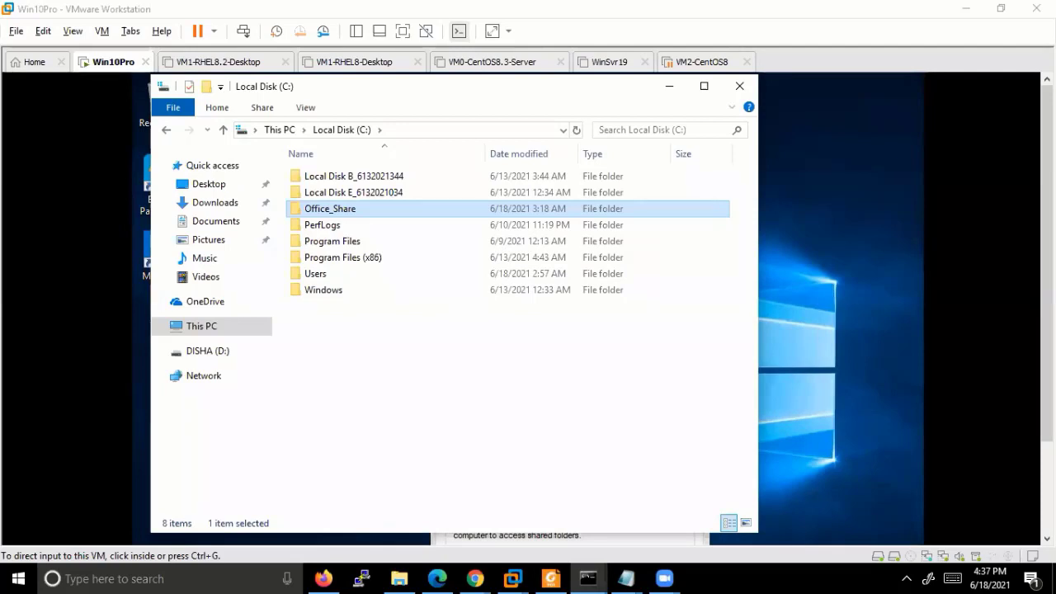
Review the general properties of Office_Share, close them, and open the folder.
left_click(633, 405)
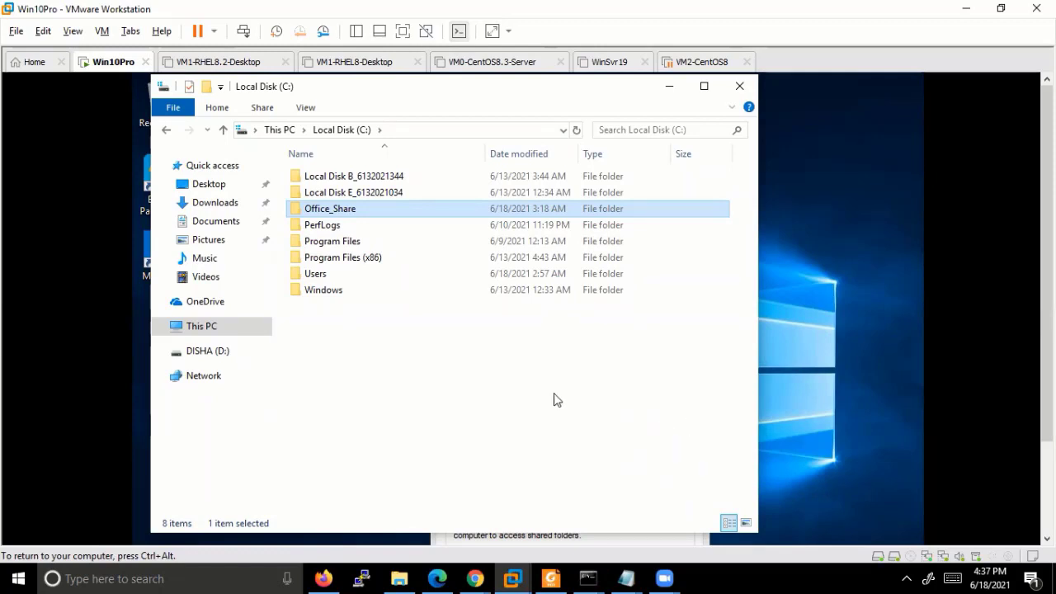
right_click(367, 213)
left_click(451, 491)
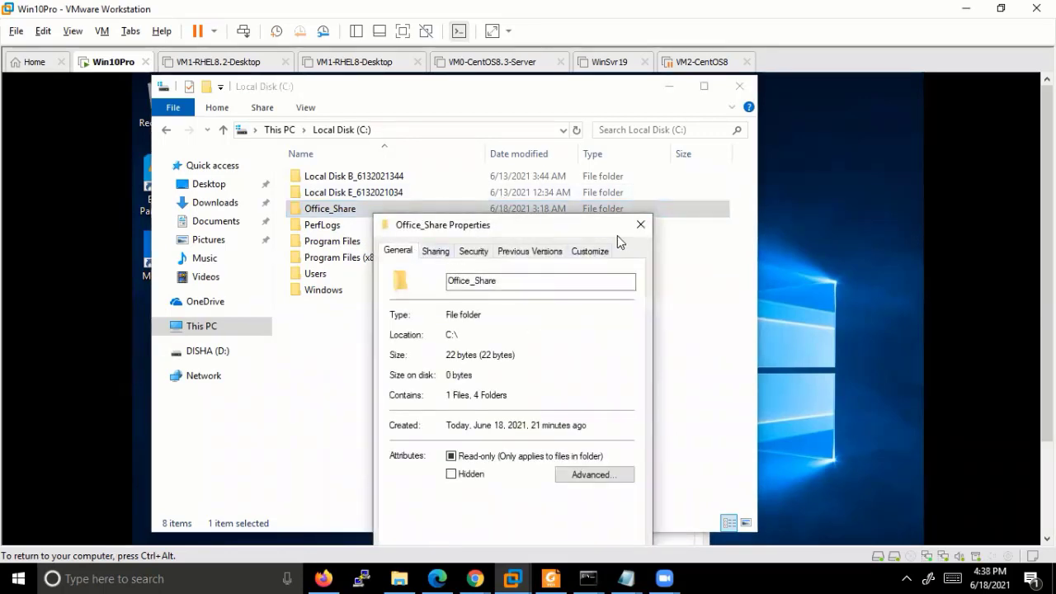
left_click(641, 225)
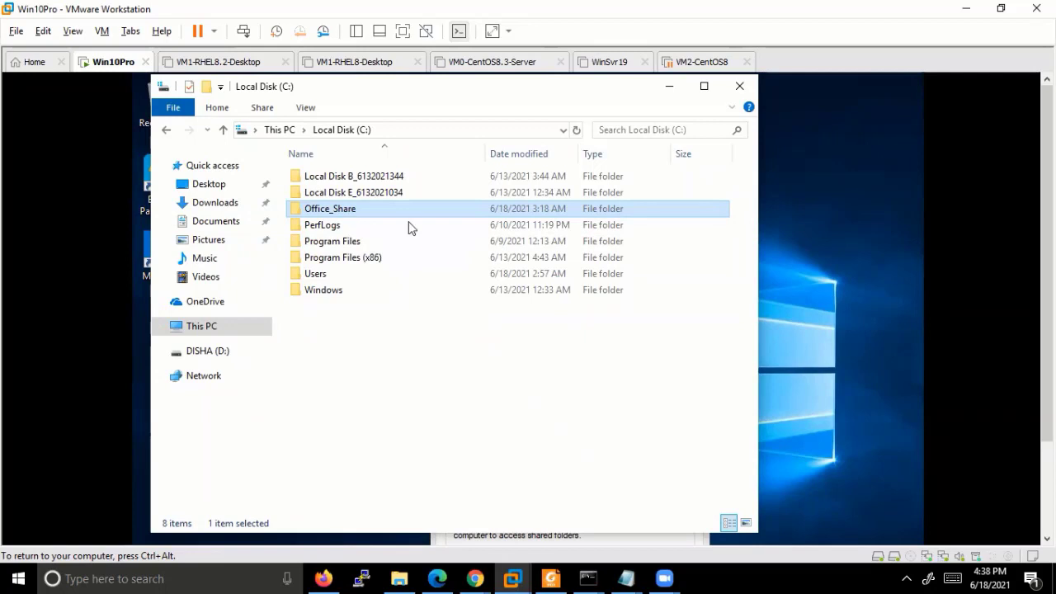
key("Return")
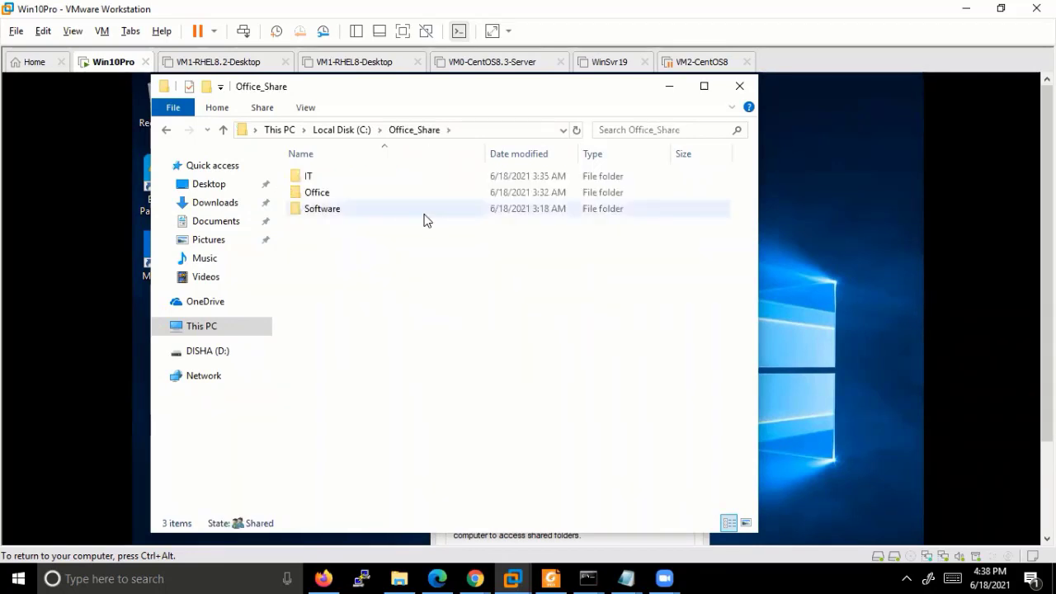
Go over the IT, Office and Software subfolders of Office_Share and select the IT folder.
left_click(398, 578)
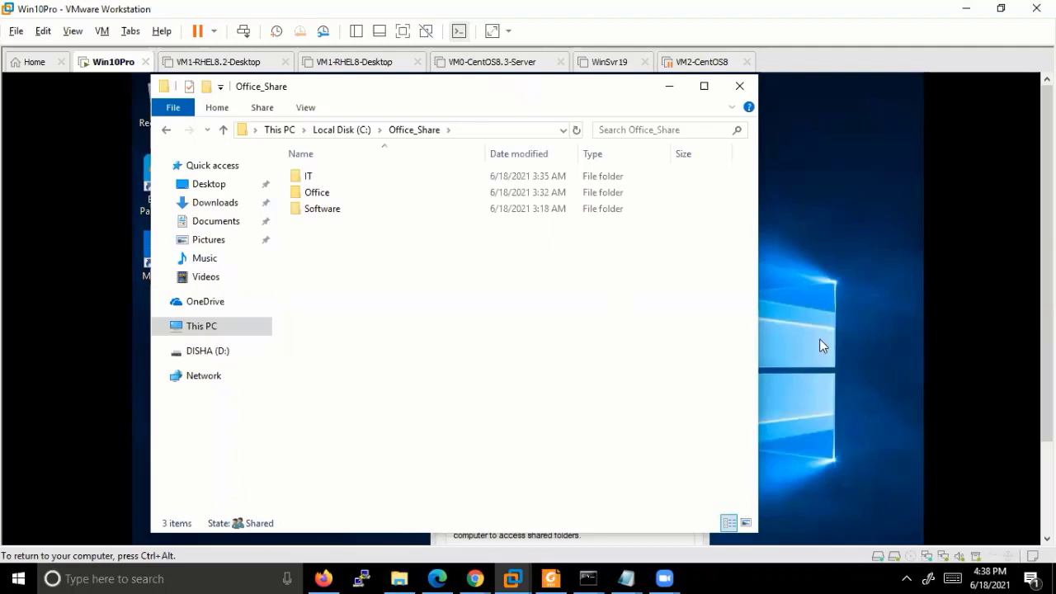
key("ctrl+alt")
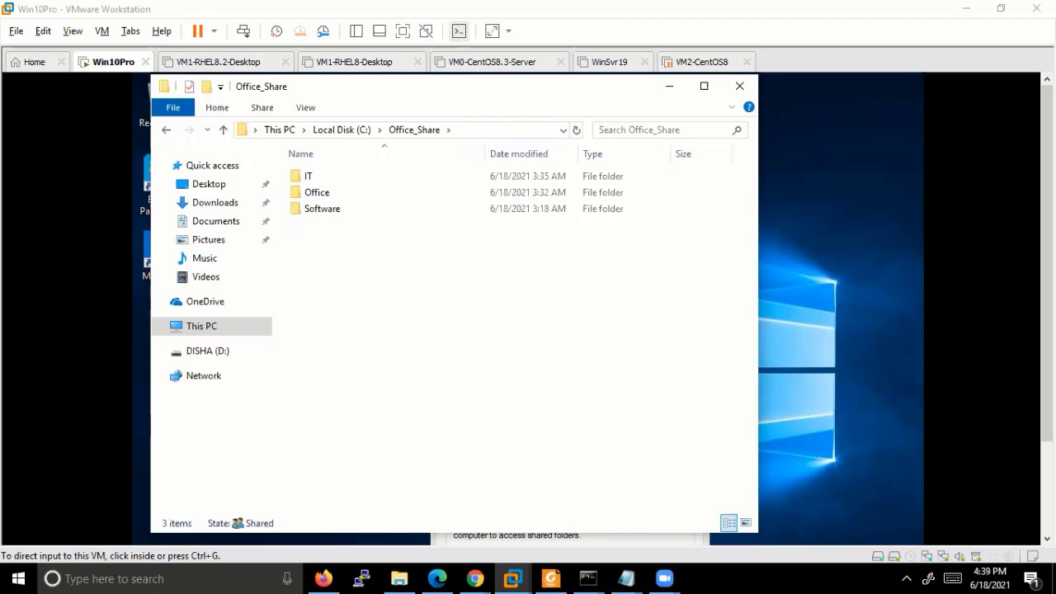
left_click(512, 348)
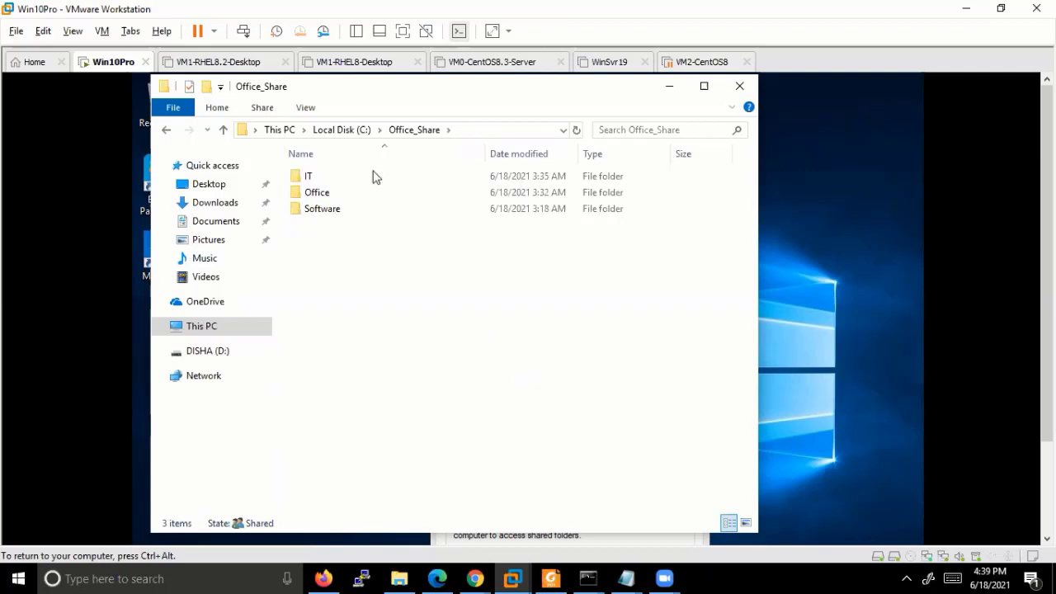
left_click_drag(389, 217, 347, 174)
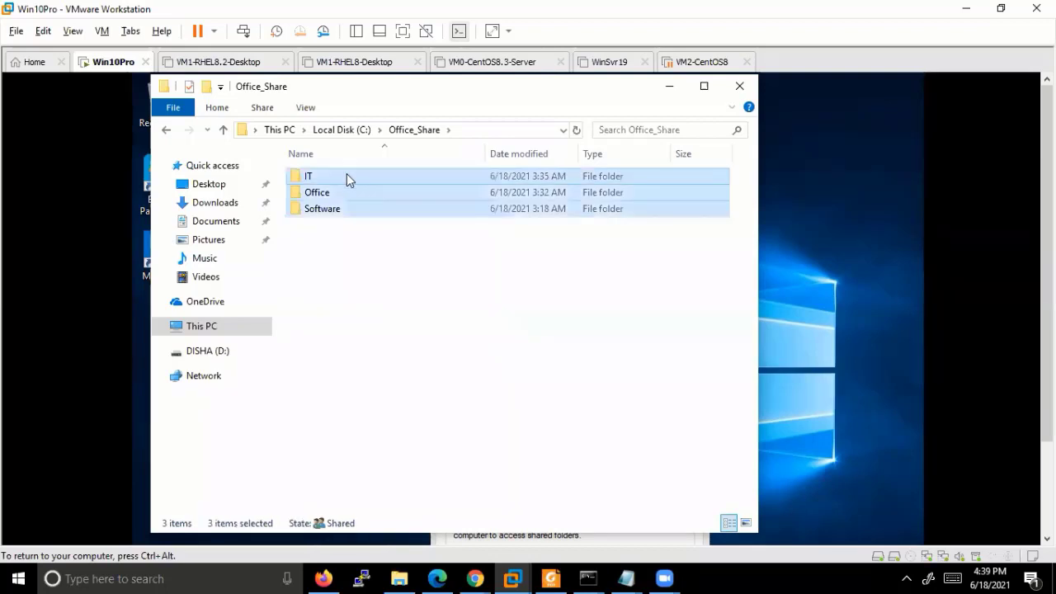
left_click(347, 175)
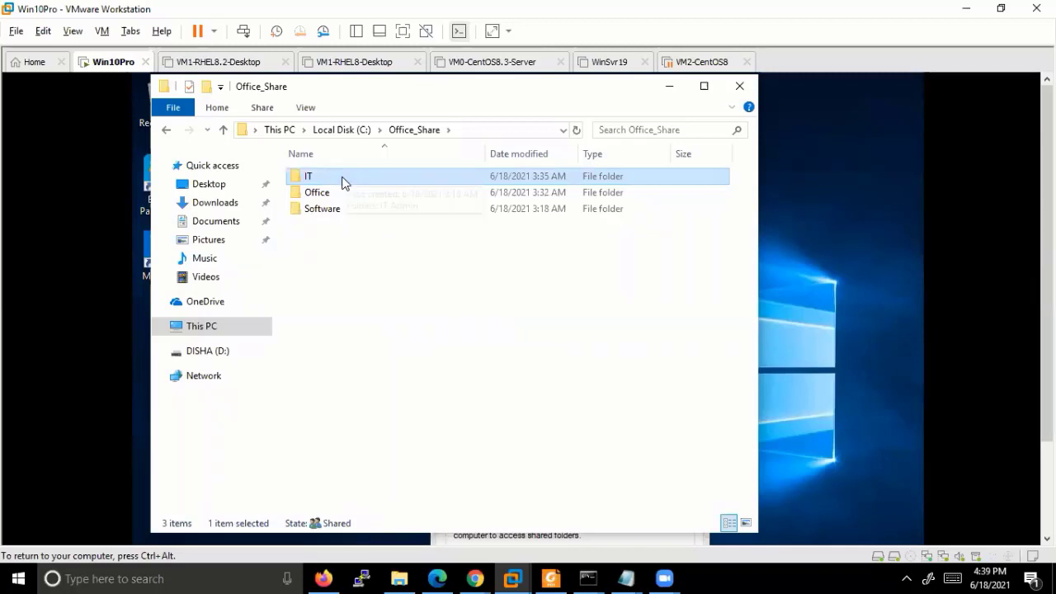
Go through the IT, Office and Software subfolders once more and return to Local Disk (C:).
mouse_move(343, 181)
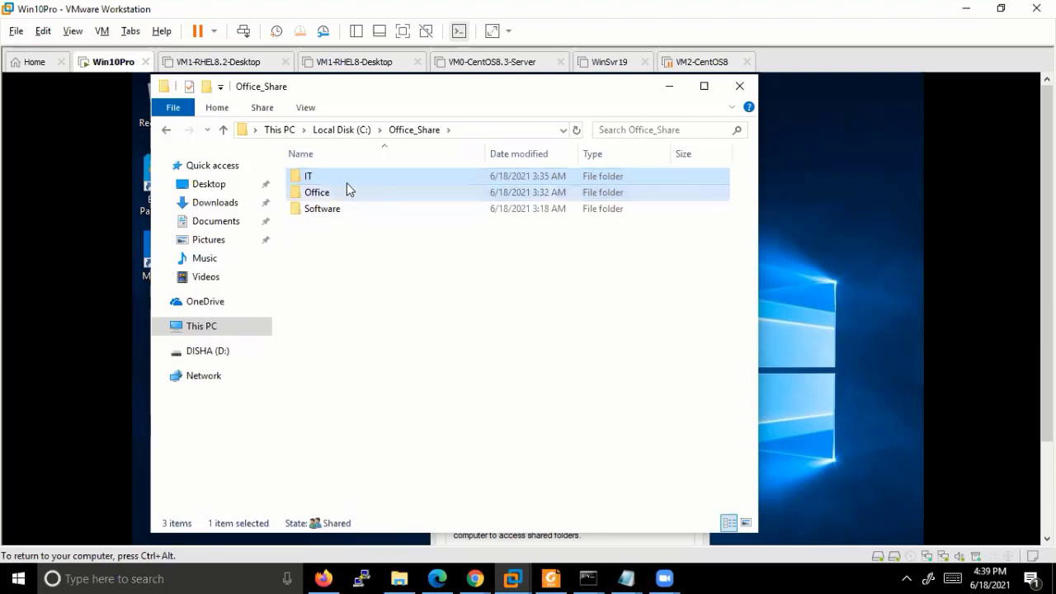
key("Down")
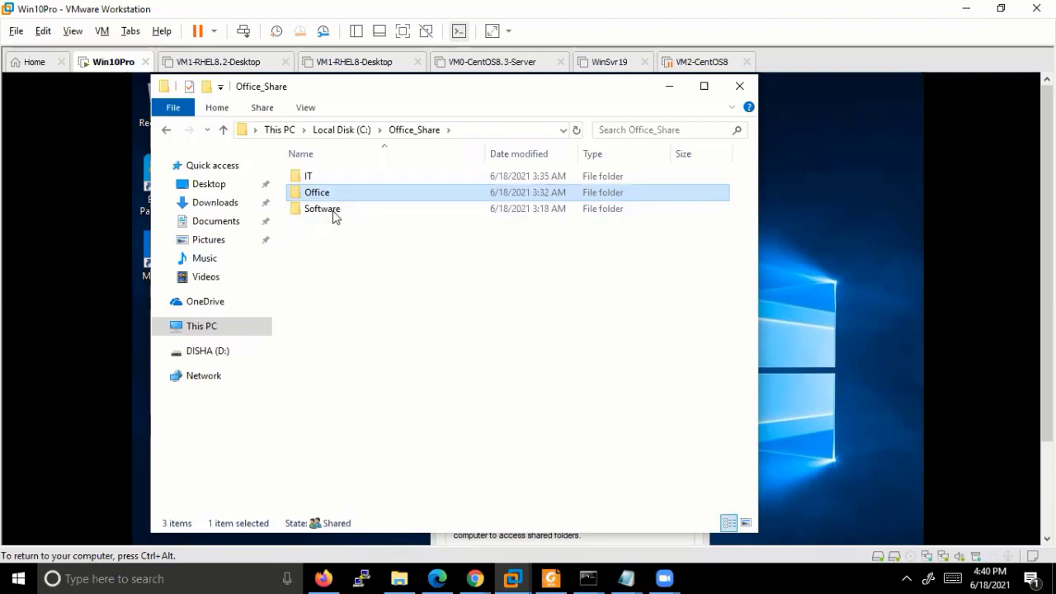
key("Down")
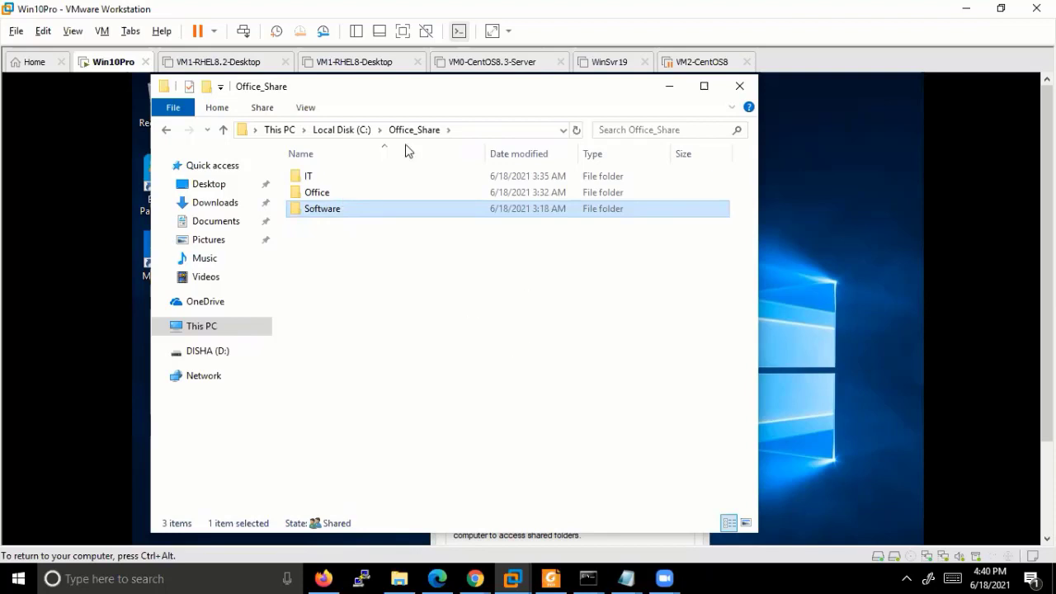
key("alt+Up")
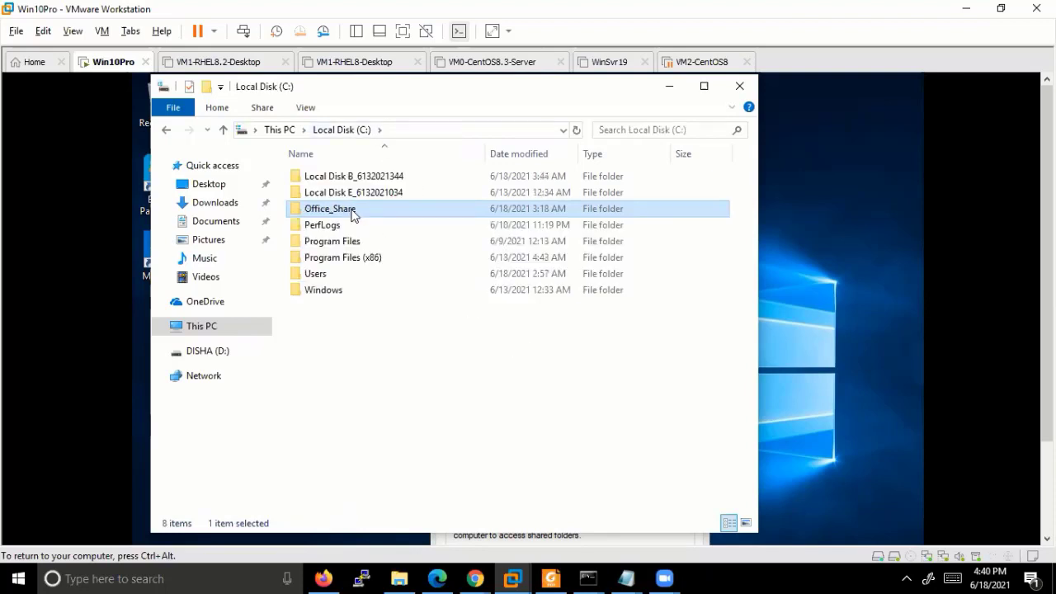
Change the folder icon of Office_Share to the red power symbol from SHELL32.dll and apply it.
right_click(352, 213)
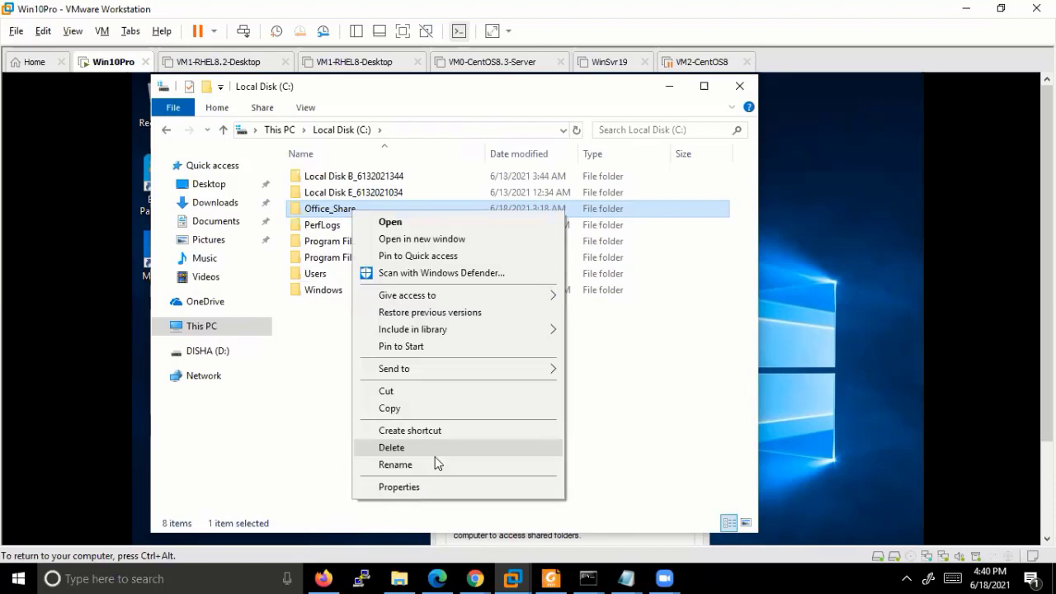
key("r")
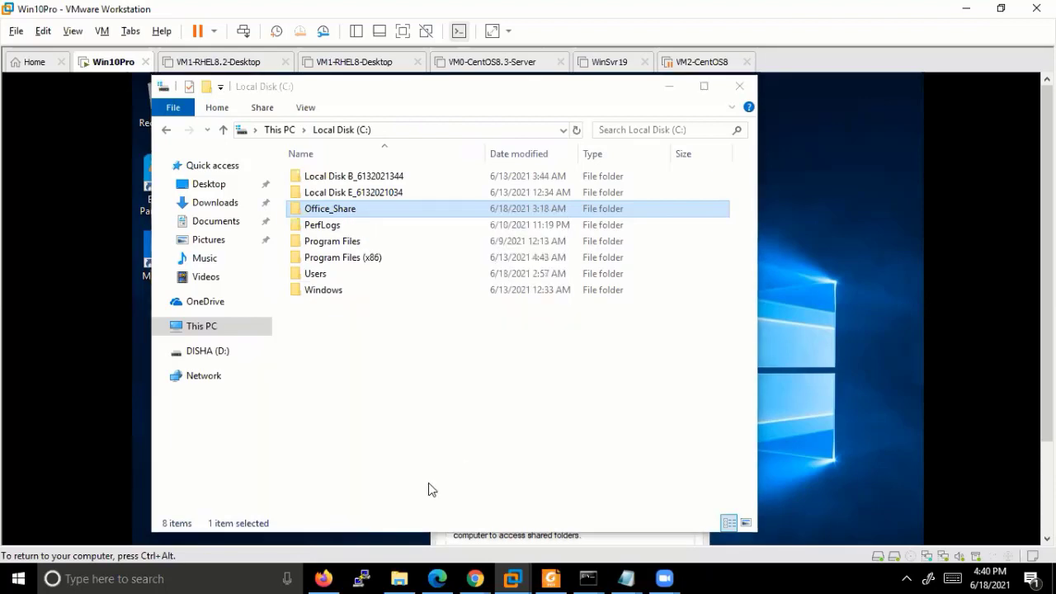
key("Return")
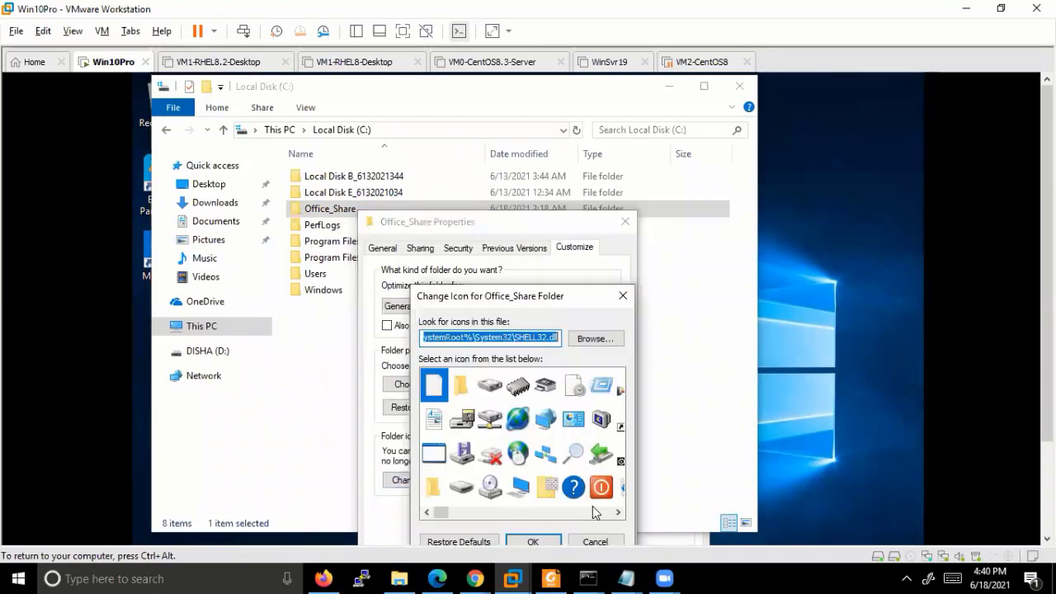
left_click(602, 487)
key("Return")
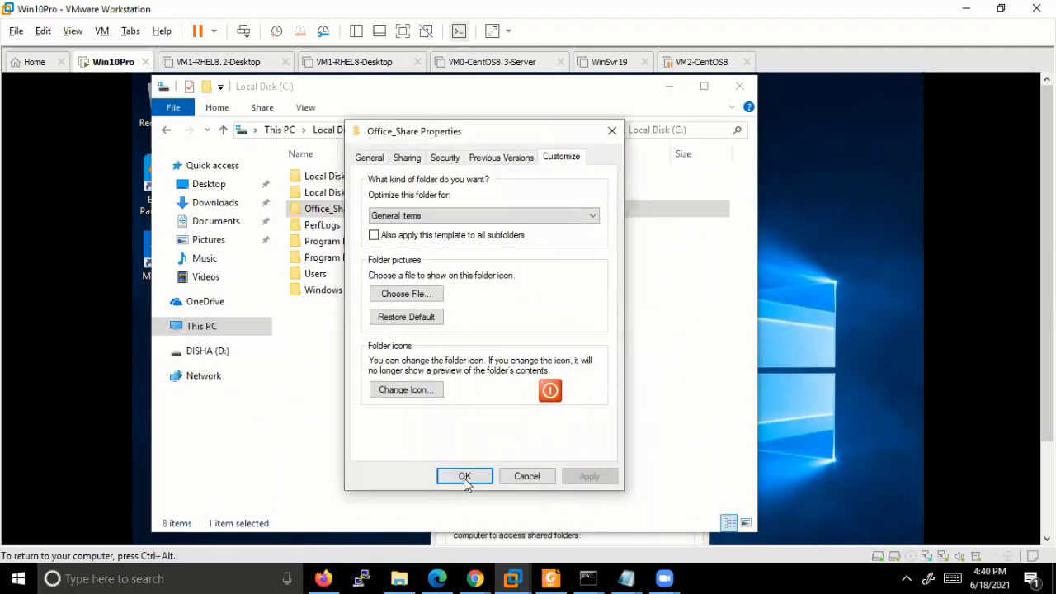
left_click(468, 478)
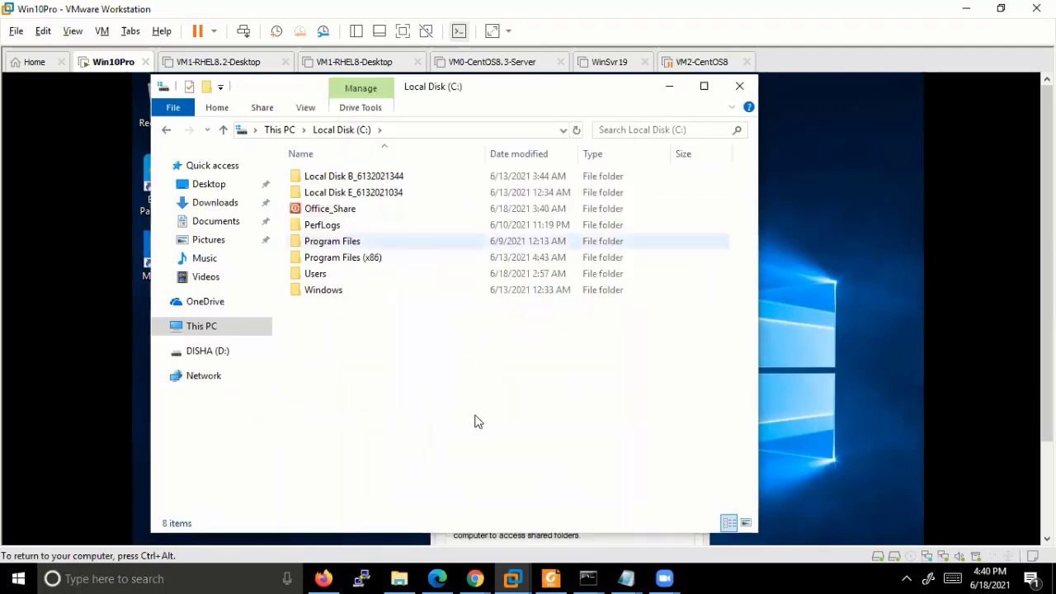
Enlarge the folder icons in the Local Disk (C:) listing and refresh the view.
scroll(477, 415, "up", 2)
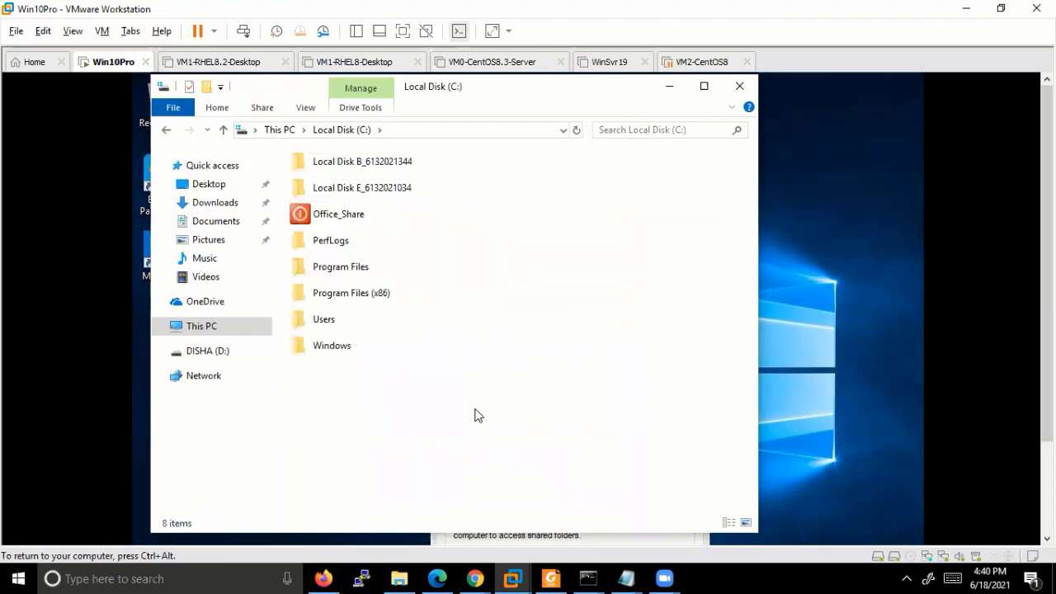
scroll(475, 414, "up", 1)
scroll(477, 415, "down", 2)
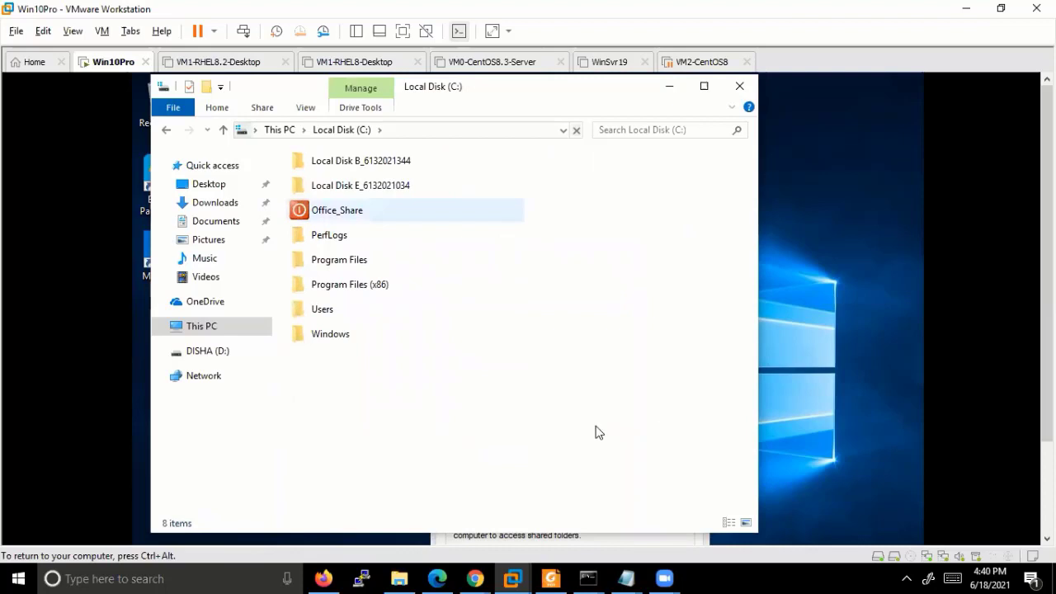
key("F5")
Open the network access settings of Office_Share and review the people it is shared with.
left_click(448, 221)
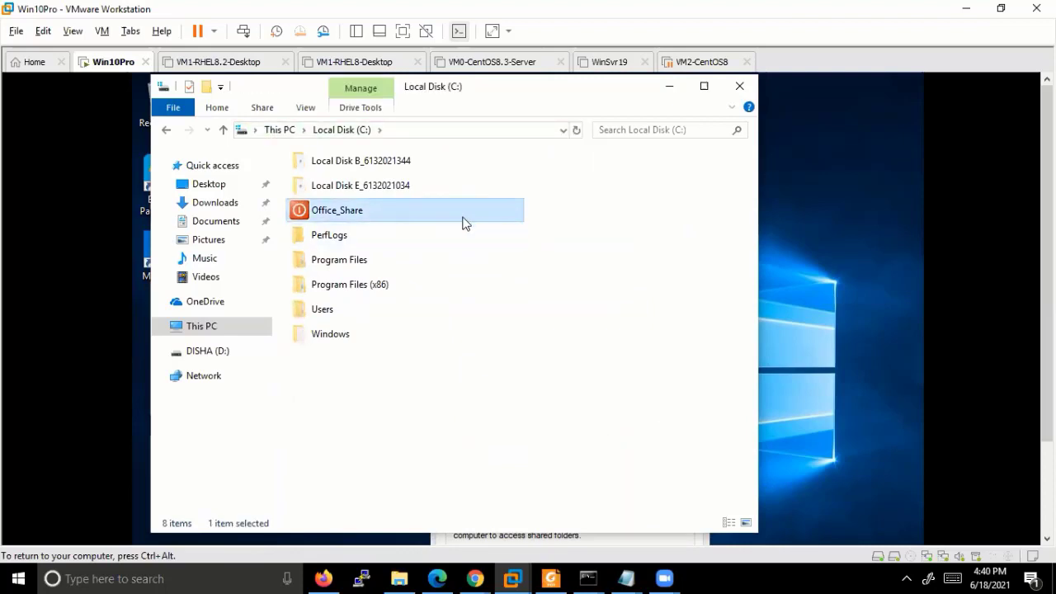
key("shift+F10")
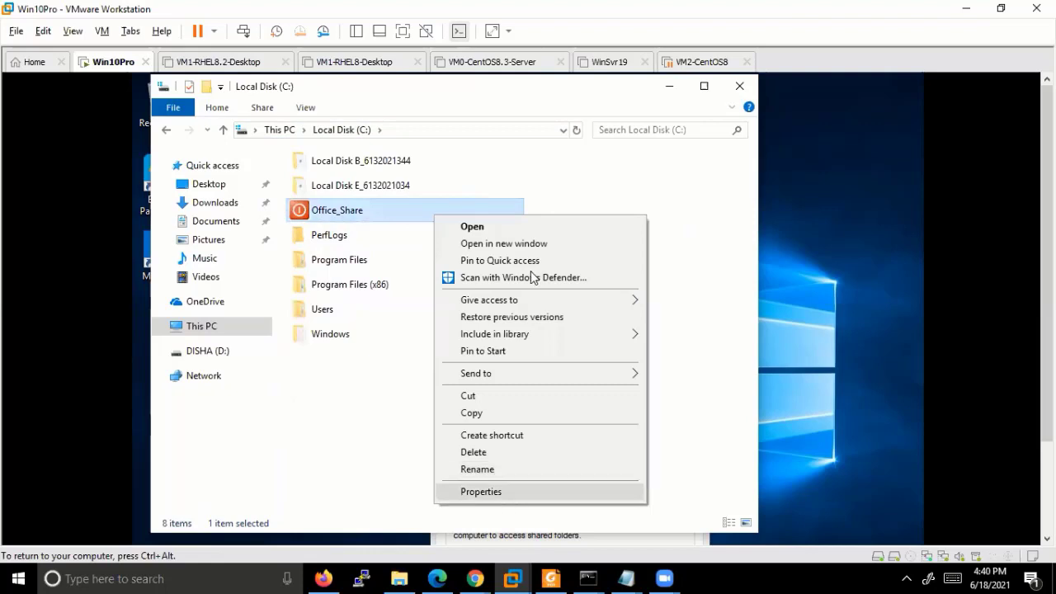
key("Return")
left_click(503, 252)
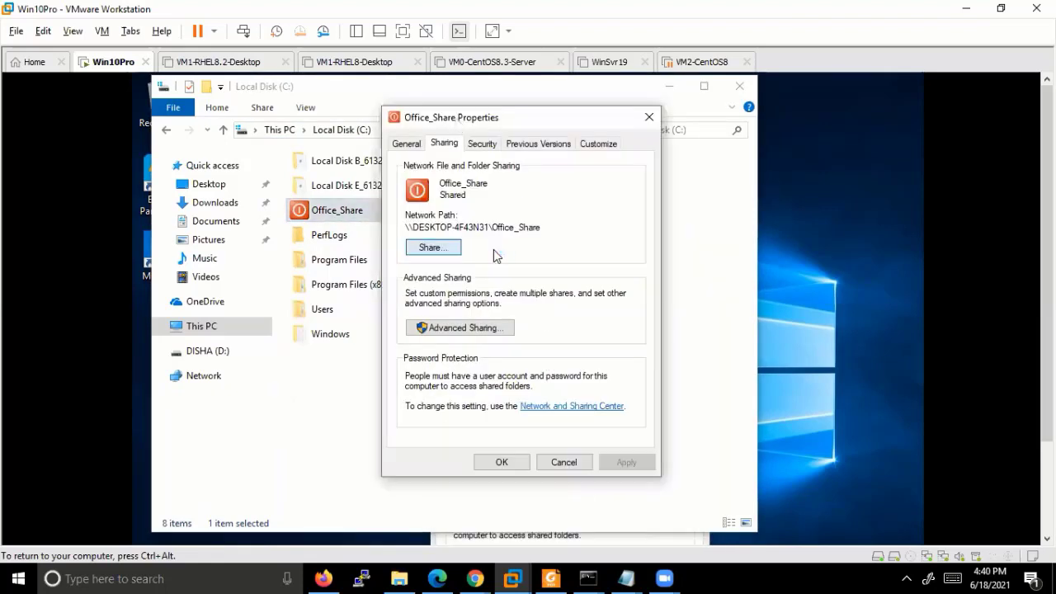
key("Return")
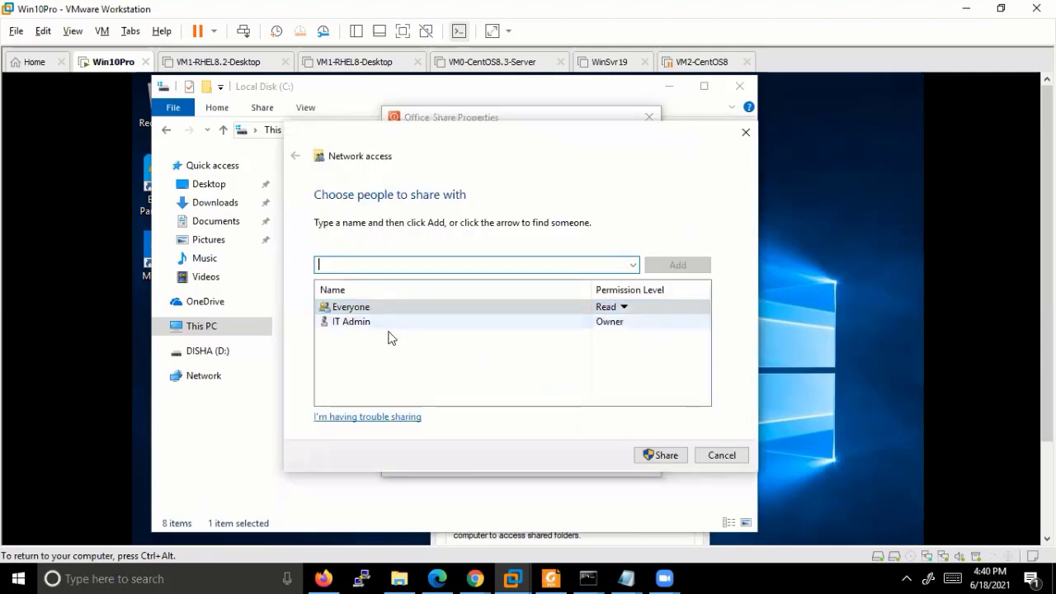
key("ctrl+alt")
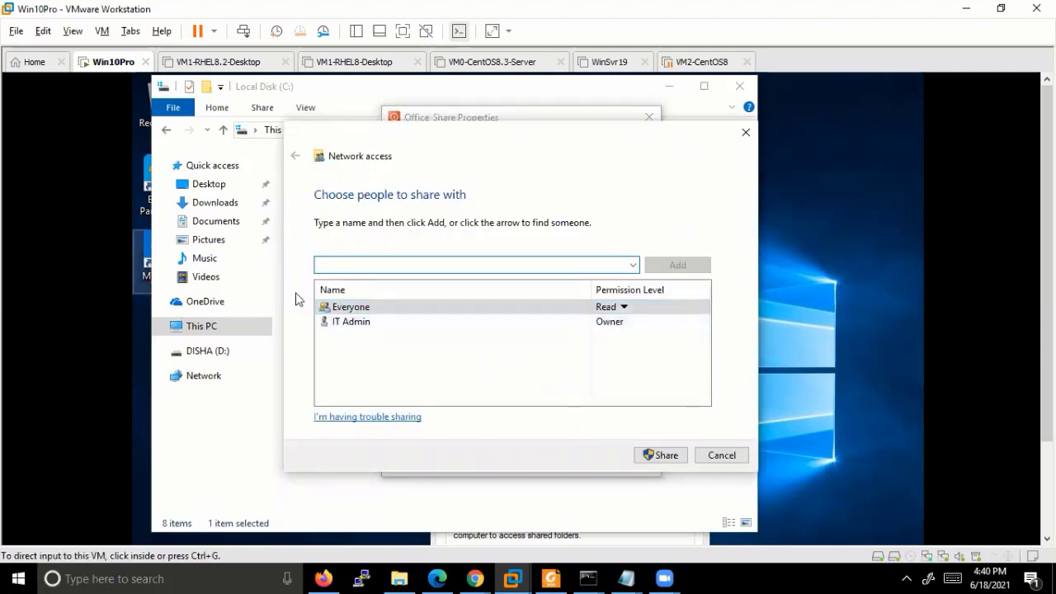
left_click(668, 344)
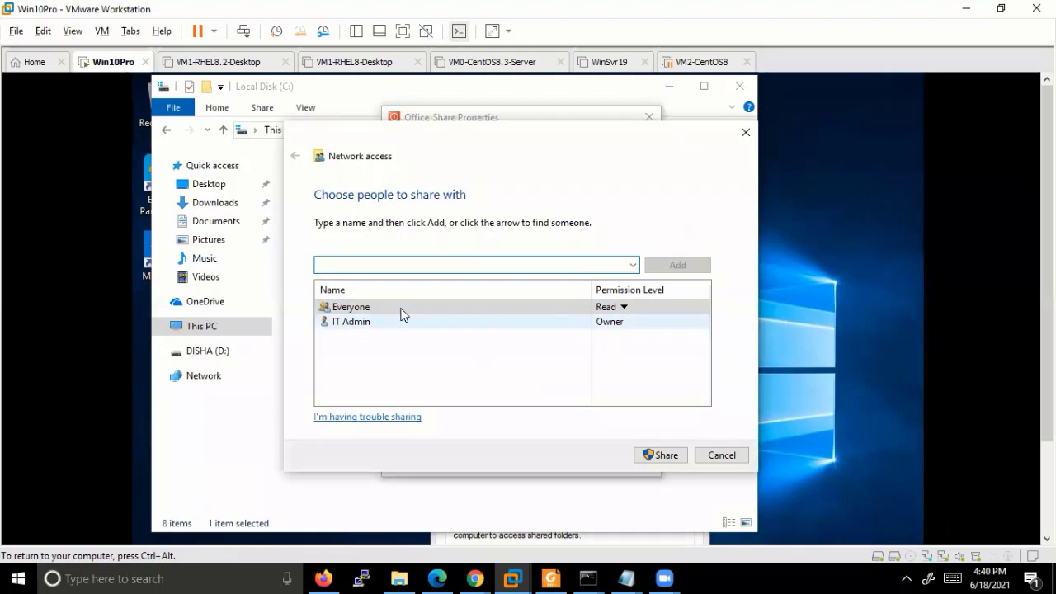
Share Office_Share with Everyone at Read level, replacing the sharing settings of its IT, Office and Software subfolders, and close the properties.
left_click(625, 307)
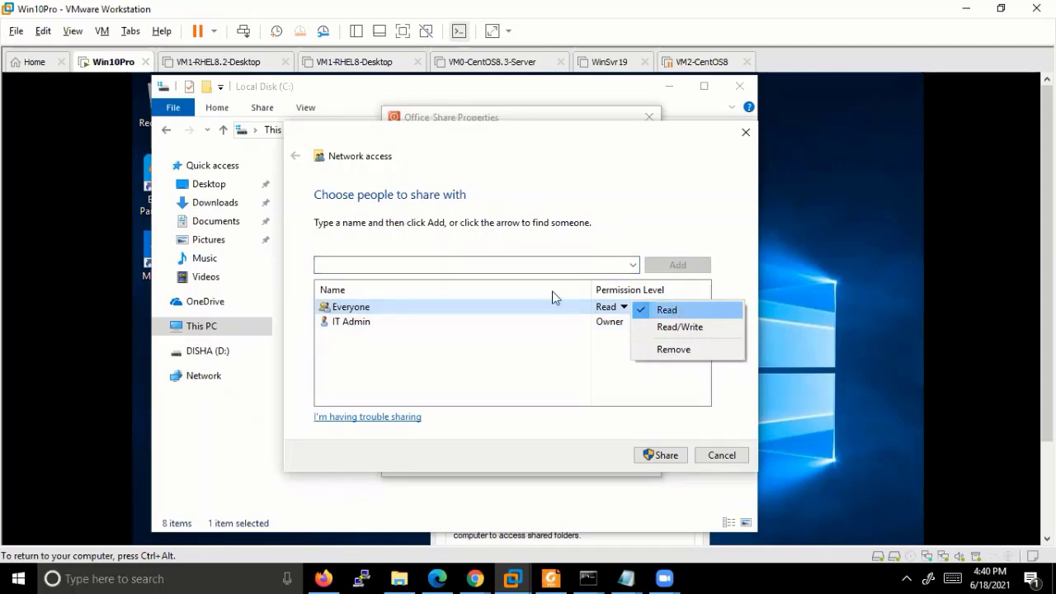
left_click(663, 310)
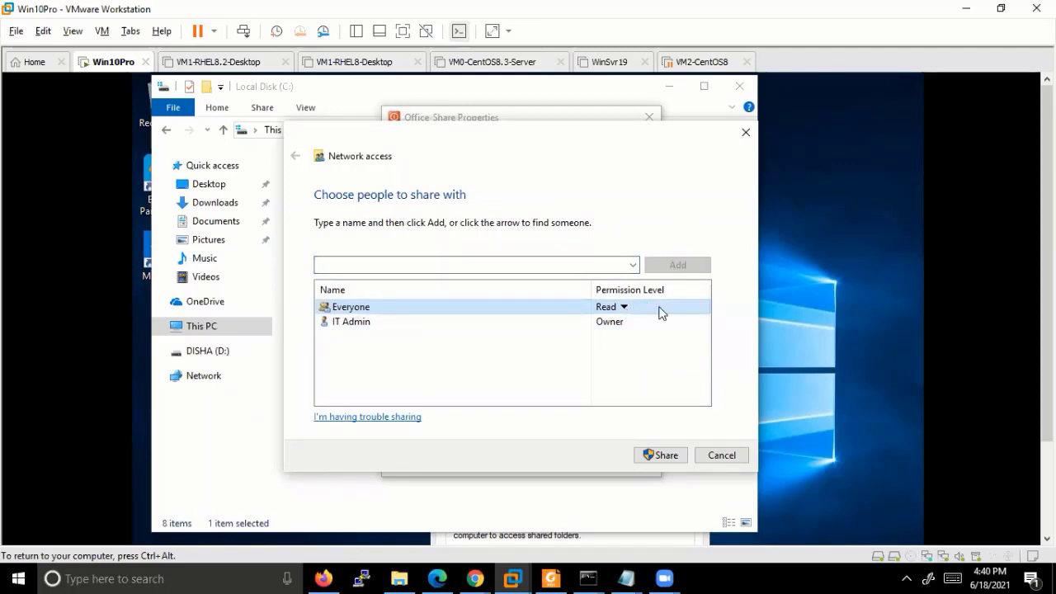
left_click(666, 456)
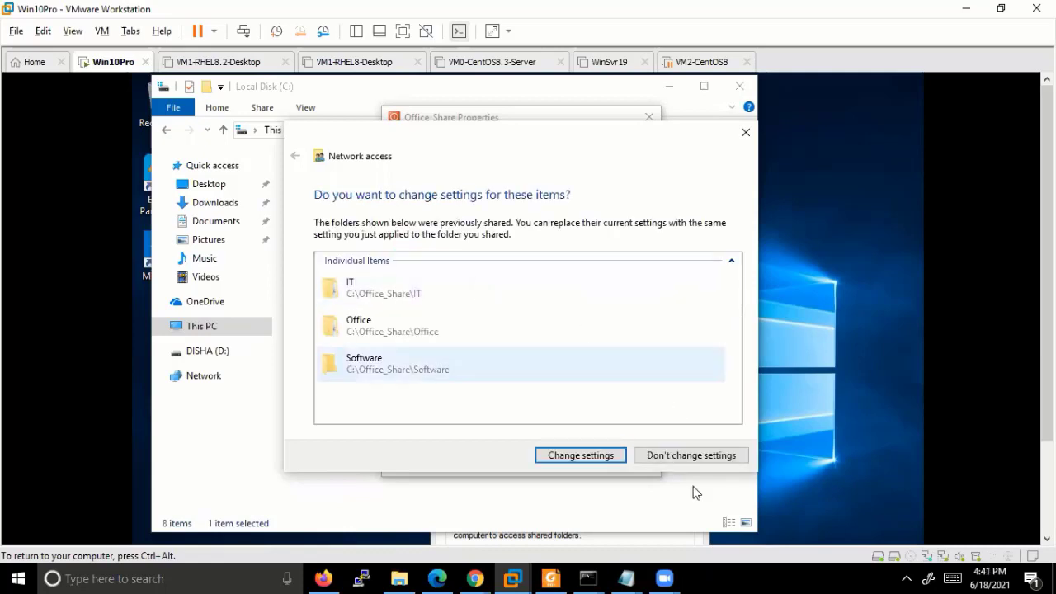
left_click(603, 459)
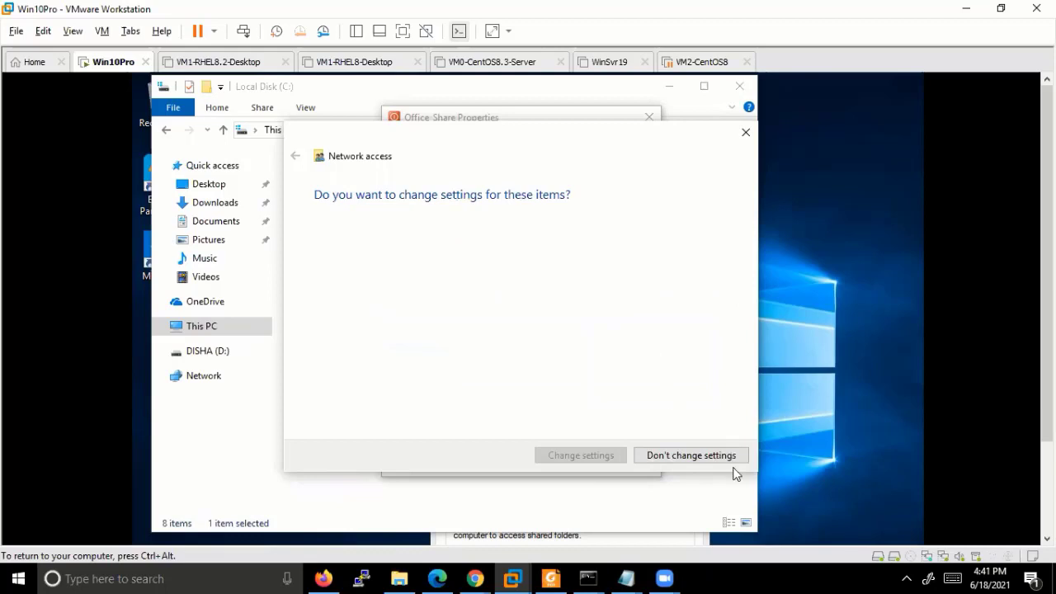
key("Return")
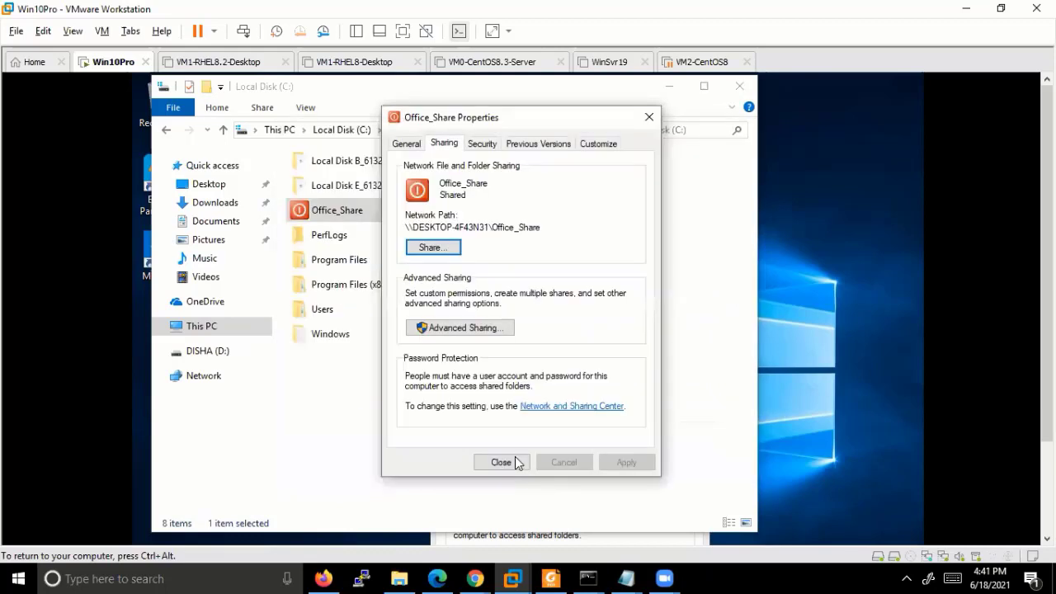
key("Return")
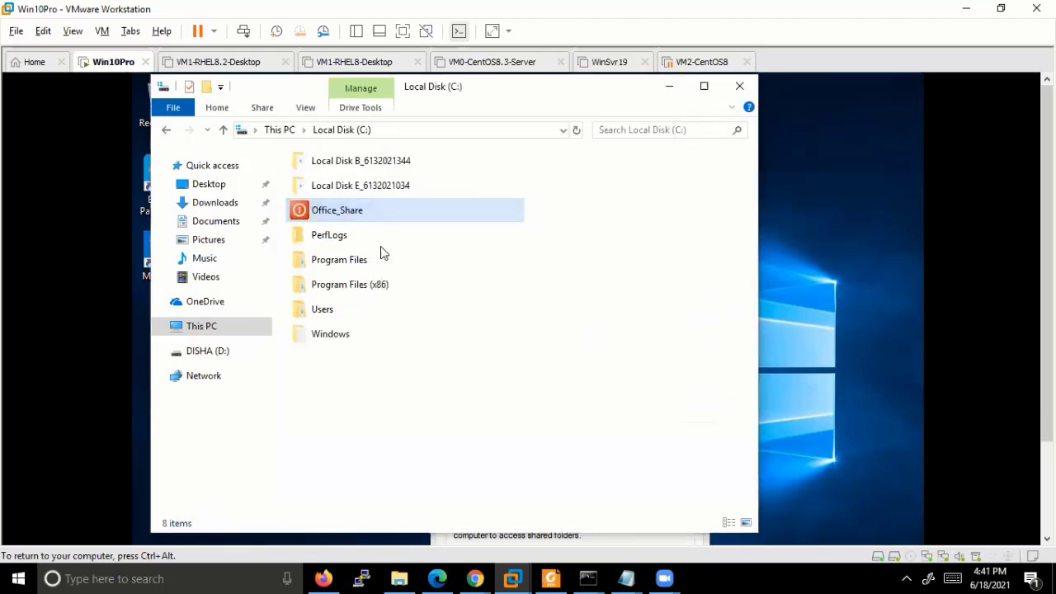
Open the Office_Share folder and go over its IT, Office and Software subfolders.
left_click(392, 216)
key("Return")
double_click(355, 203)
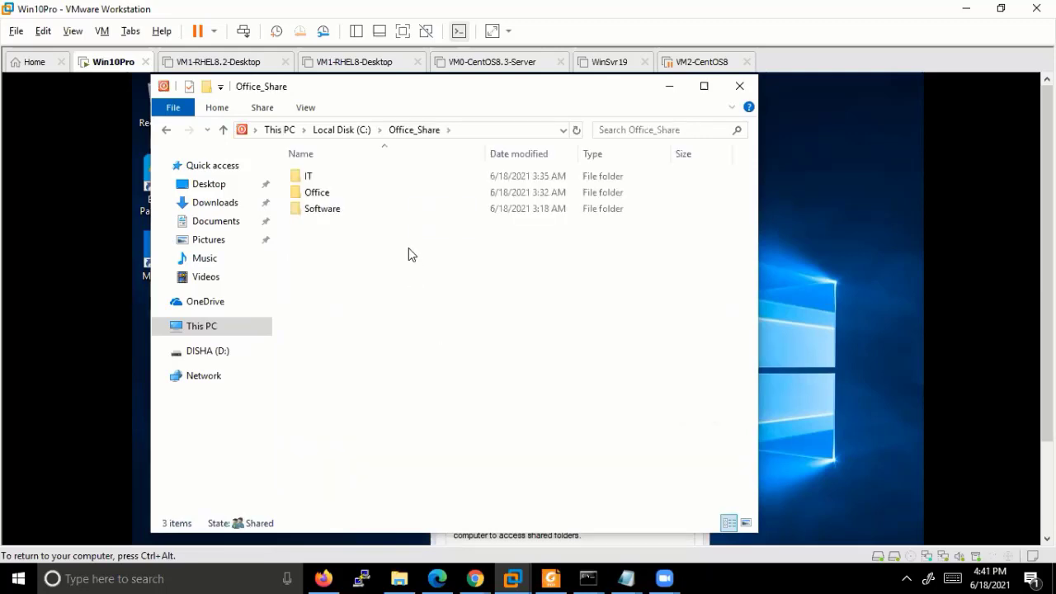
left_click(333, 177)
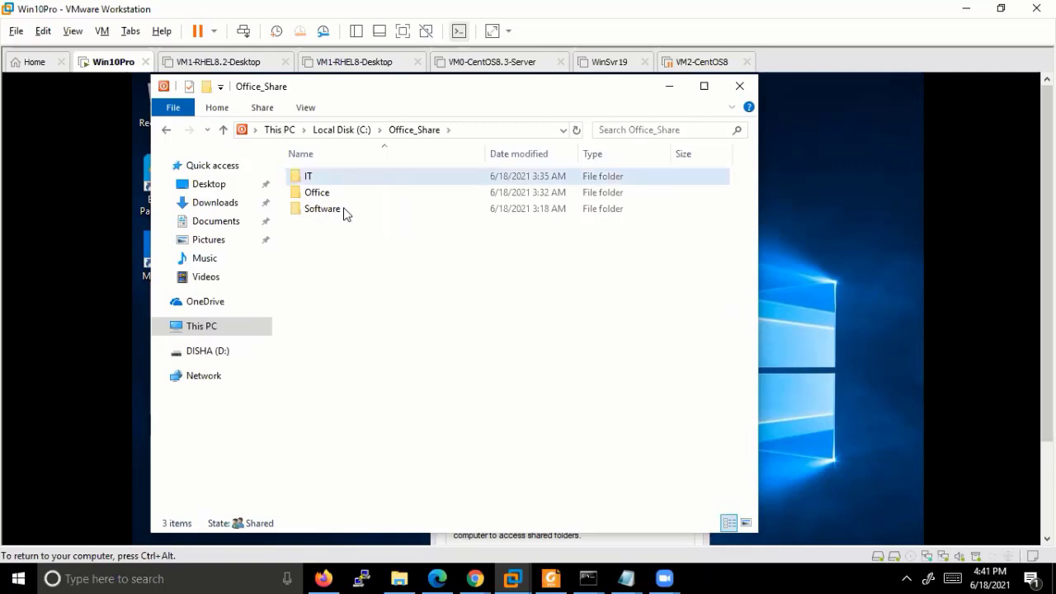
left_click(344, 195)
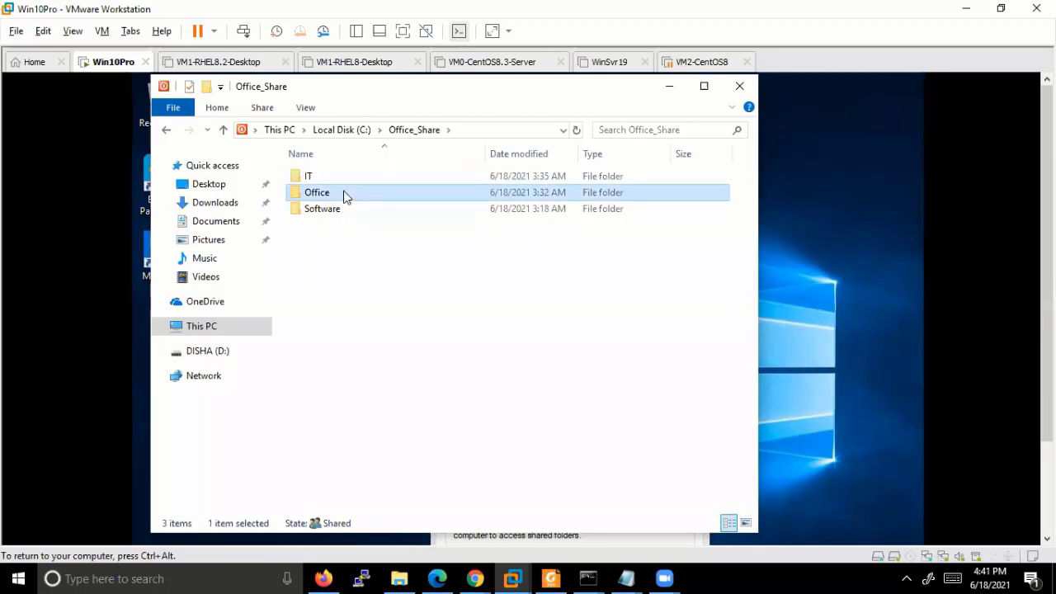
key("Down")
Remove Everyone from the people the IT folder is shared with and apply the sharing change.
right_click(346, 176)
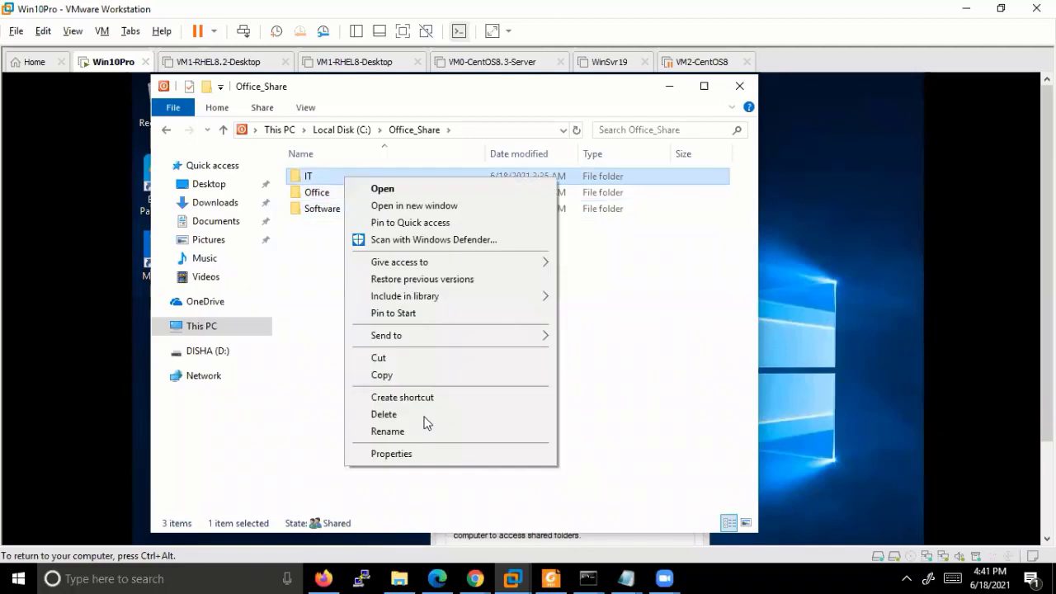
key("Up")
key("Return")
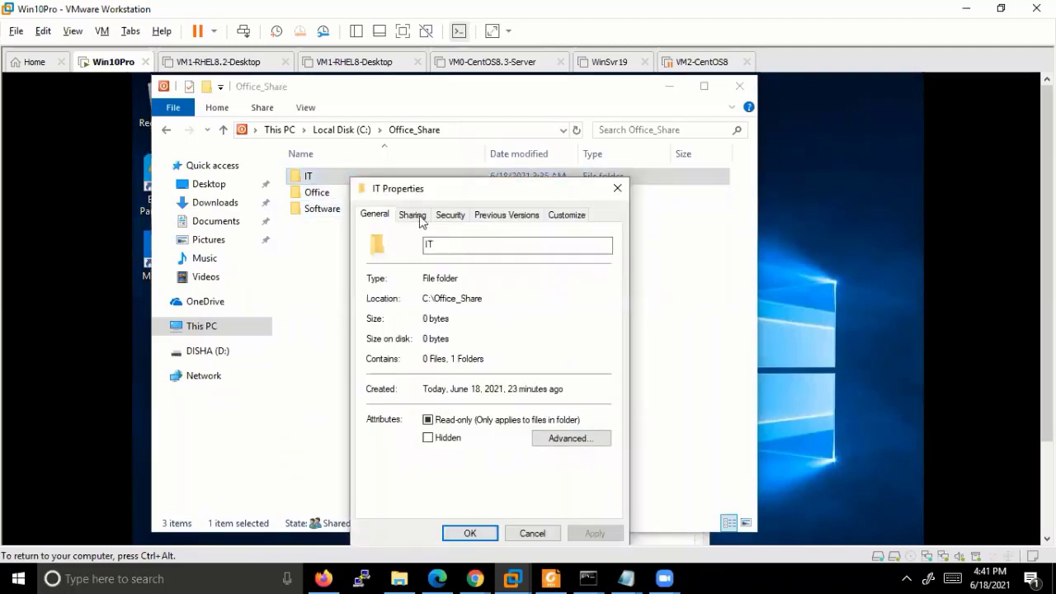
left_click(413, 215)
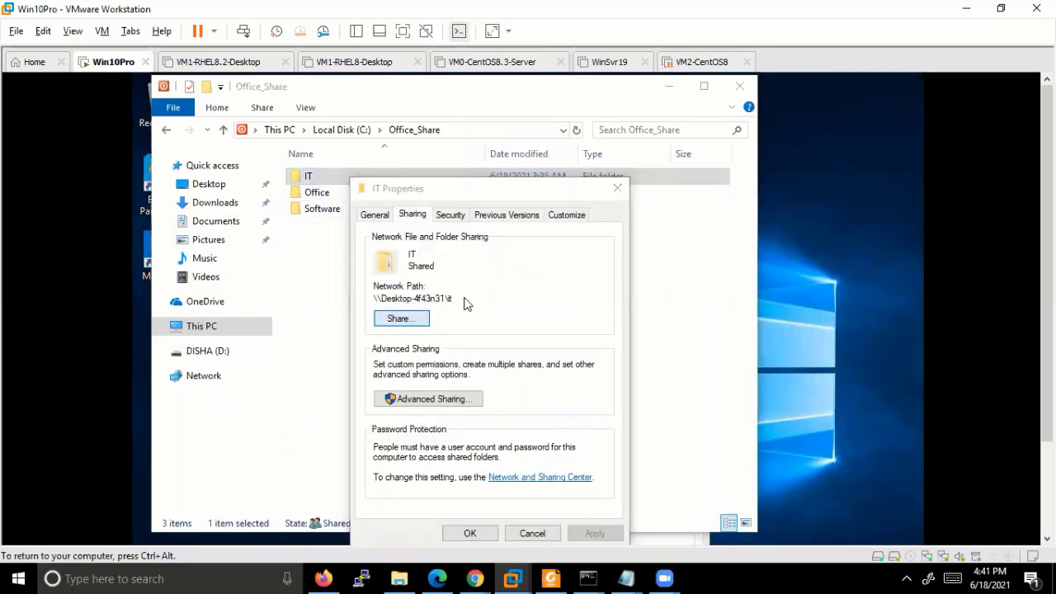
key("Return")
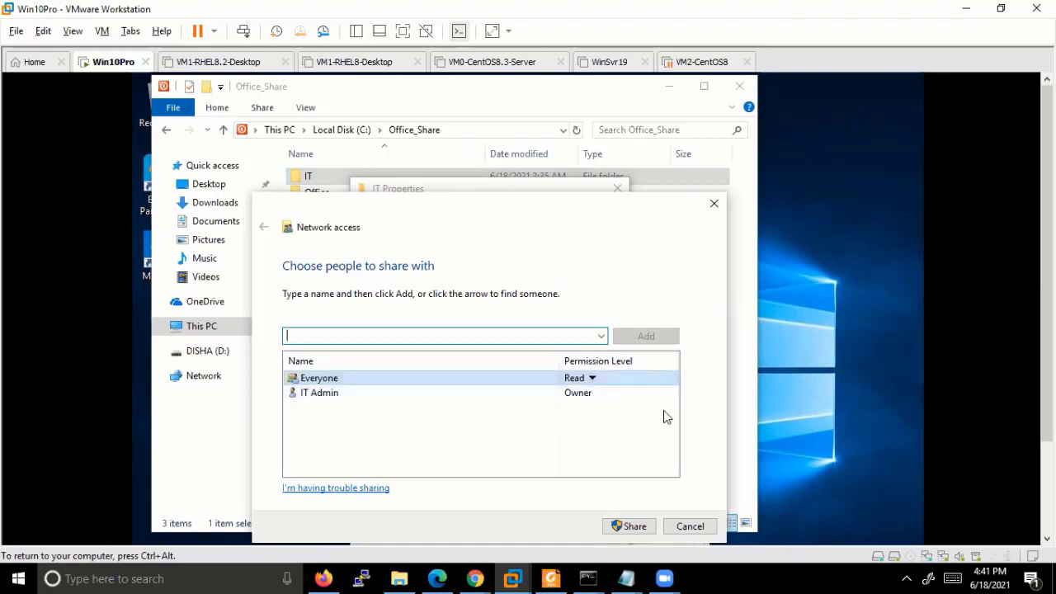
left_click(592, 378)
key("Down")
key("Return")
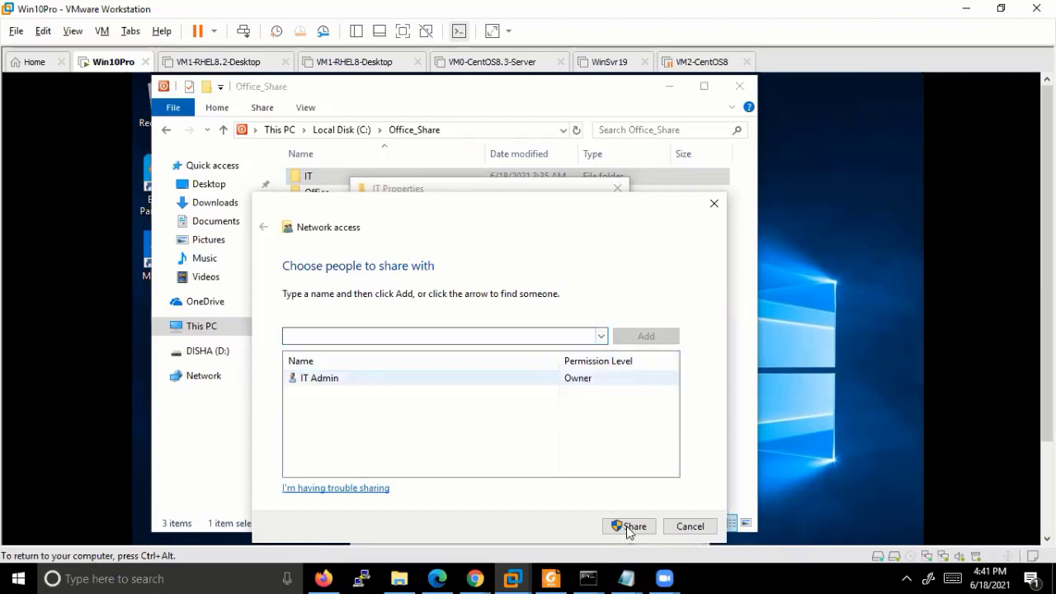
key("Return")
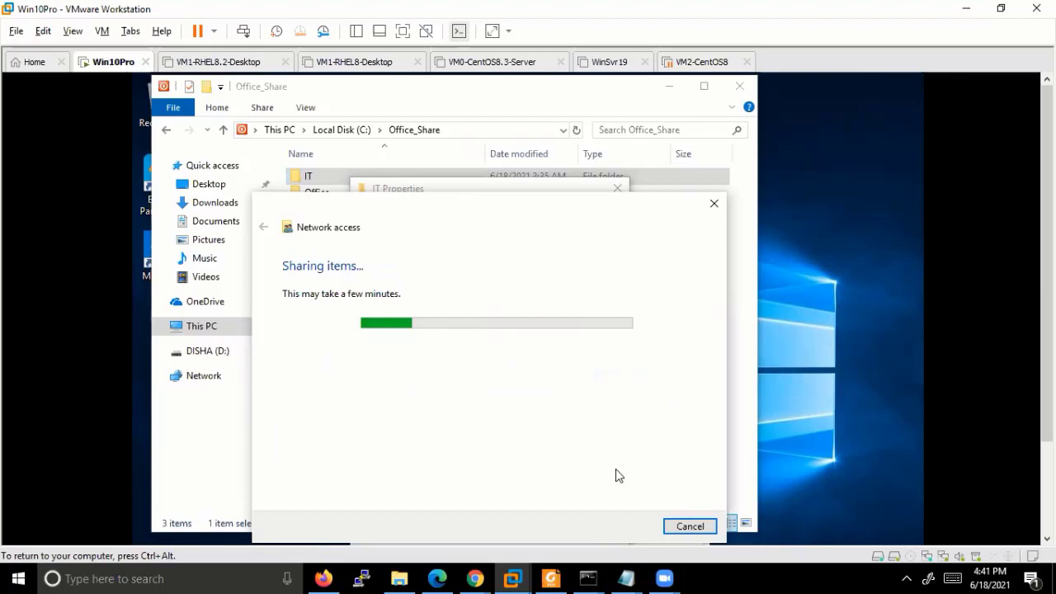
key("Return")
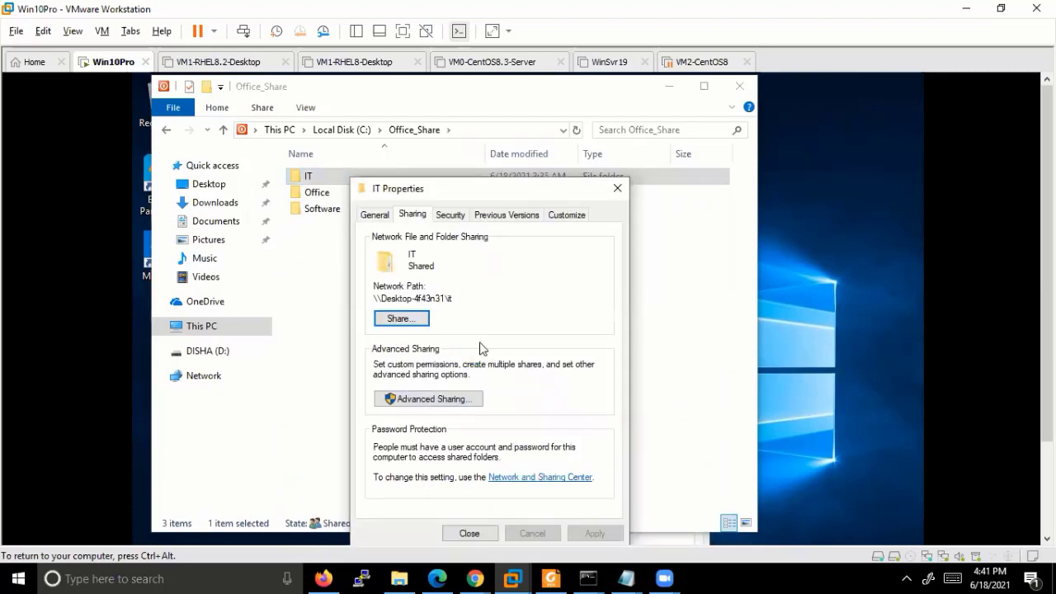
Open the IT folder's advanced share permissions and remove Everyone from them.
key("alt+d")
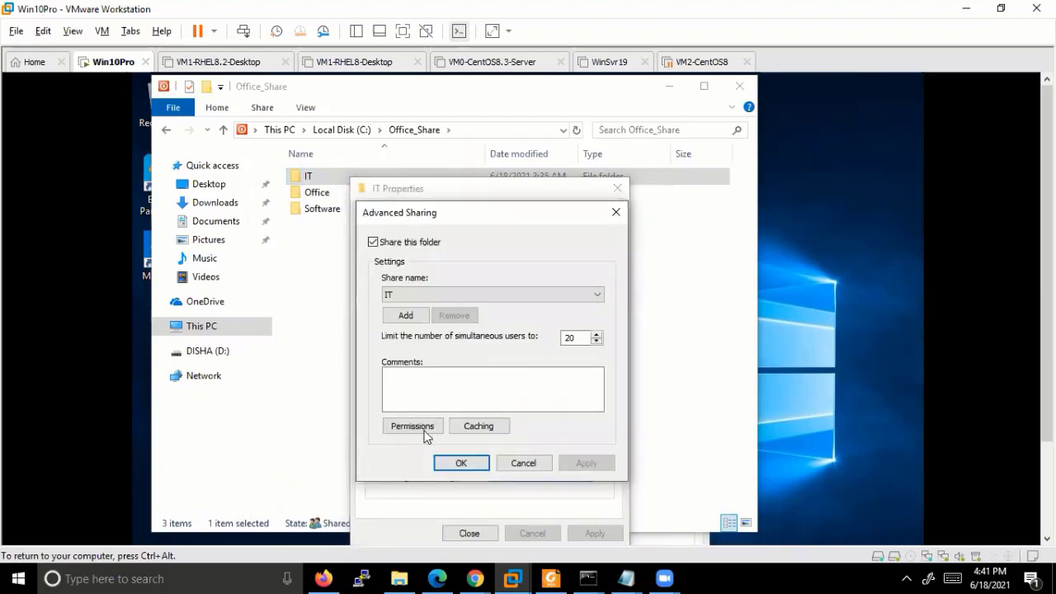
key("alt+p")
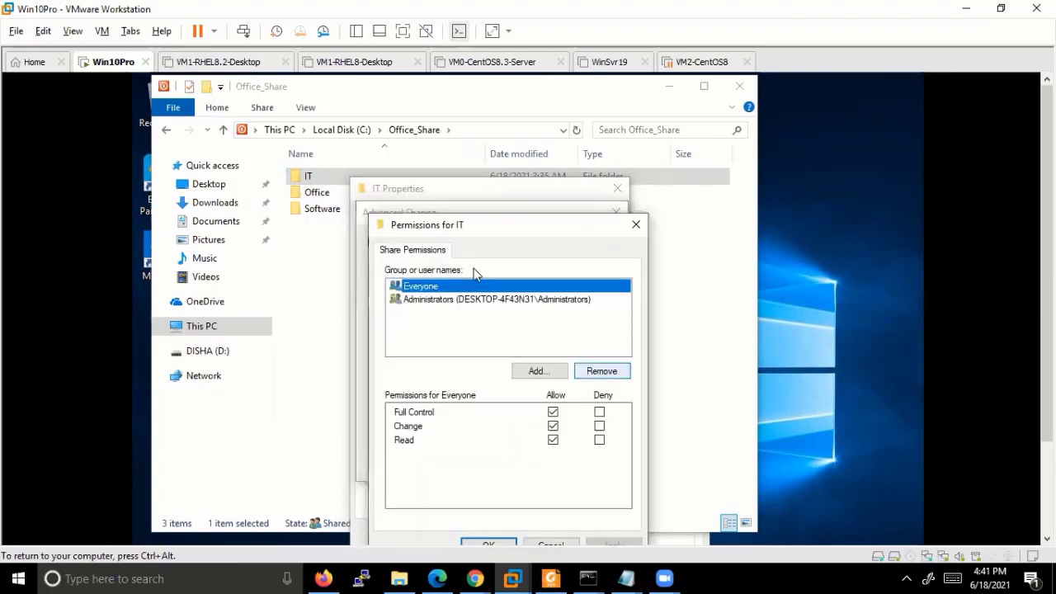
left_click(600, 371)
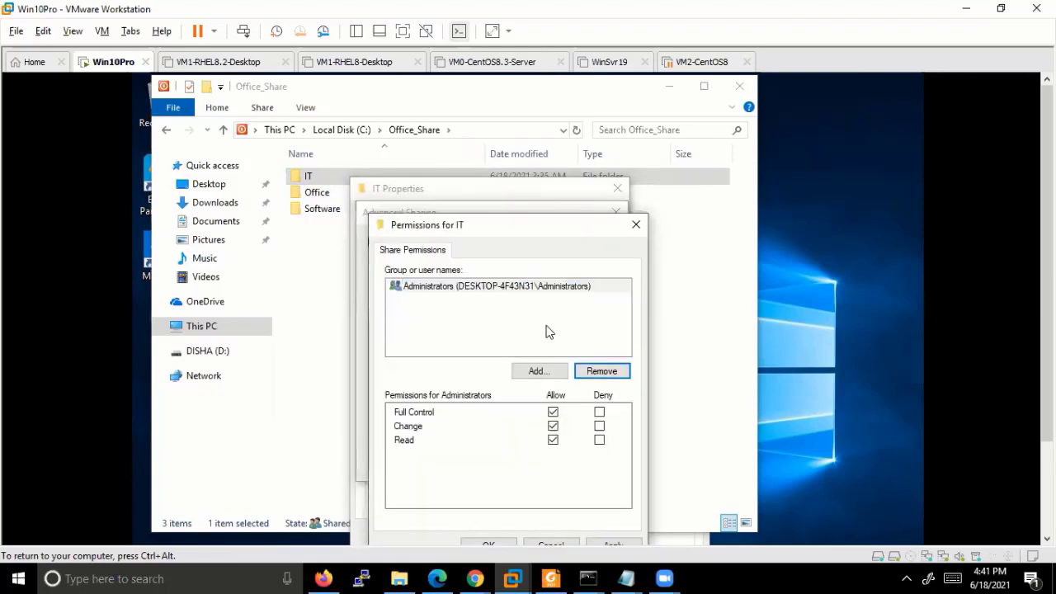
left_click(472, 332)
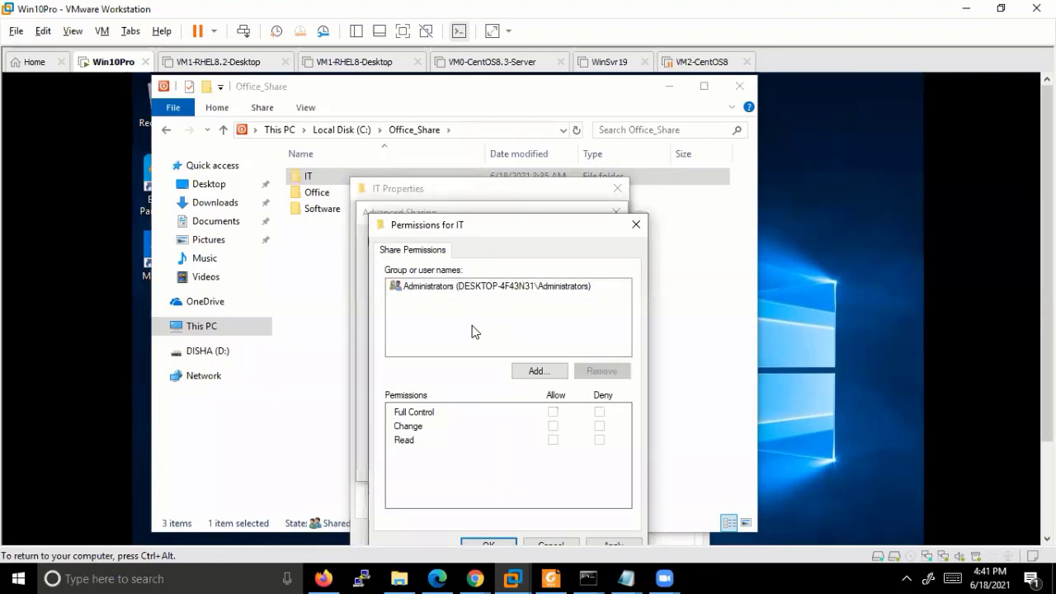
Find the local IT group among the computer's users and groups and add it to the IT folder's share permissions.
left_click(538, 371)
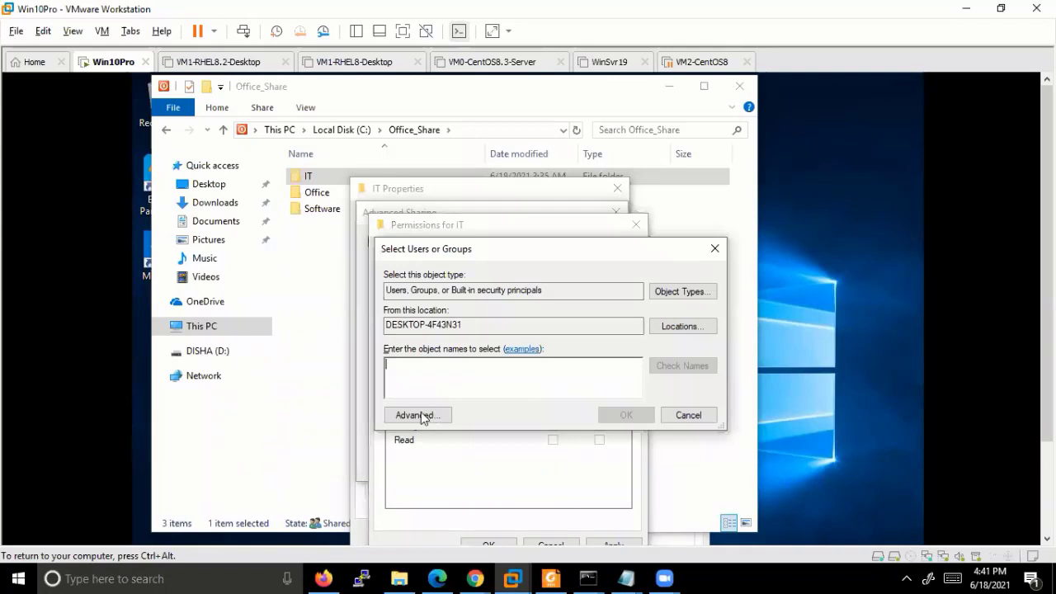
key("alt+a")
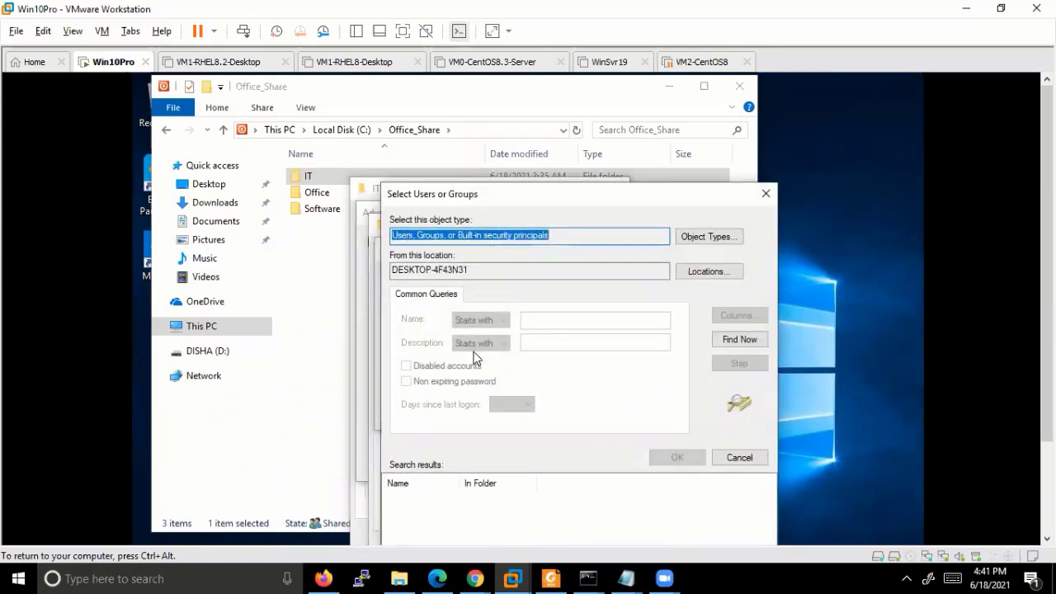
left_click(739, 339)
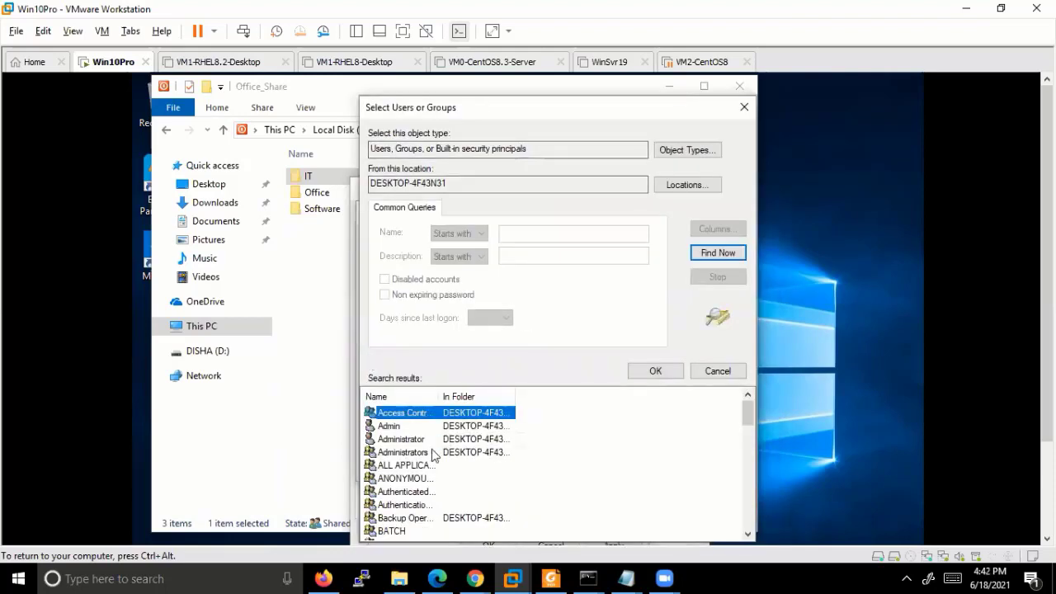
scroll(412, 495, "down", 7)
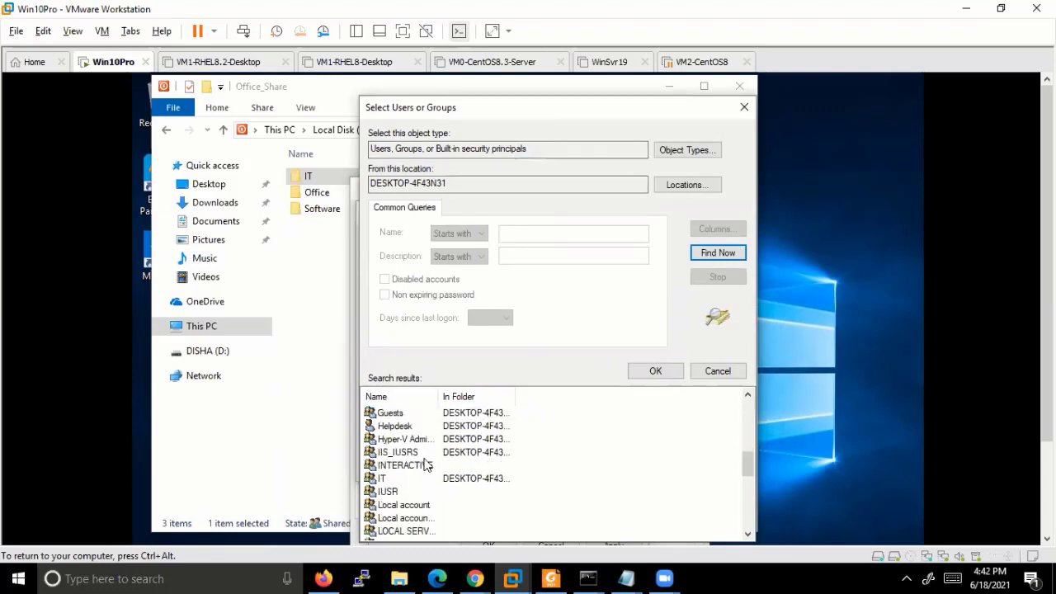
key("i")
key("t")
left_click(655, 370)
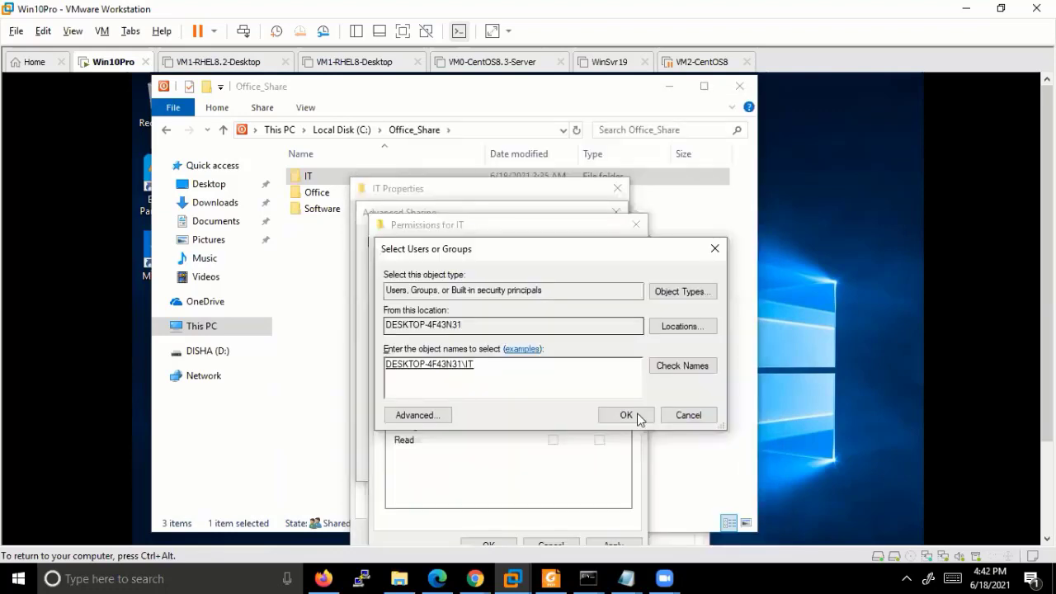
left_click(637, 413)
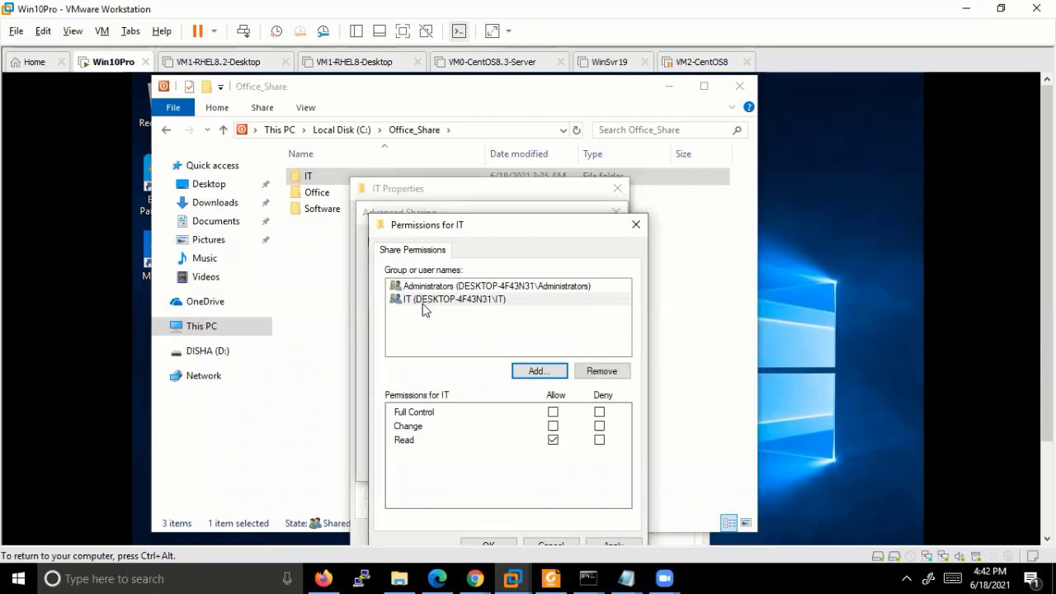
Allow the IT group Full Control in the IT folder's share permissions and confirm the advanced sharing settings.
left_click(435, 286)
left_click(413, 300)
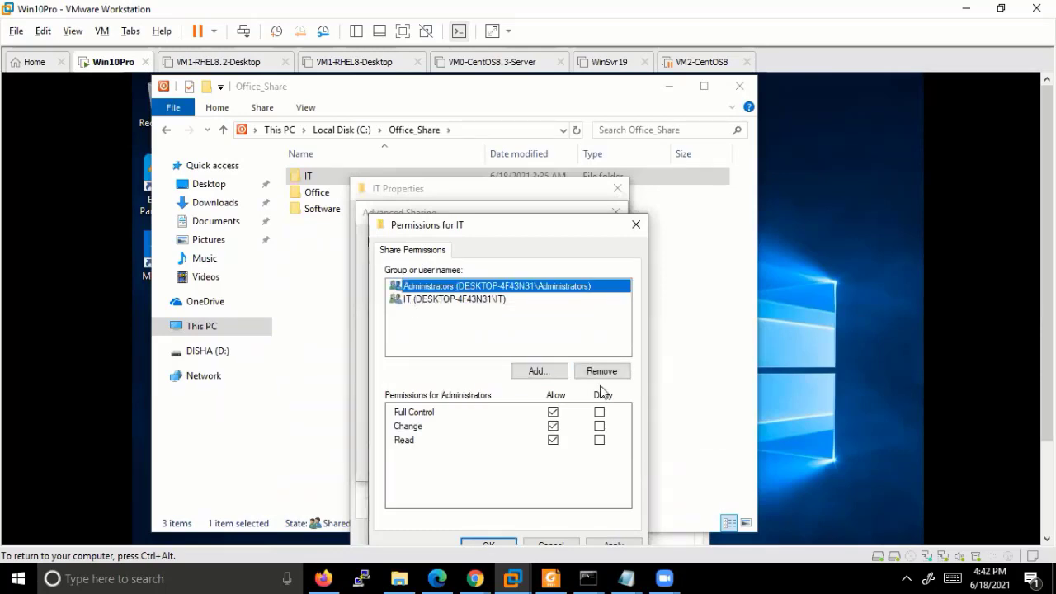
left_click(552, 411)
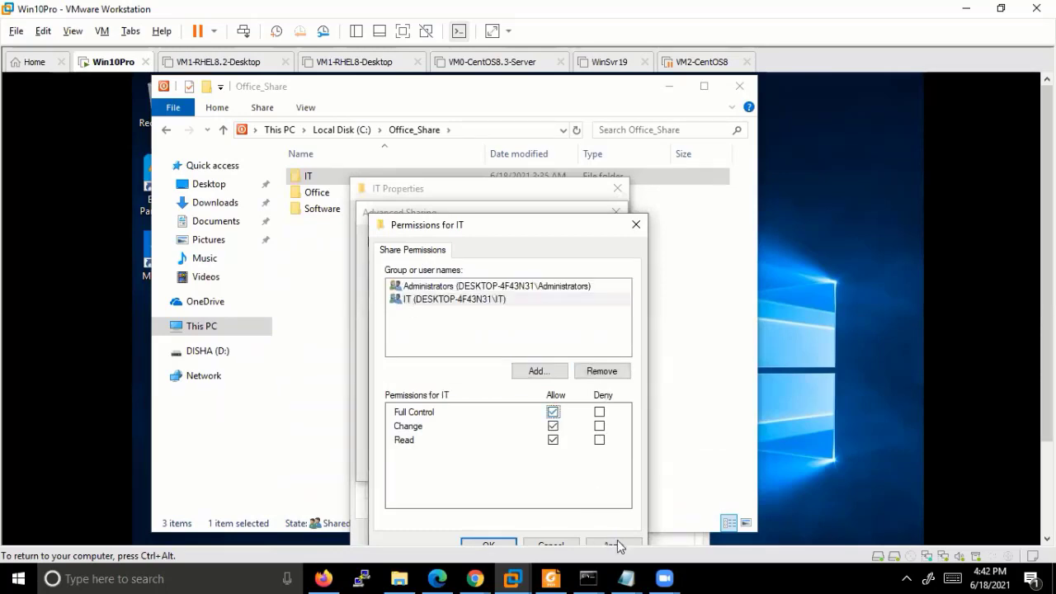
left_click(614, 543)
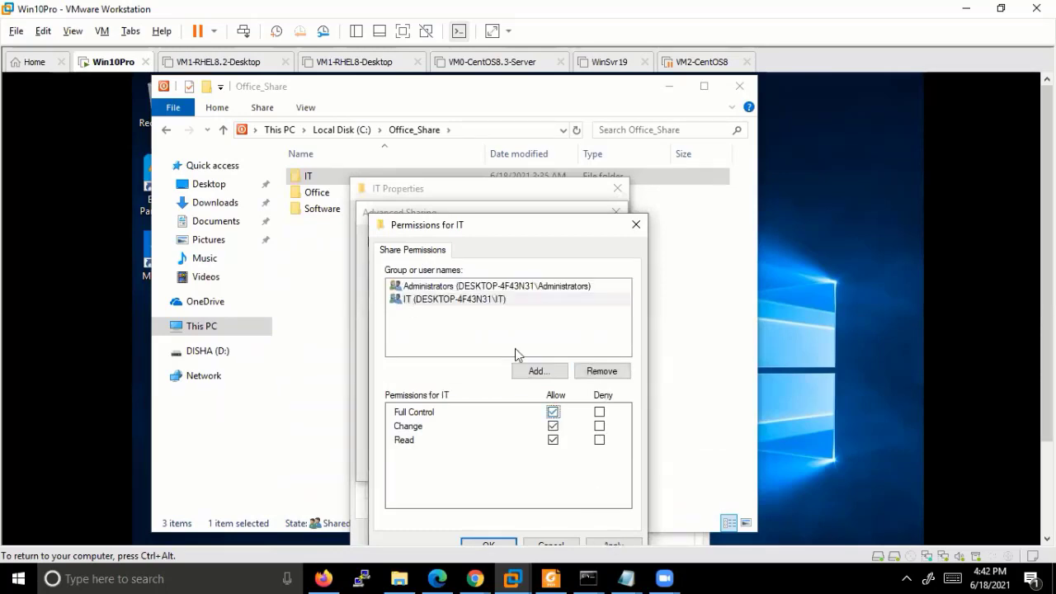
left_click(504, 538)
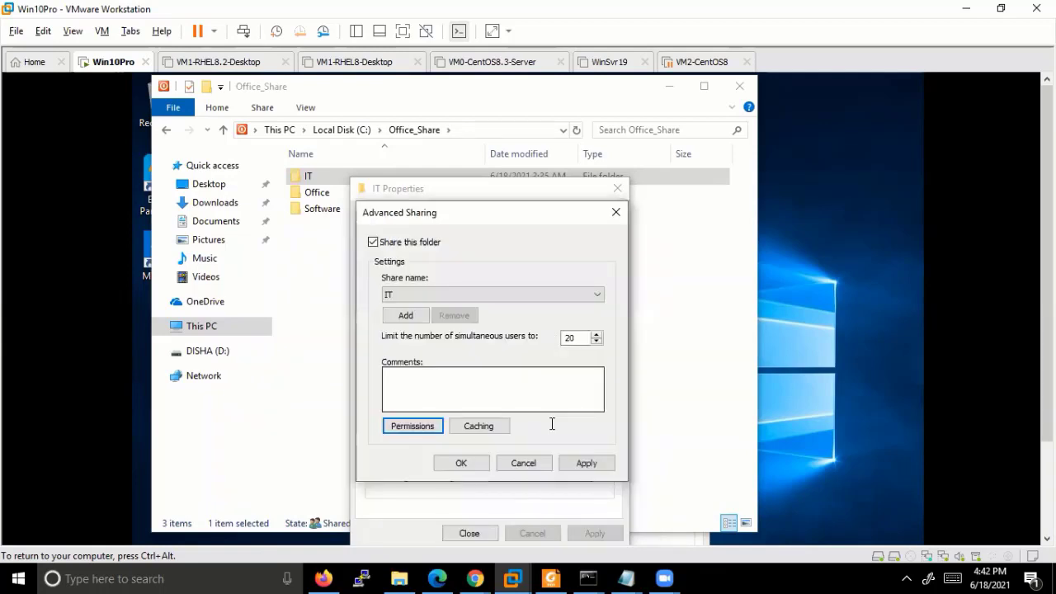
left_click(484, 463)
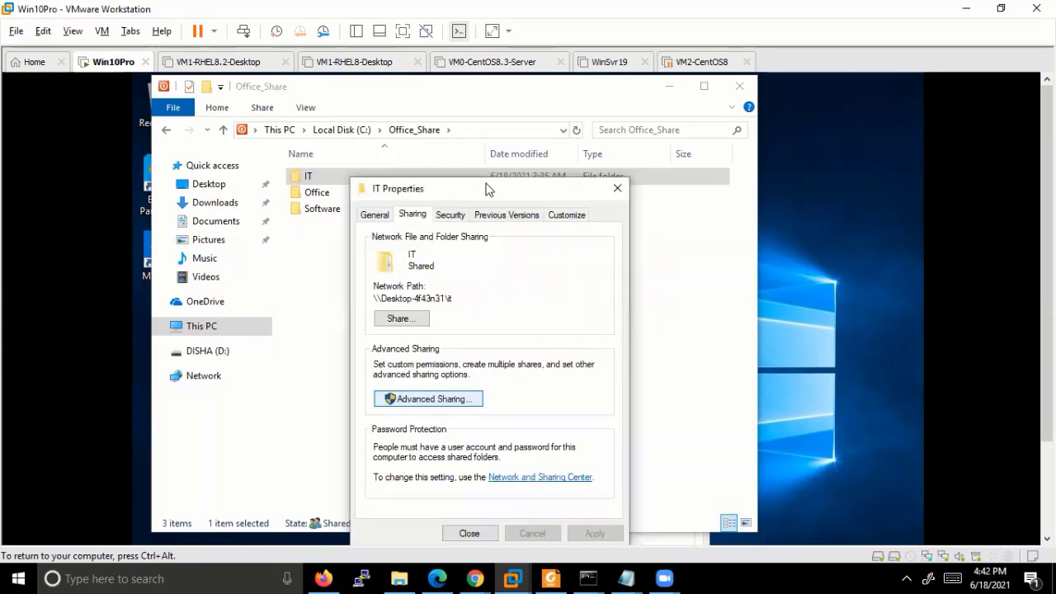
Review the IT folder's security entries for SYSTEM, IT Admin and Administrators, and open its security permissions for editing.
left_click(459, 215)
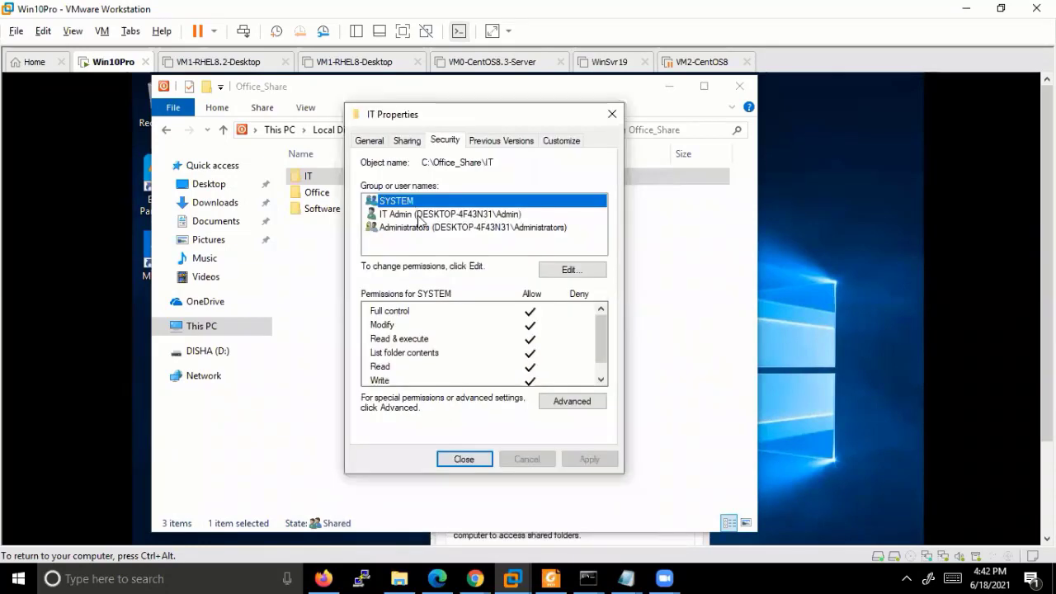
left_click(425, 216)
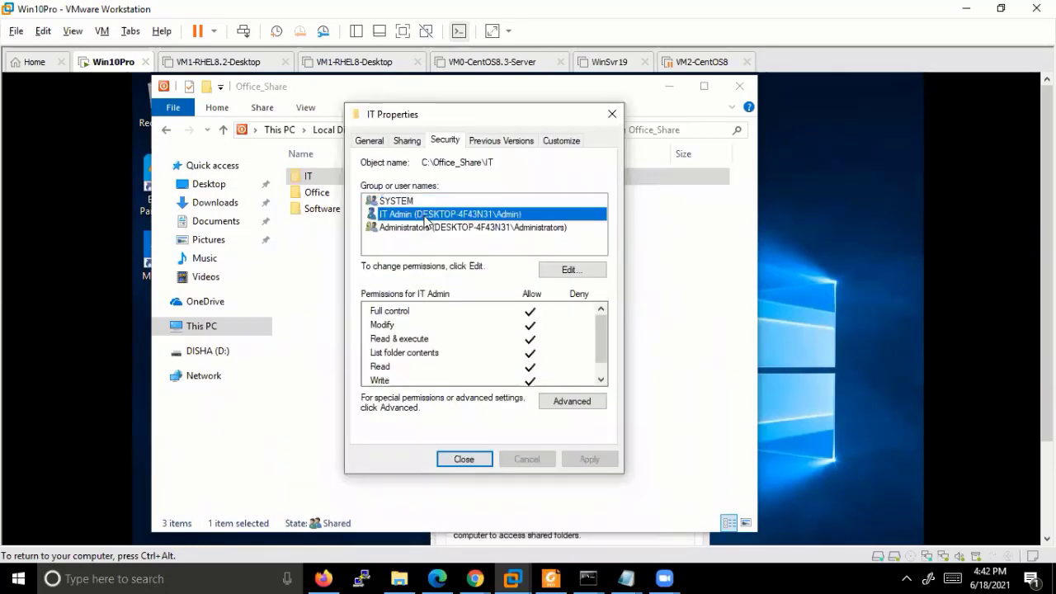
key("ctrl+shift+Tab")
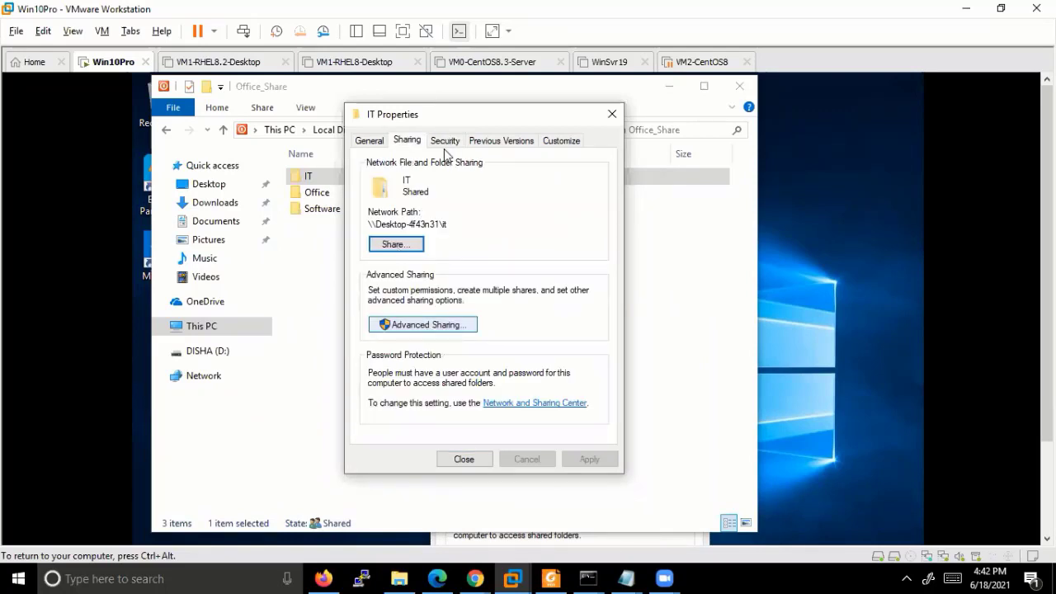
key("ctrl+Tab")
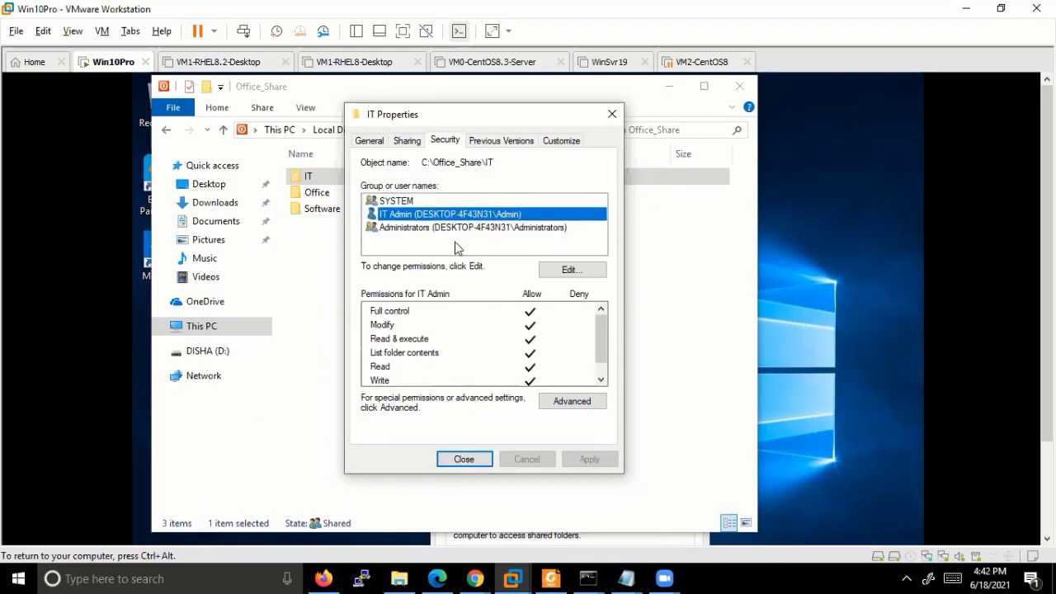
left_click(472, 251)
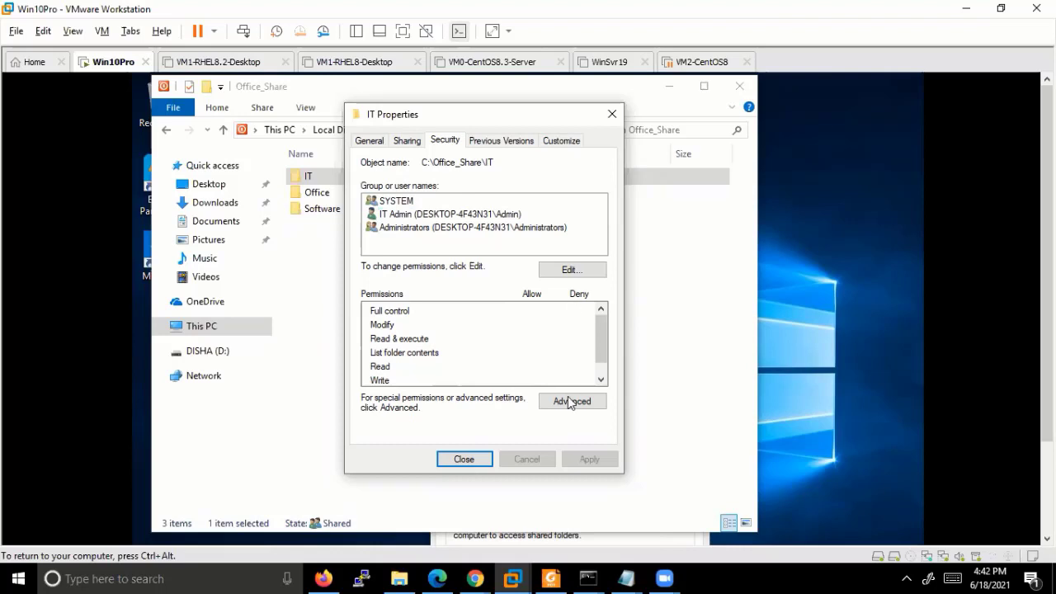
left_click(571, 268)
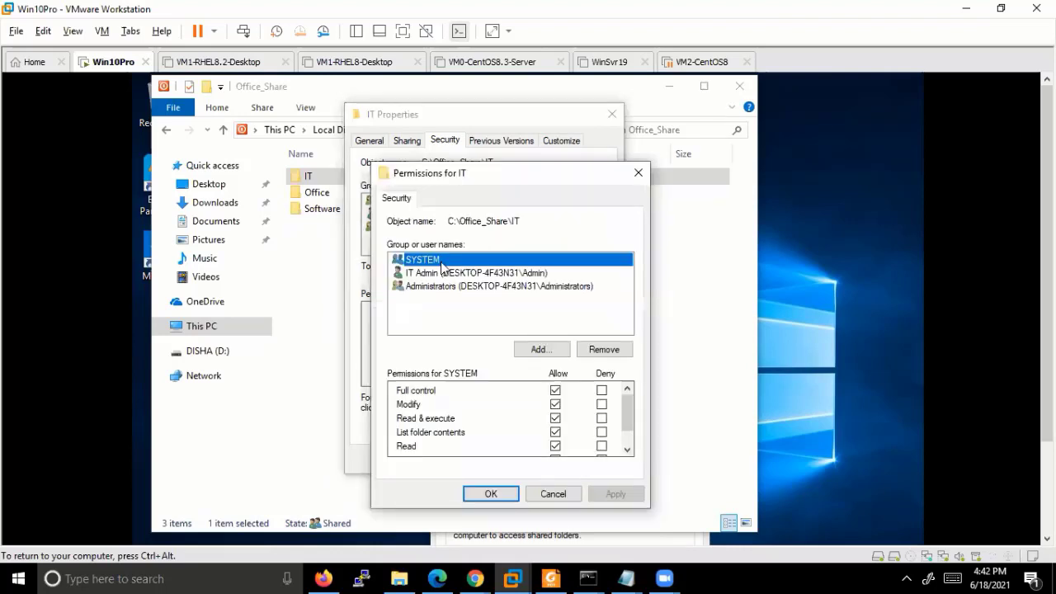
left_click(471, 273)
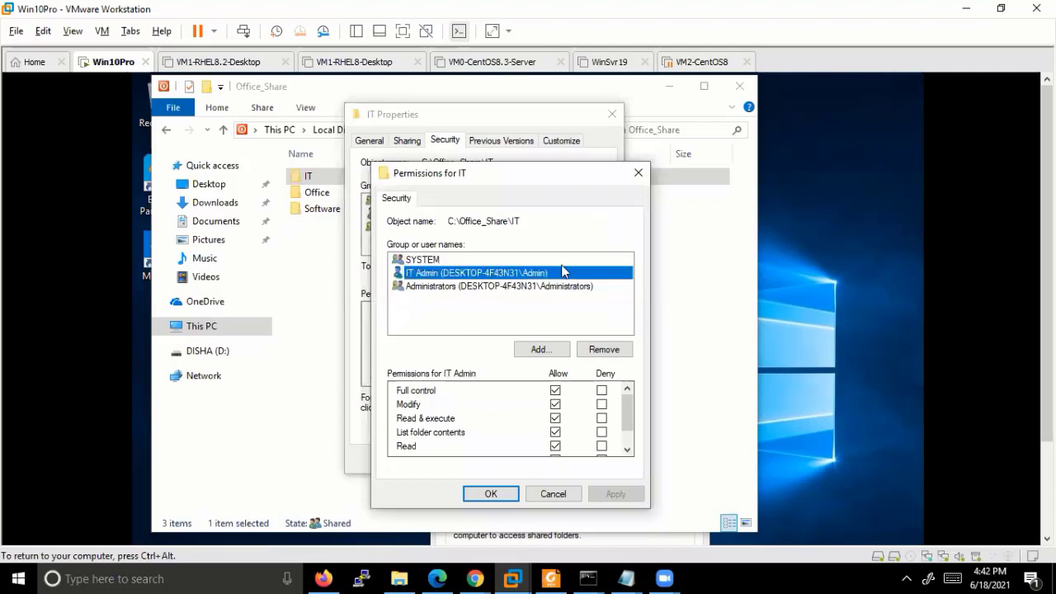
key("Down")
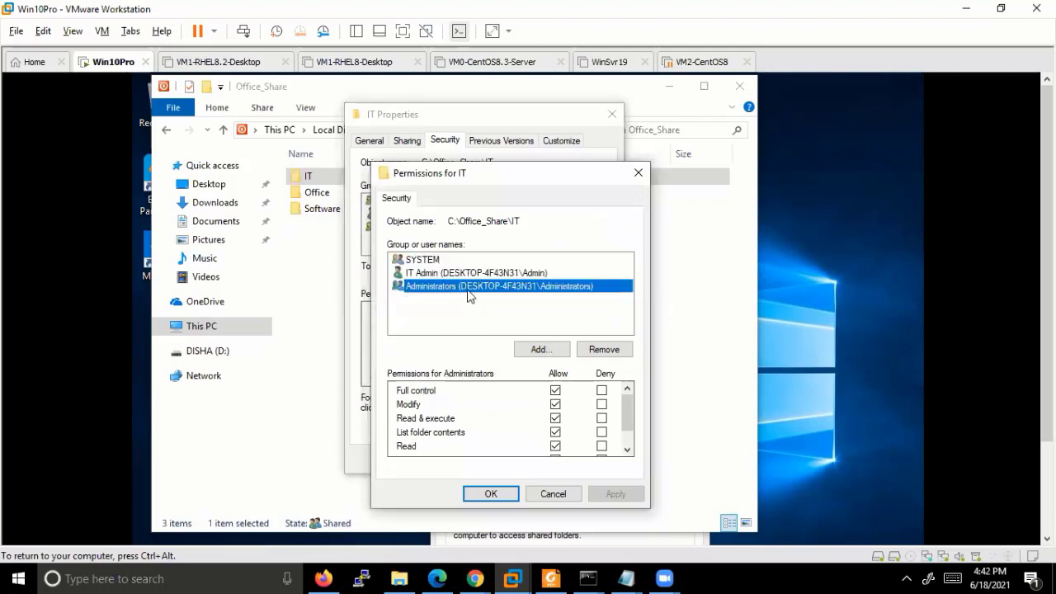
Find the local IT group among the computer's users and groups and add it to the IT folder's security permissions.
key("alt+d")
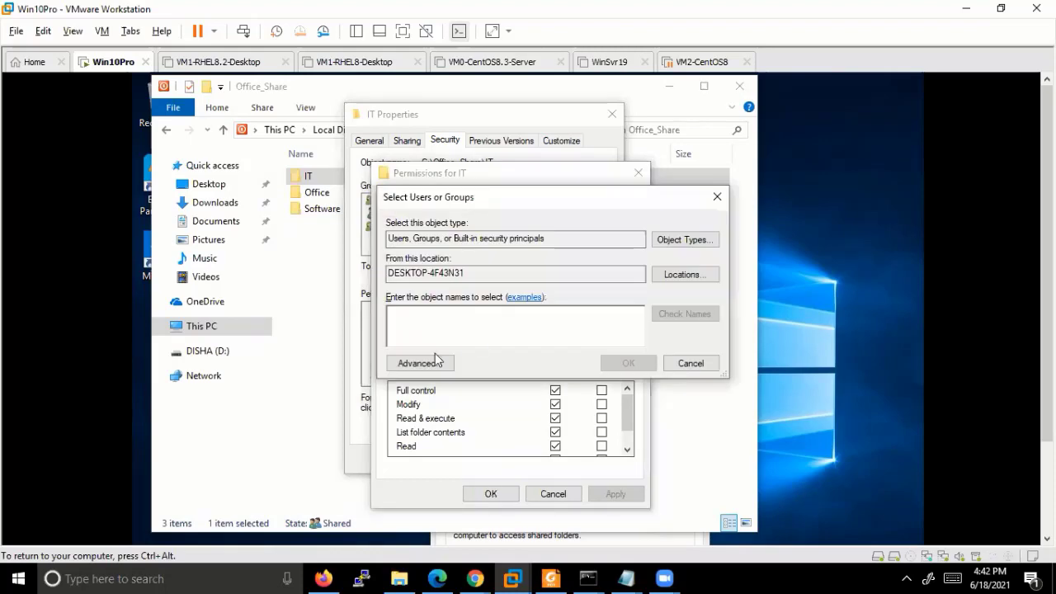
key("alt+a")
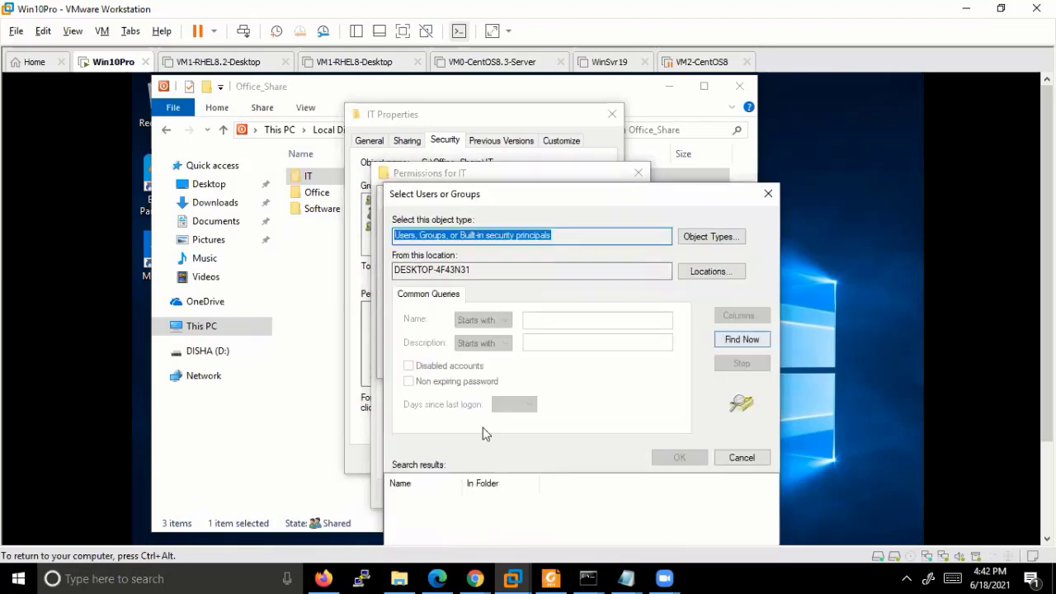
key("alt+n")
scroll(459, 499, "down", 15)
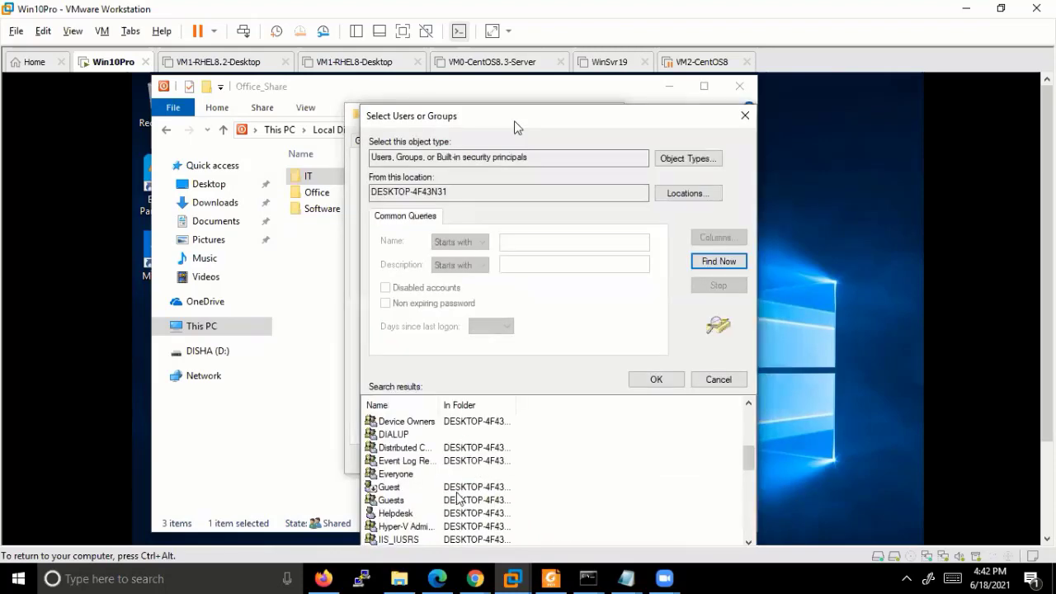
scroll(411, 471, "up", 1)
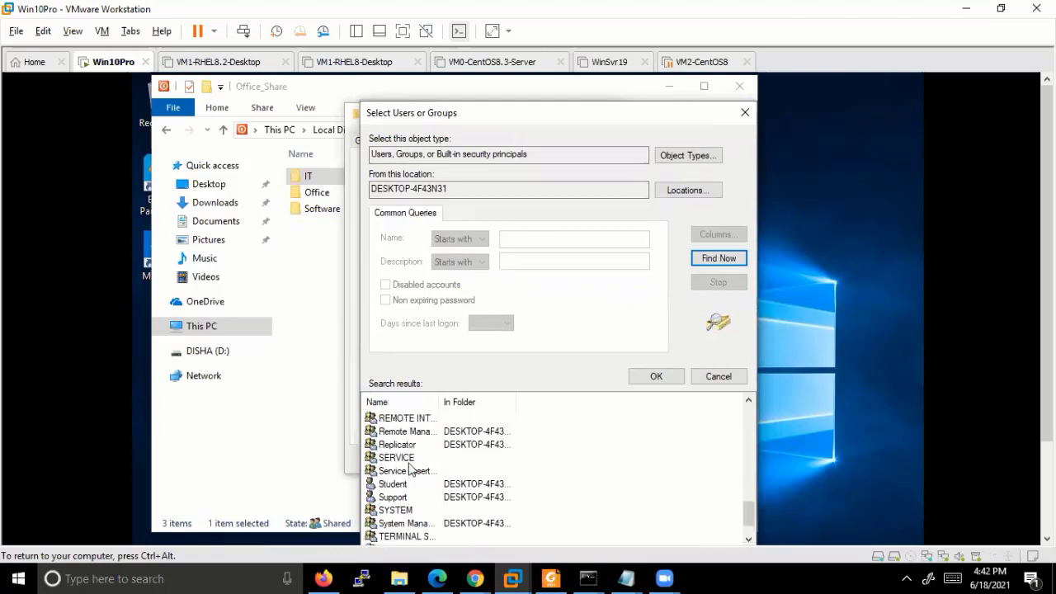
scroll(408, 473, "down", 1)
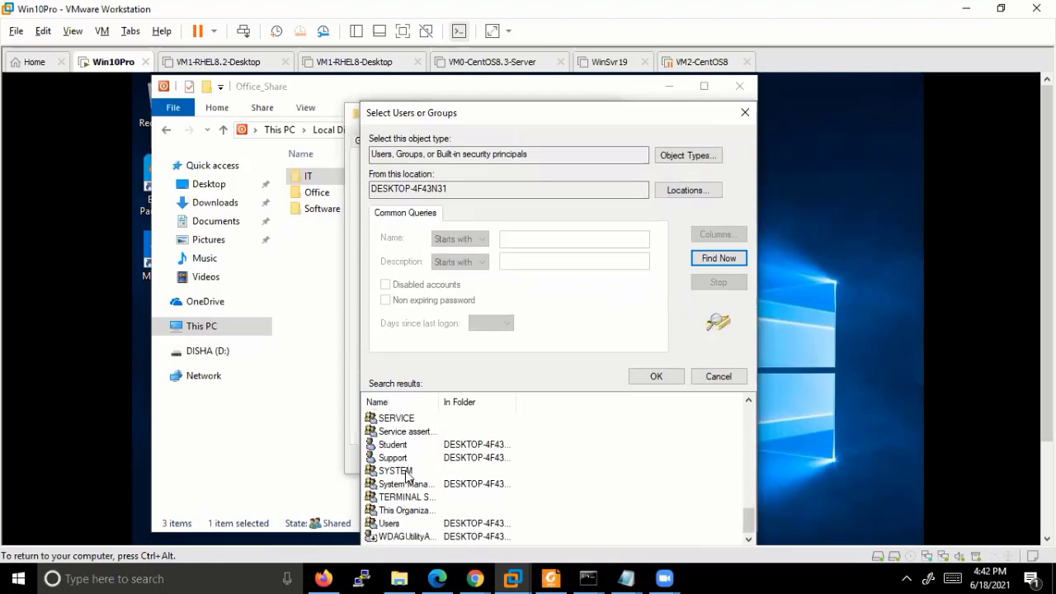
scroll(406, 474, "up", 6)
type("it")
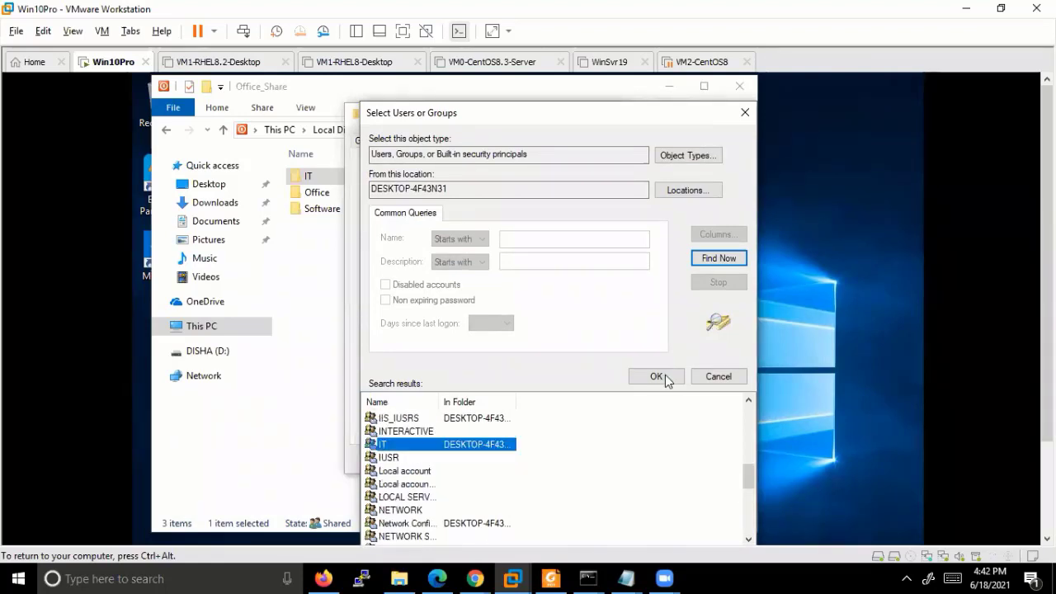
left_click(667, 380)
left_click(625, 363)
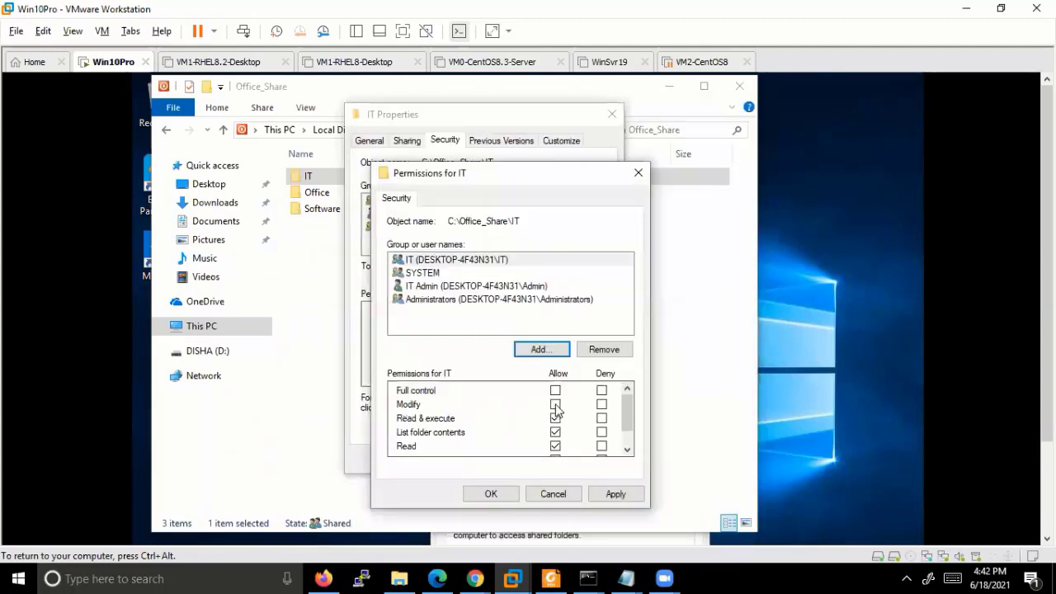
Allow the IT group Modify in the IT folder's security permissions, apply it, and check the IT Admin and Administrators entries before confirming.
left_click(556, 404)
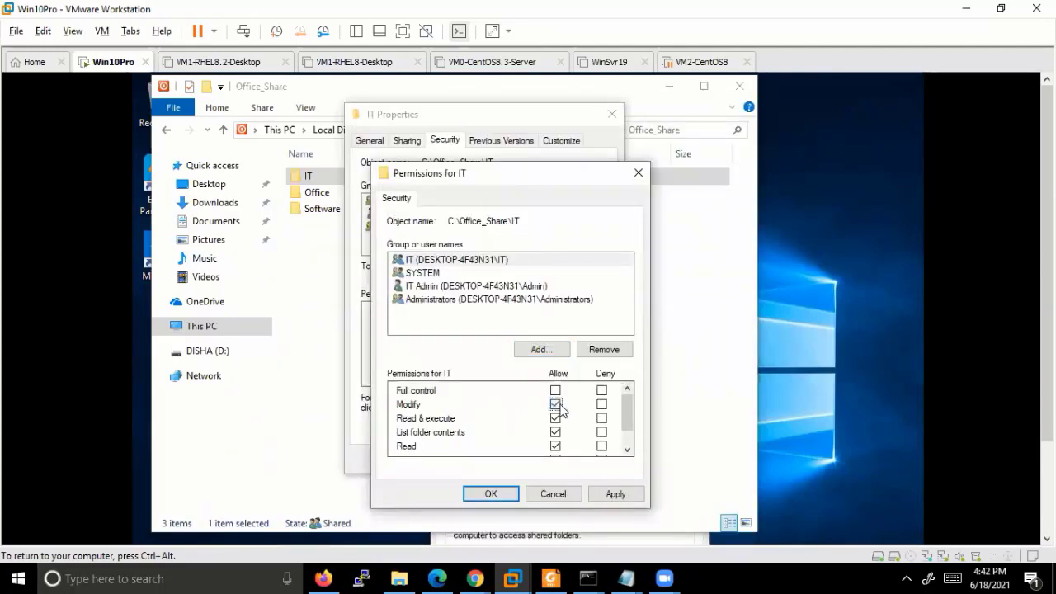
left_click(617, 494)
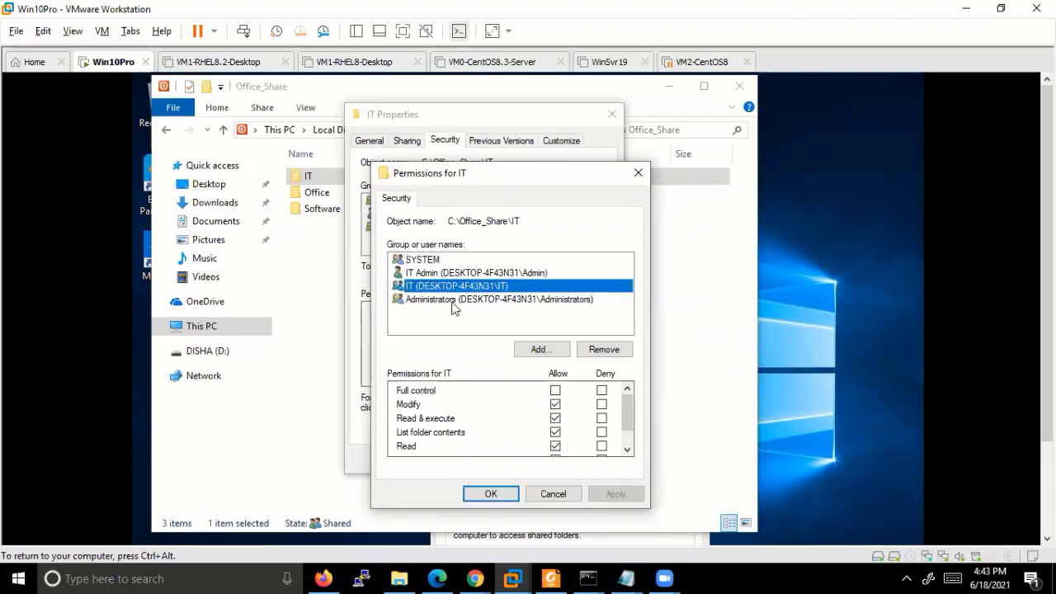
left_click(463, 274)
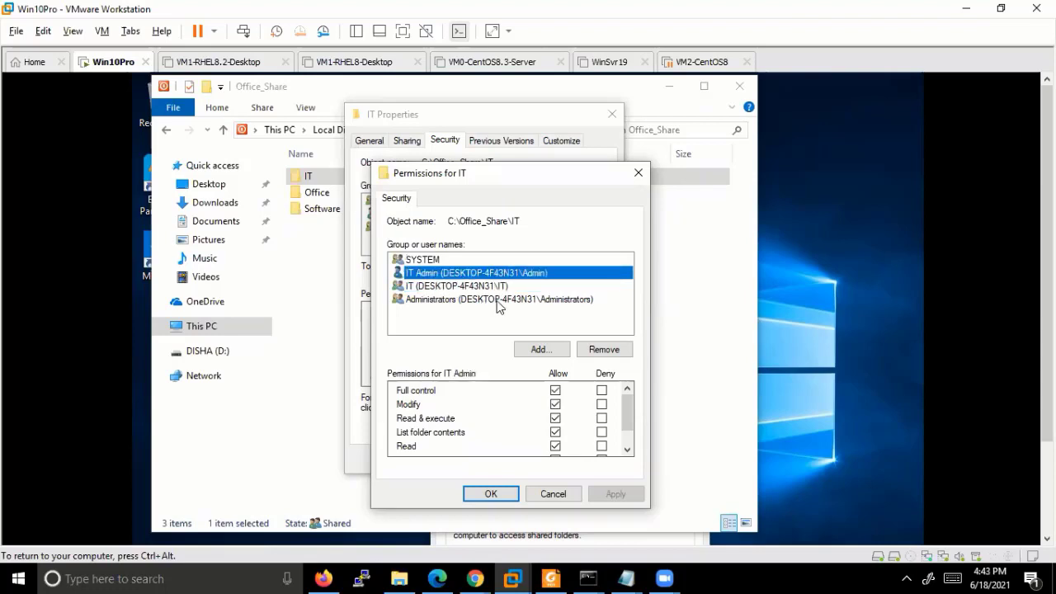
left_click(495, 300)
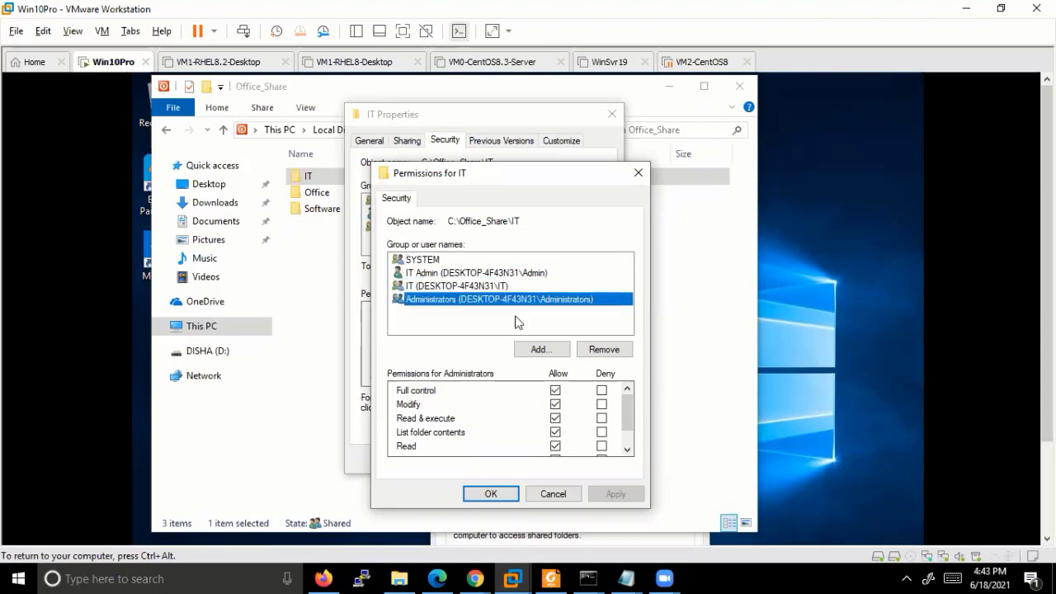
left_click(491, 493)
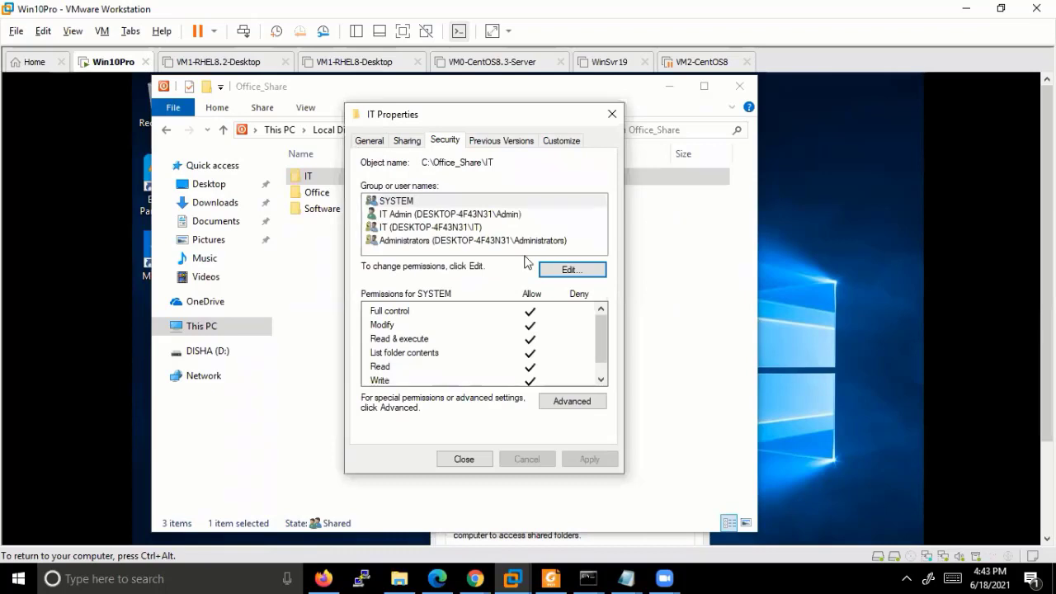
Check the IT and IT Admin security entries on the IT folder, close its properties and select the Office folder.
left_click(435, 228)
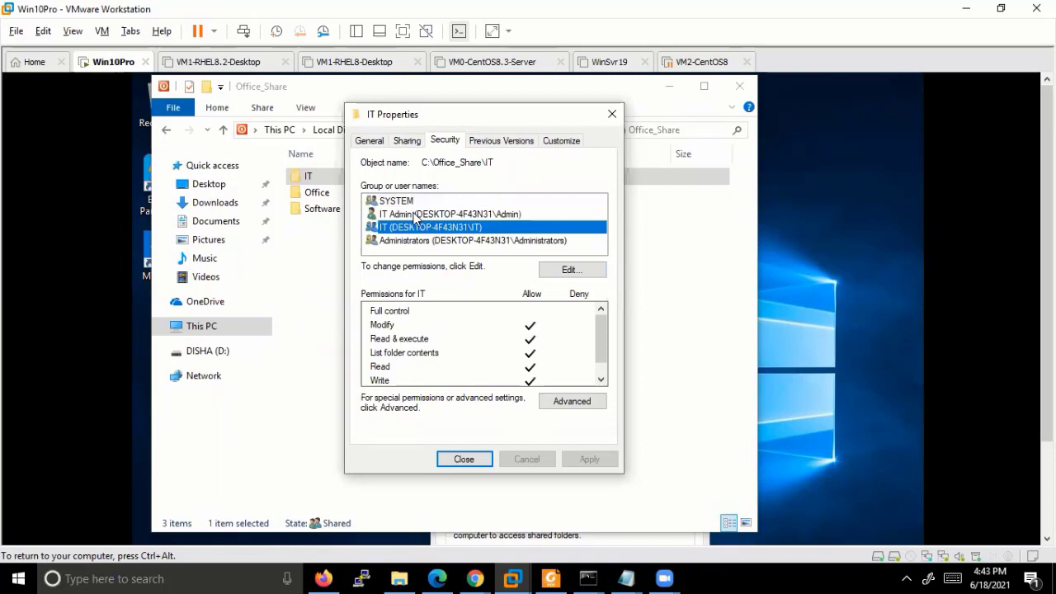
key("Up")
key("Down")
left_click(464, 460)
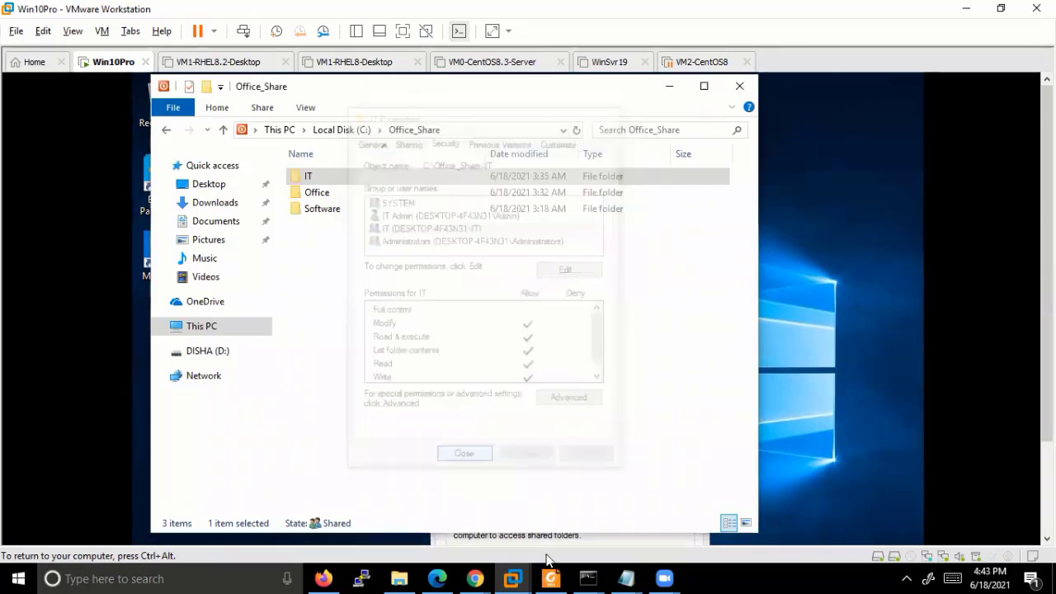
key("Down")
key("shift+F10")
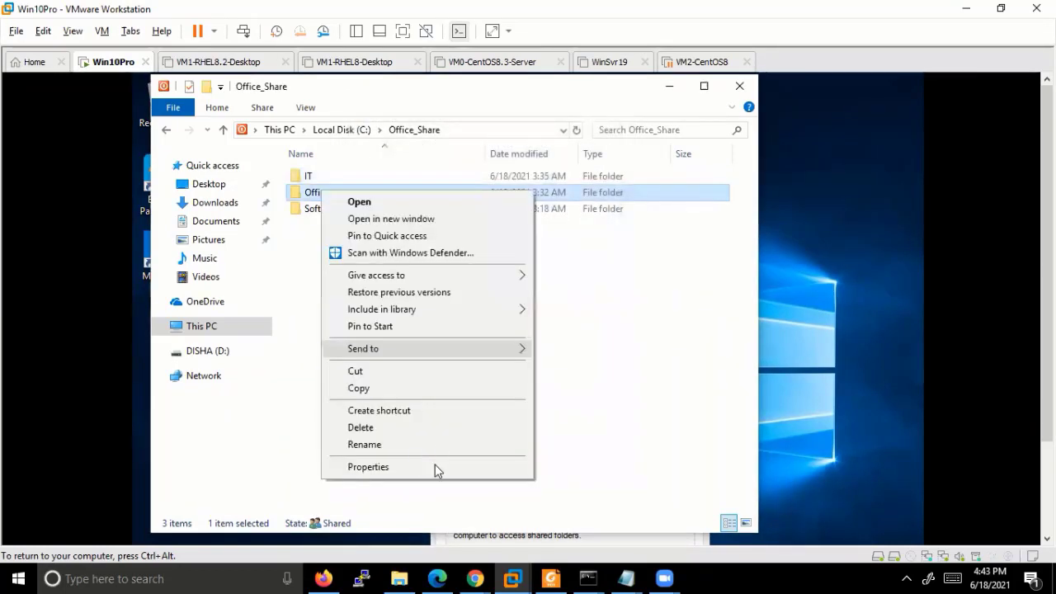
key("Return")
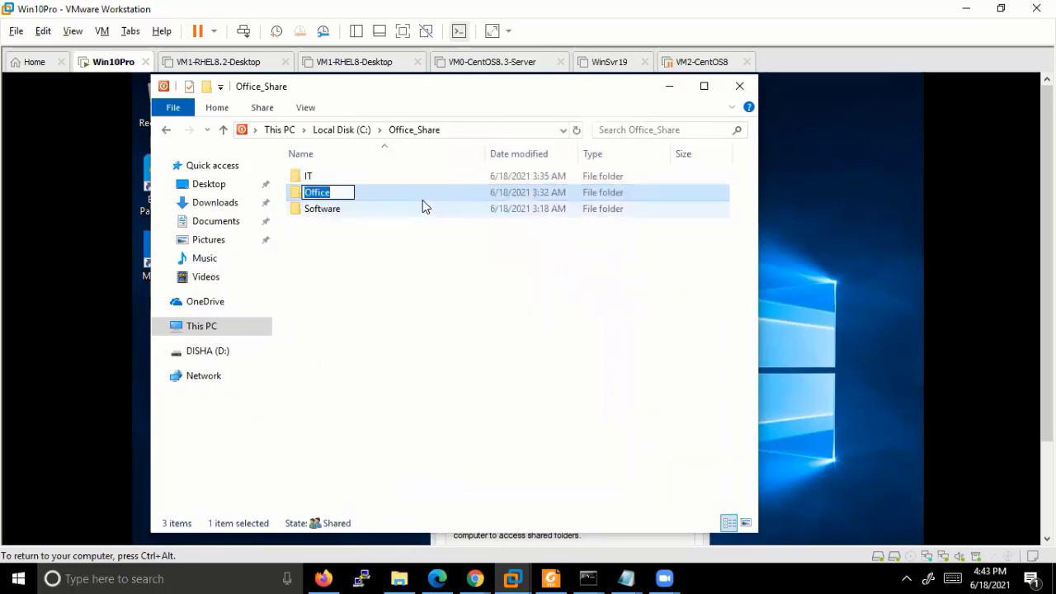
key("Escape")
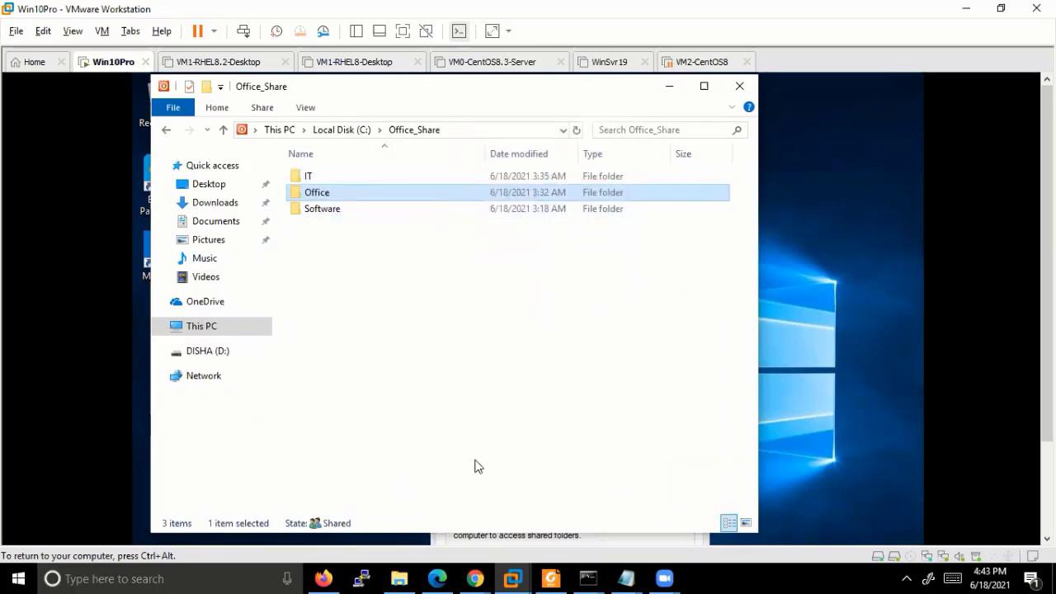
Share the Office folder with Everyone at the Read/Write permission level.
key("shift+F10")
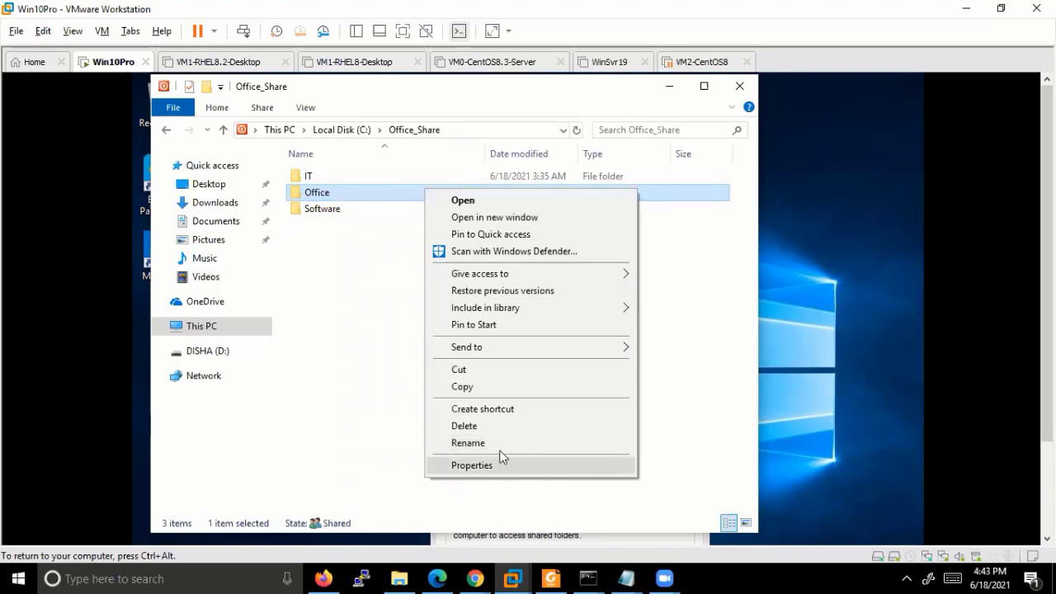
left_click(484, 460)
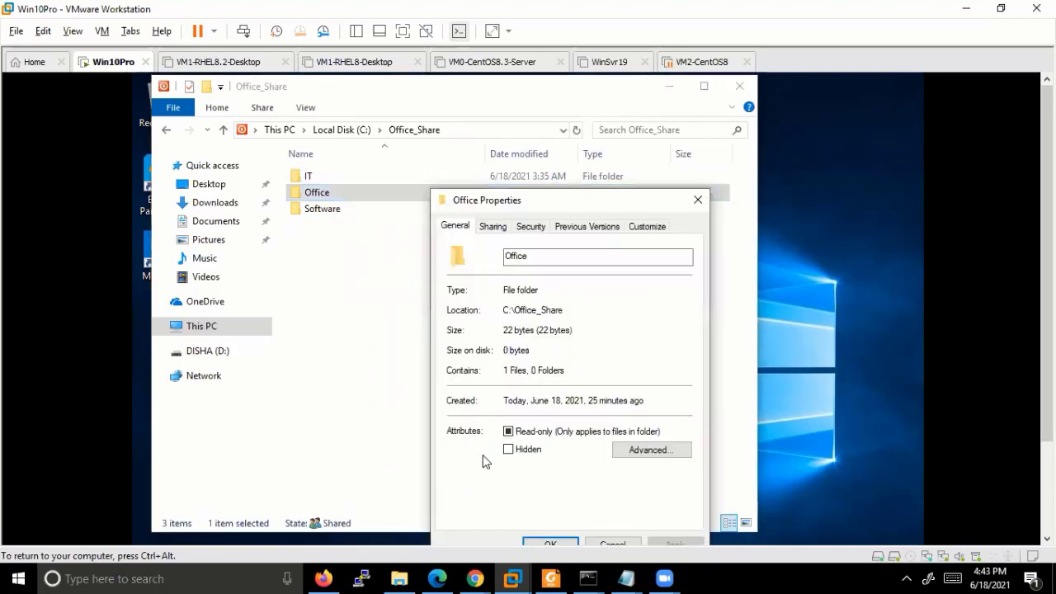
left_click(532, 227)
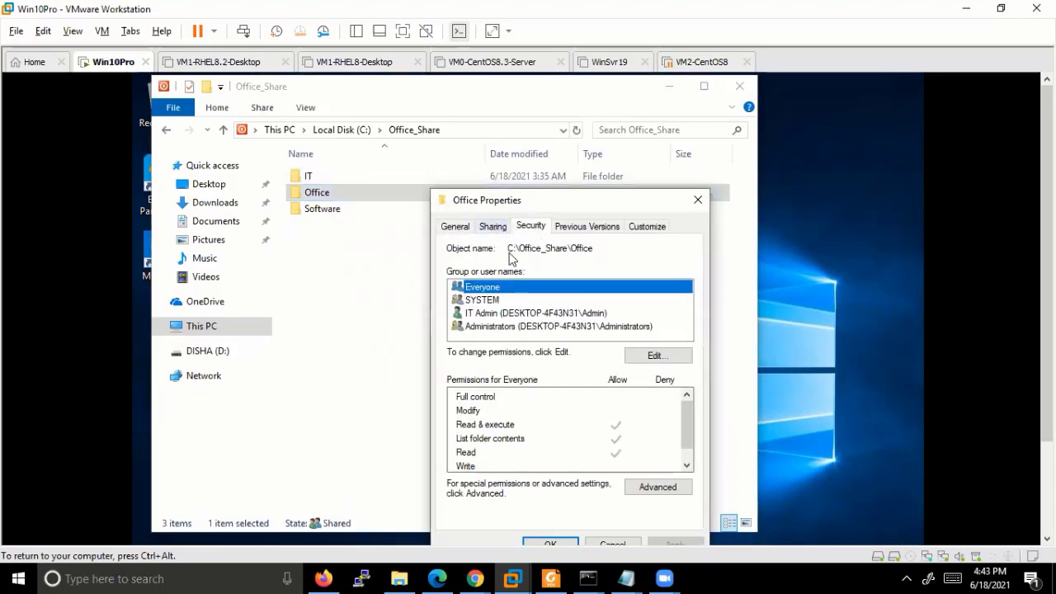
left_click(492, 226)
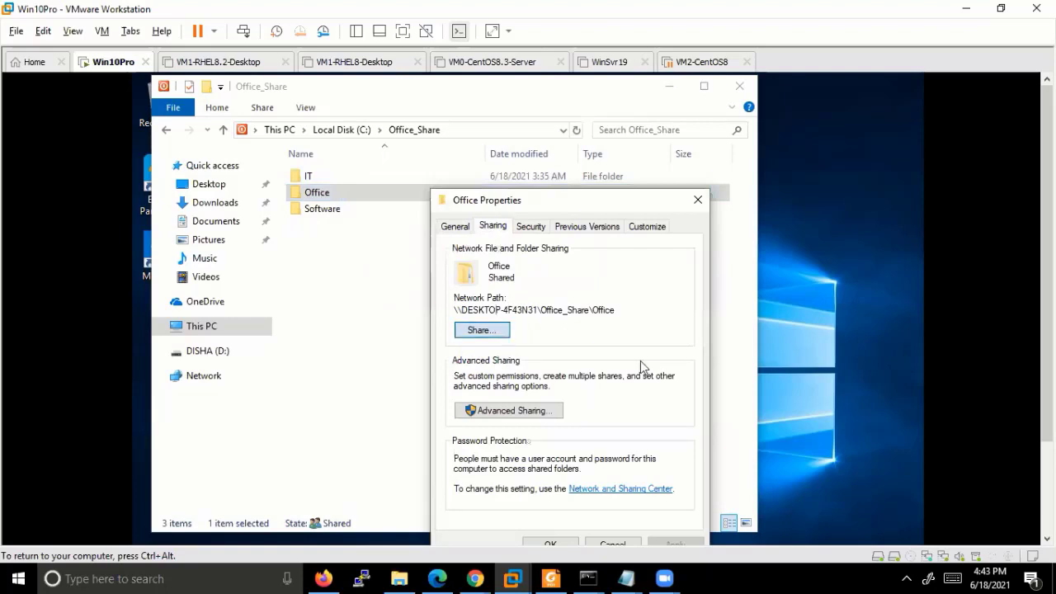
left_click(673, 391)
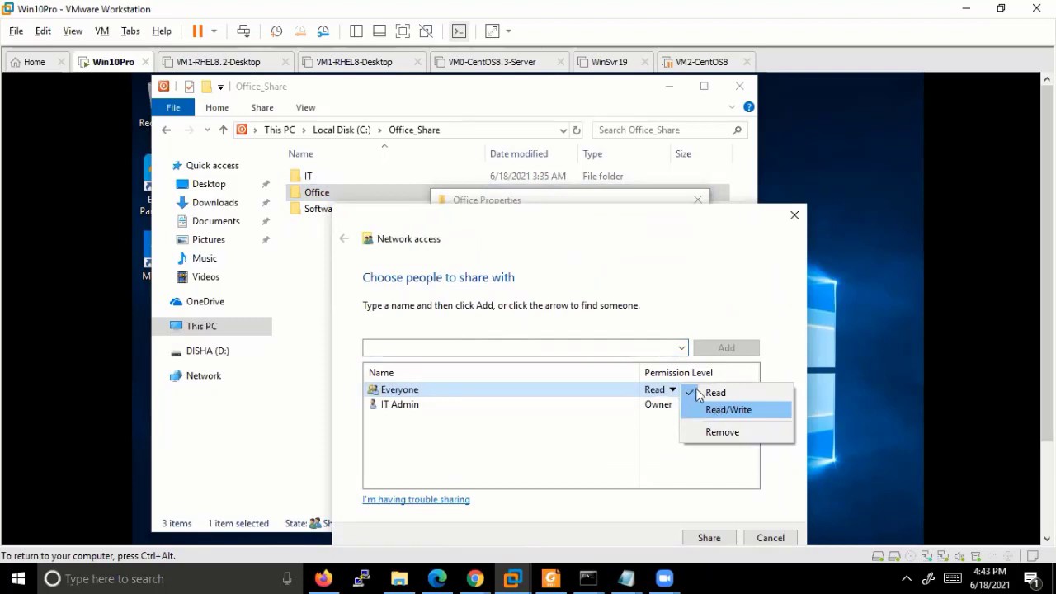
left_click(727, 410)
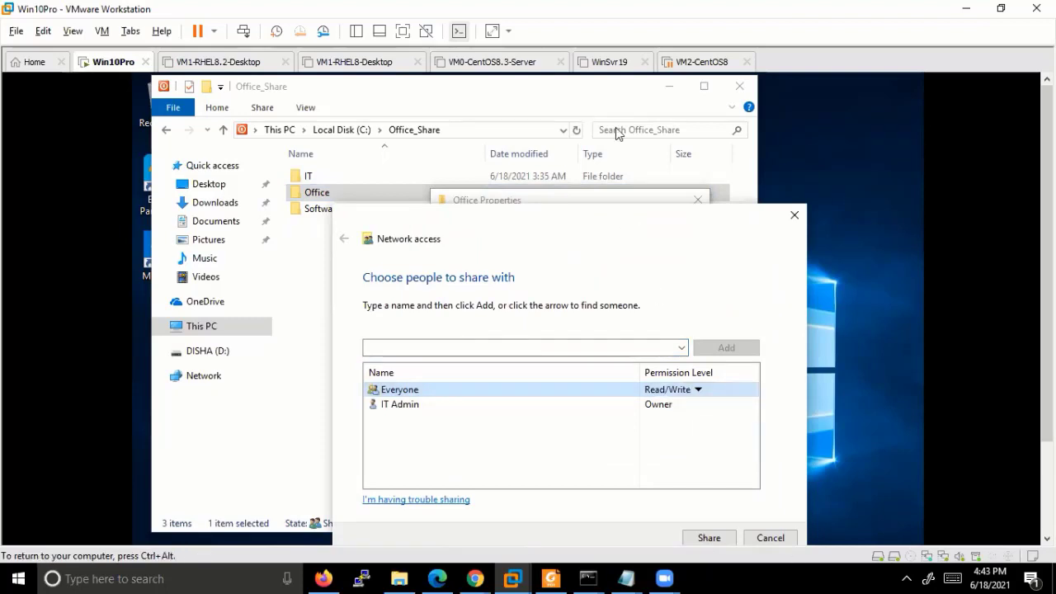
left_click(695, 452)
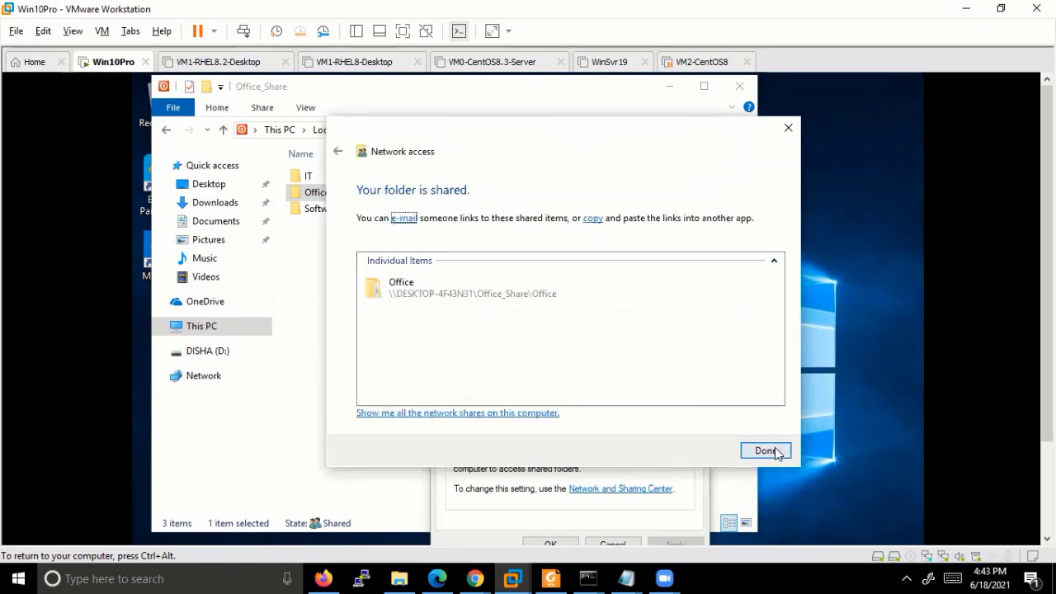
left_click(766, 451)
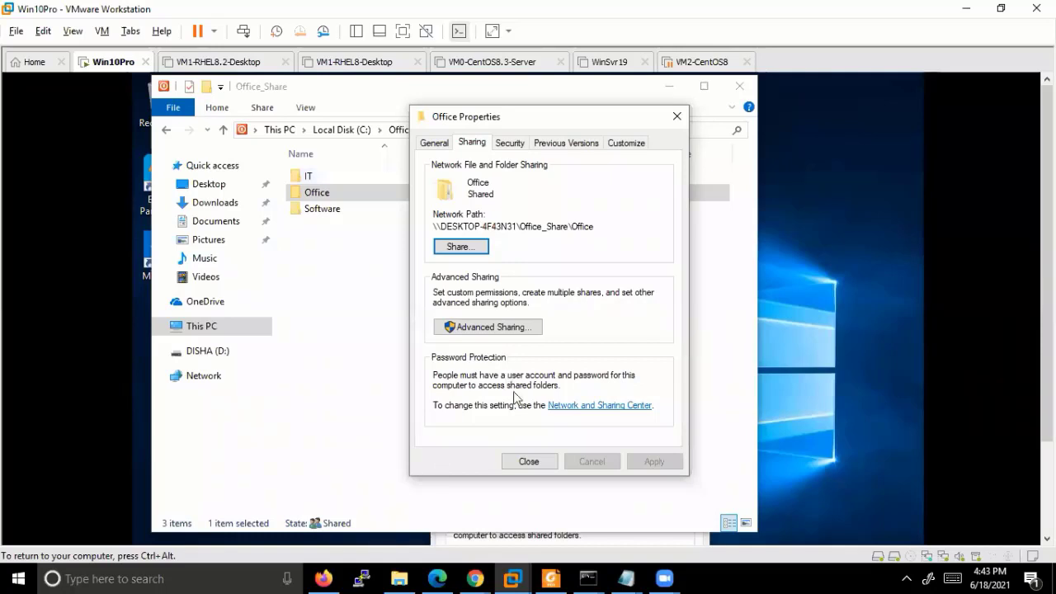
Review the Office folder's security permissions for IT Admin and Everyone.
left_click(510, 142)
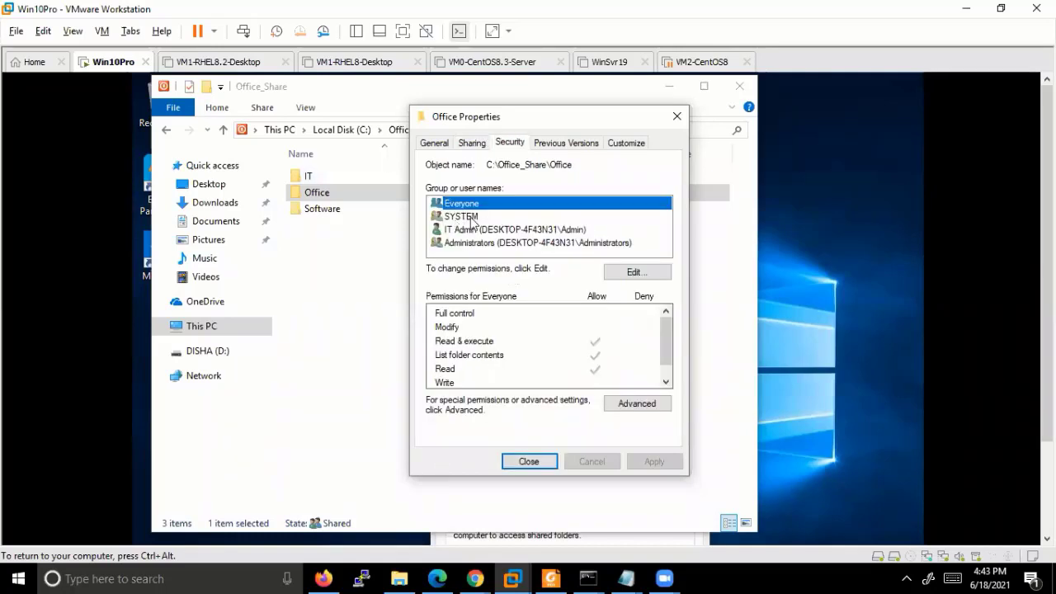
left_click(462, 229)
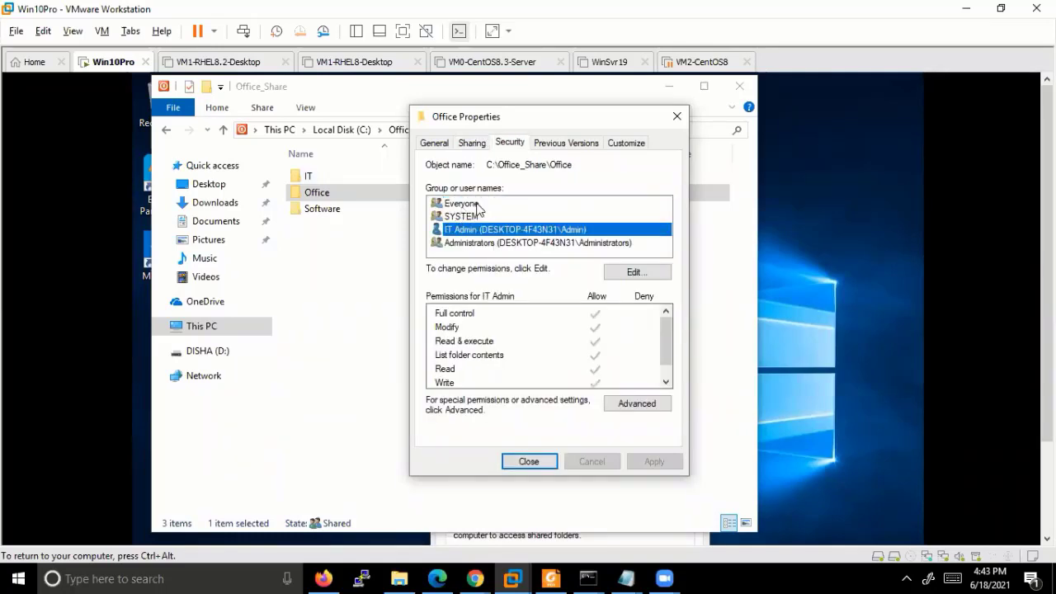
left_click(477, 206)
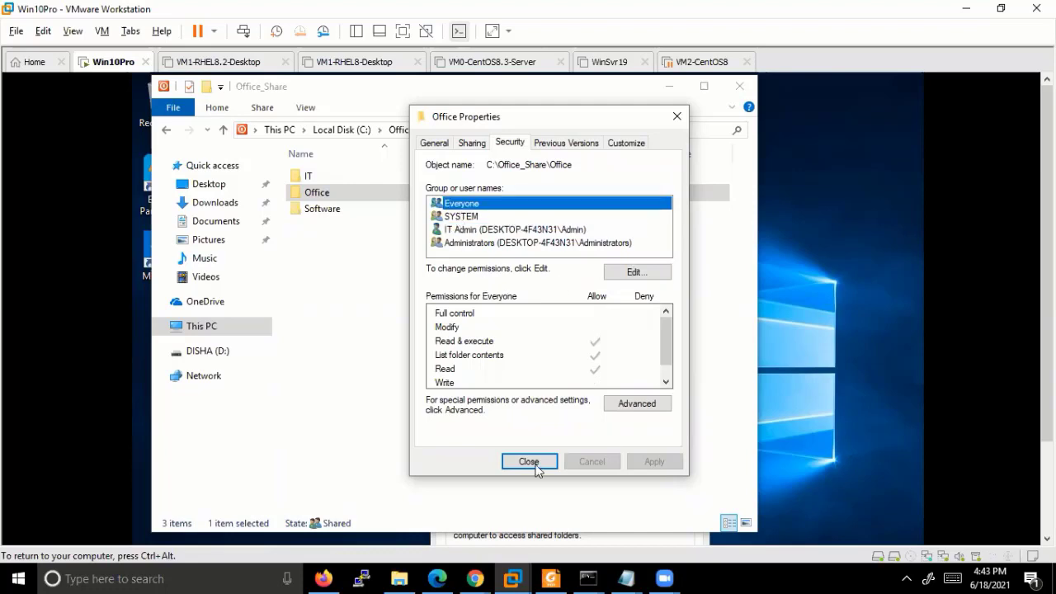
Remove Everyone from the people the Software folder is shared with and confirm the sharing.
left_click(338, 211)
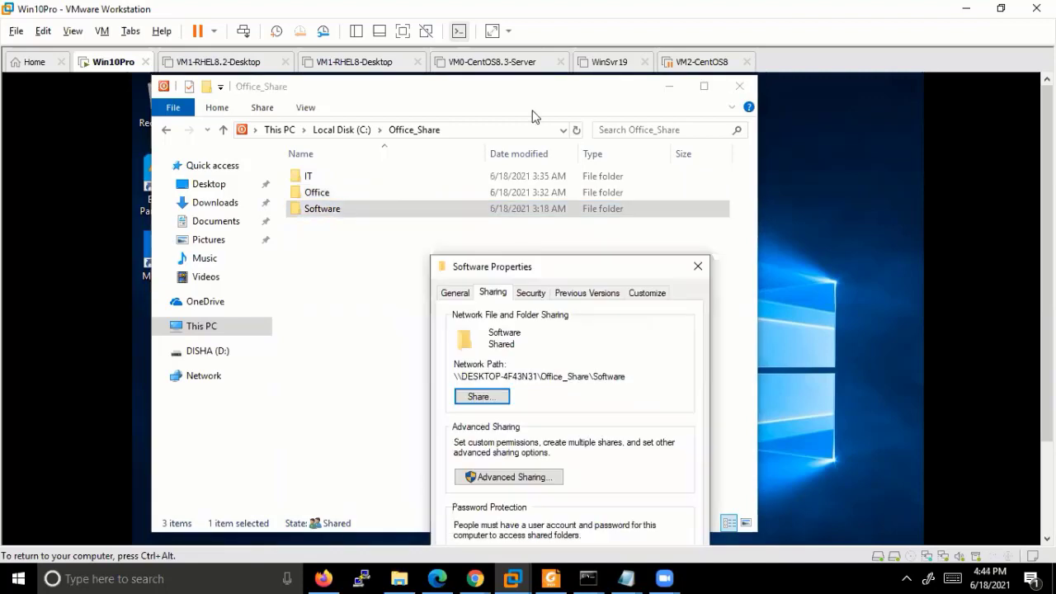
left_click(487, 129)
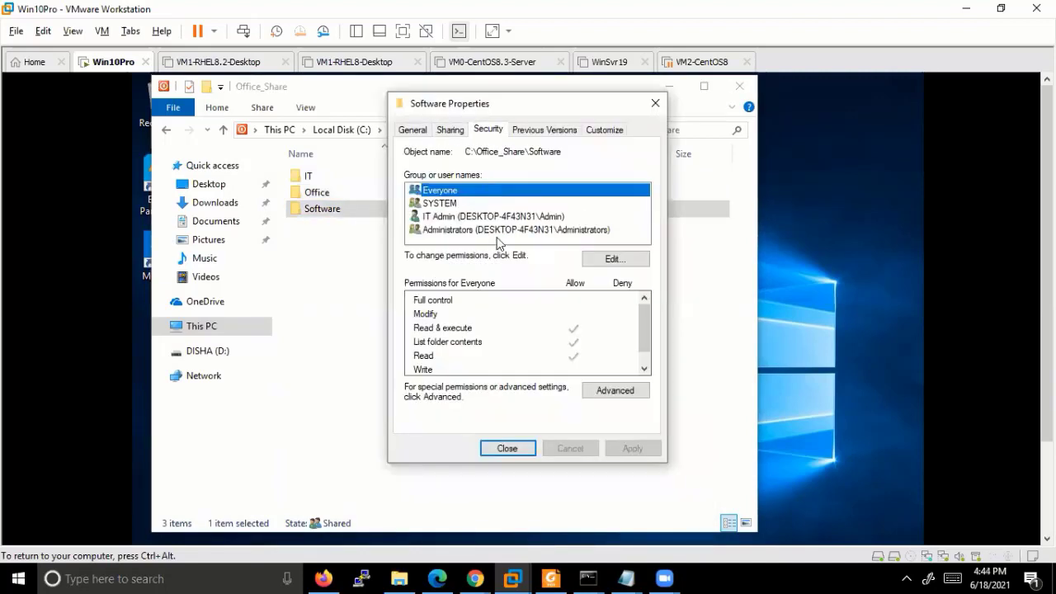
left_click(452, 130)
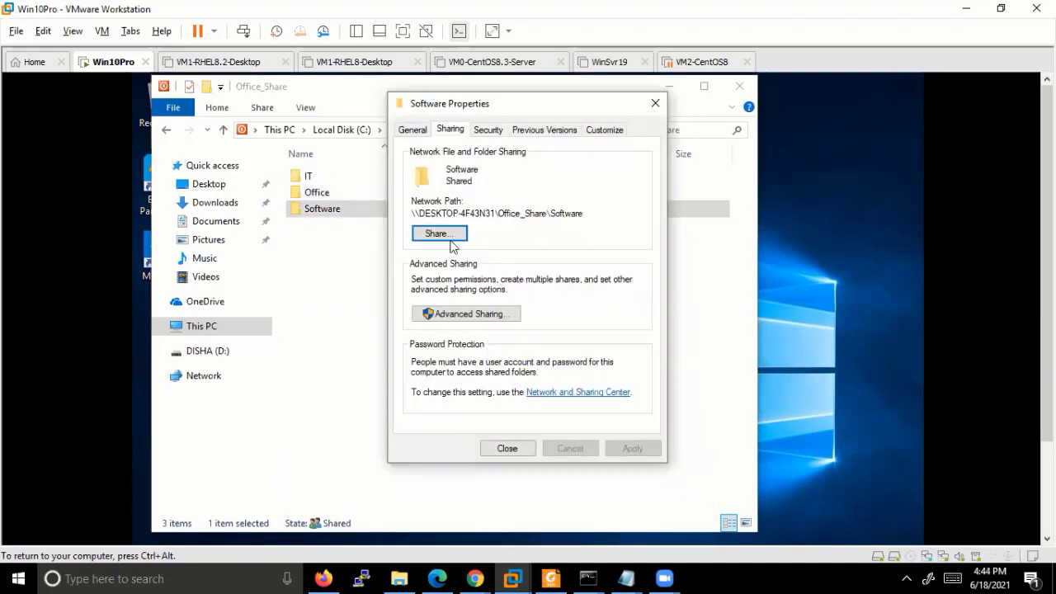
left_click(445, 228)
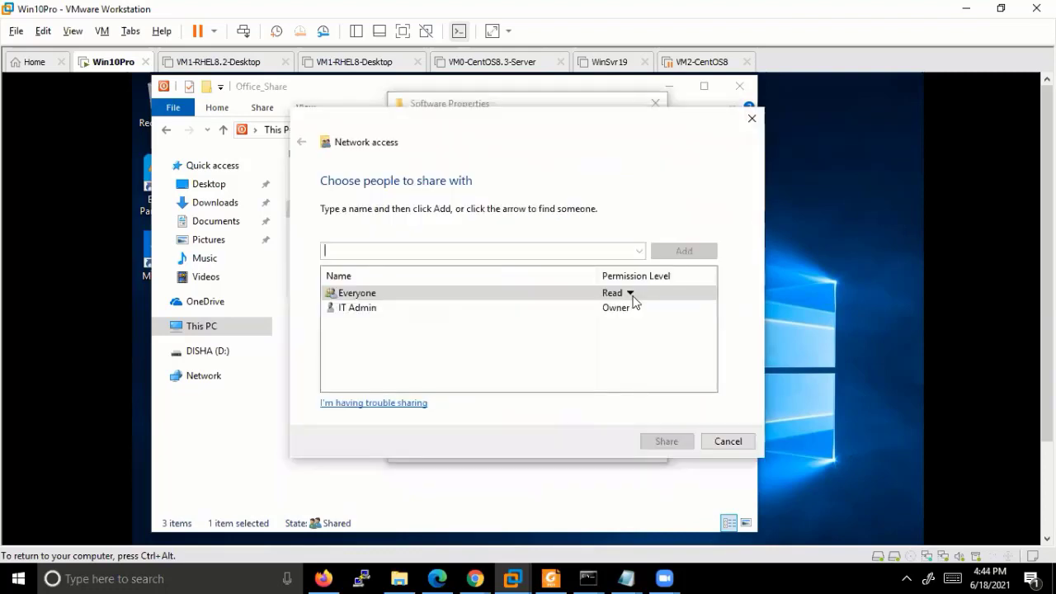
left_click(631, 296)
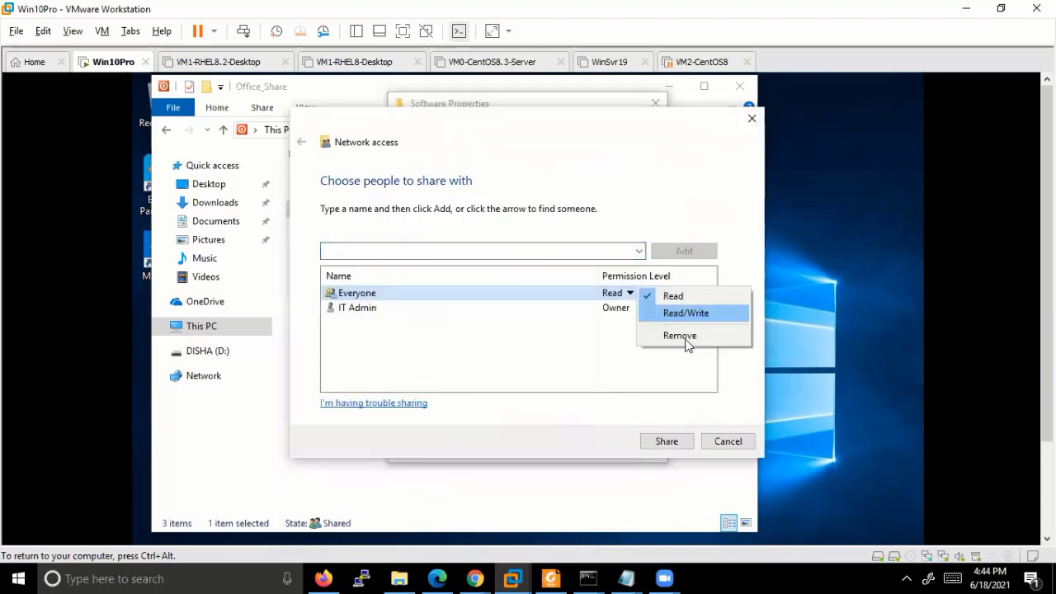
left_click(675, 336)
left_click(599, 295)
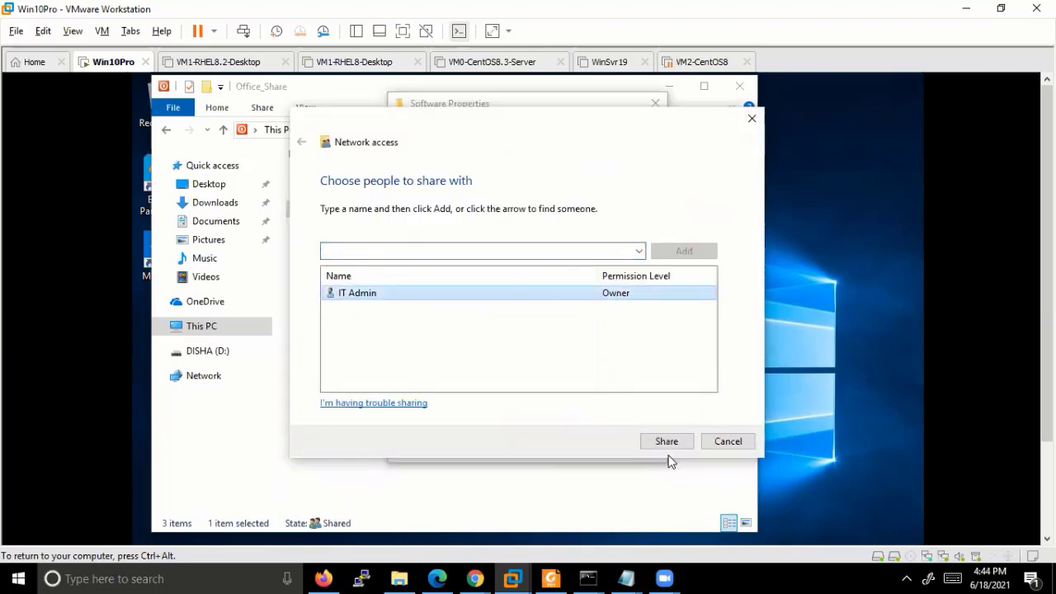
left_click(667, 442)
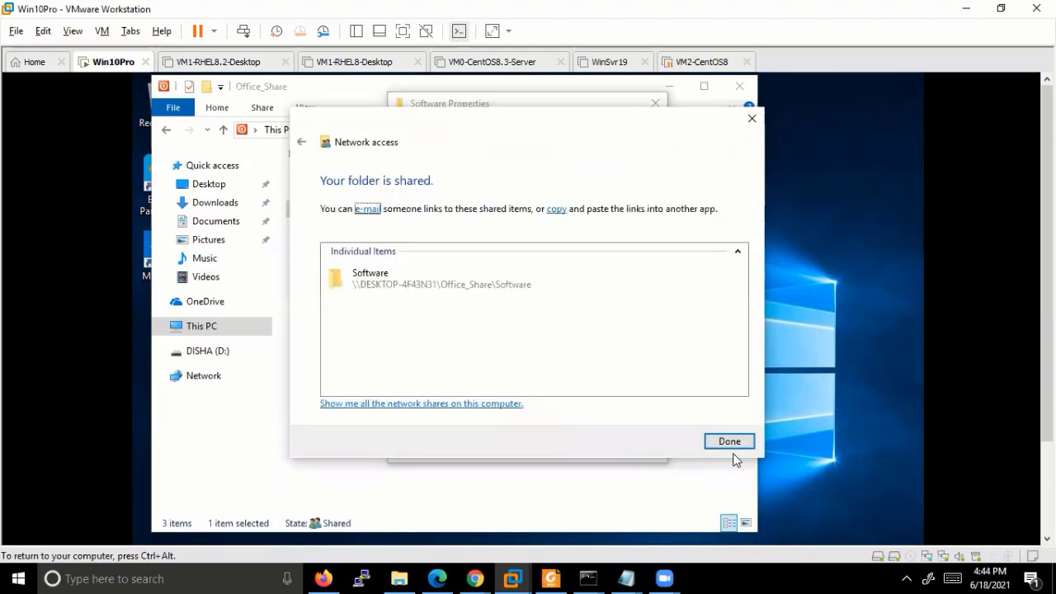
key("Return")
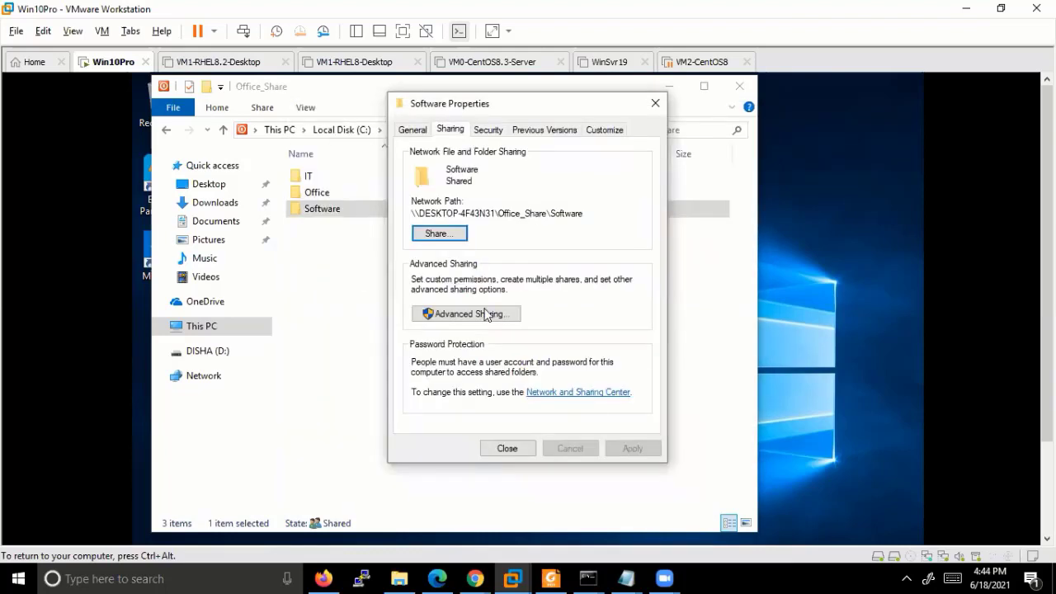
Turn on advanced sharing for the Software folder and remove Everyone from its share permissions.
key("Return")
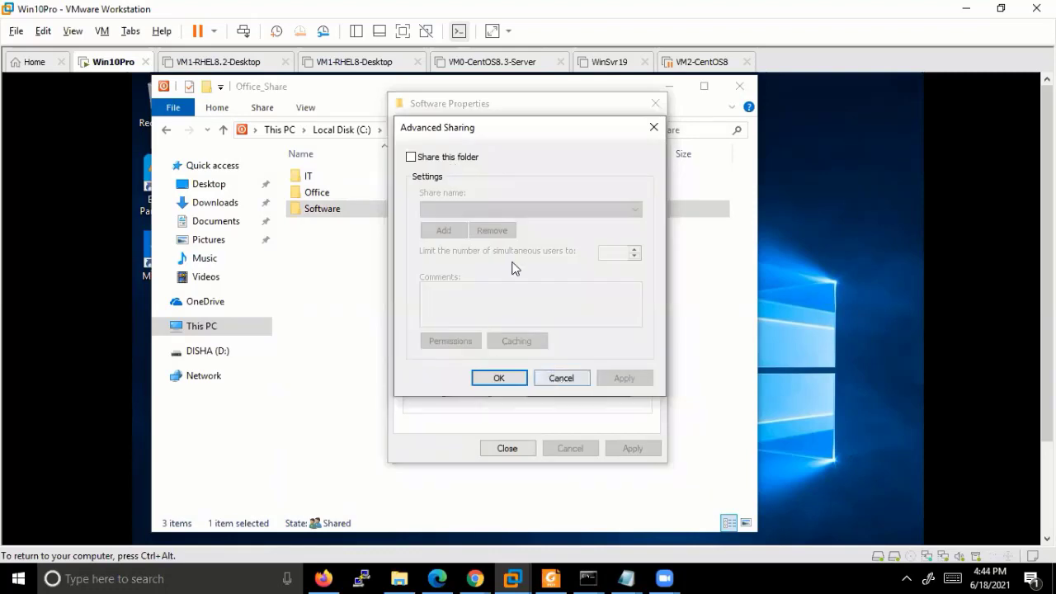
key("Escape")
key("Return")
key("space")
key("alt+p")
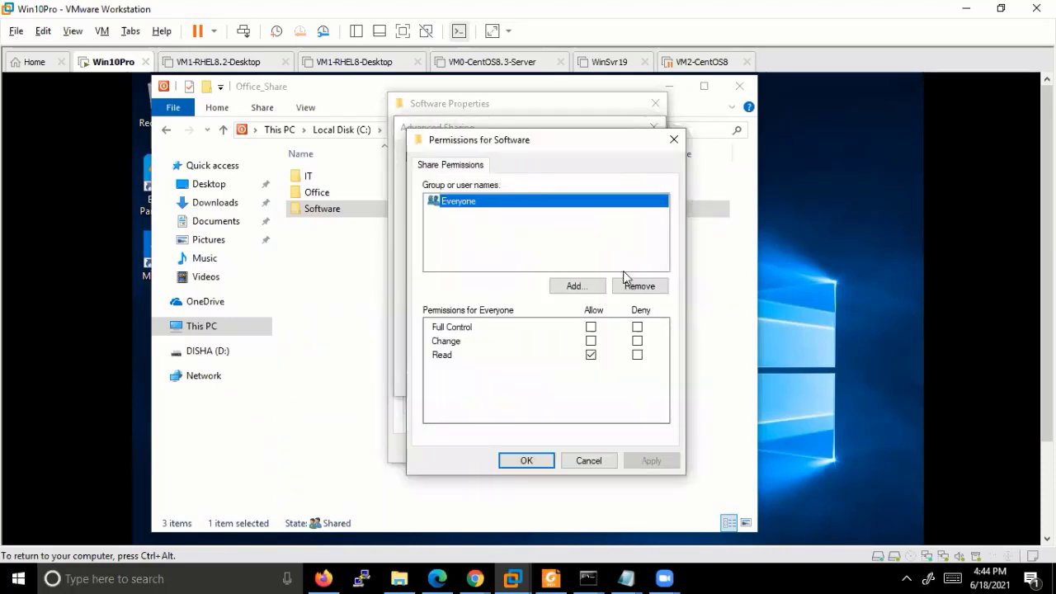
key("alt+r")
Find the Admin account among the computer's users and groups and add it to the Software folder's share permissions.
key("alt+d")
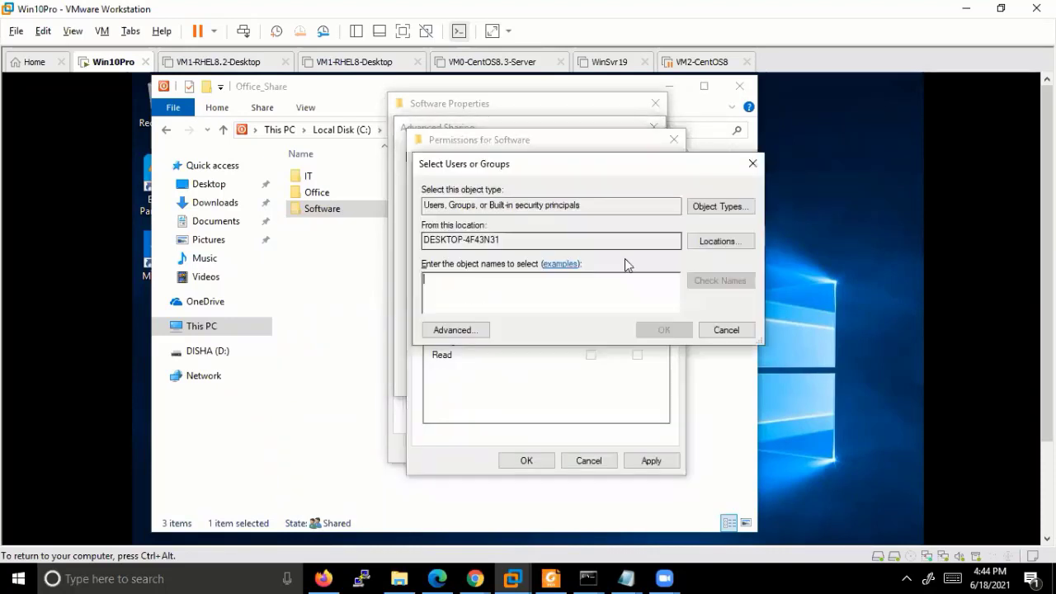
key("alt+a")
key("alt+n")
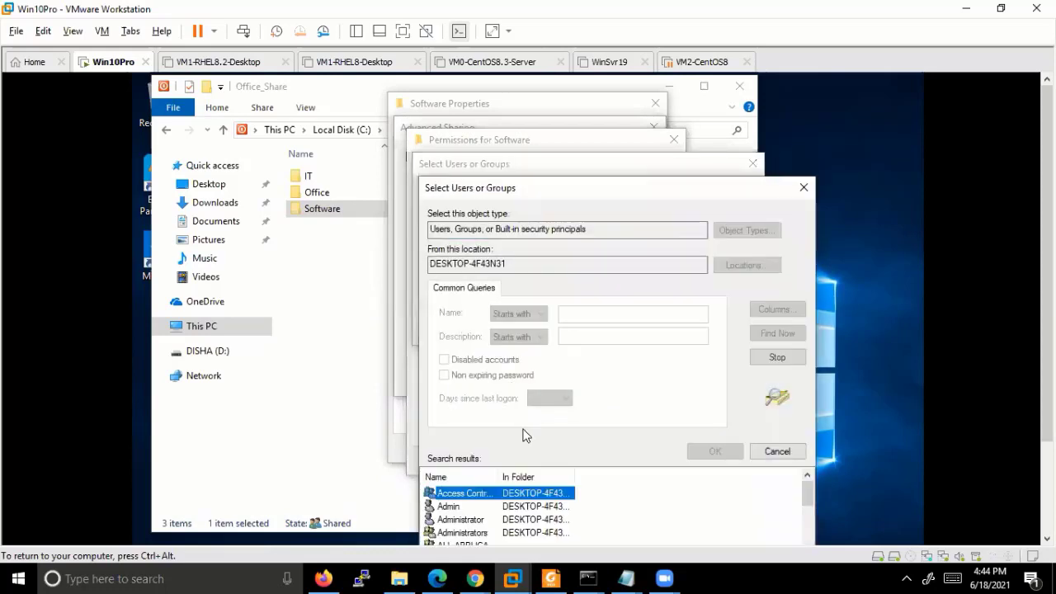
key("Down")
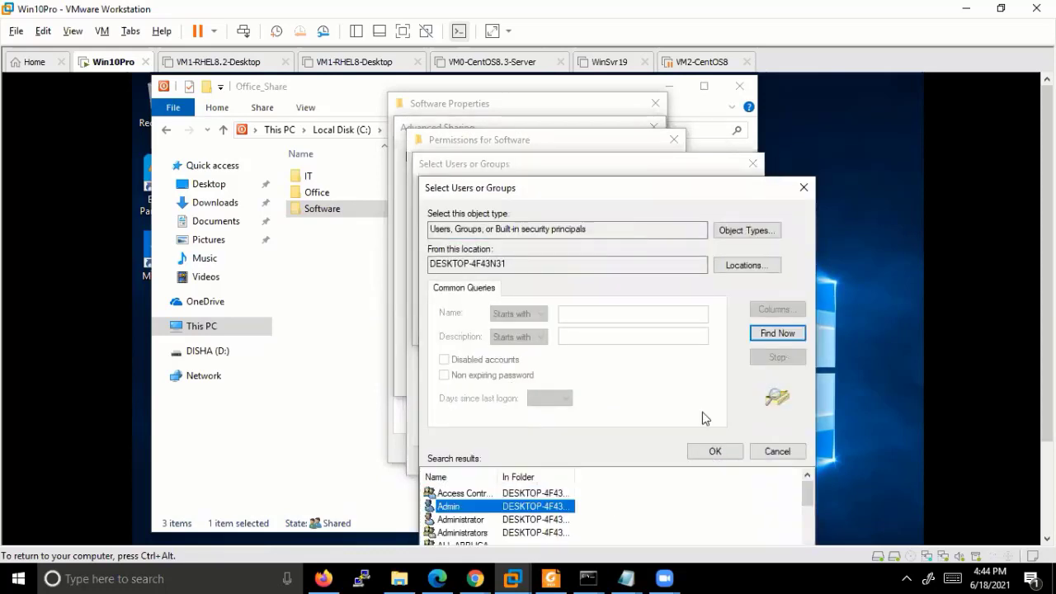
key("Return")
key("Return")
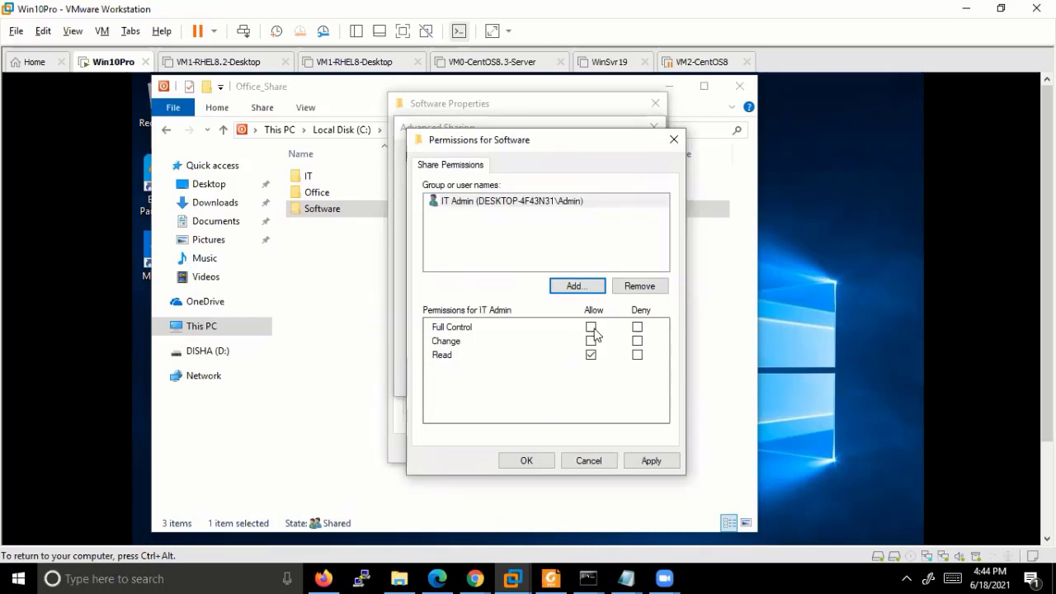
Allow IT Admin Full Control in the Software folder's share permissions and confirm the advanced sharing settings.
left_click(591, 341)
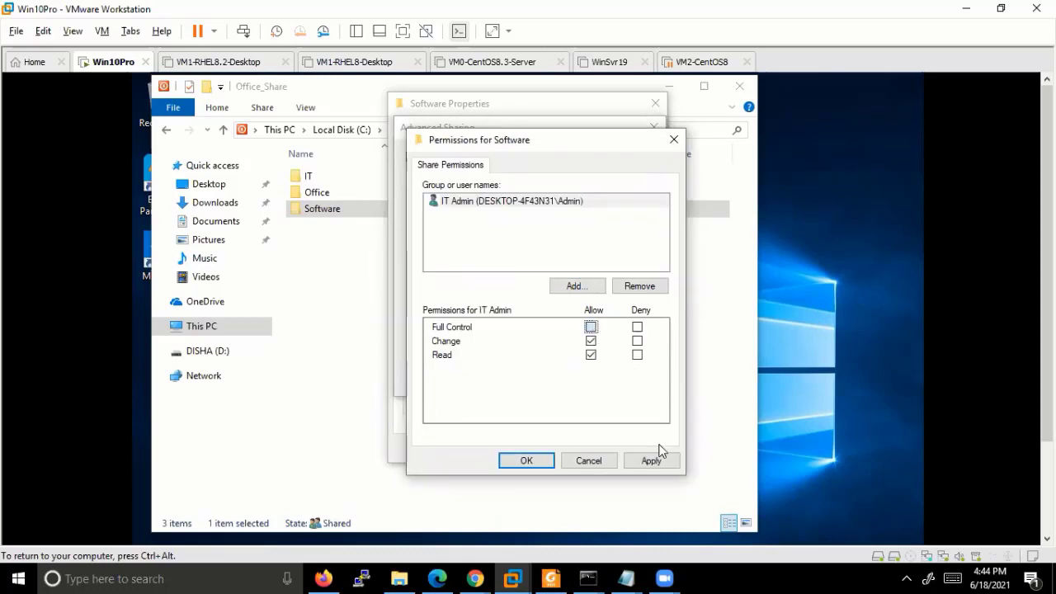
left_click(525, 461)
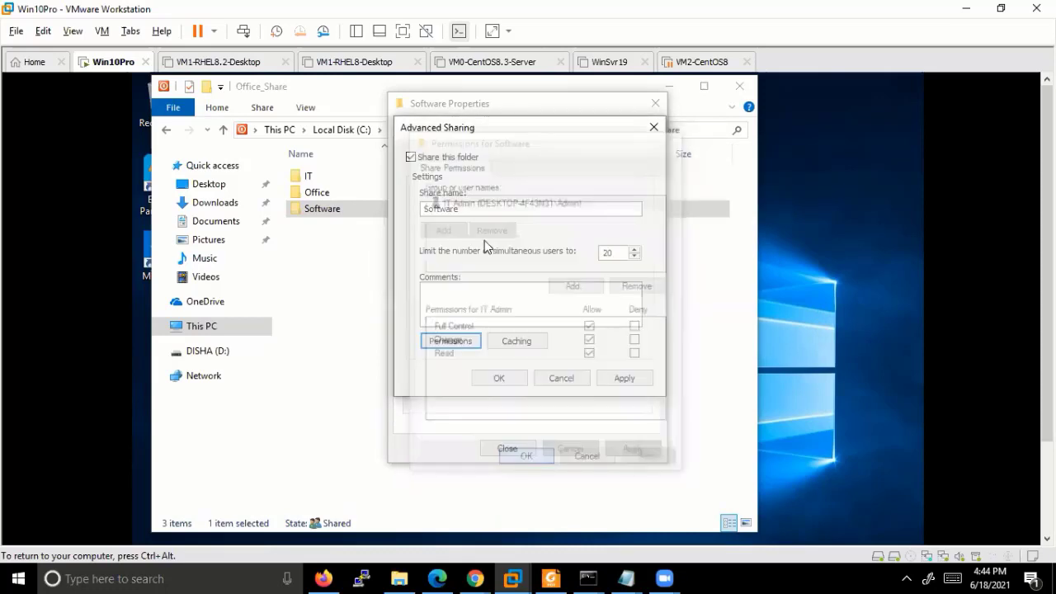
left_click(626, 378)
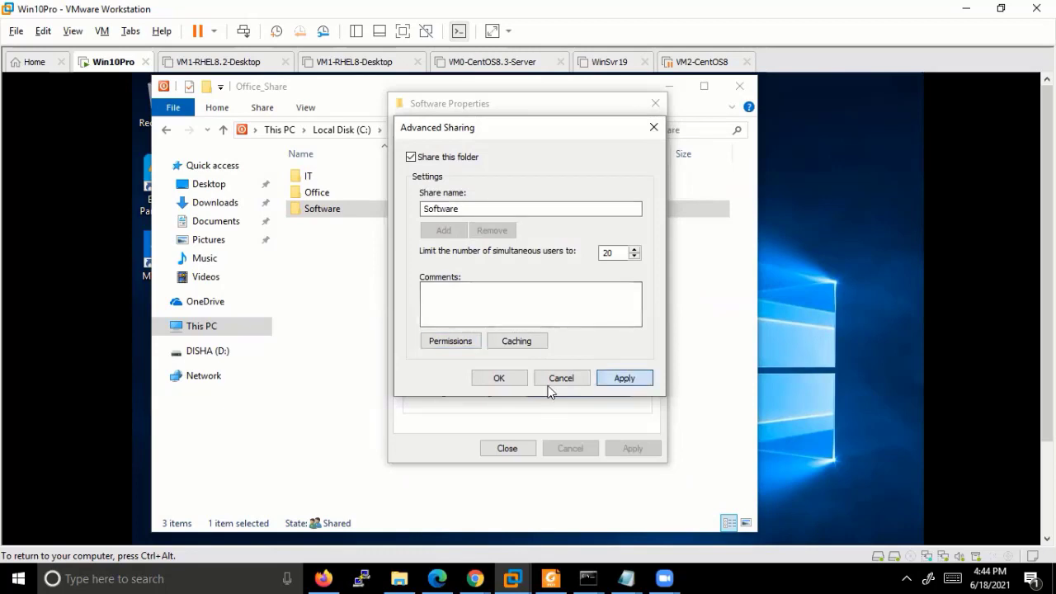
left_click(501, 378)
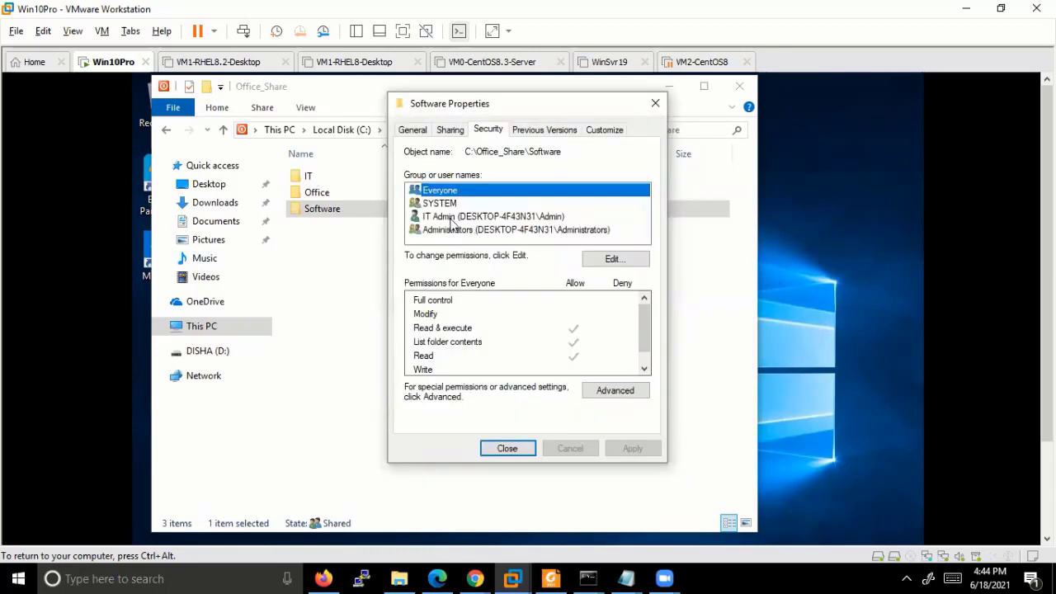
Remove Everyone from the Software folder's security permissions.
left_click(611, 261)
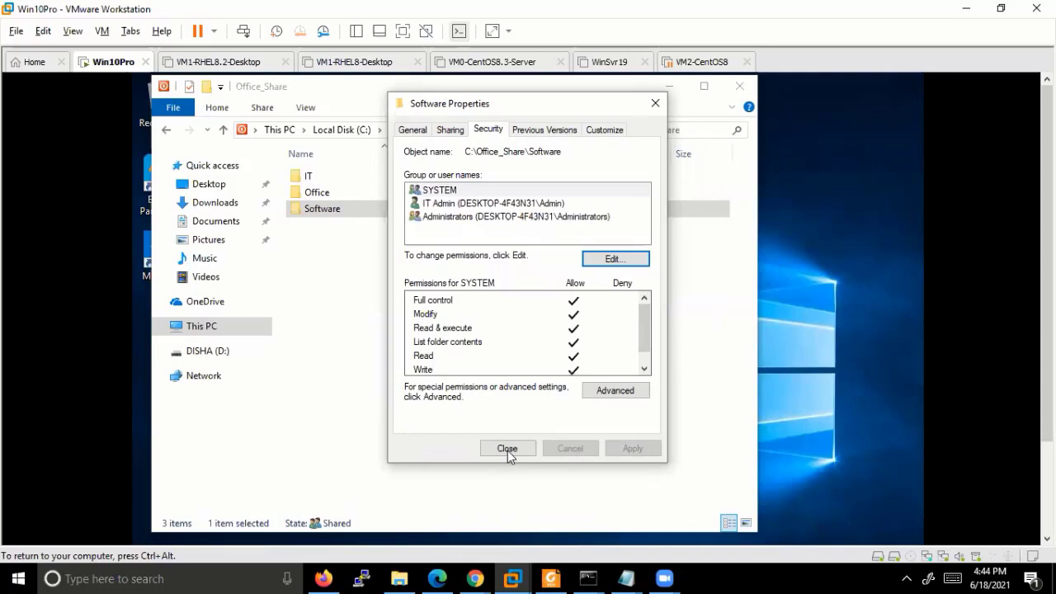
Close the Software folder's properties and refresh the contents of Office_Share.
left_click(507, 450)
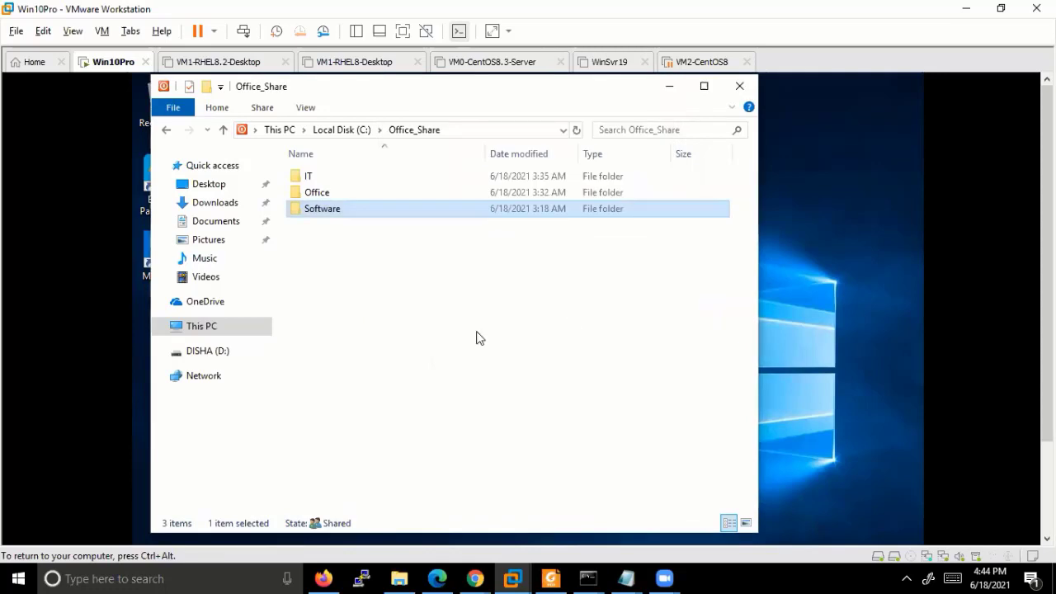
right_click(408, 295)
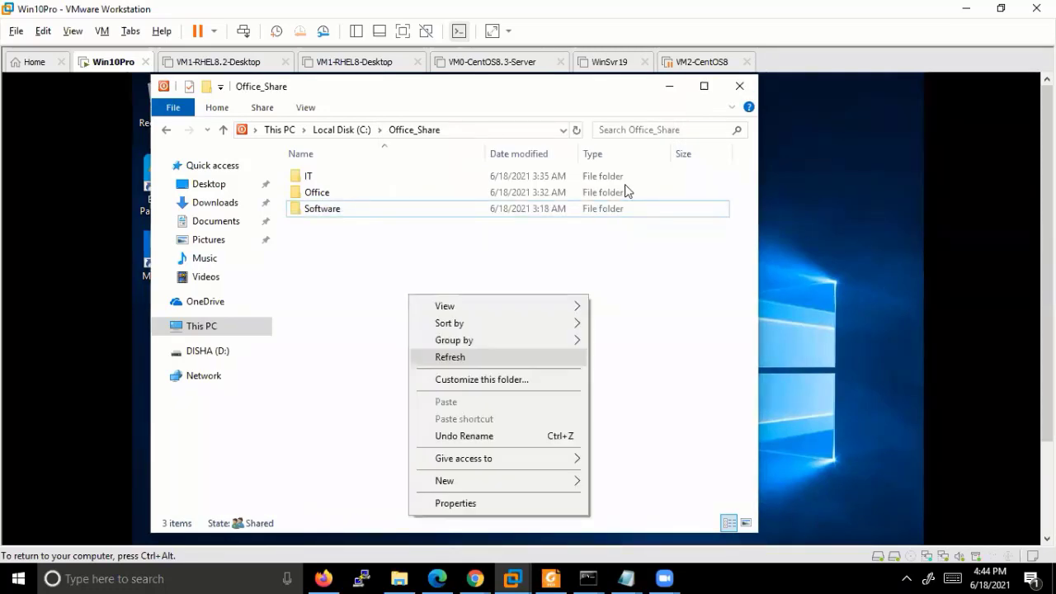
left_click(625, 190)
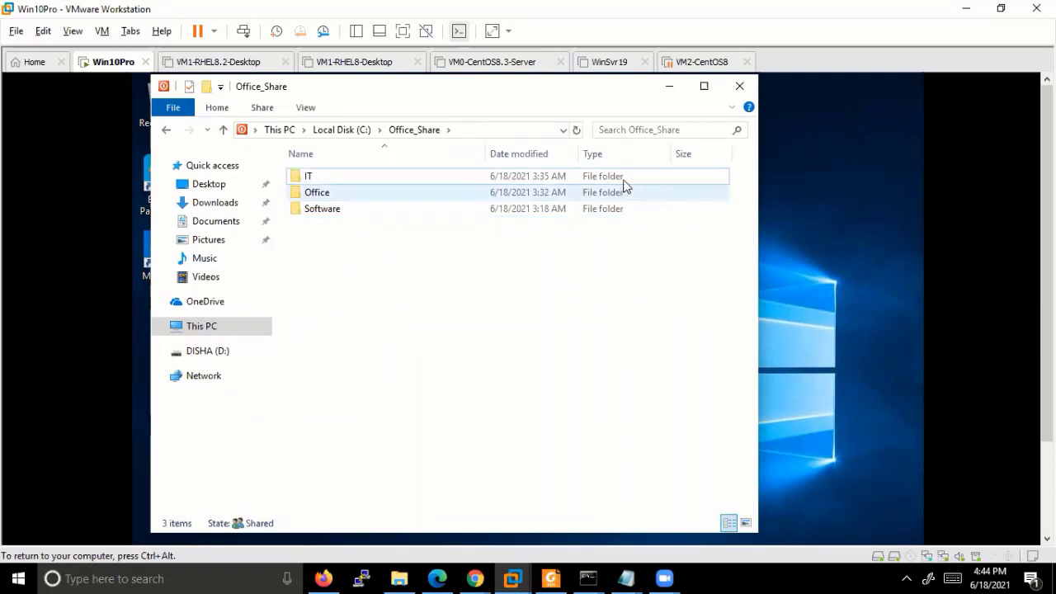
Refresh the network shares at 192.168.43.180 in the host's File Explorer, and close the virtual machine's Office_Share window.
left_click(398, 578)
right_click(512, 289)
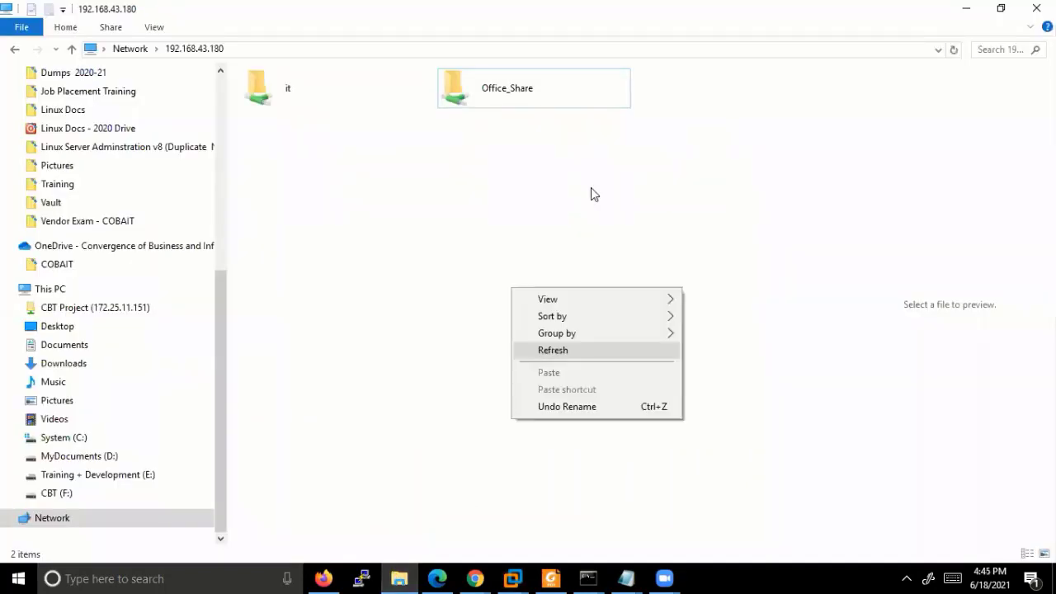
right_click(590, 188)
right_click(477, 175)
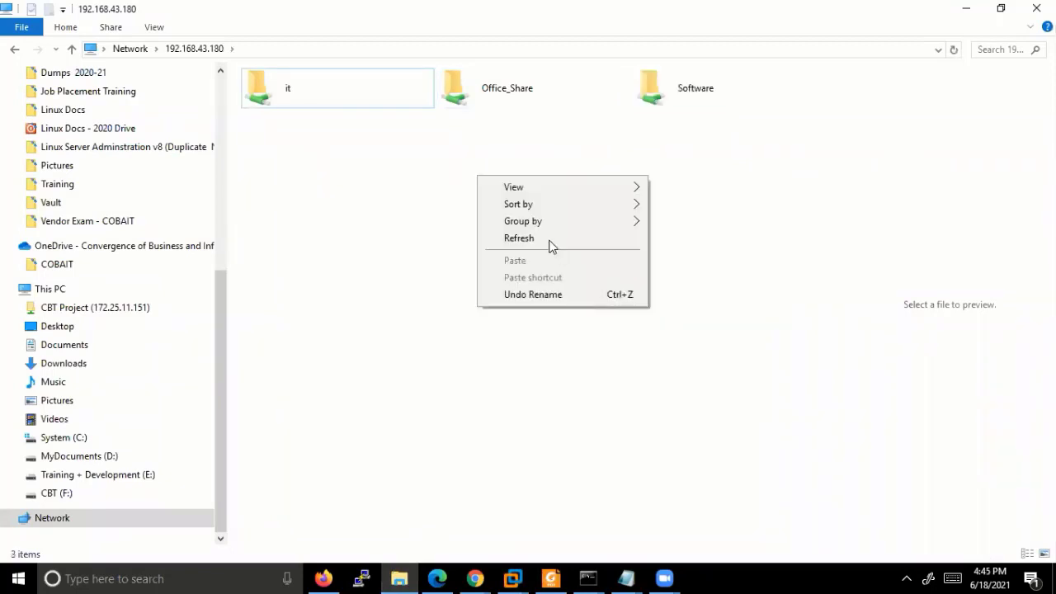
left_click(544, 238)
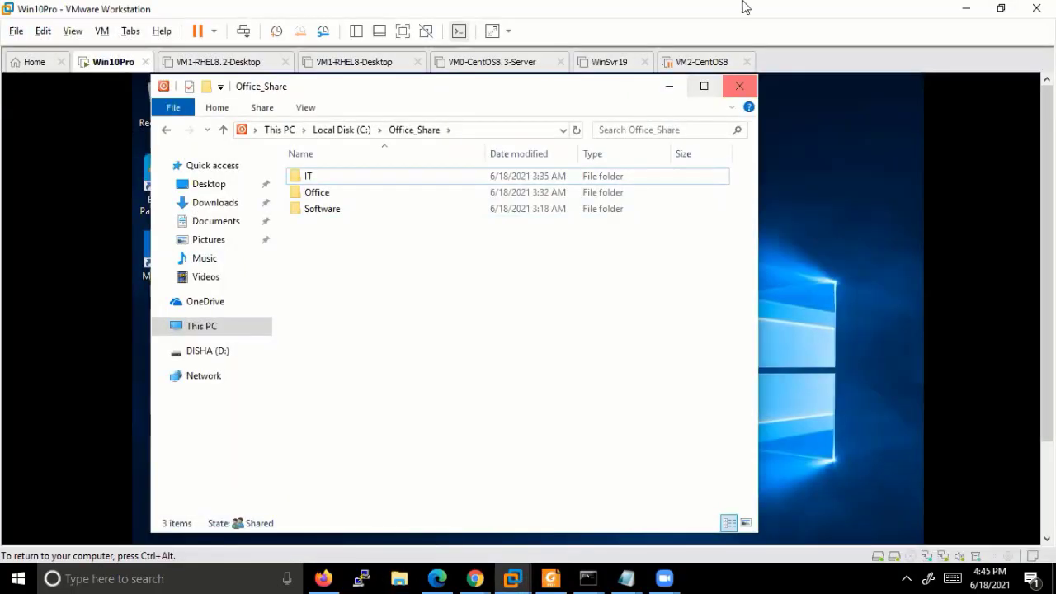
left_click(740, 86)
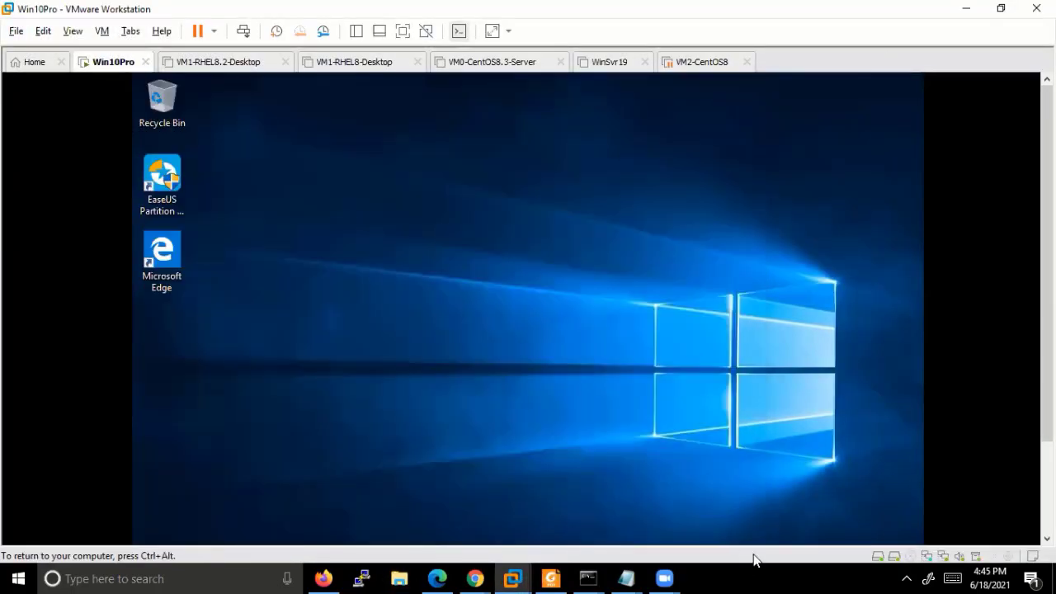
left_click(626, 578)
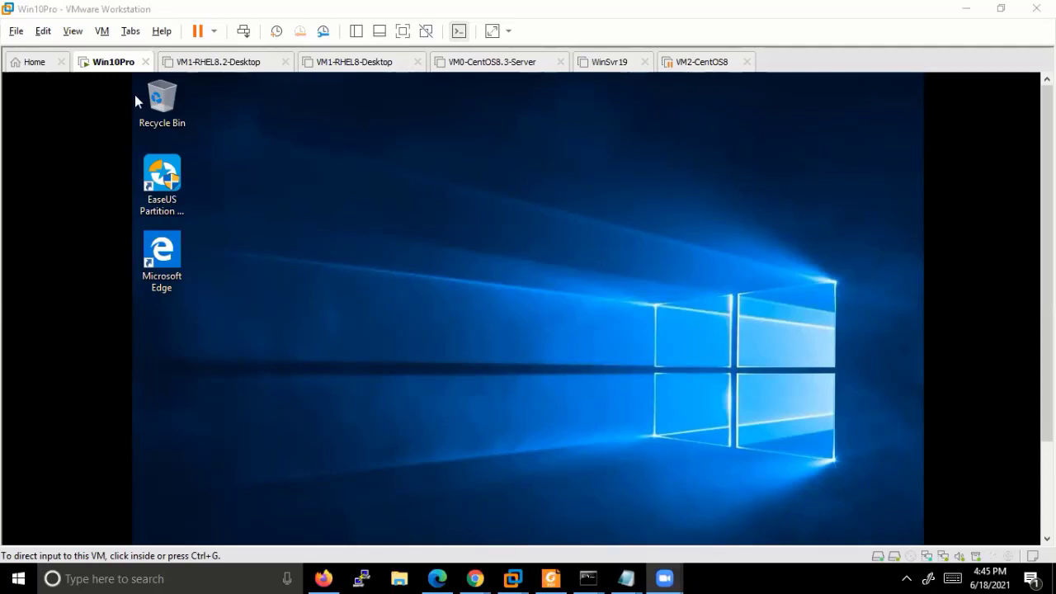
left_click(145, 104)
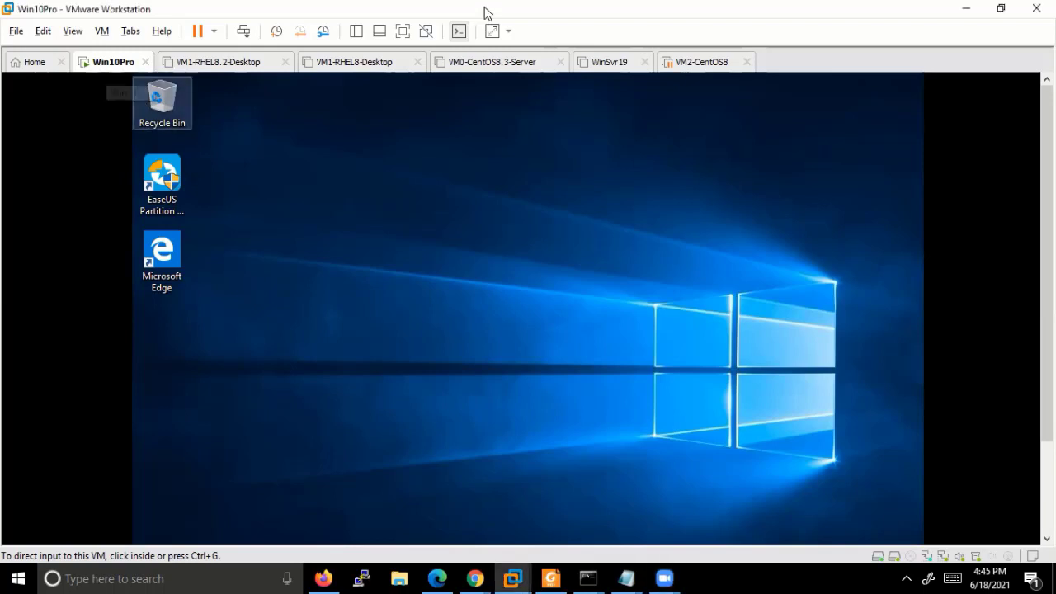
double_click(907, 17)
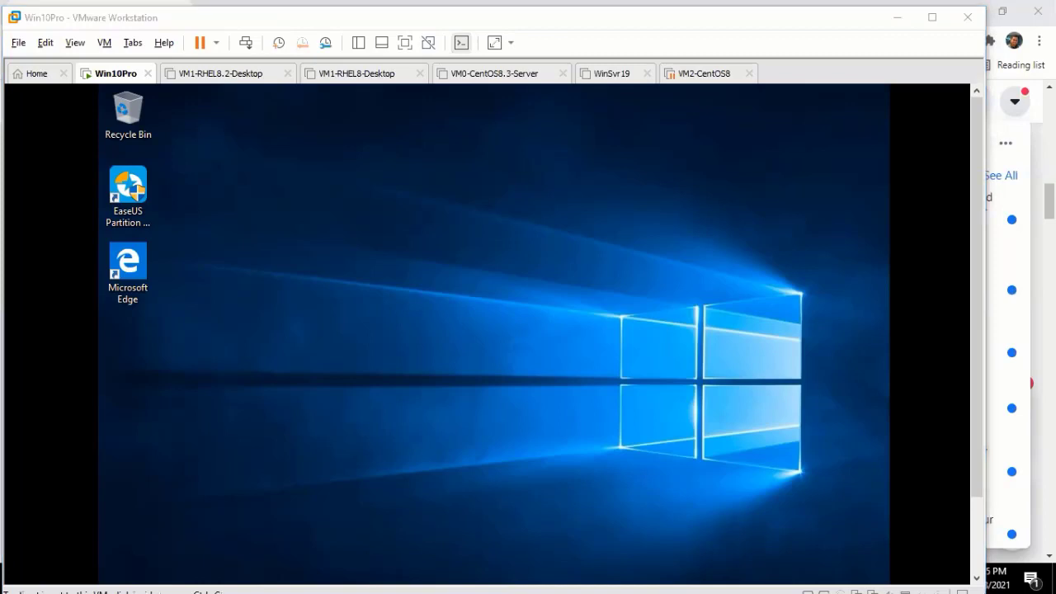
left_click(487, 334)
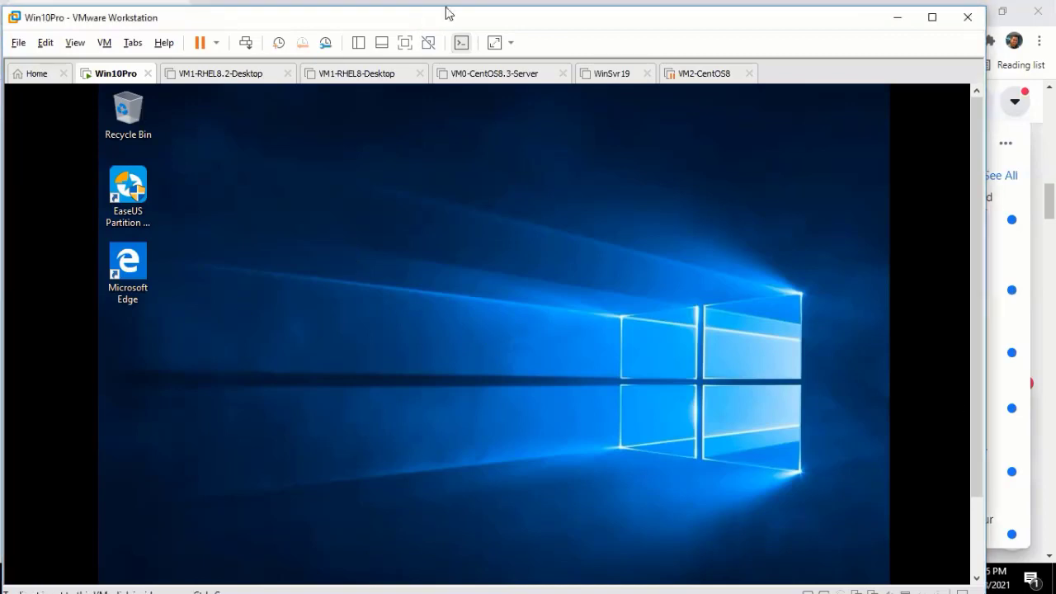
key("super+Up")
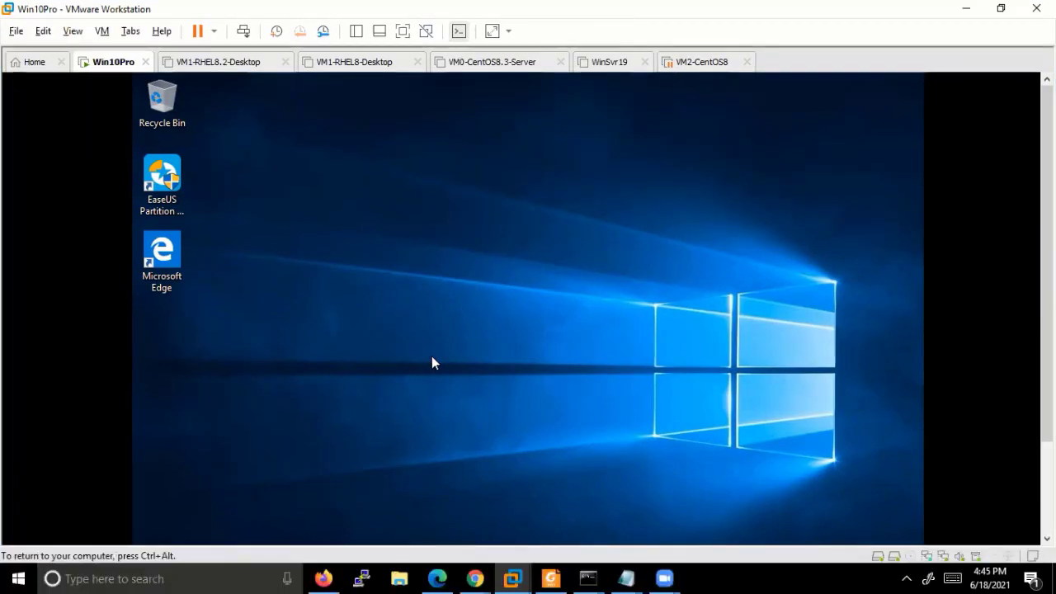
Bring up the host computer's Run prompt for \\192.168.43.180 and minimize the virtual machine and browser windows behind it.
key("super+r")
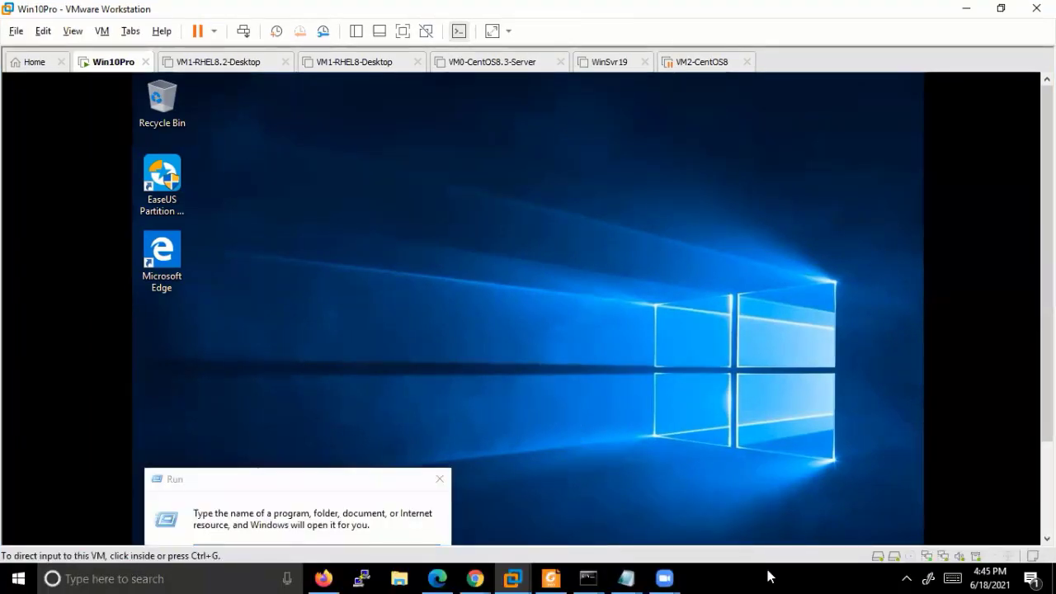
key("super+r")
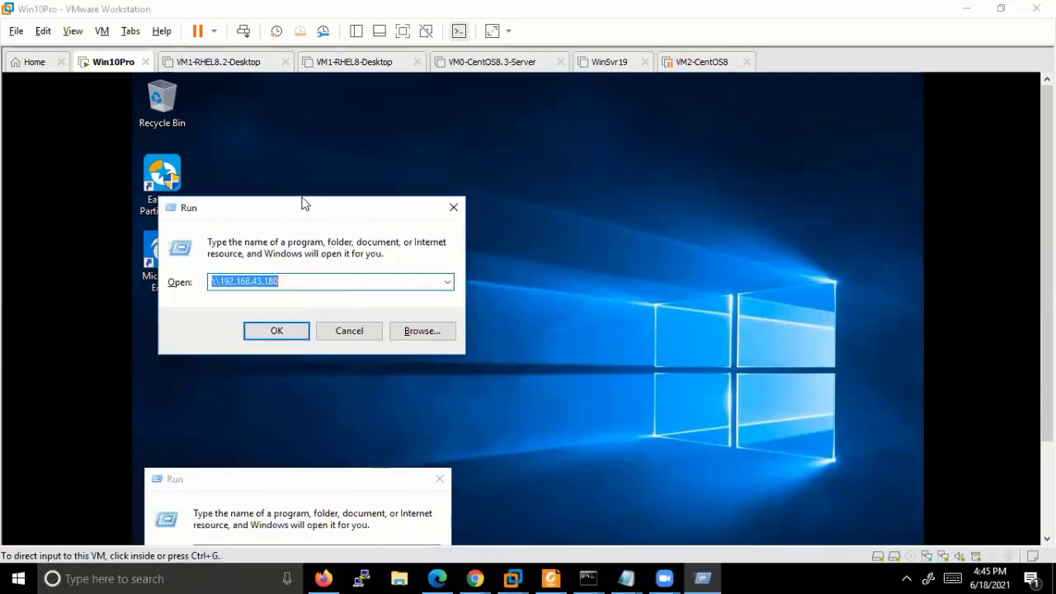
left_click(967, 10)
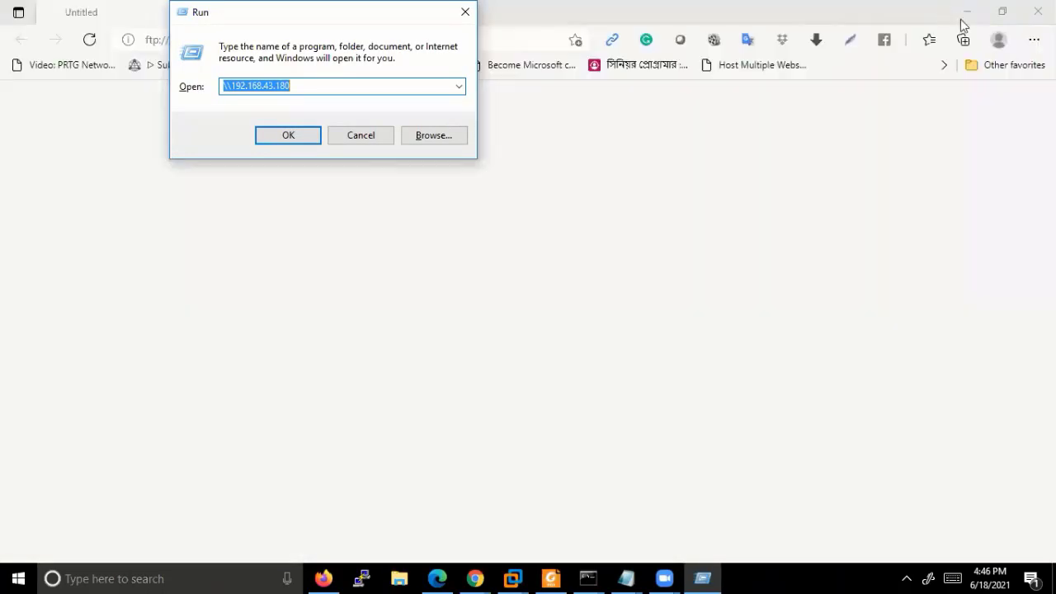
left_click(966, 12)
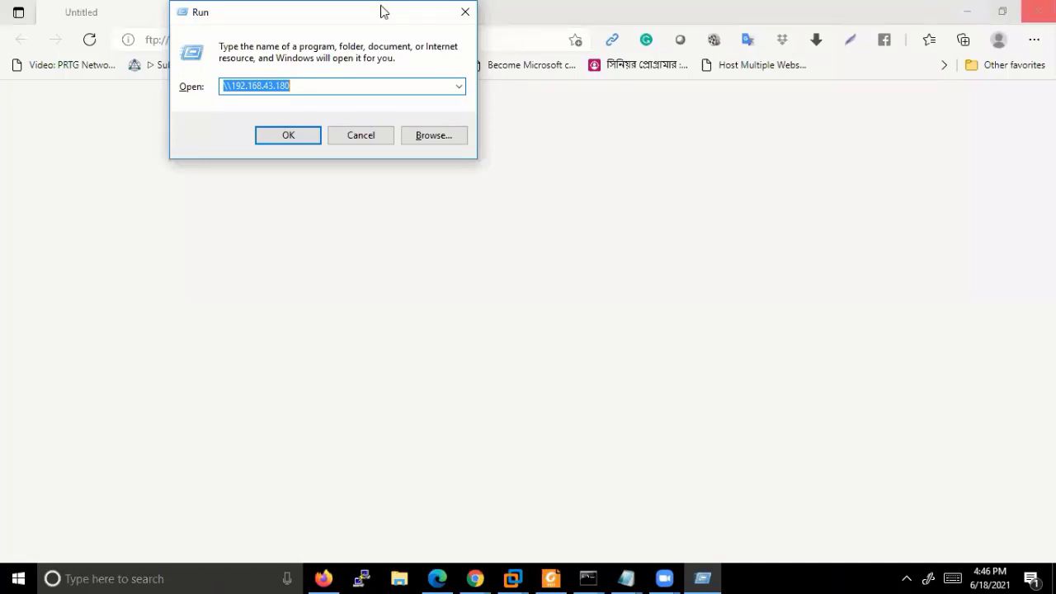